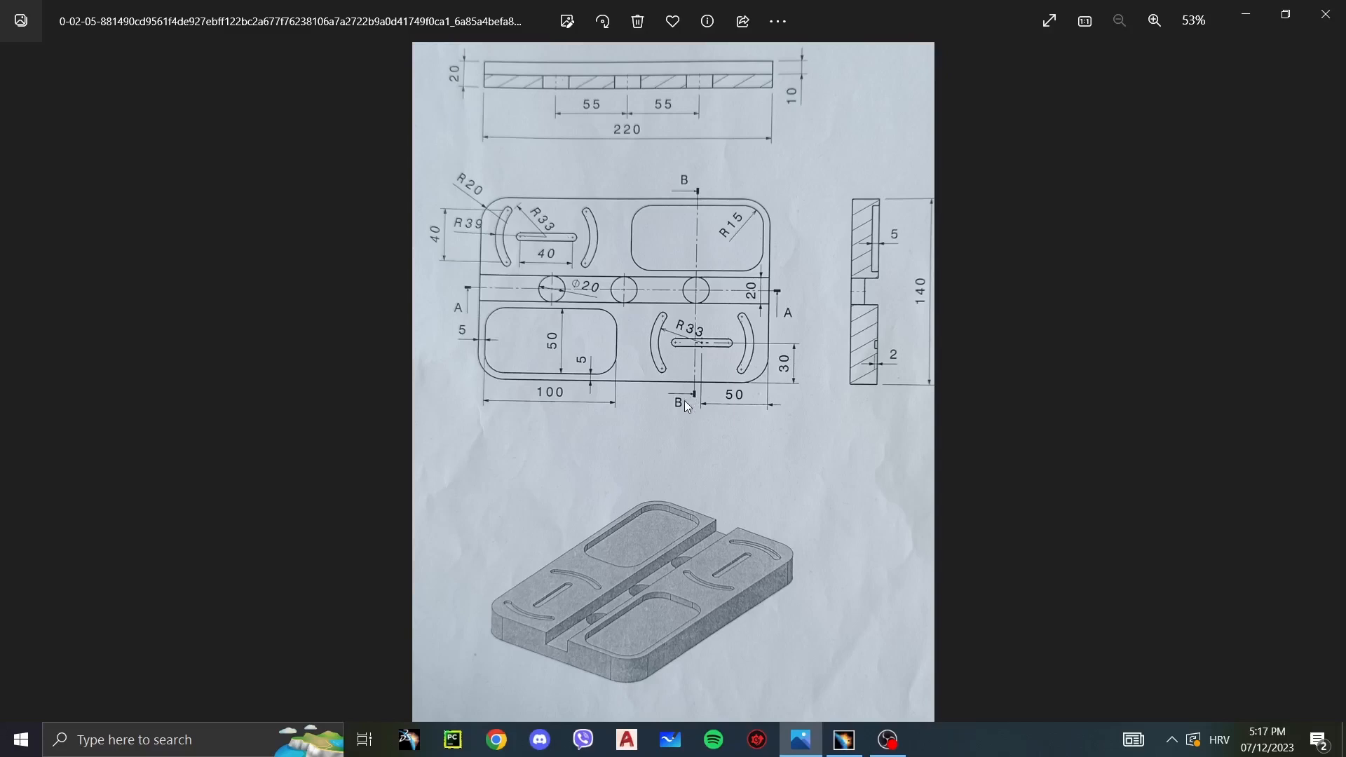
# Step: Examine the plate drawing's views and dimensions closely in the image viewer
pyautogui.click(846, 741)
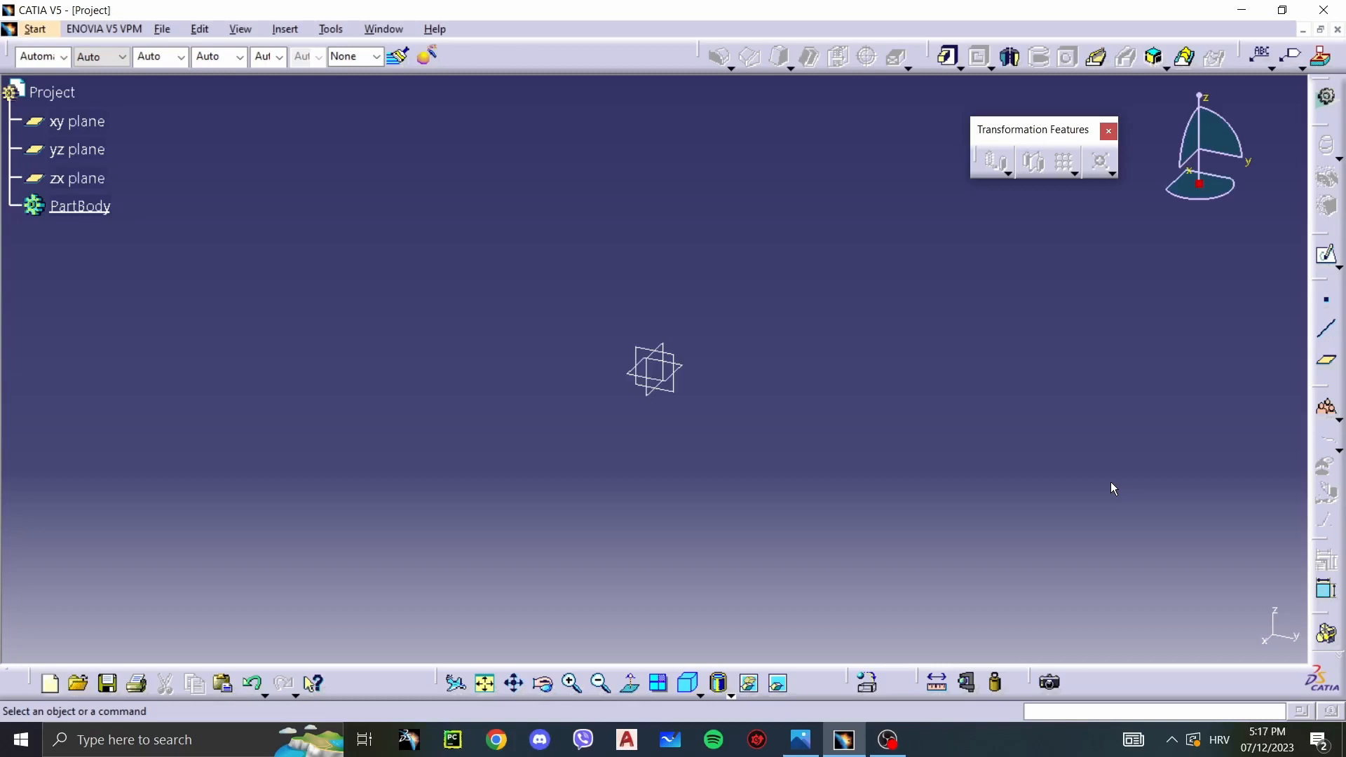
pyautogui.hotkey('alt', 'Tab')
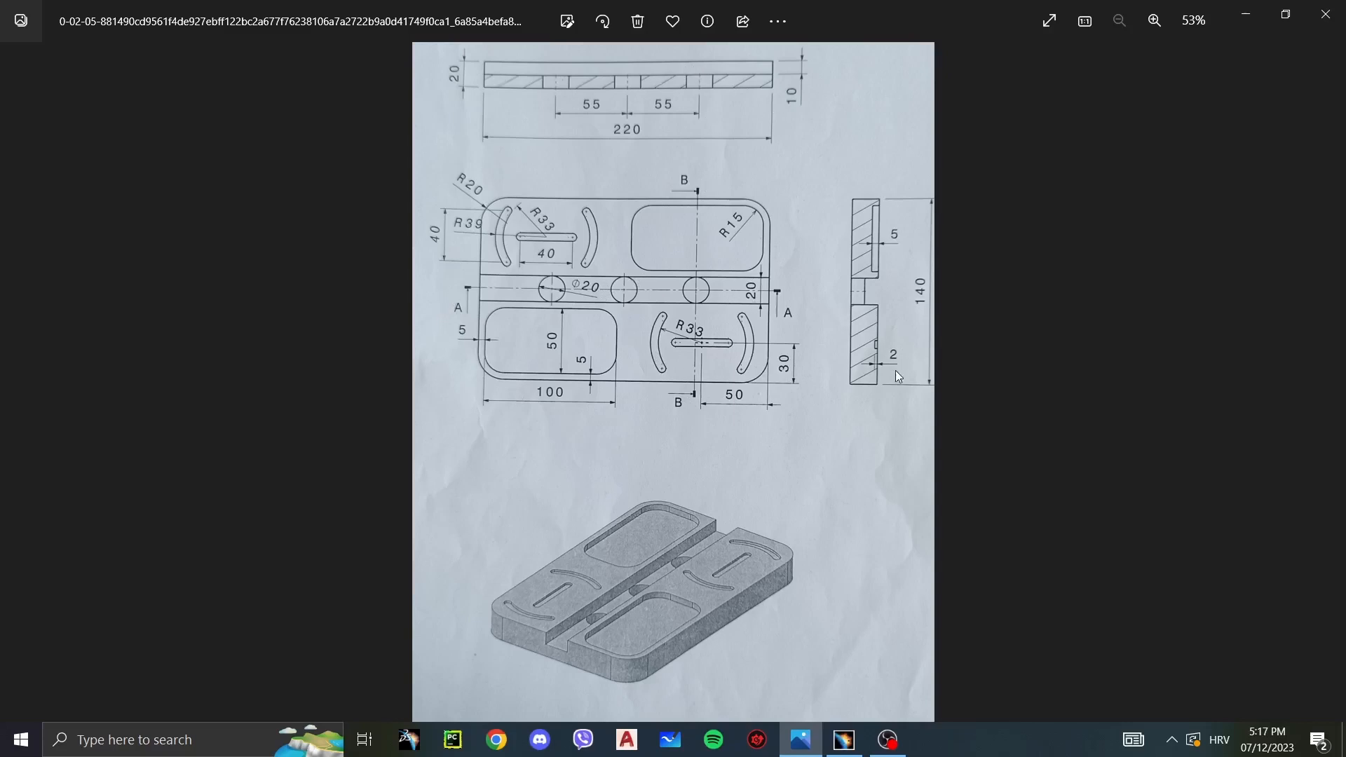
pyautogui.scroll(5, 580, 359)
pyautogui.moveTo(621, 288)
pyautogui.mouseDown()
pyautogui.moveTo(616, 315)
pyautogui.moveTo(543, 379)
pyautogui.mouseUp()
pyautogui.moveTo(721, 354); pyautogui.dragTo(742, 494)
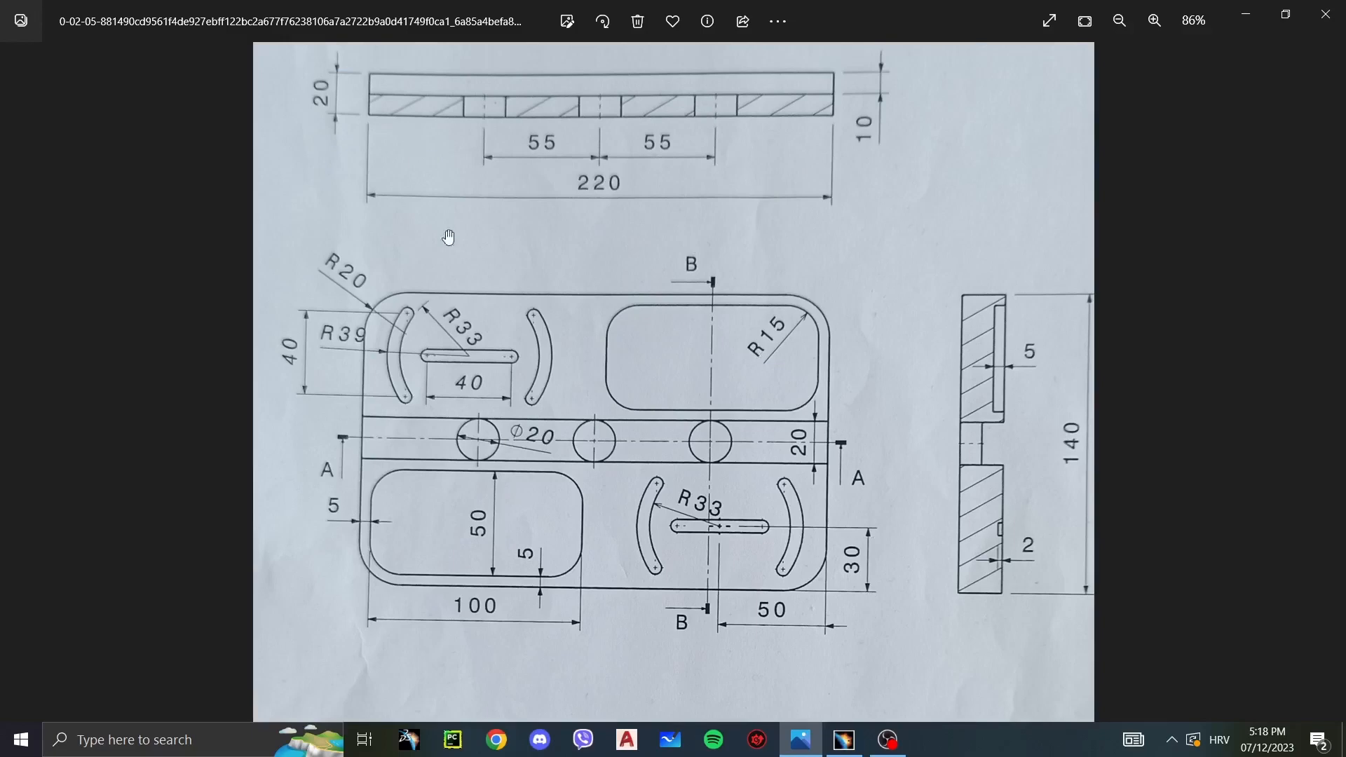
# Step: Switch to CATIA and sketch a rectangle about 32 by 19 mm on the xy plane, starting at the origin
pyautogui.click(844, 742)
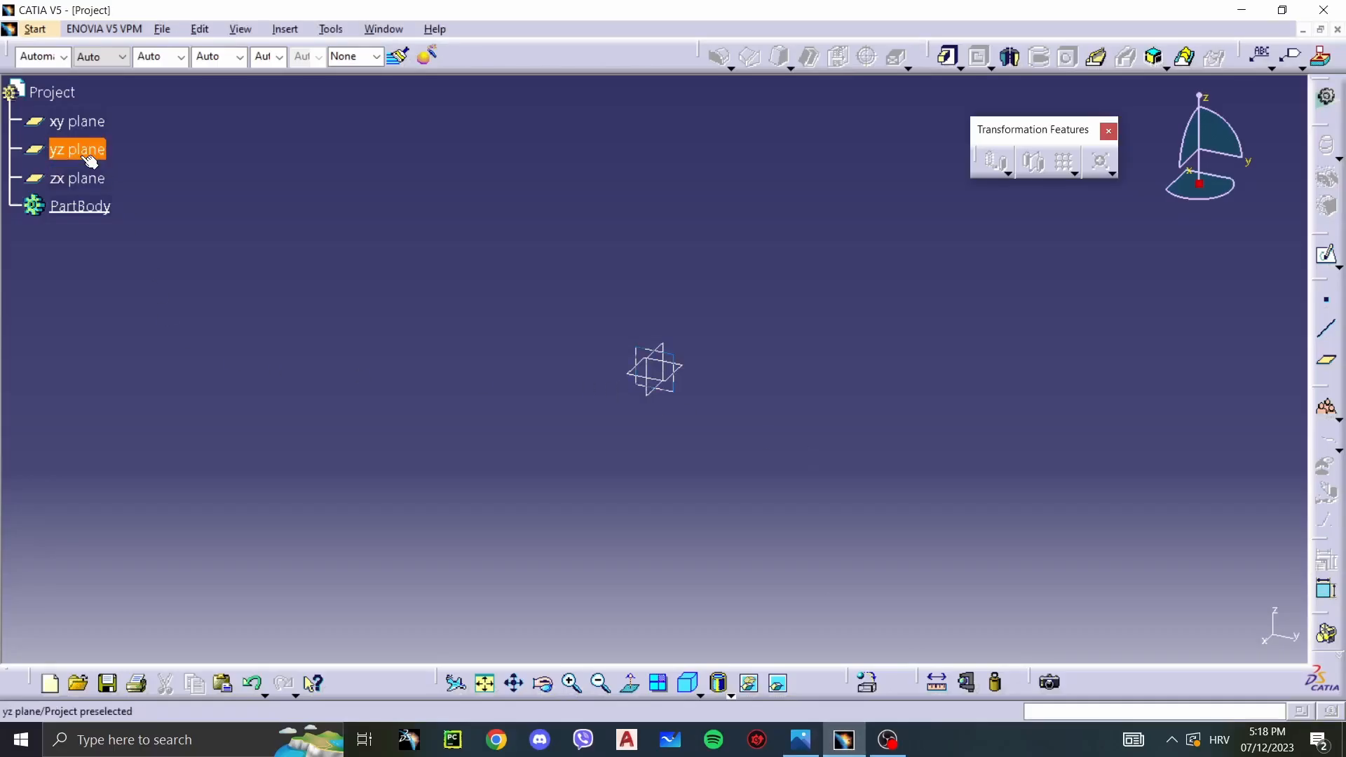
pyautogui.click(90, 124)
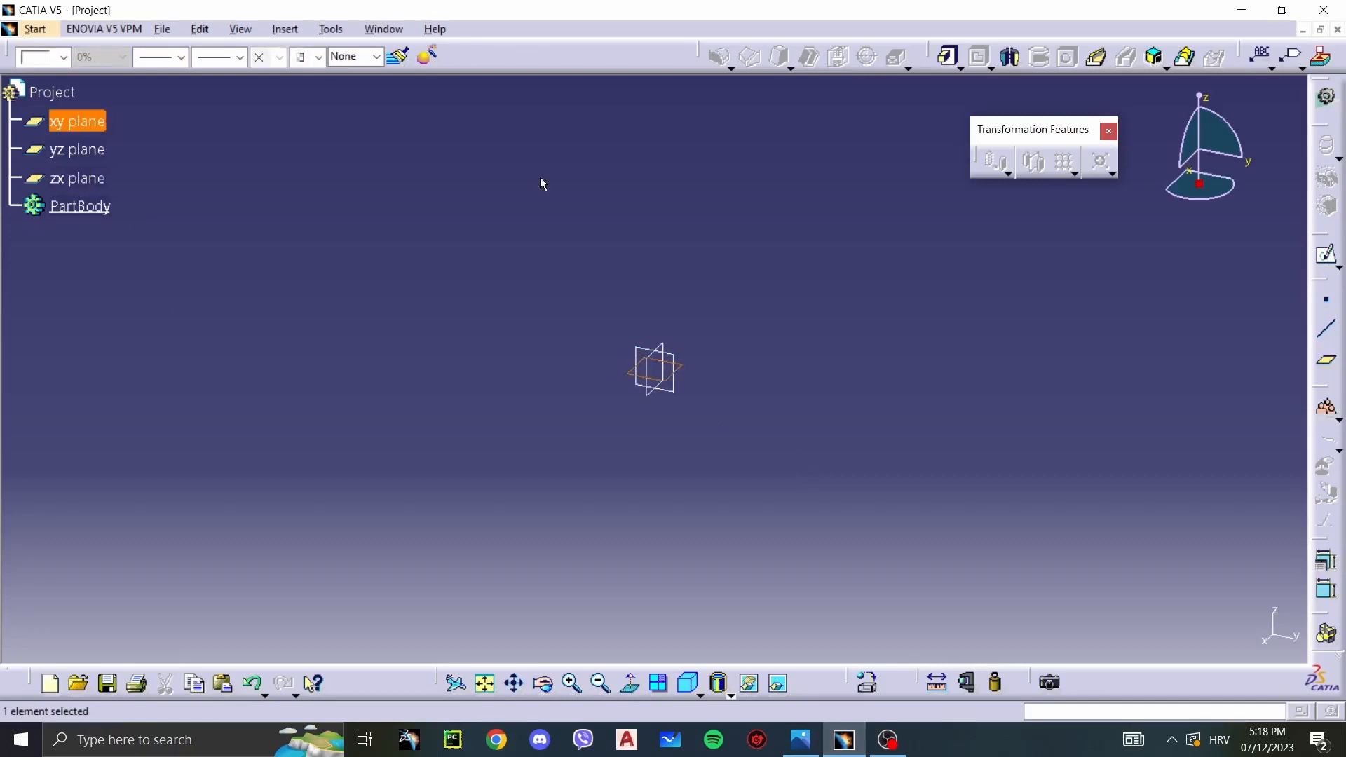
pyautogui.click(1326, 255)
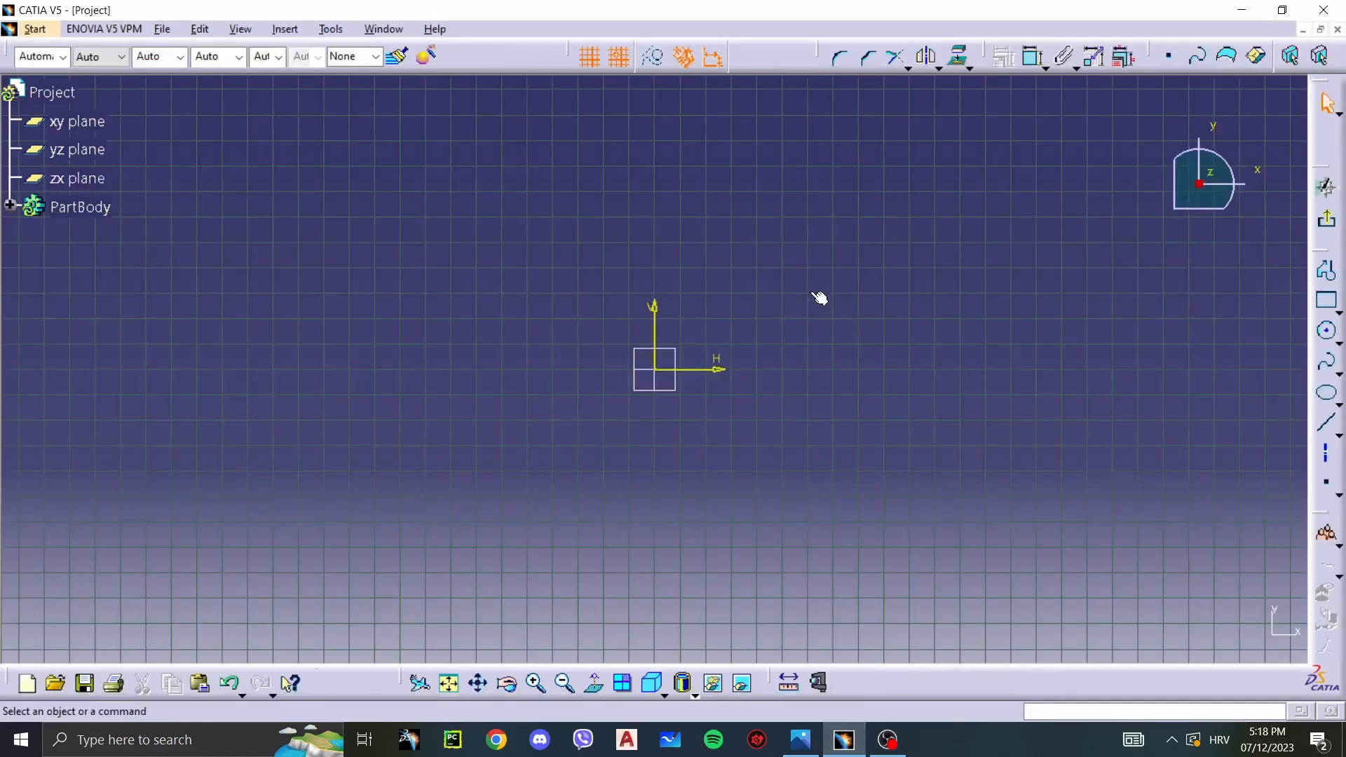
pyautogui.moveTo(806, 296)
pyautogui.mouseDown(button='middle')
pyautogui.moveTo(721, 319)
pyautogui.moveTo(586, 410)
pyautogui.mouseUp(button='middle')
pyautogui.keyDown('ctrl'); pyautogui.moveTo(745, 321); pyautogui.dragTo(737, 401, button='middle'); pyautogui.keyUp('ctrl')
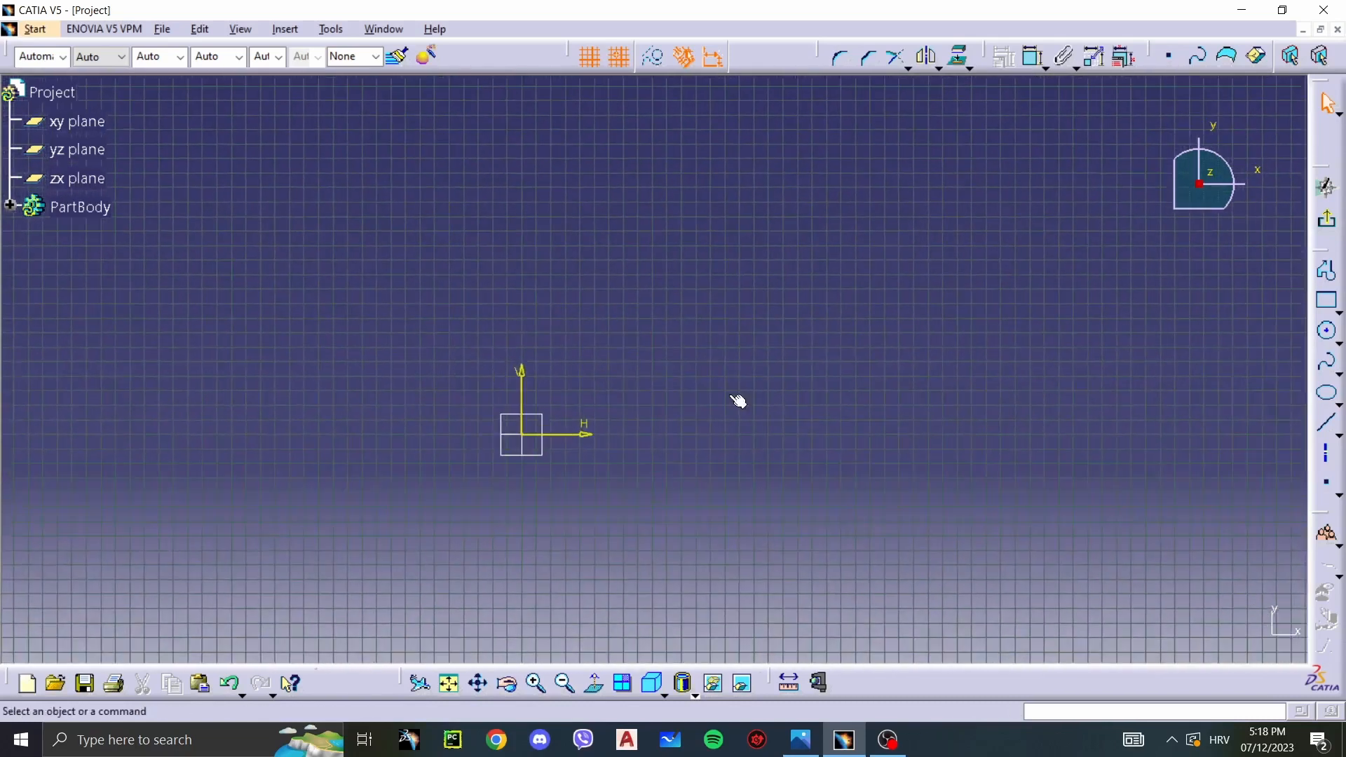
pyautogui.click(1334, 340)
pyautogui.click(1326, 300)
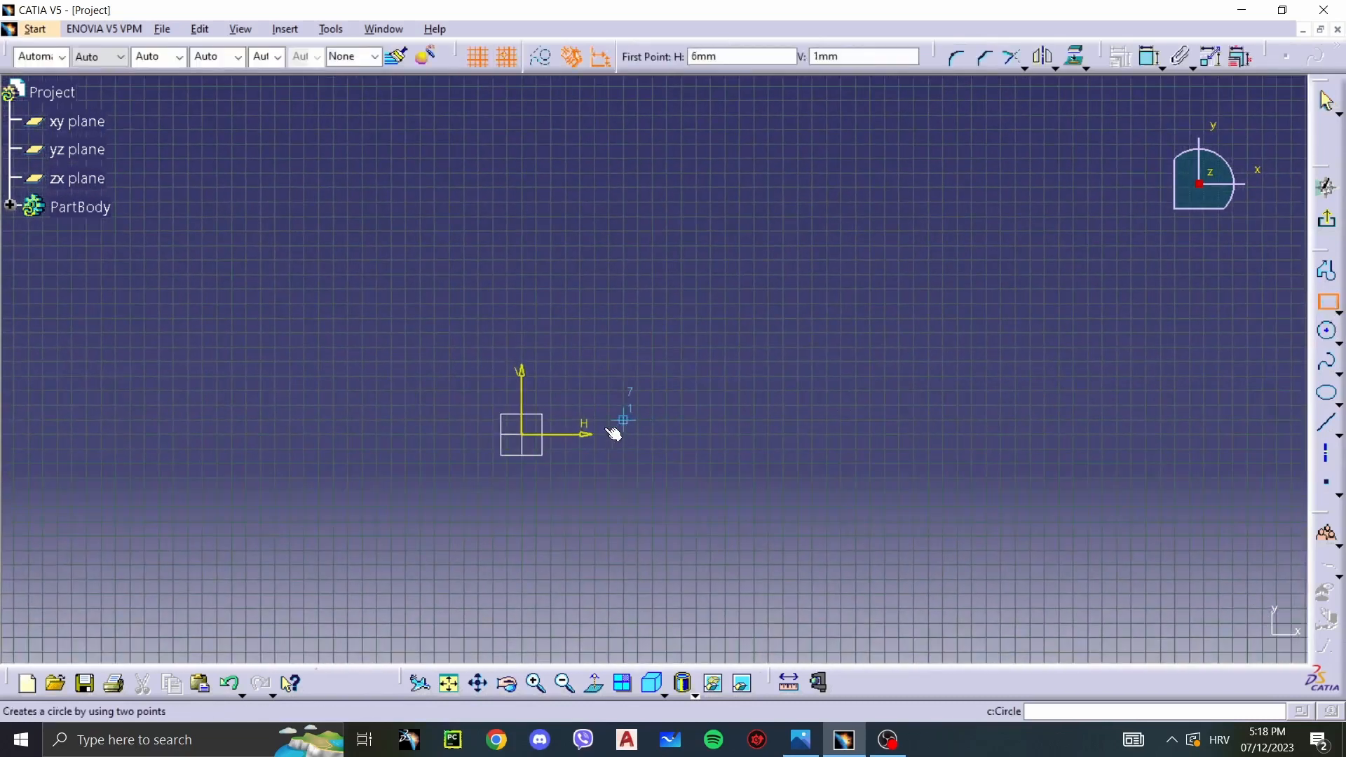
pyautogui.click(522, 435)
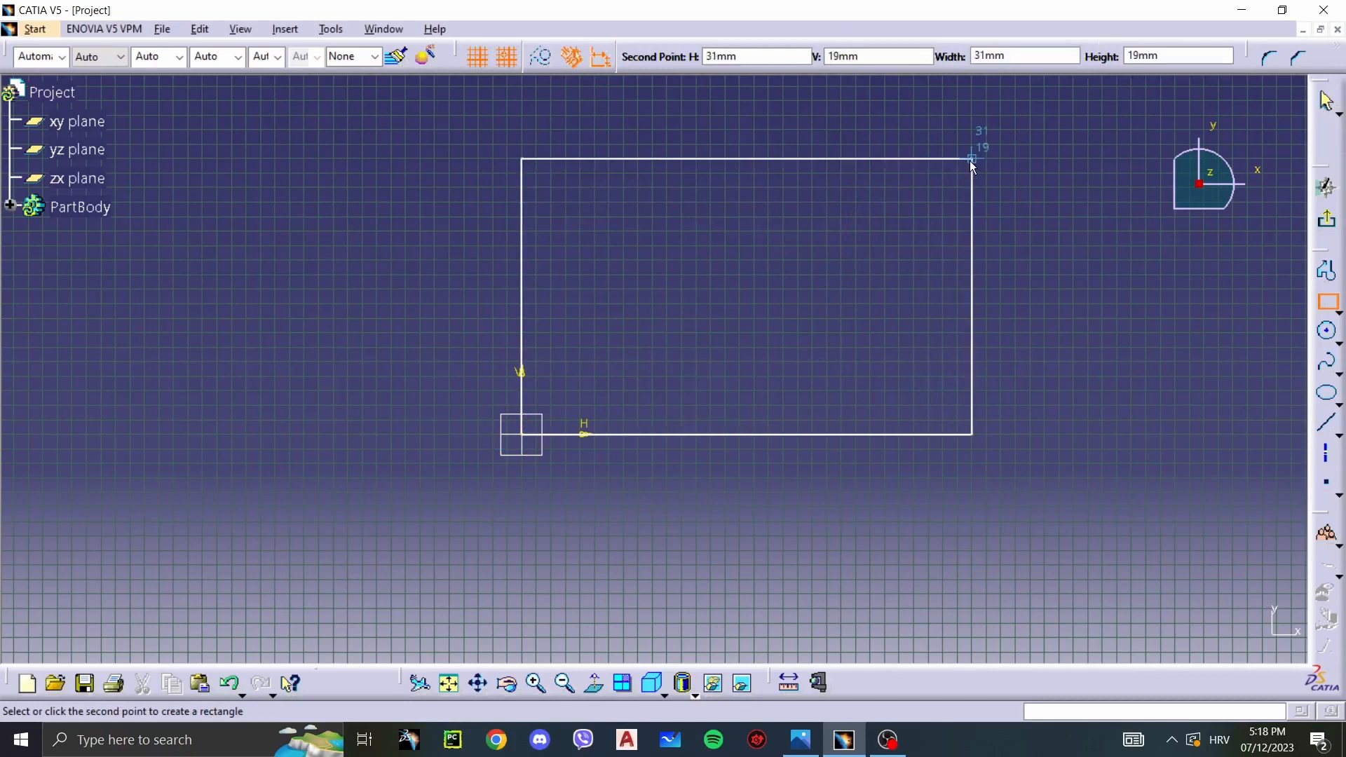
pyautogui.click(984, 161)
# Step: Dimension the rectangle's width on its upper edge and its height on its right edge
pyautogui.click(1033, 56)
pyautogui.click(731, 159)
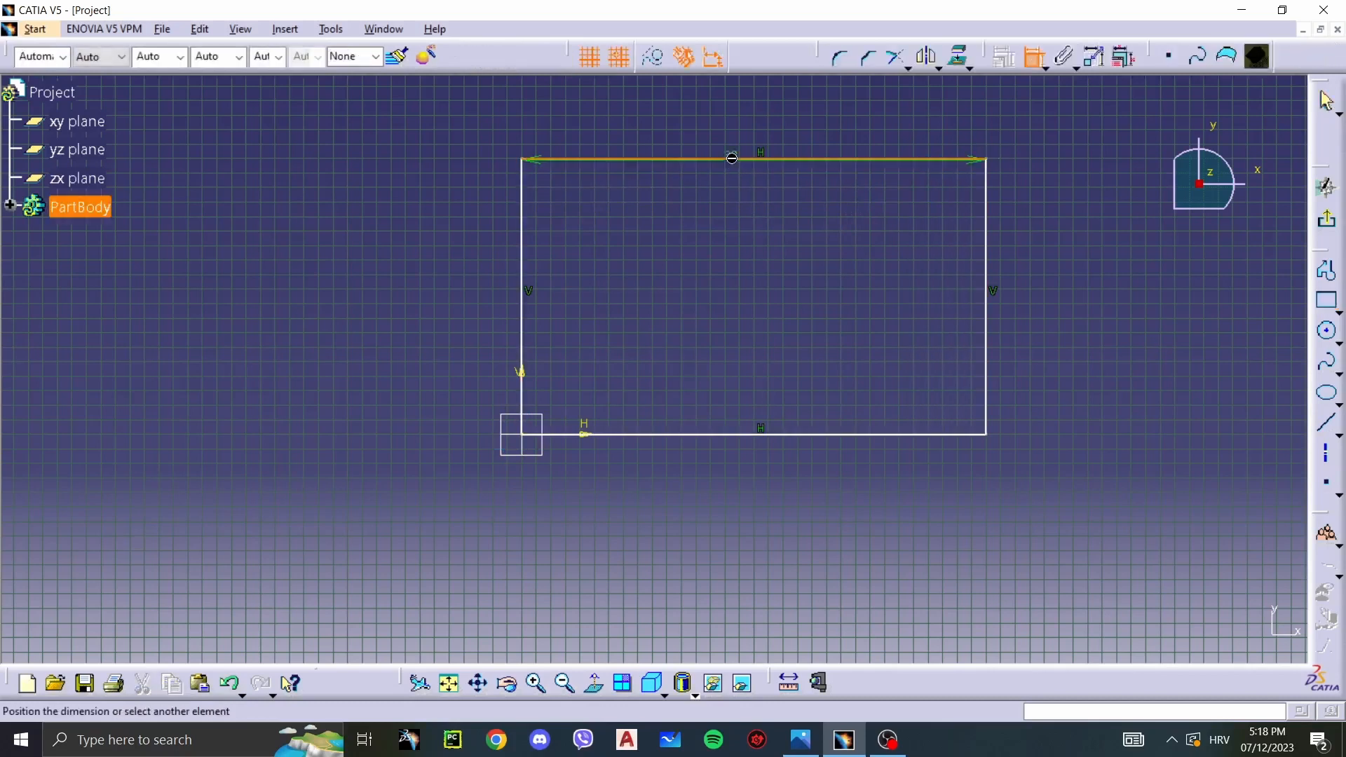
pyautogui.click(742, 118)
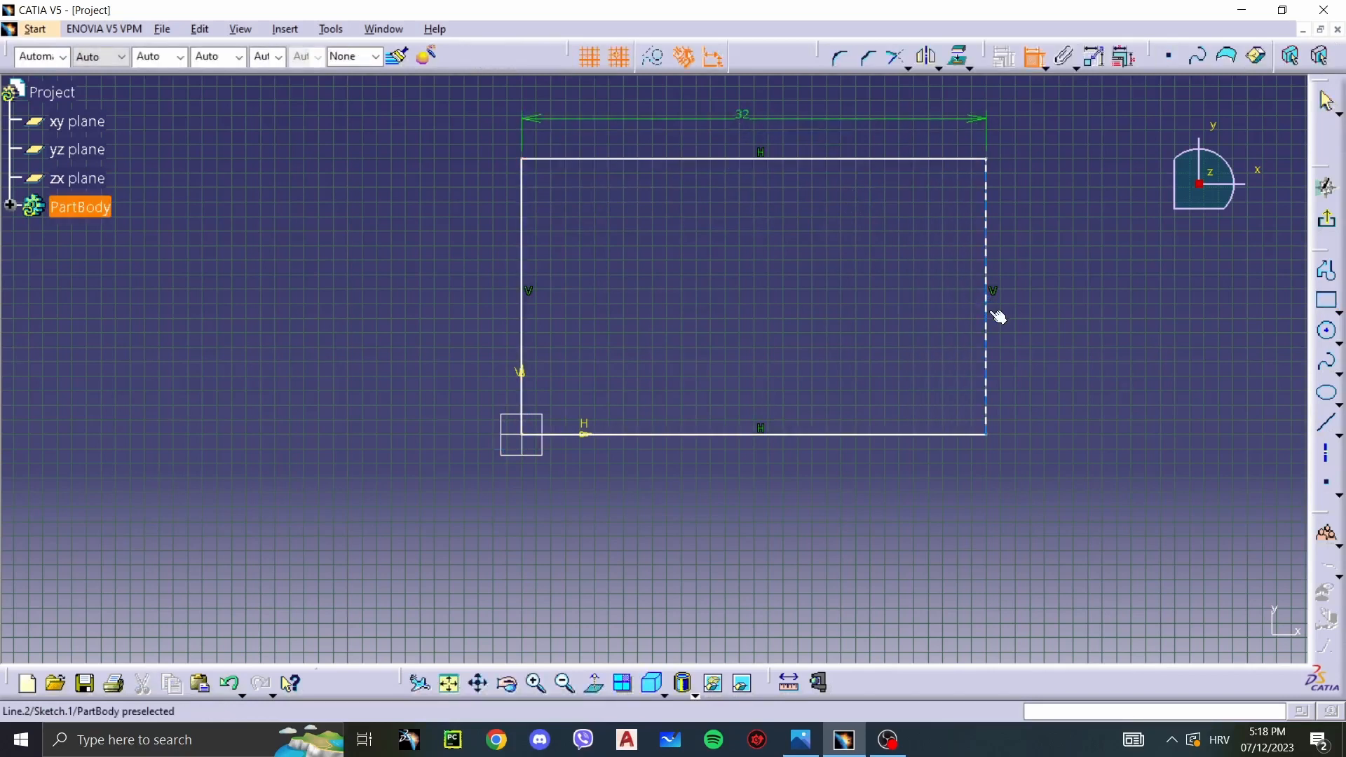
pyautogui.click(993, 311)
pyautogui.click(1095, 328)
# Step: Set the rectangle's height to 140 mm
pyautogui.moveTo(1069, 344)
pyautogui.mouseDown(button='middle')
pyautogui.moveTo(970, 420)
pyautogui.moveTo(945, 468)
pyautogui.mouseUp(button='middle')
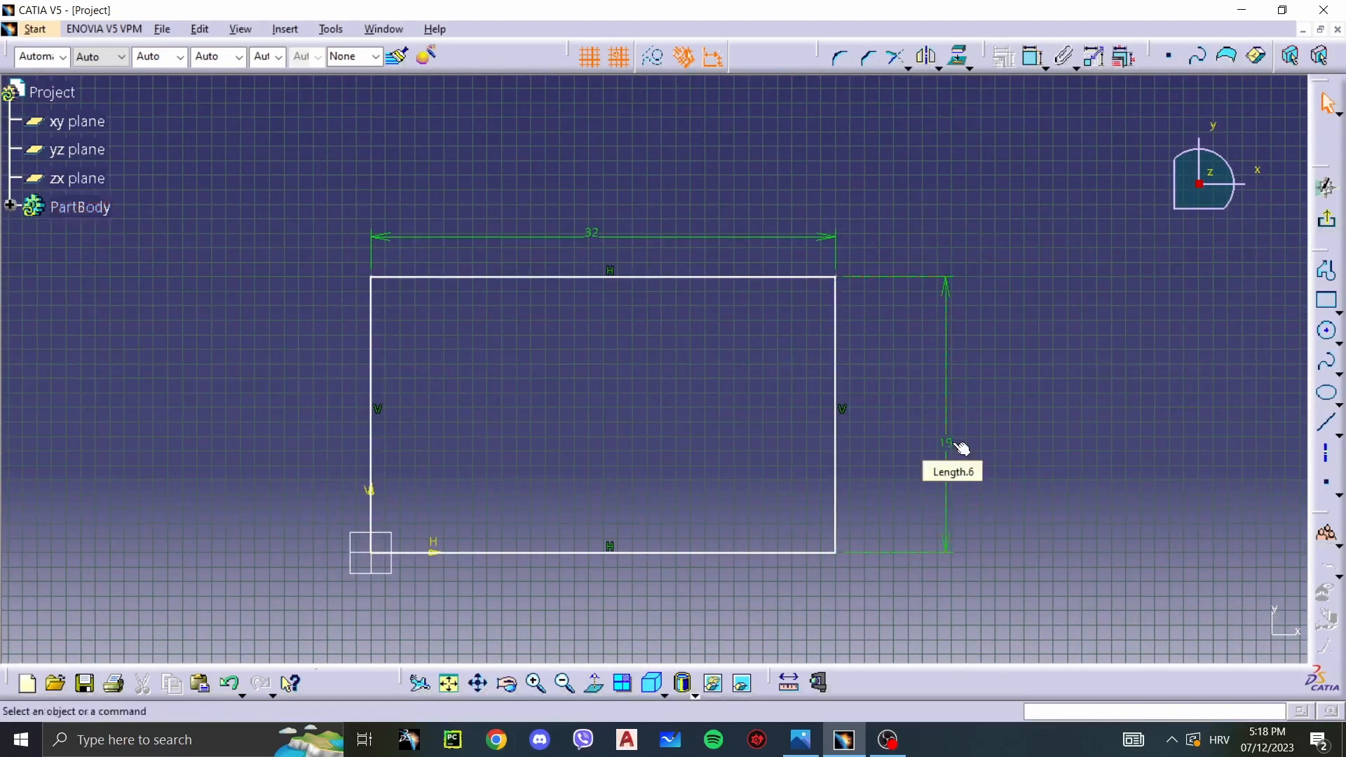
pyautogui.doubleClick(950, 442)
pyautogui.write('14')
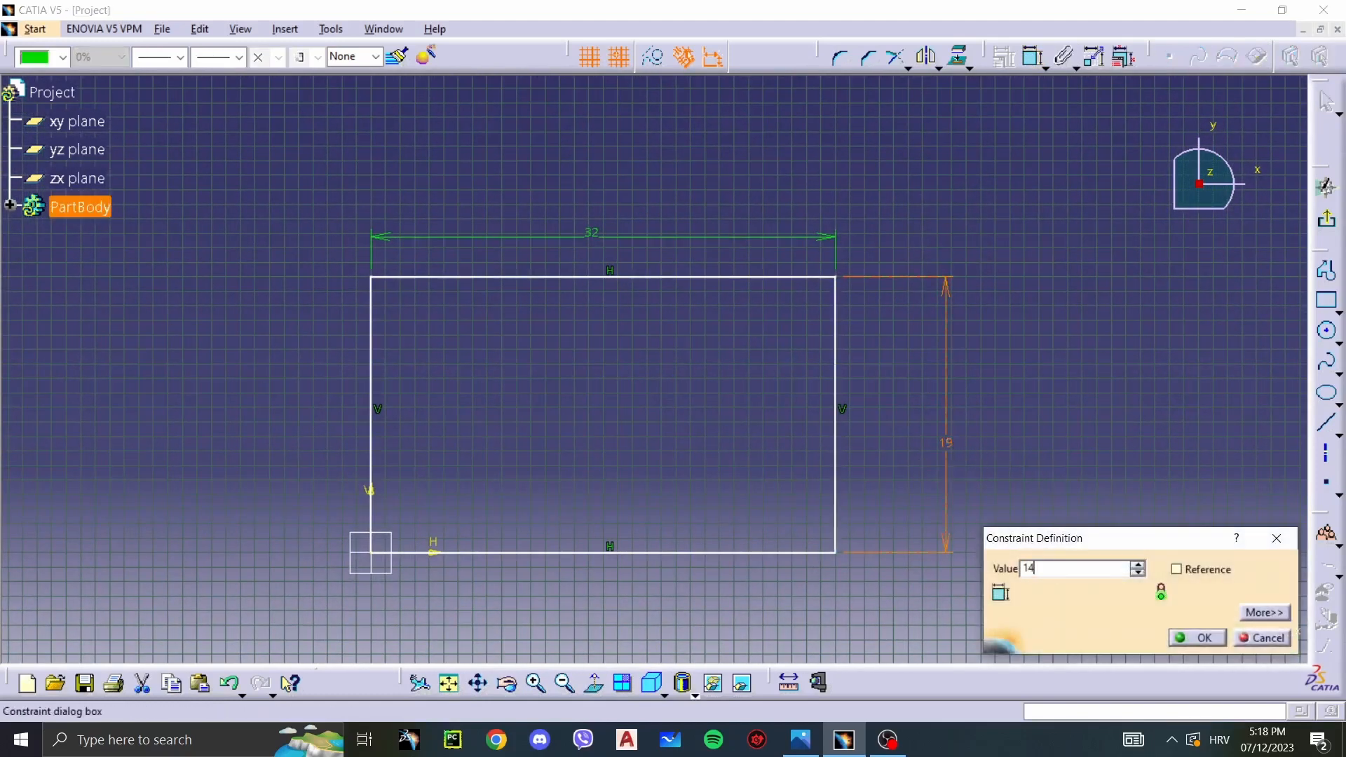
pyautogui.write('0')
pyautogui.press('Return')
pyautogui.moveTo(784, 140); pyautogui.dragTo(767, 432, button='middle')
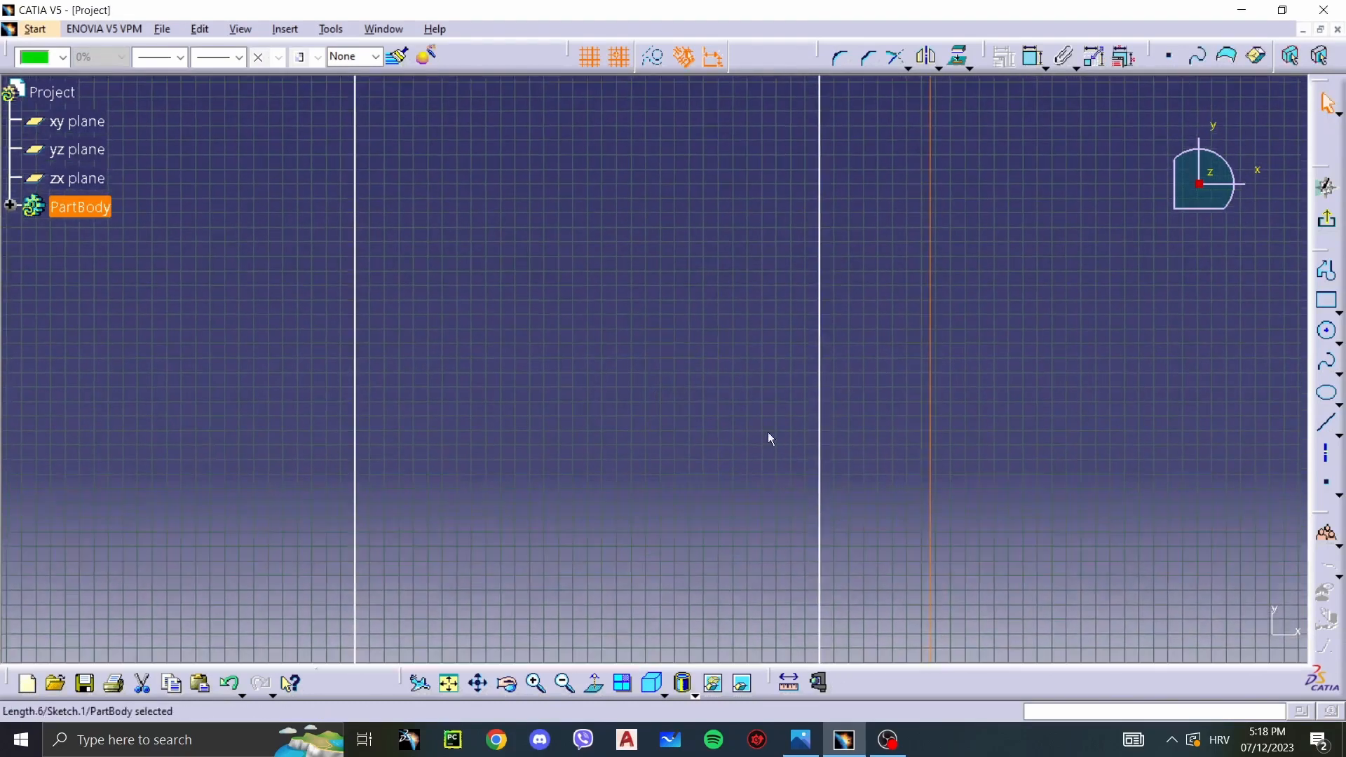
pyautogui.moveTo(718, 141); pyautogui.dragTo(730, 399, button='middle')
pyautogui.moveTo(727, 257); pyautogui.dragTo(727, 459, button='middle')
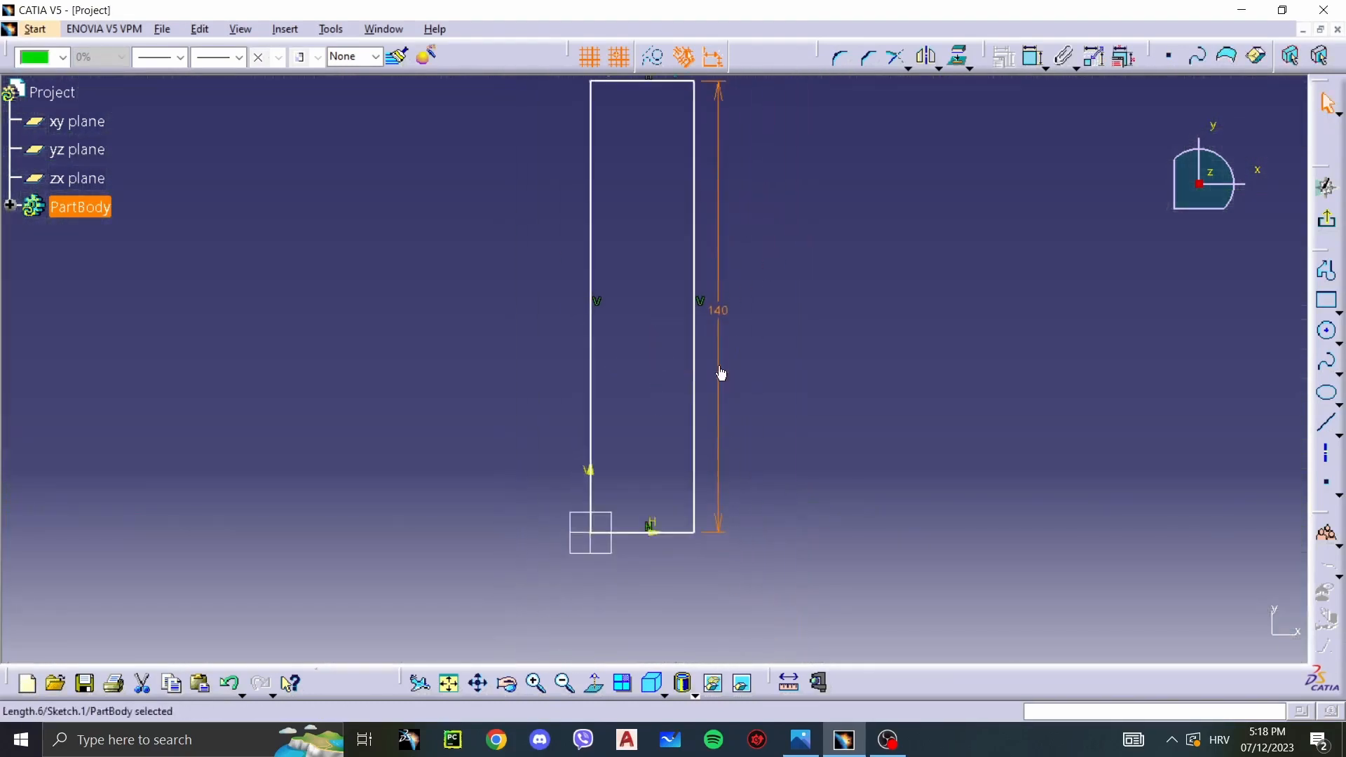
pyautogui.moveTo(721, 374); pyautogui.dragTo(712, 499, button='middle')
# Step: Set the rectangle's width to 220 mm
pyautogui.doubleClick(627, 188)
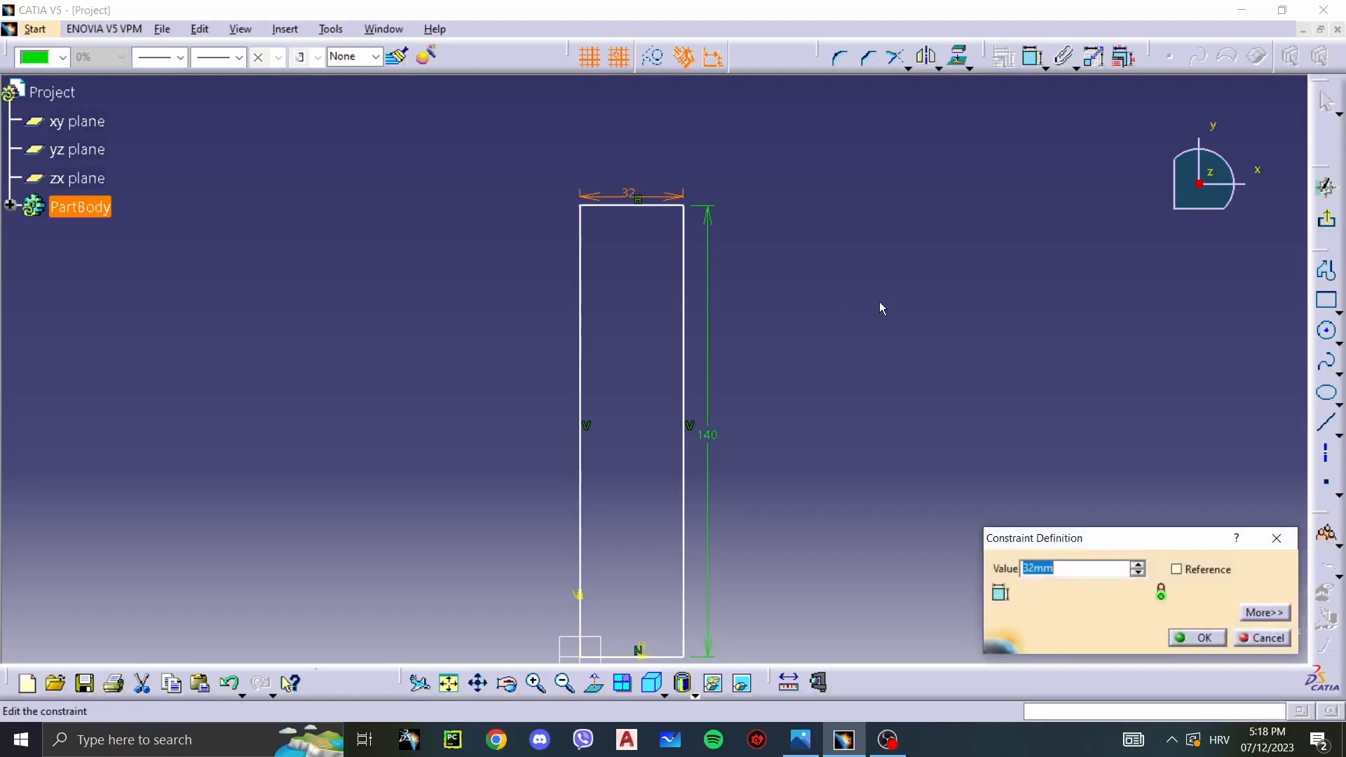
pyautogui.write('220')
pyautogui.press('Return')
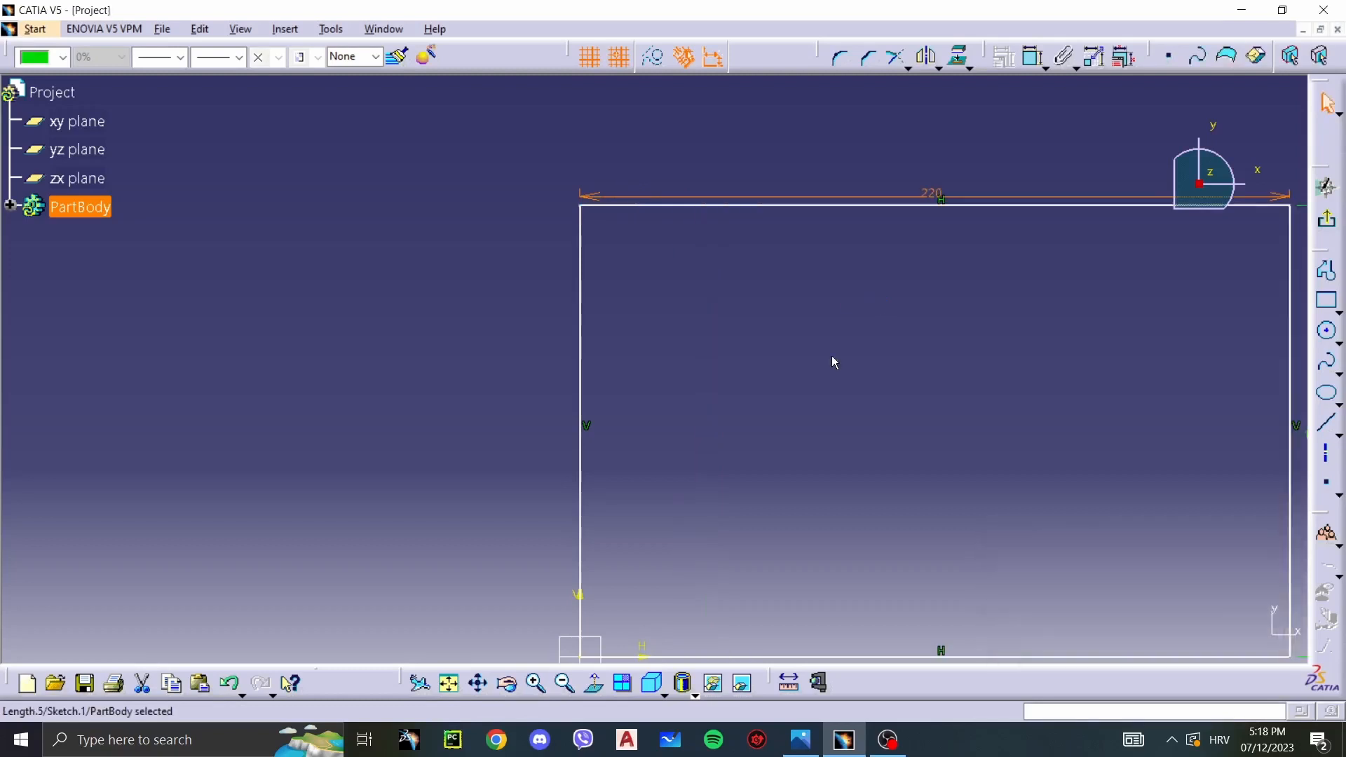
pyautogui.moveTo(938, 474)
pyautogui.mouseDown(button='middle')
pyautogui.moveTo(652, 394)
pyautogui.moveTo(658, 418)
pyautogui.mouseUp(button='middle')
pyautogui.click(1071, 419)
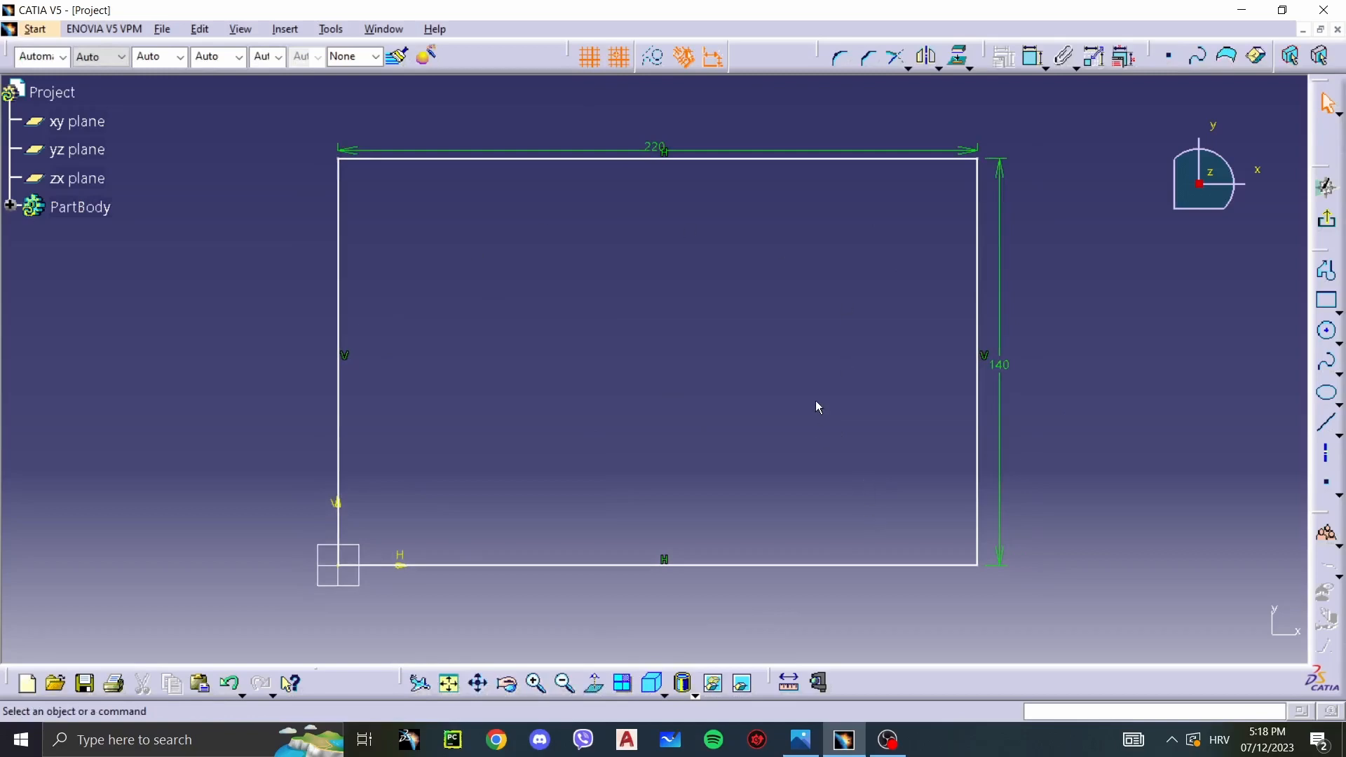
# Step: Check the drawing for the corner radius and round the rectangle's upper-left corner to 20 mm, converting its length constraint into a distance
pyautogui.hotkey('alt', 'Tab')
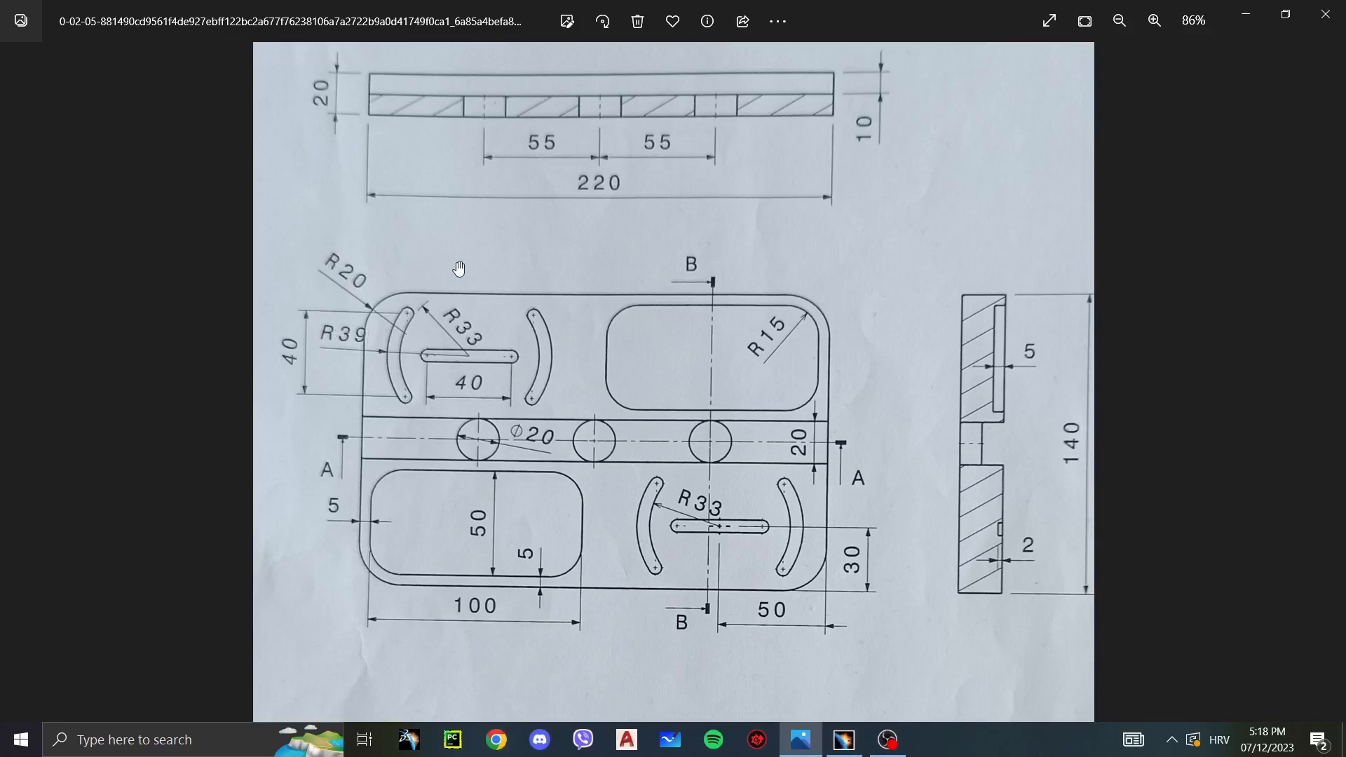
pyautogui.hotkey('alt', 'Tab')
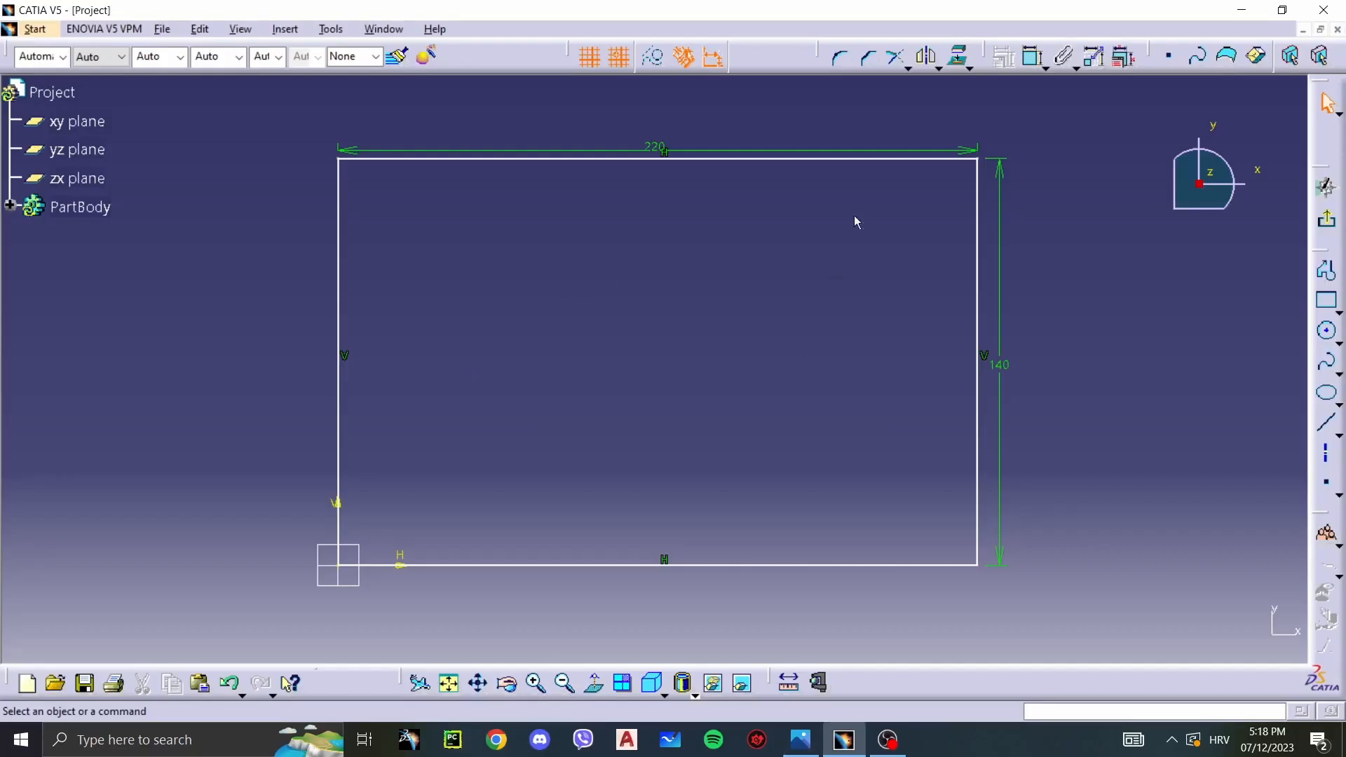
pyautogui.moveTo(827, 56); pyautogui.dragTo(823, 106)
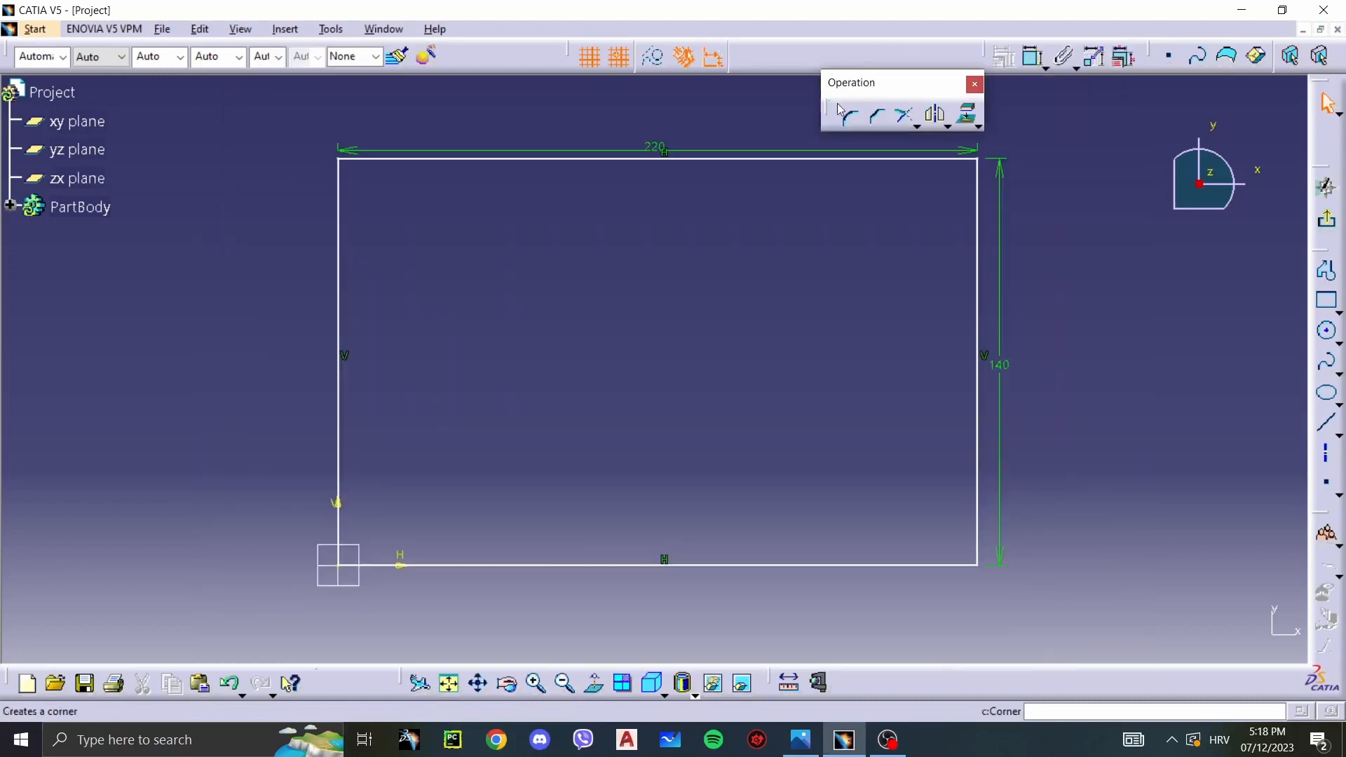
pyautogui.moveTo(815, 55); pyautogui.dragTo(812, 57)
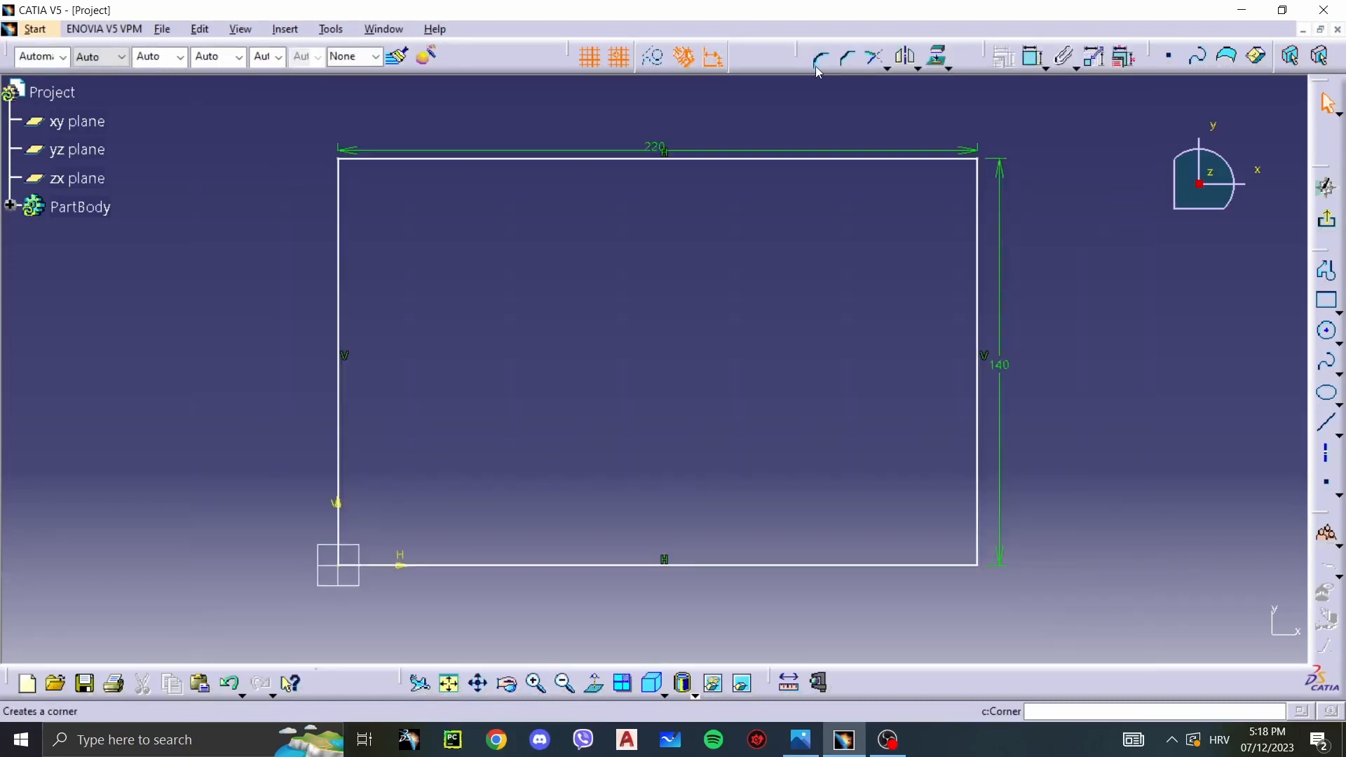
pyautogui.click(820, 61)
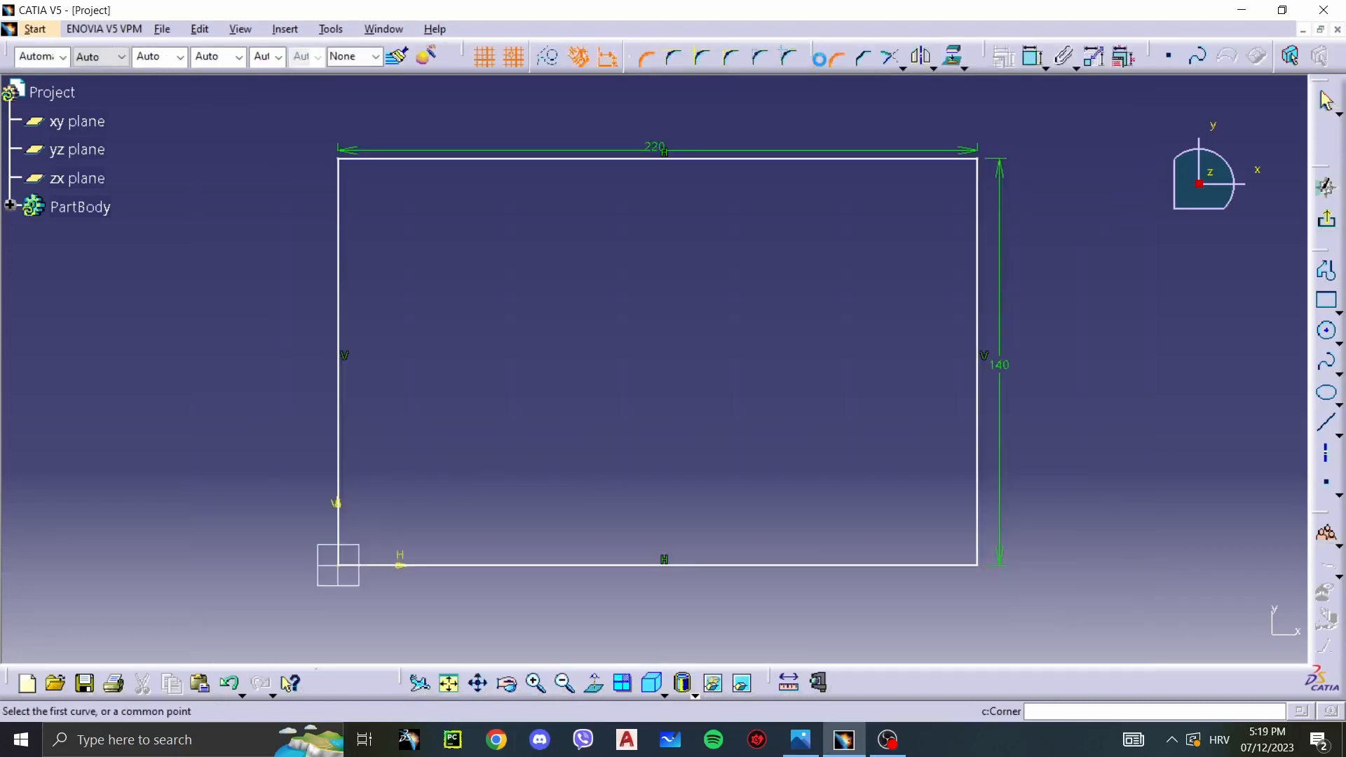
pyautogui.click(834, 58)
pyautogui.click(827, 59)
pyautogui.click(346, 164)
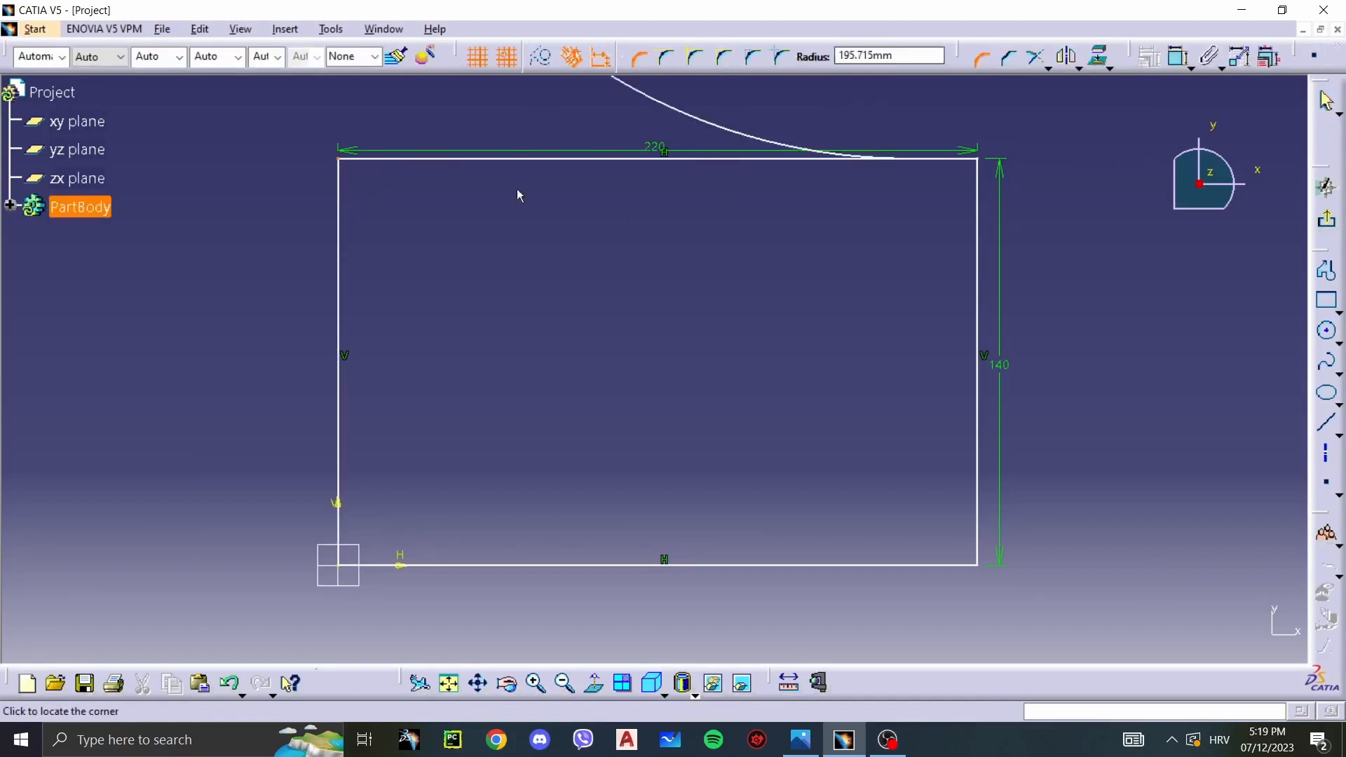
pyautogui.hotkey('alt', 'Tab')
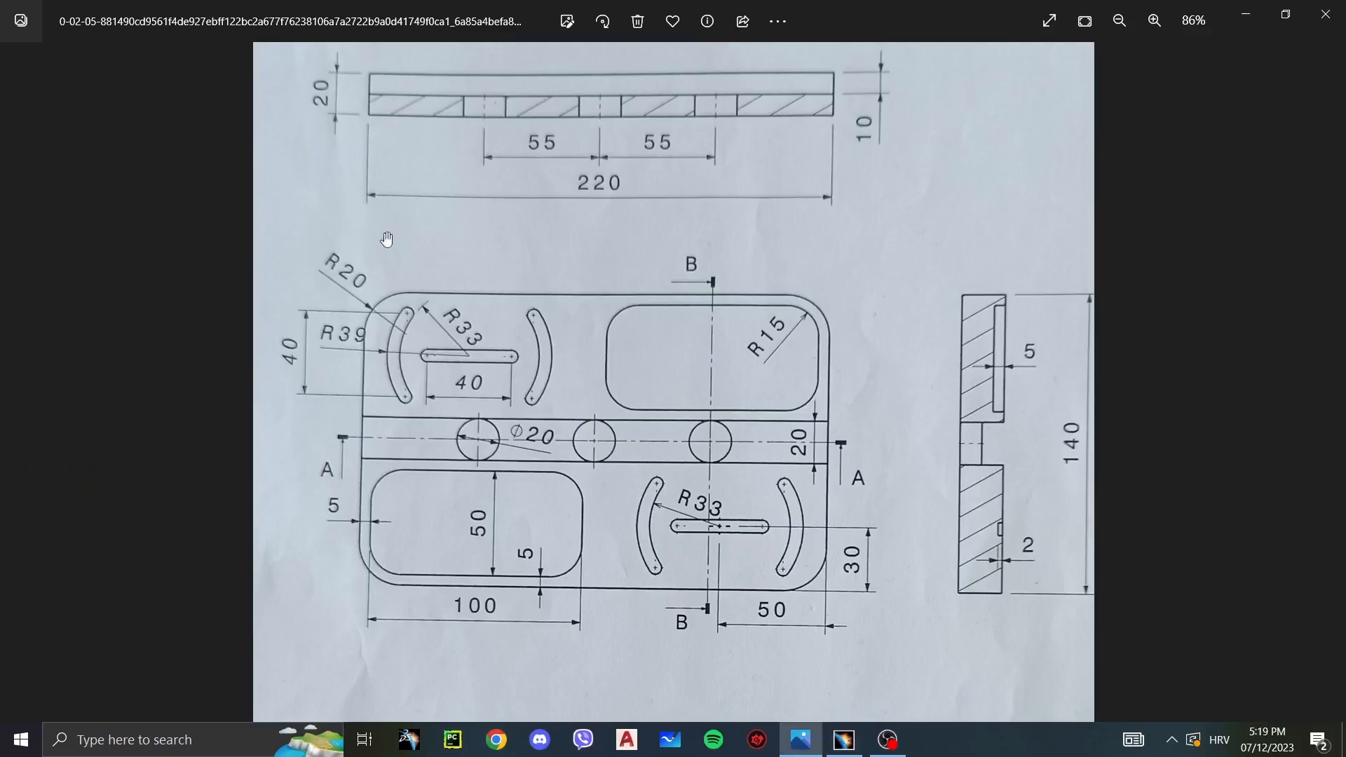
pyautogui.hotkey('alt', 'Tab')
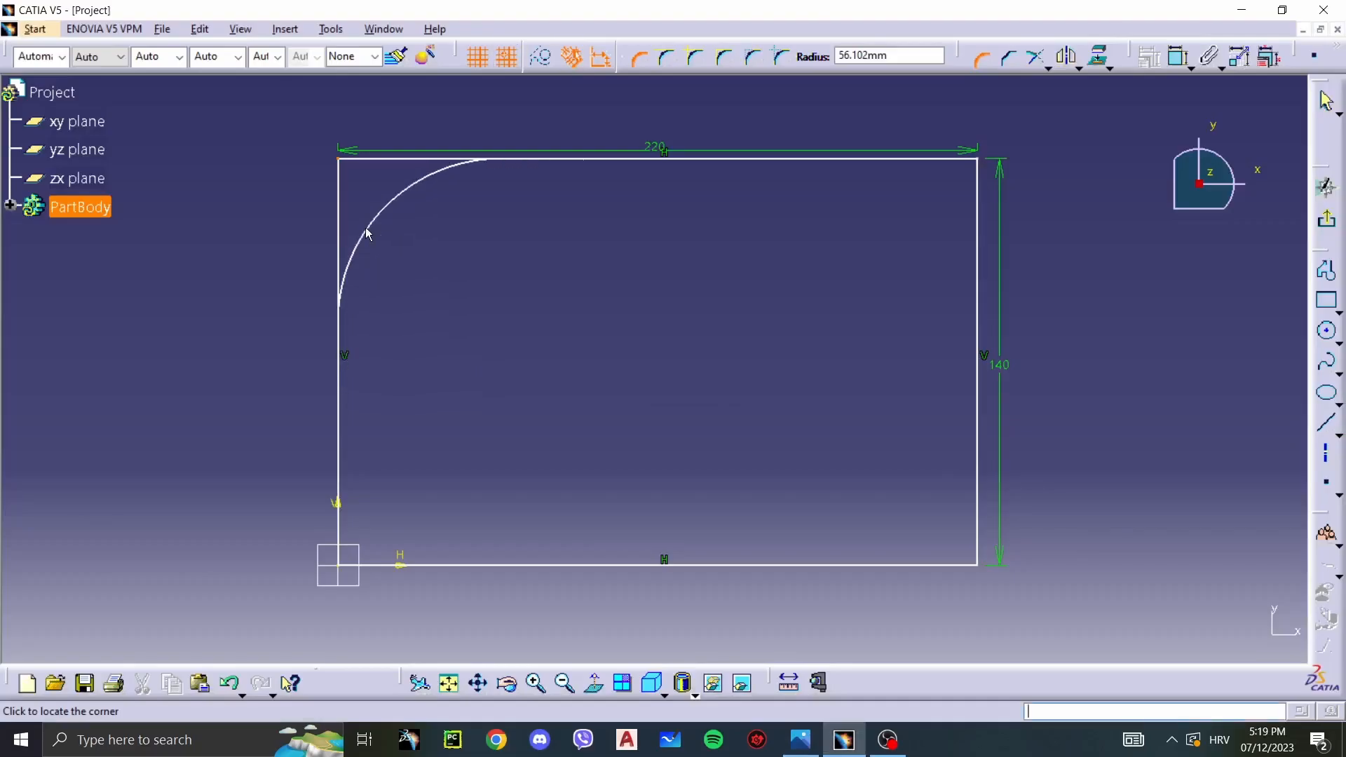
pyautogui.write('20')
pyautogui.press('Return')
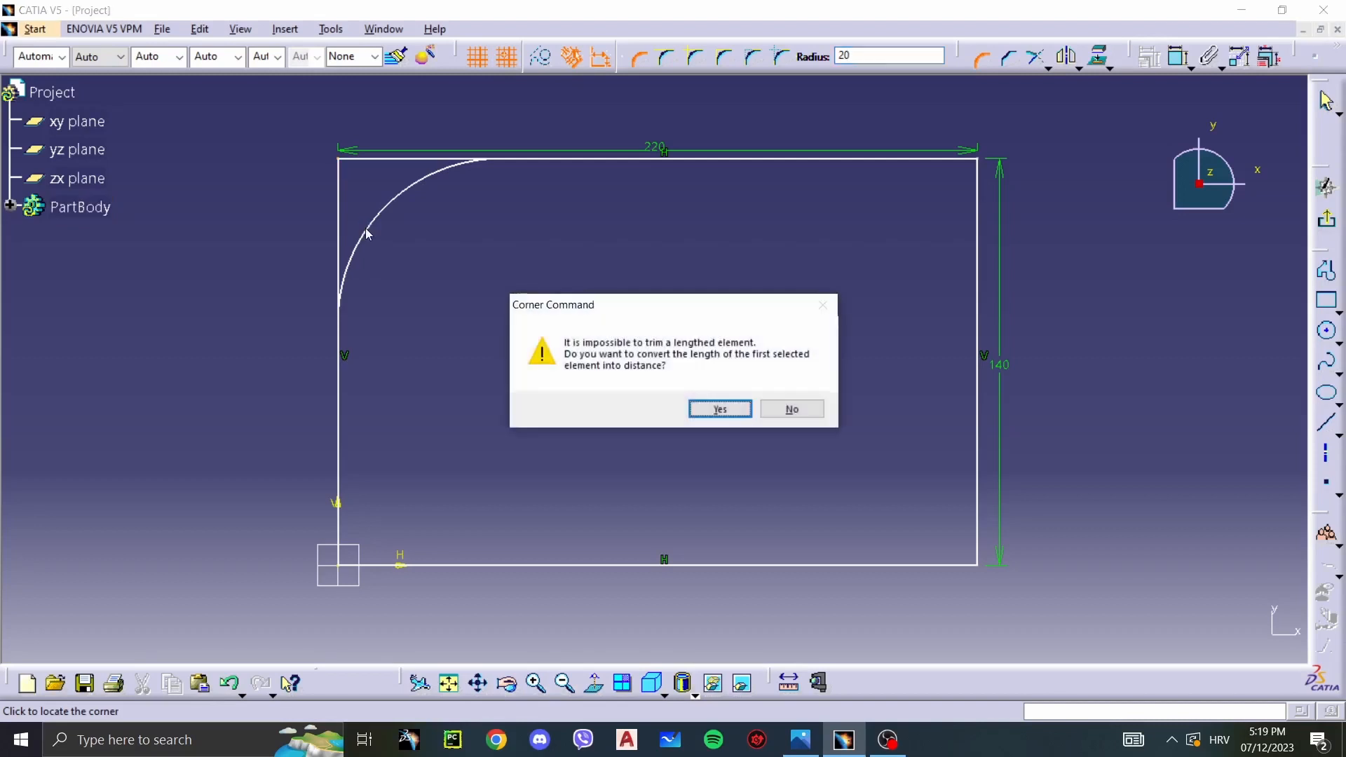
pyautogui.click(722, 409)
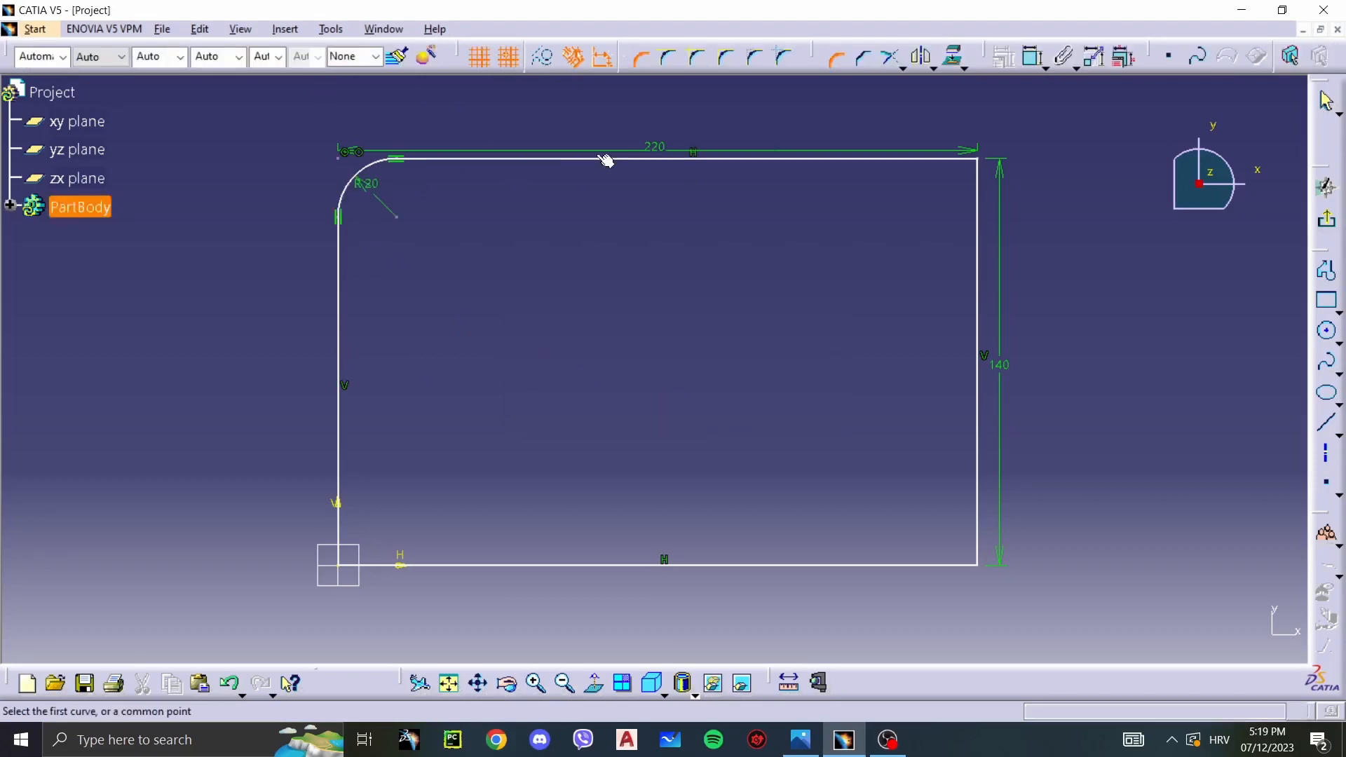
# Step: Round the rectangle's upper-right corner with a 20 mm radius
pyautogui.click(976, 160)
pyautogui.write('20')
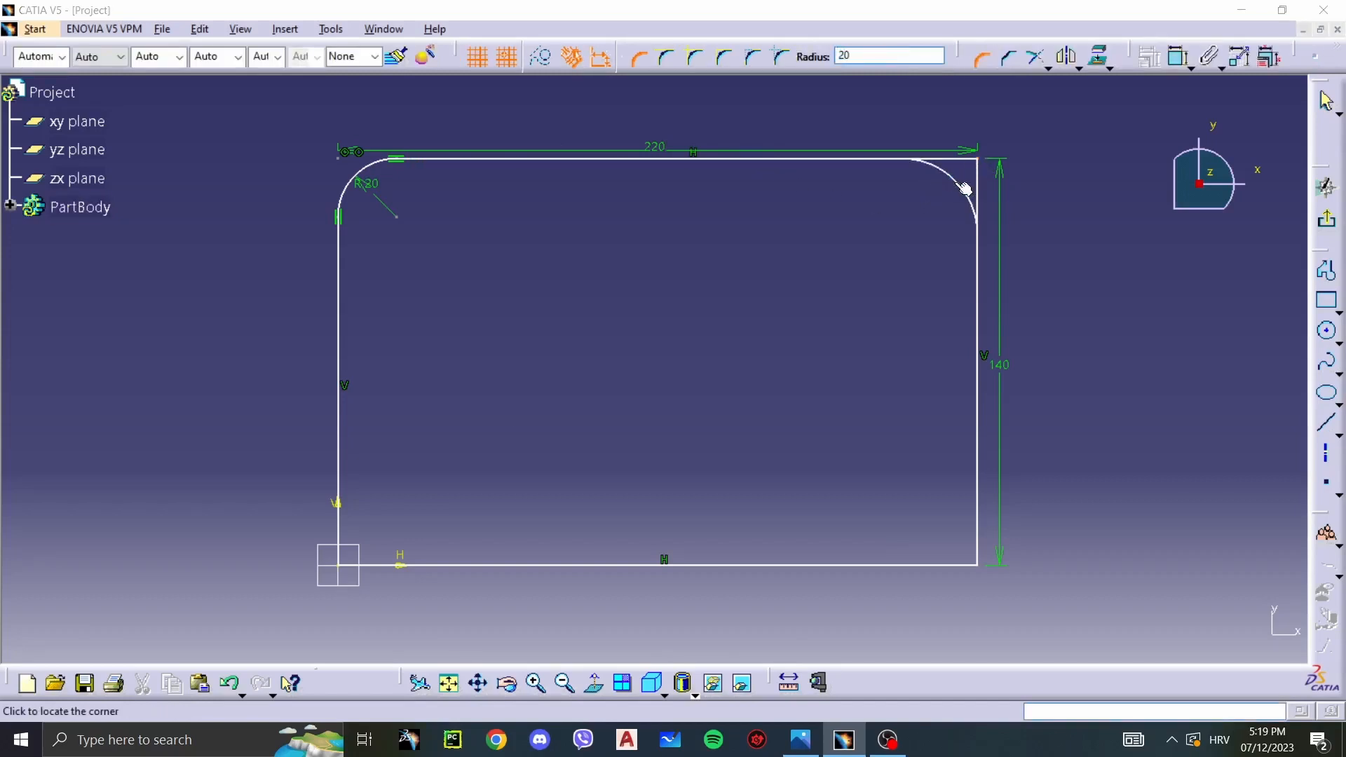
pyautogui.press('Return')
pyautogui.press('Return')
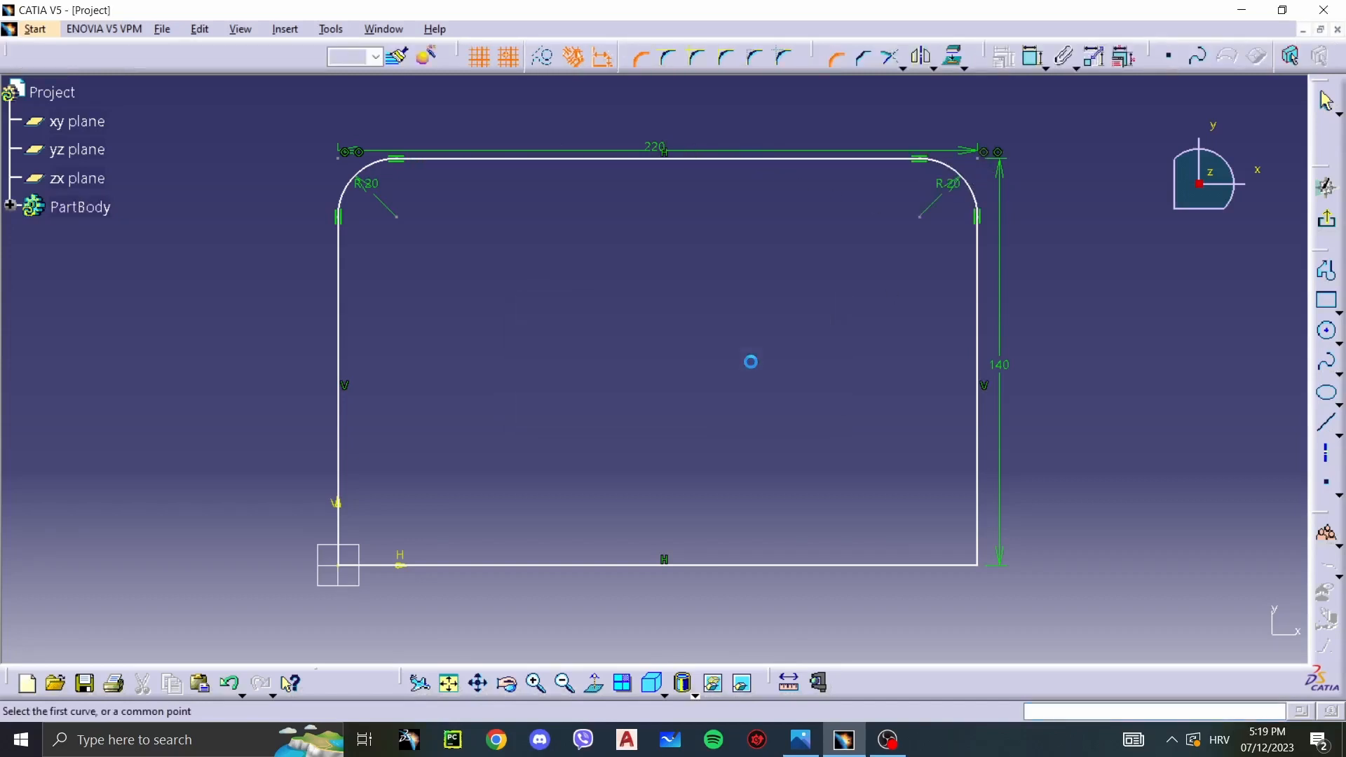
# Step: Round the rectangle's two lower corners with a 20 mm radius and exit the sketch
pyautogui.click(337, 572)
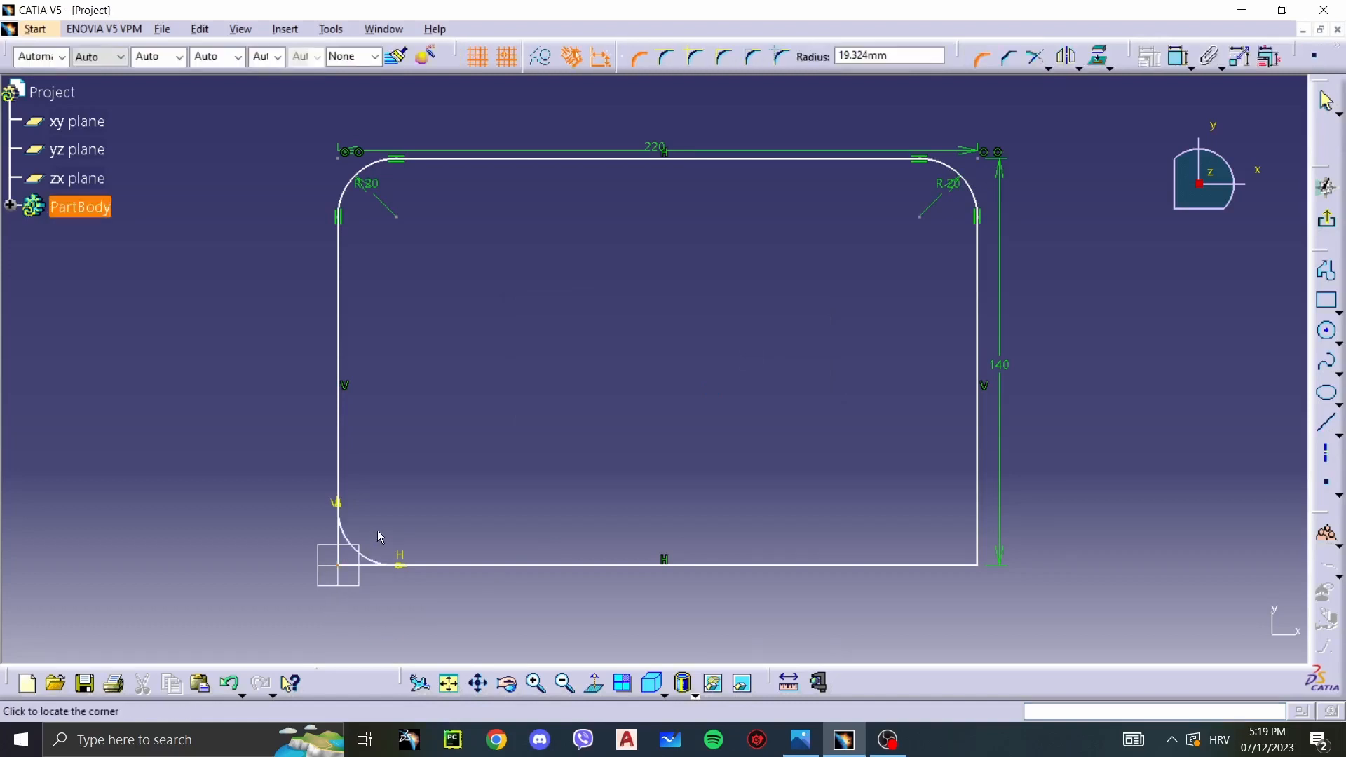
pyautogui.write('20')
pyautogui.press('Return')
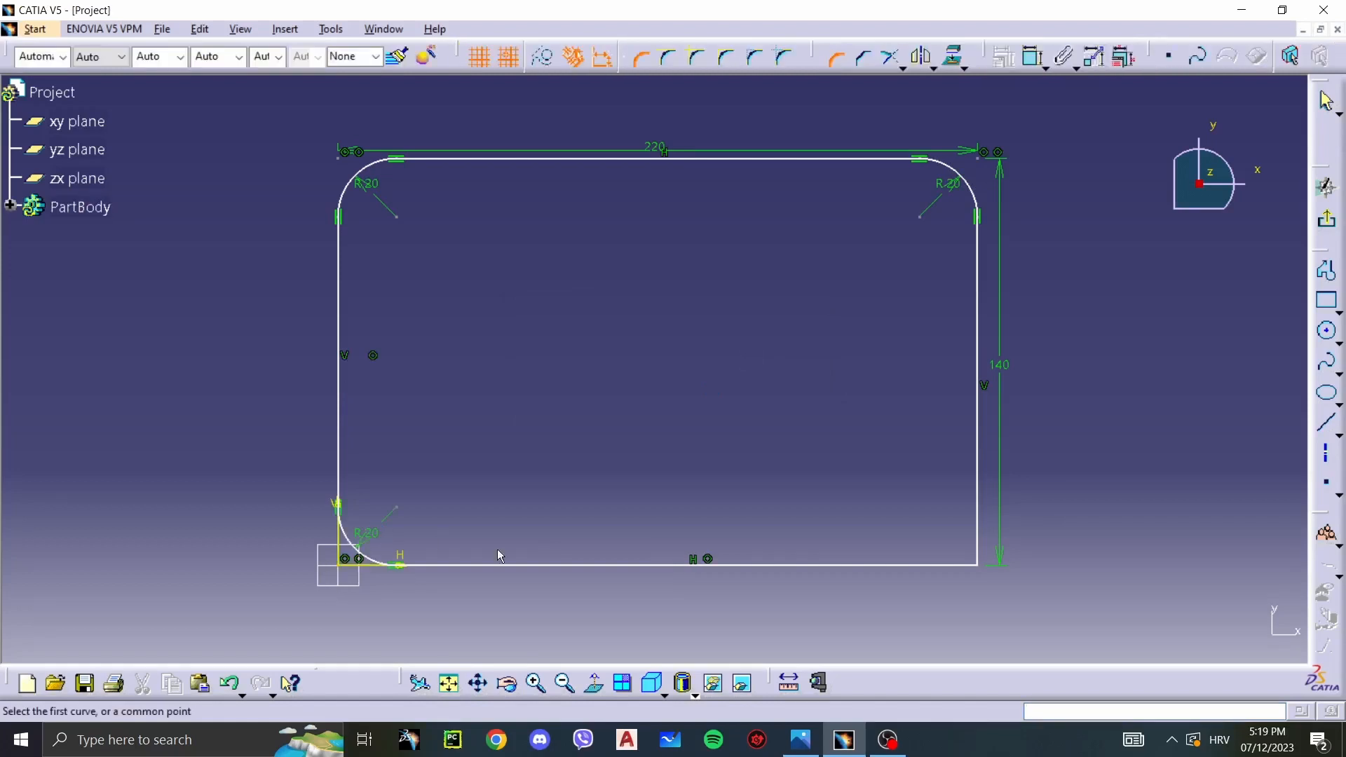
pyautogui.click(979, 564)
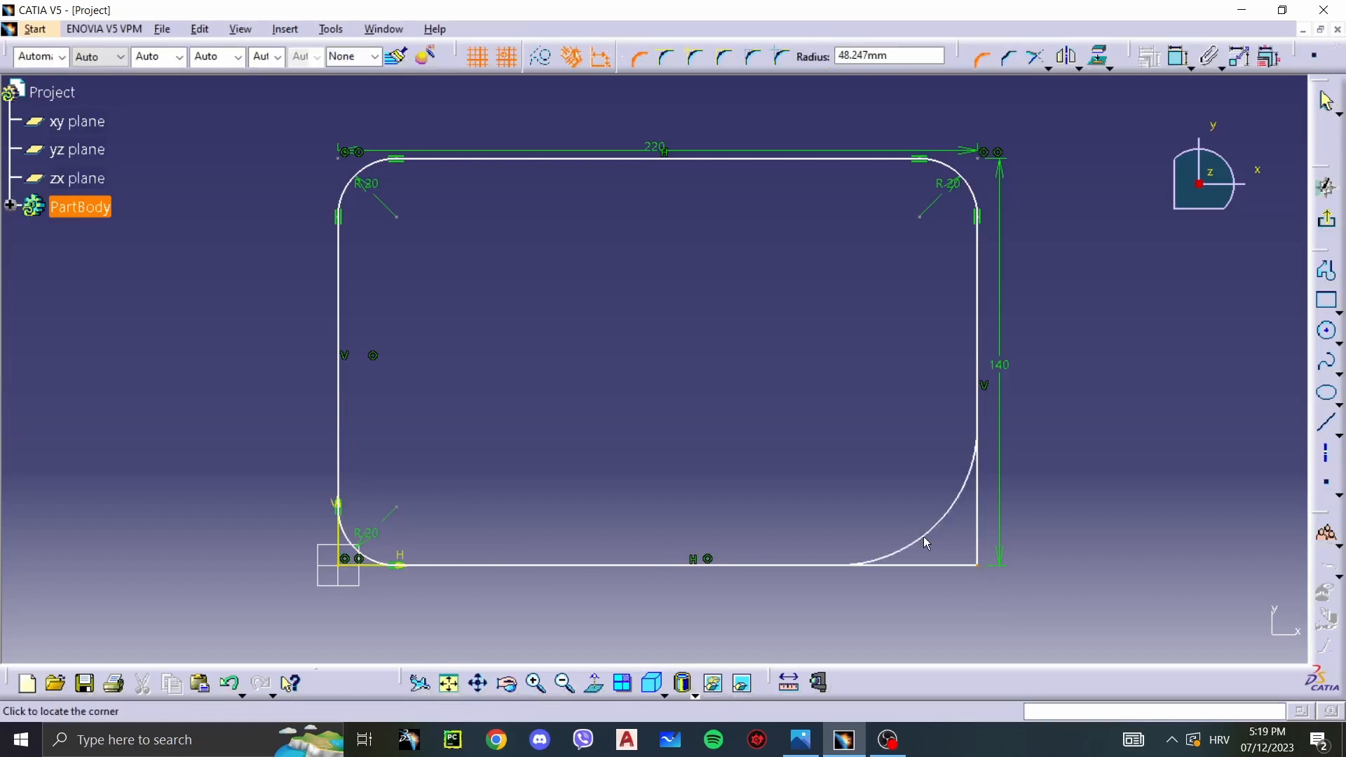
pyautogui.write('20')
pyautogui.press('Return')
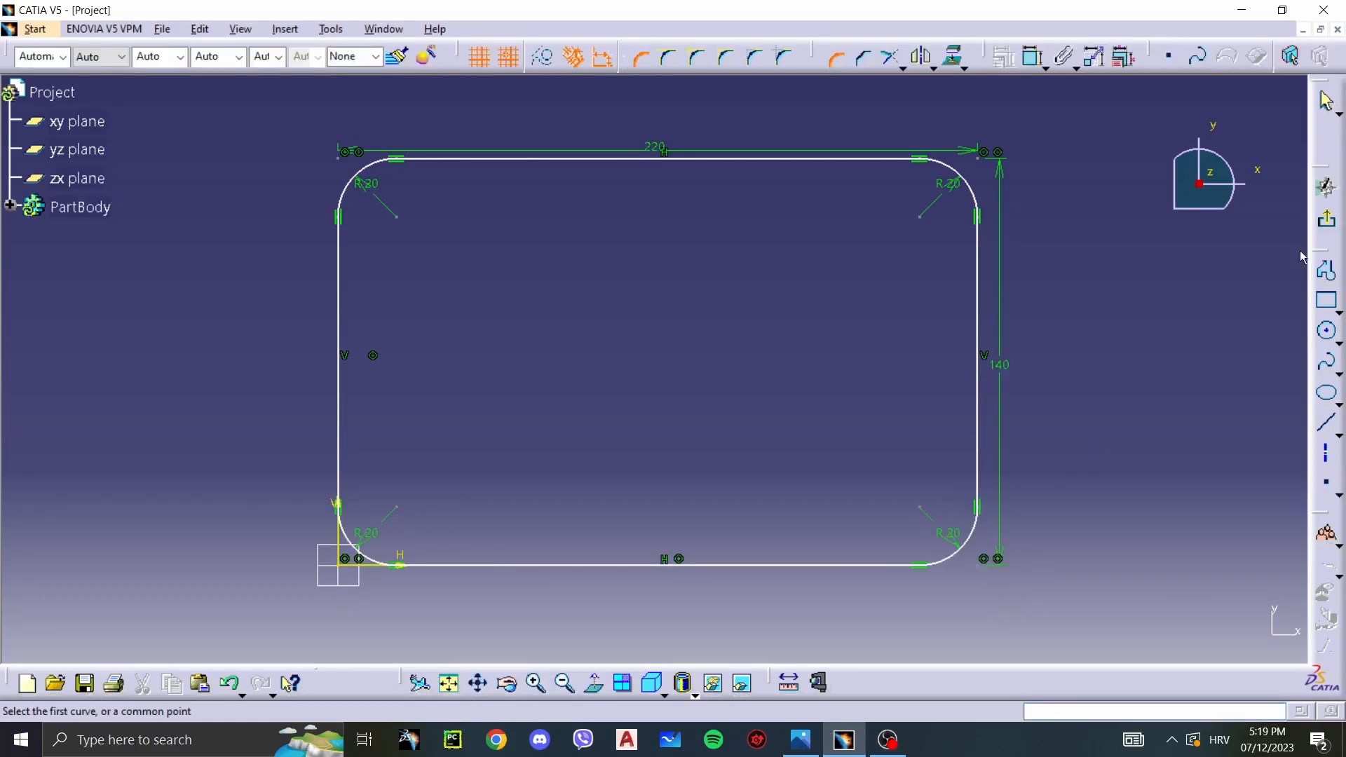
pyautogui.click(1326, 219)
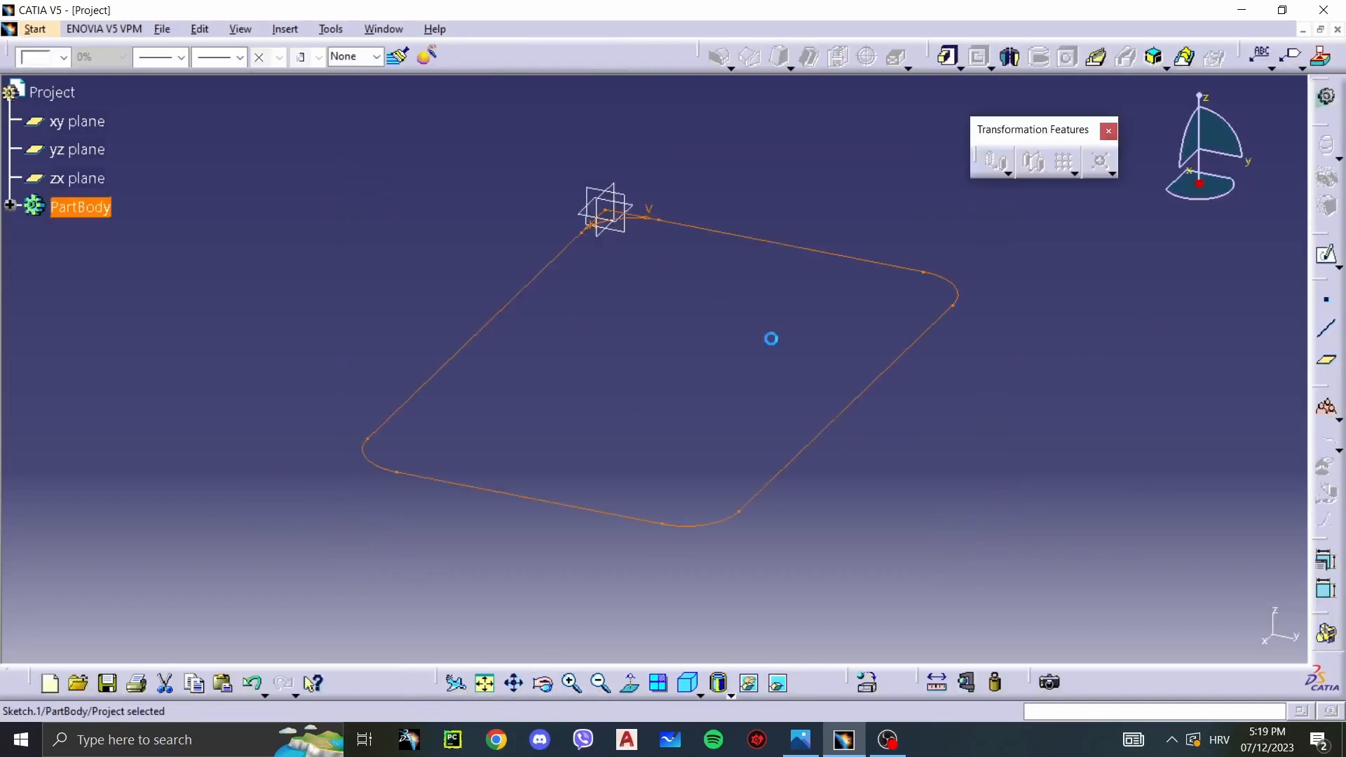
# Step: Pad the rounded rectangle profile to a length of 20 mm
pyautogui.click(947, 56)
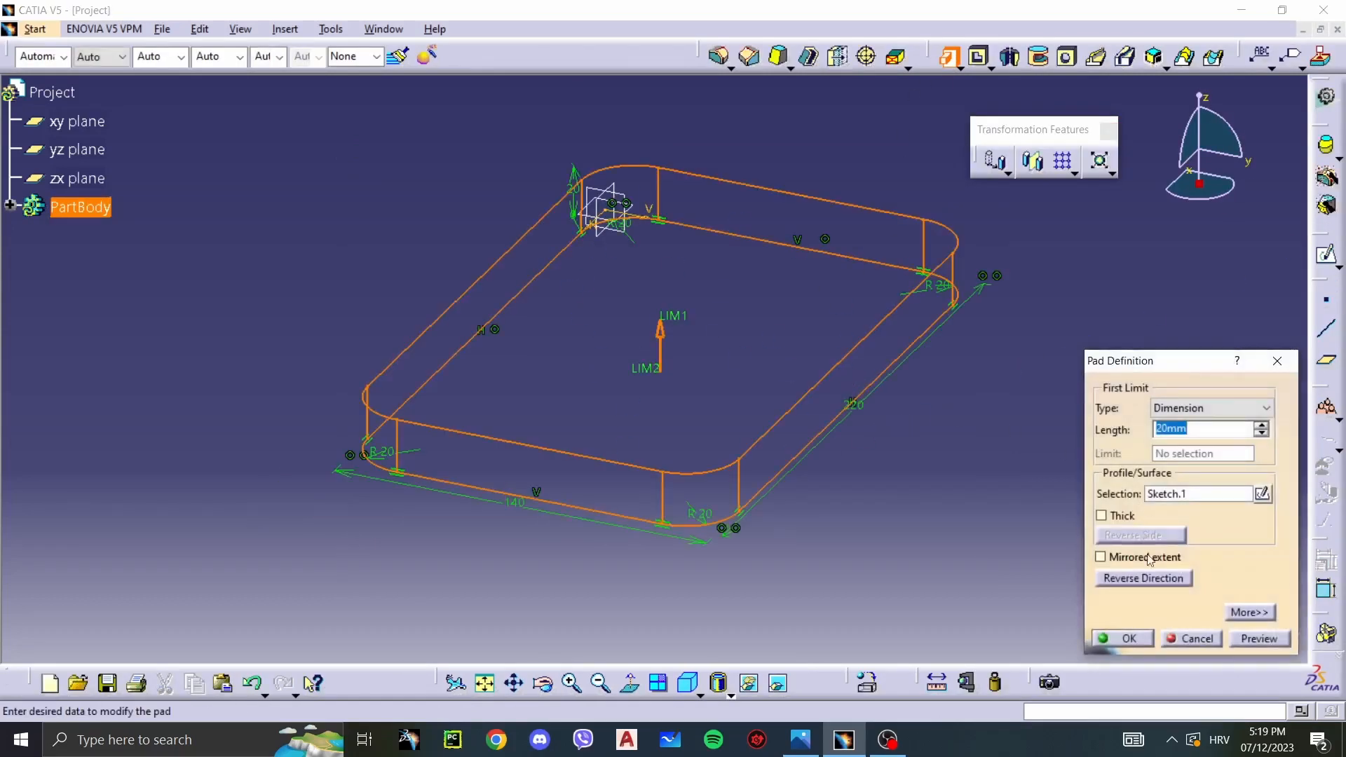
pyautogui.click(1124, 638)
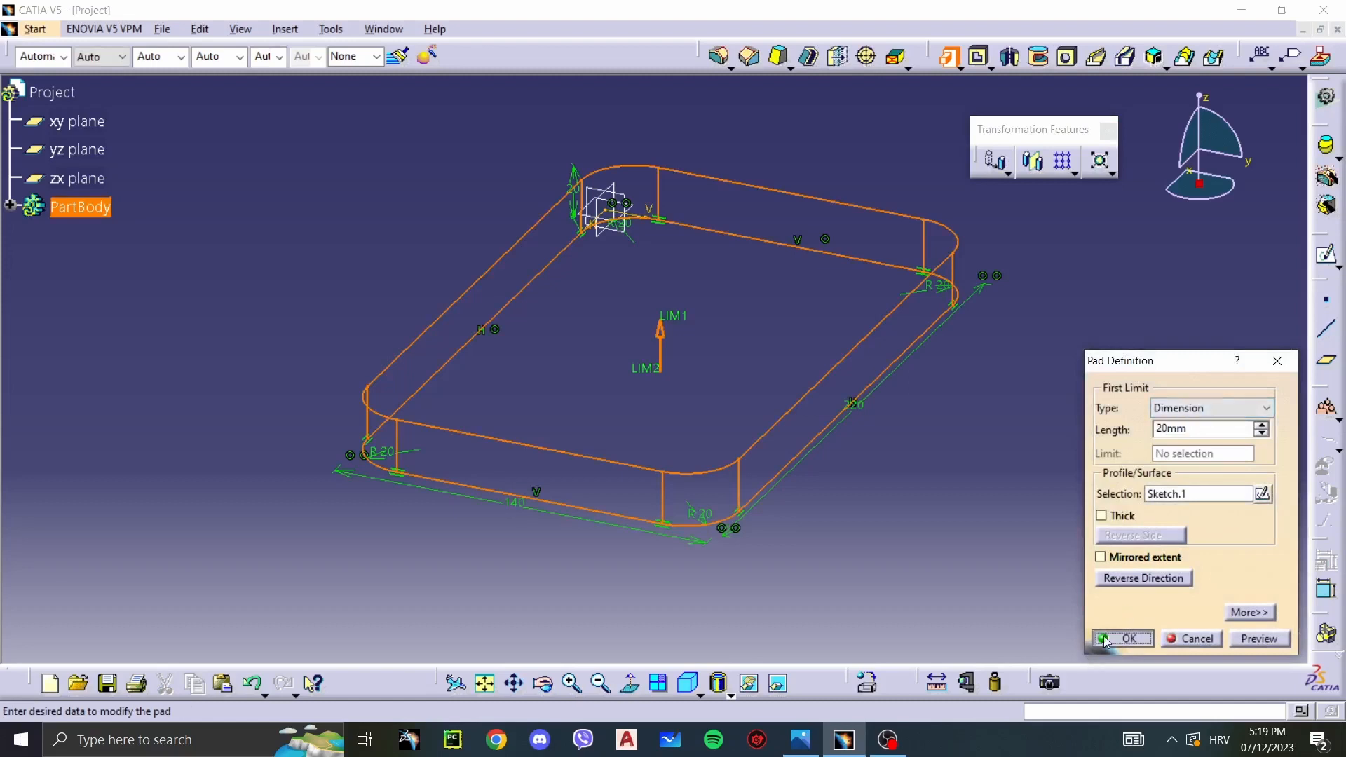
pyautogui.click(1033, 538)
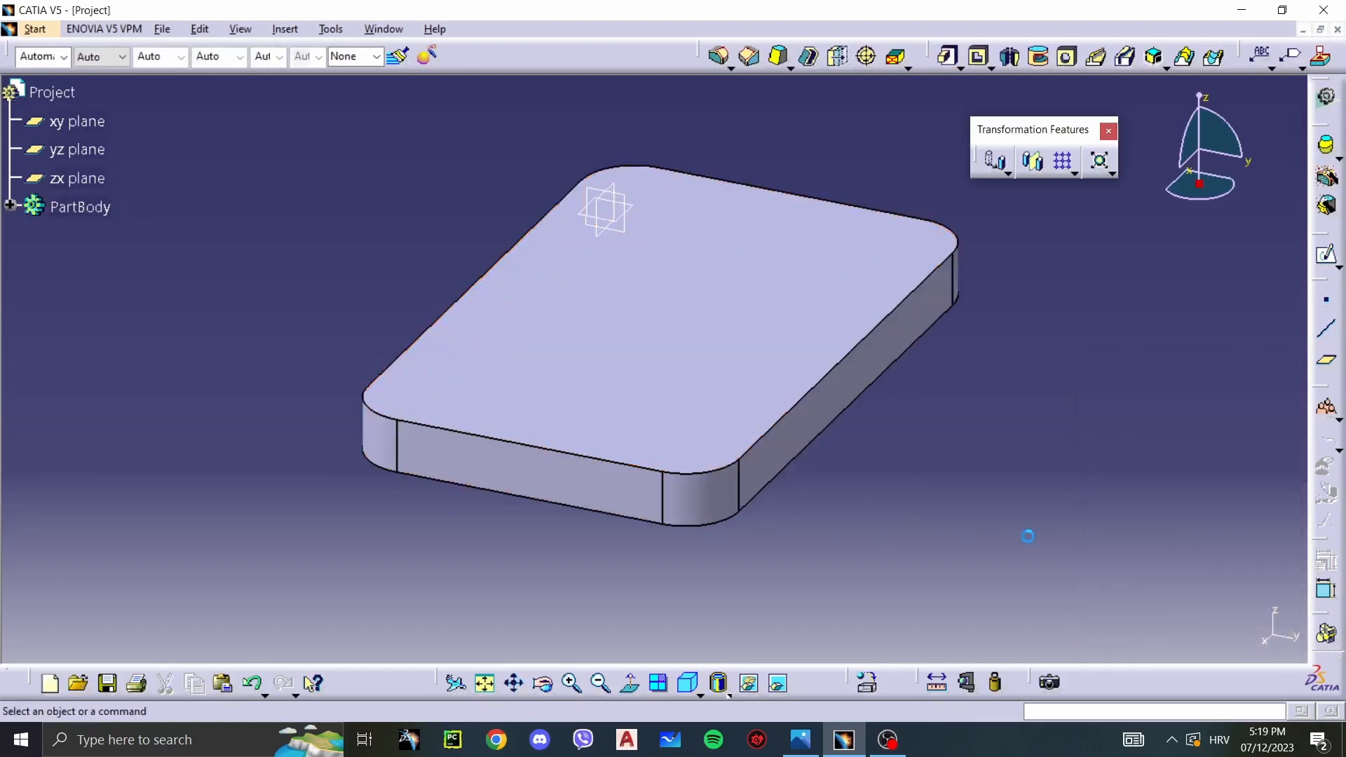
# Step: Start a sketch on the plate's top face and check the technical drawing for the feature layout and dimensions
pyautogui.click(679, 316)
pyautogui.click(1326, 254)
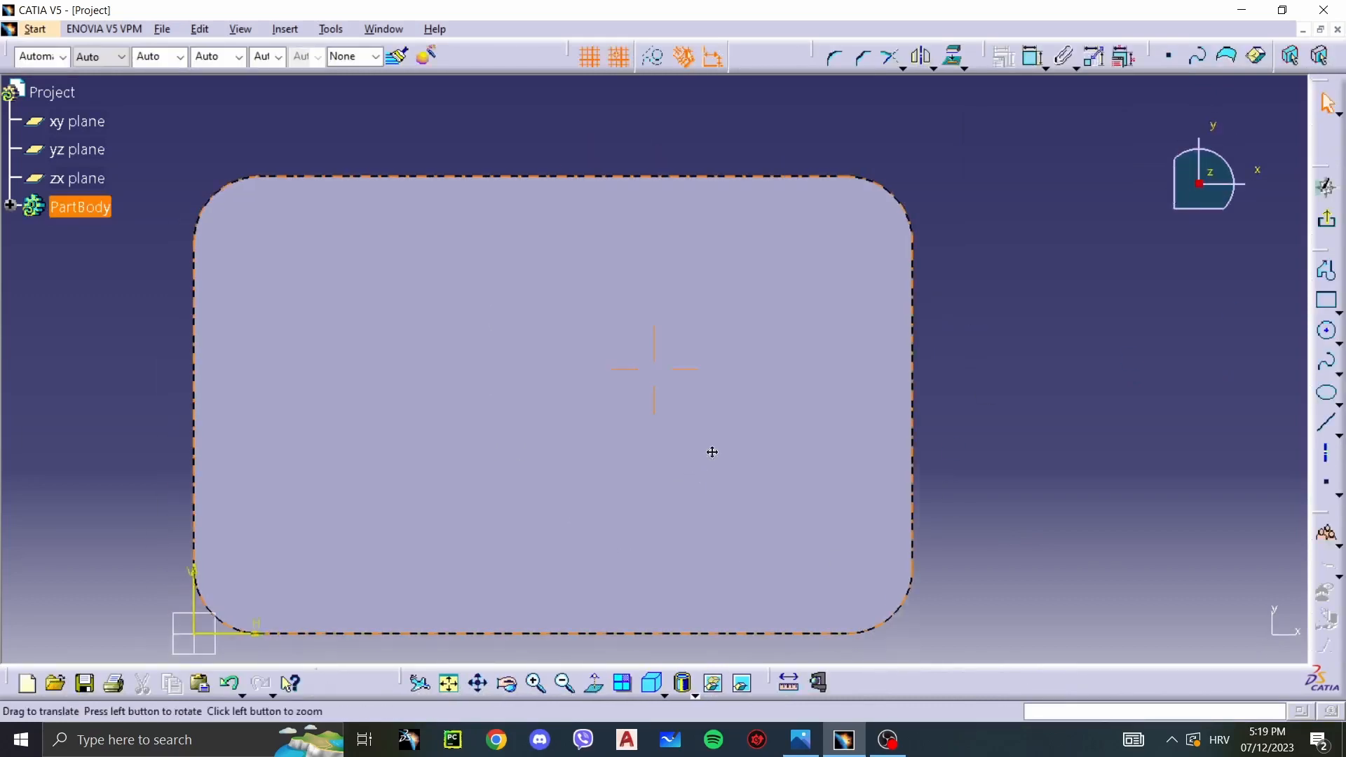
pyautogui.hotkey('alt', 'Tab')
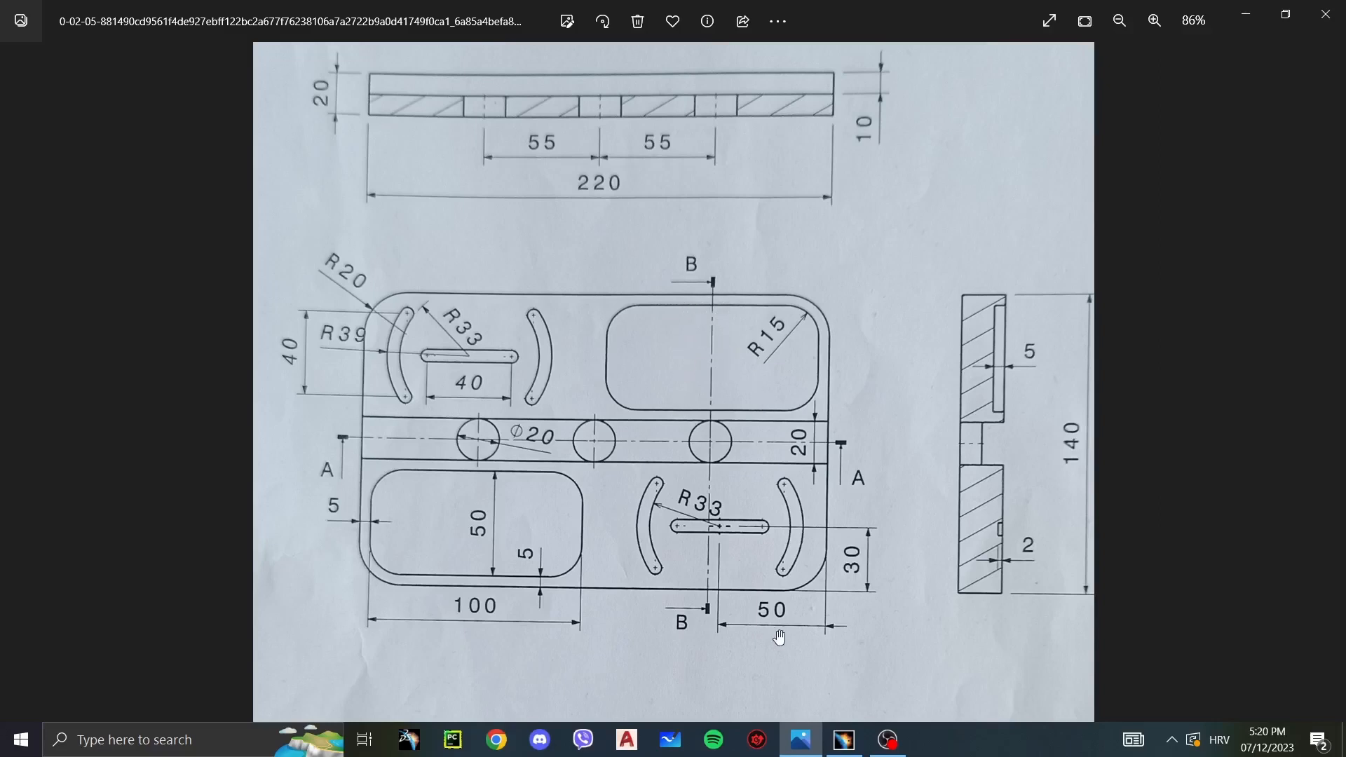
pyautogui.click(843, 739)
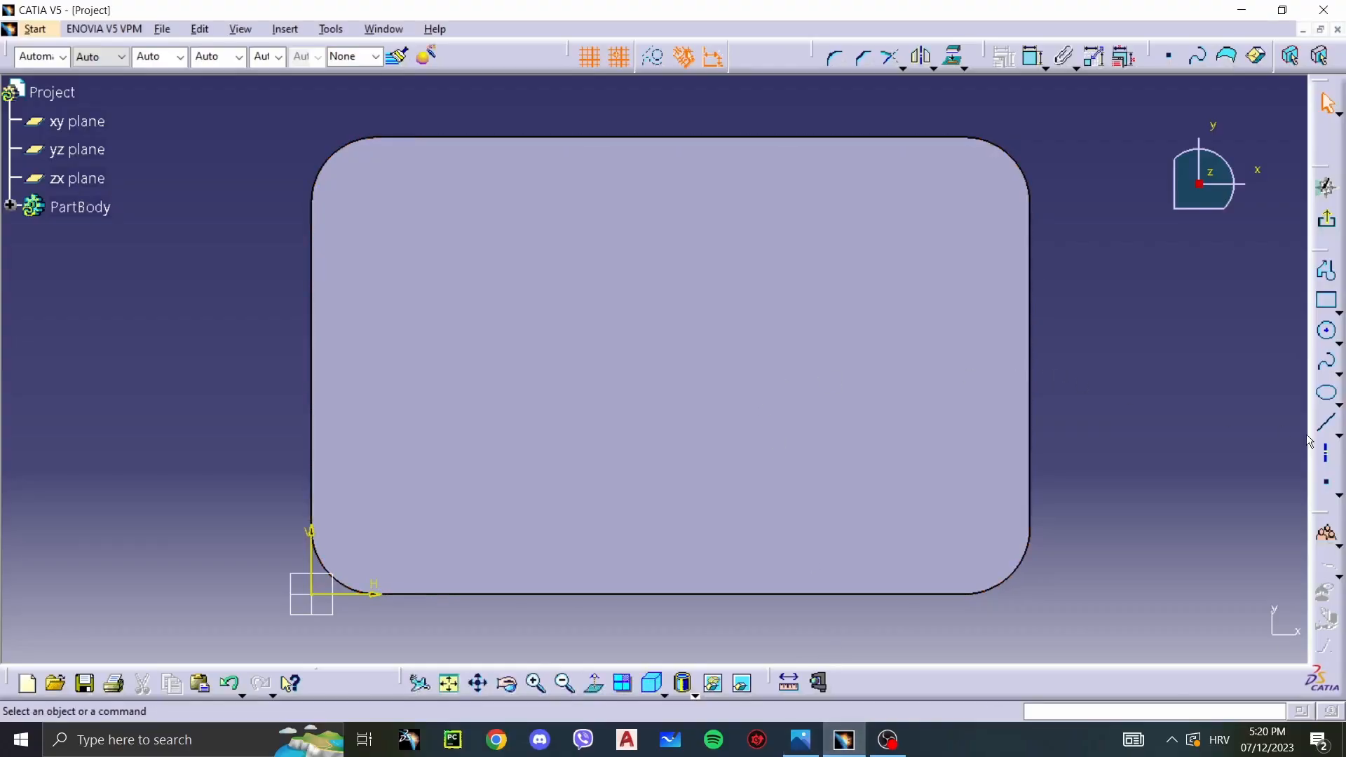
# Step: Sketch a horizontal axis across the full plate, about 69 mm above its lower edge and extending past both sides
pyautogui.click(1325, 454)
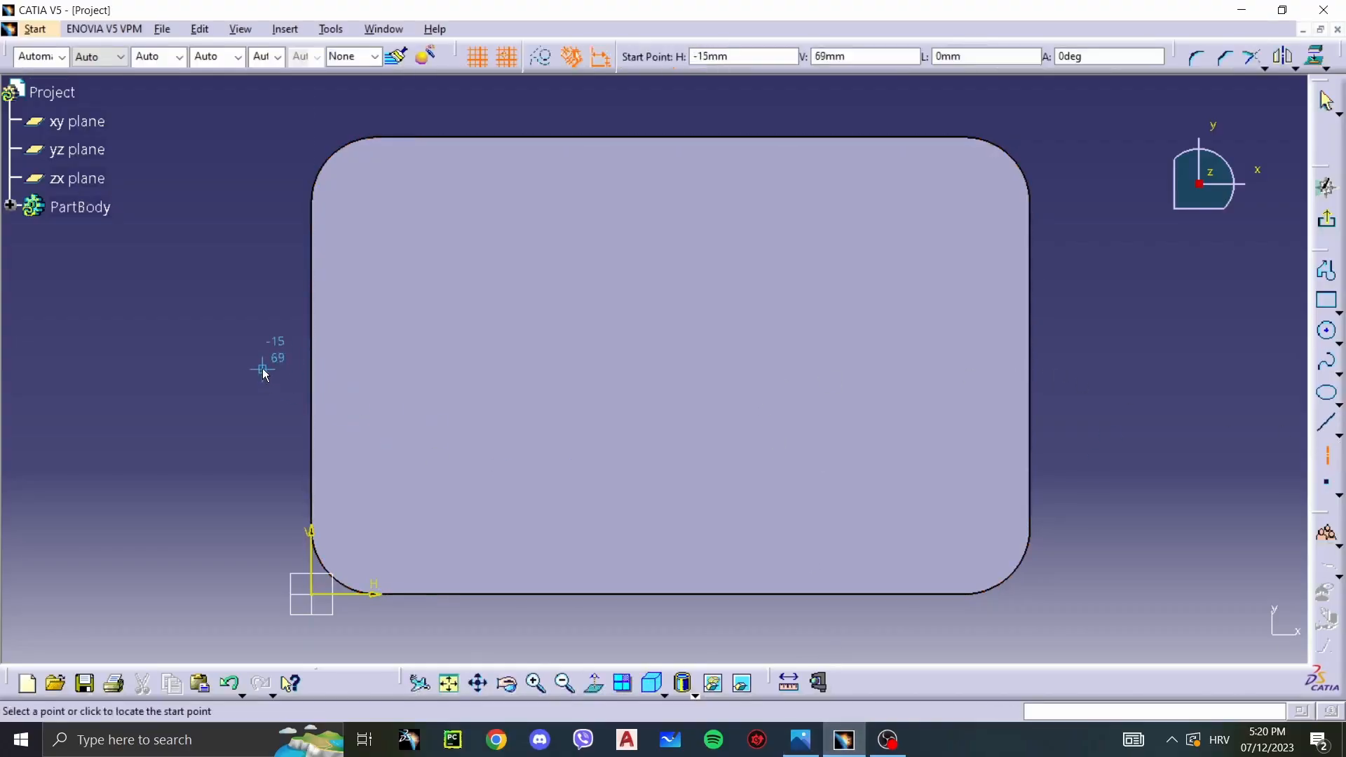
pyautogui.click(263, 369)
pyautogui.click(1147, 369)
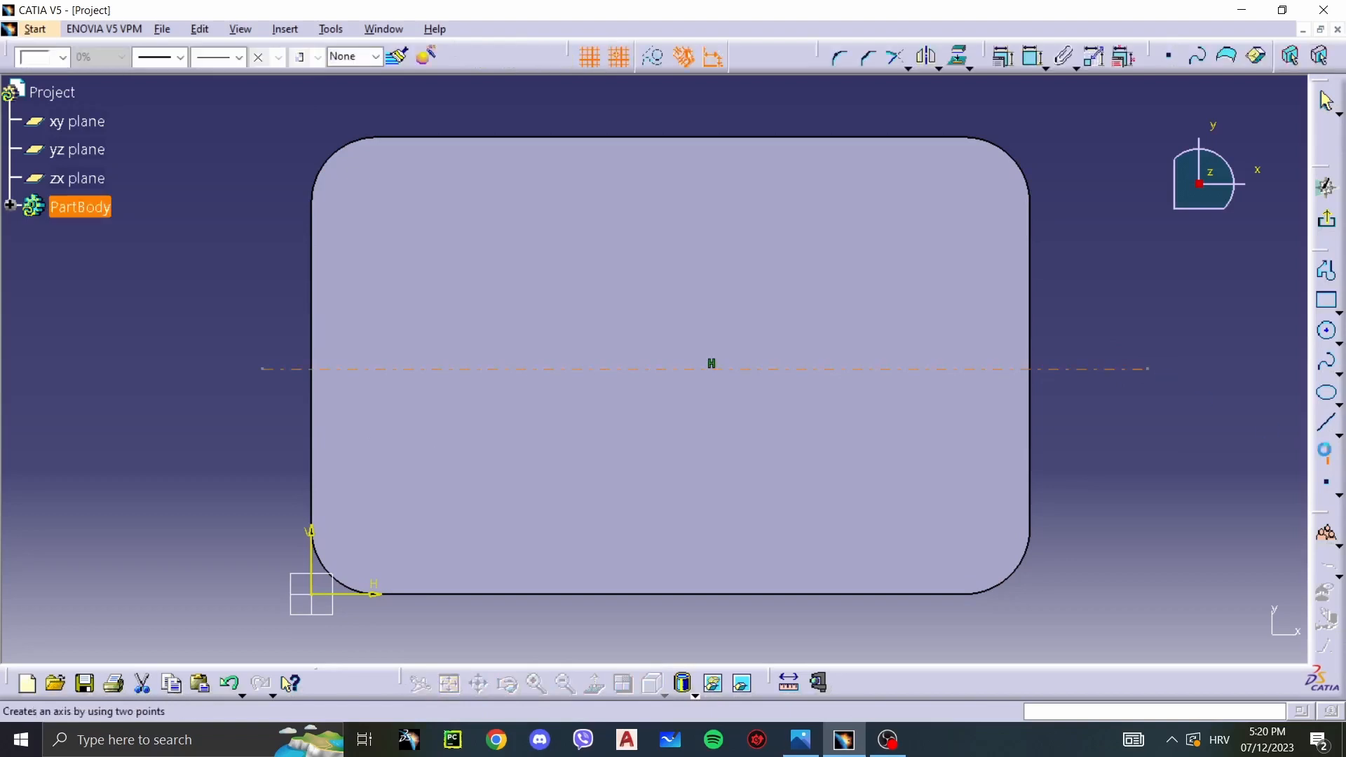
# Step: Sketch a roughly vertical axis through the middle of the plate, extending past its upper and lower edges
pyautogui.click(1325, 454)
pyautogui.click(661, 116)
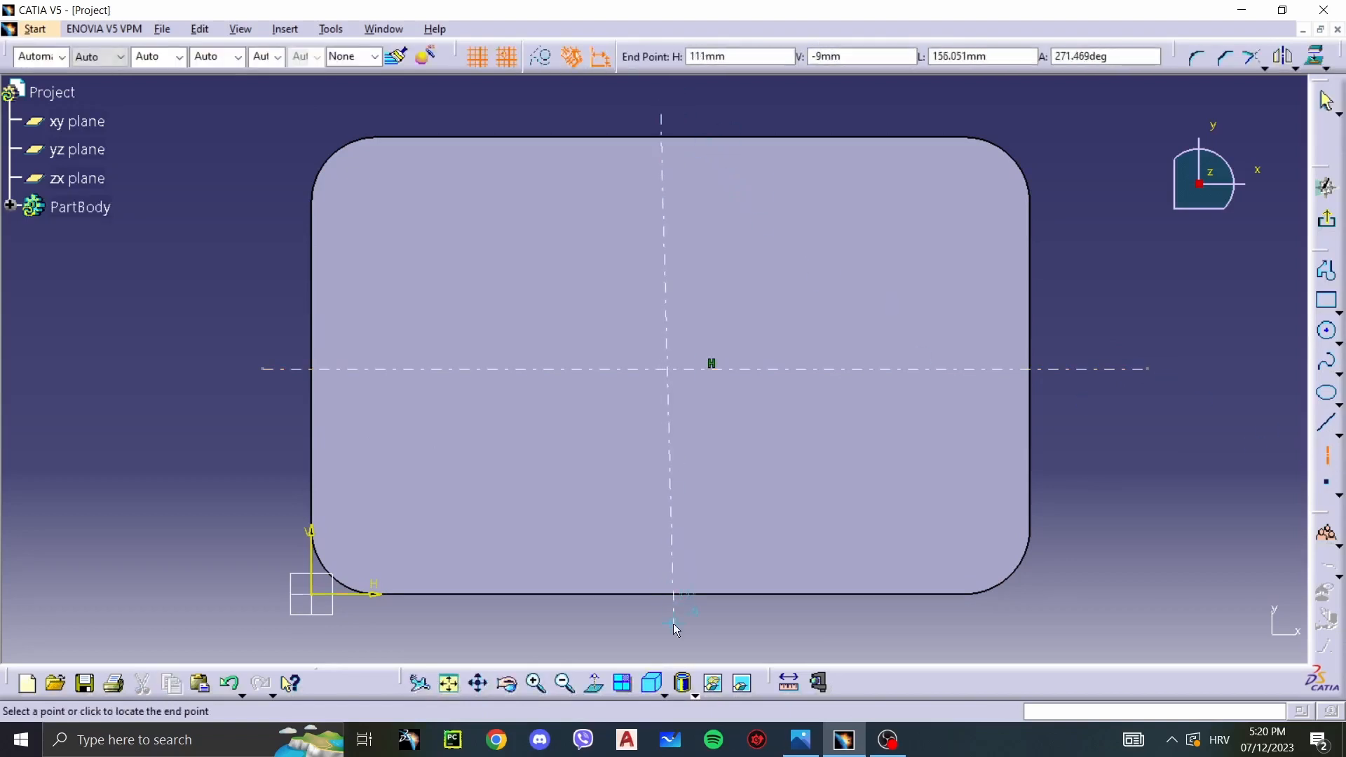
pyautogui.click(653, 624)
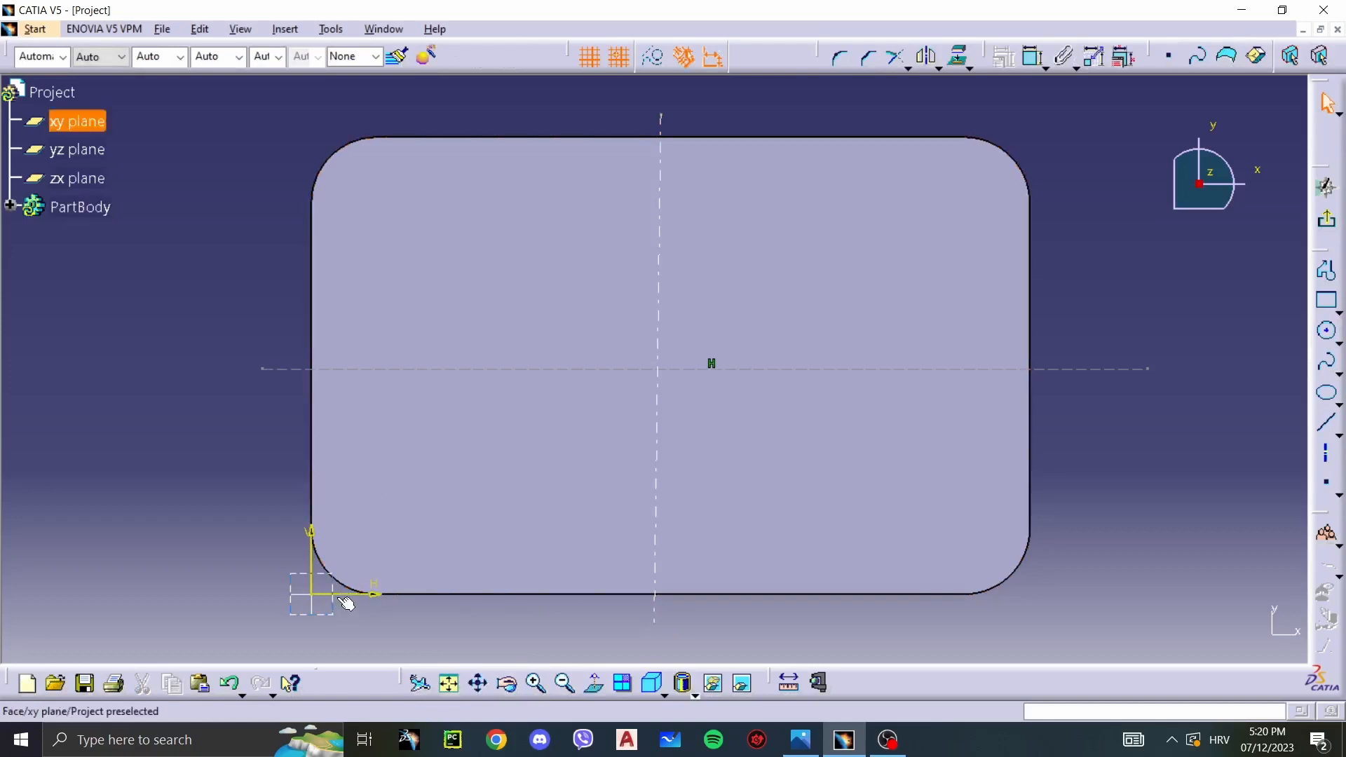
# Step: Constrain the horizontal axis to 70 mm from the sketch's horizontal reference axis along the plate's lower edge
pyautogui.click(381, 372)
pyautogui.click(203, 456)
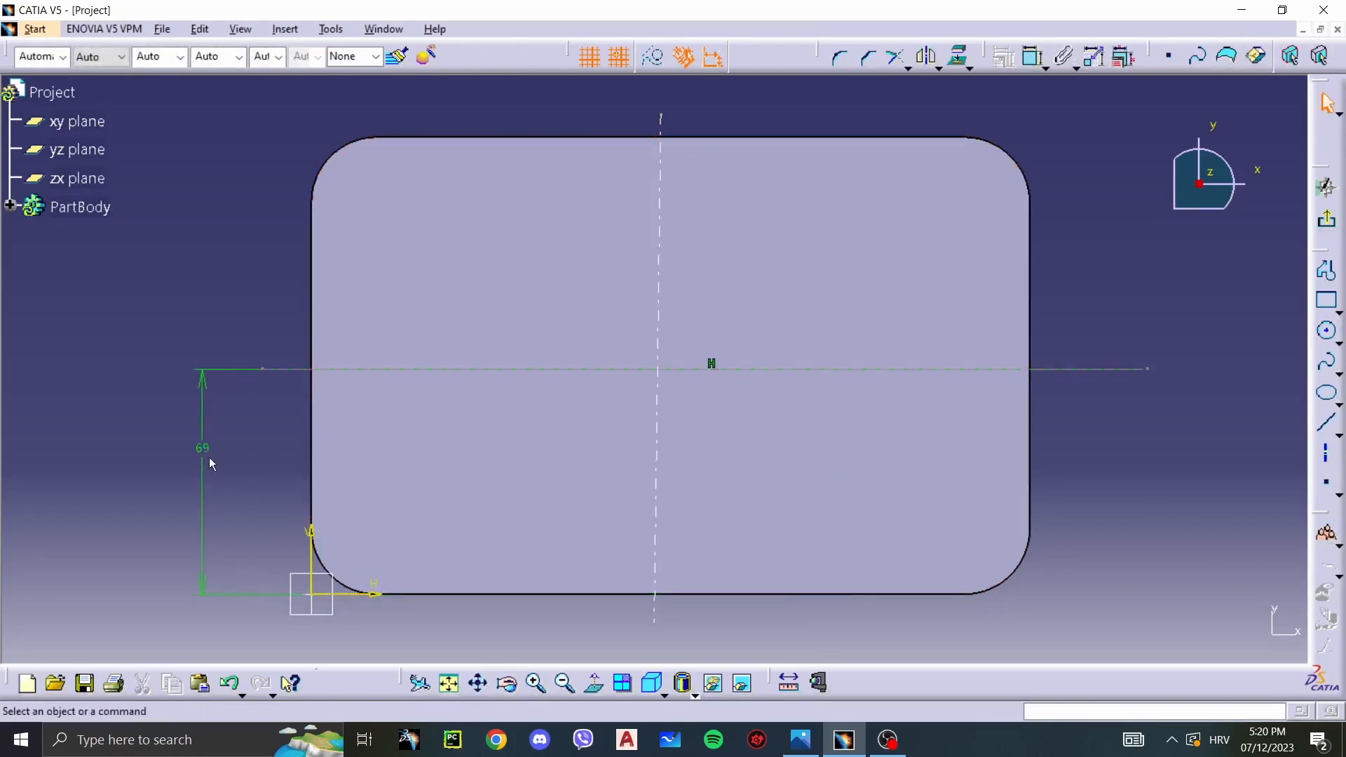
pyautogui.doubleClick(210, 462)
pyautogui.press('BackSpace')
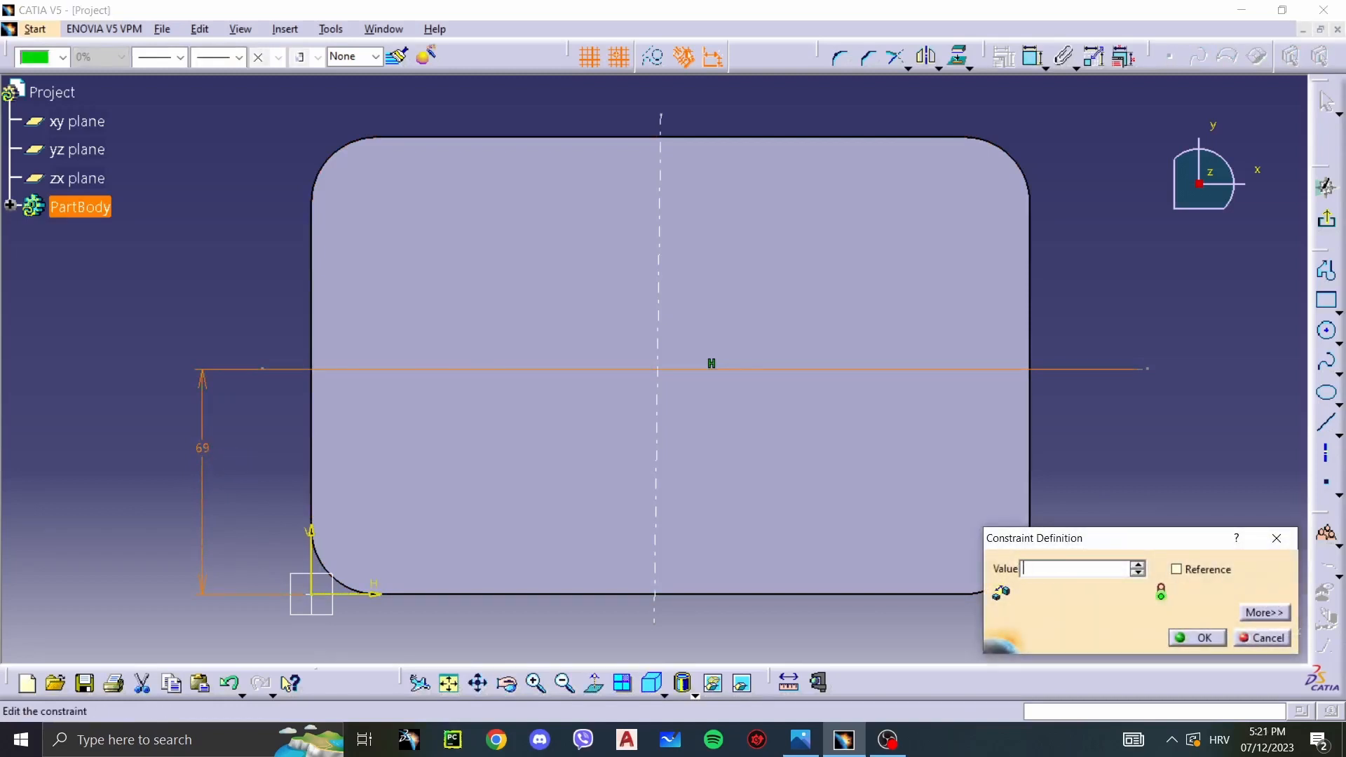
pyautogui.press('Return')
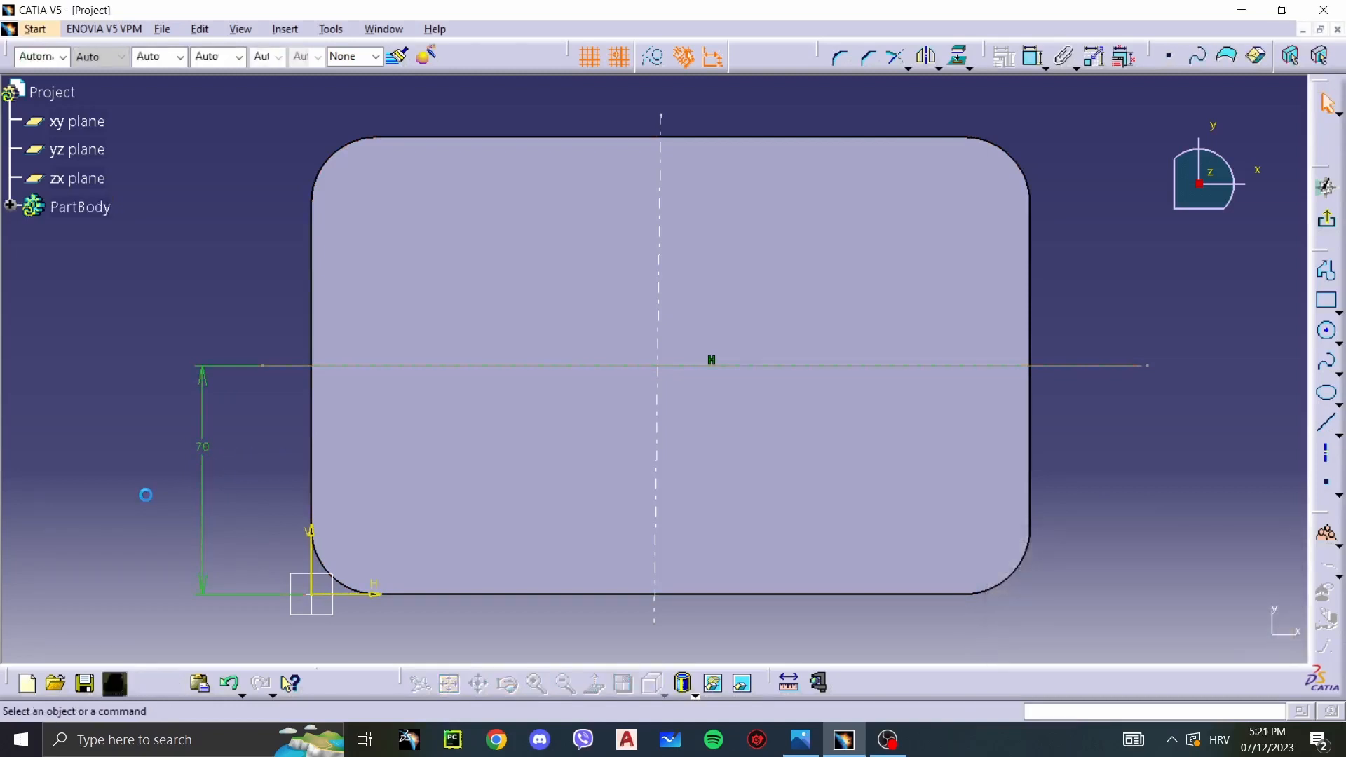
# Step: Try to dimension the slanted upright axis from the sketch's vertical reference axis, then delete the slanted axis
pyautogui.click(658, 537)
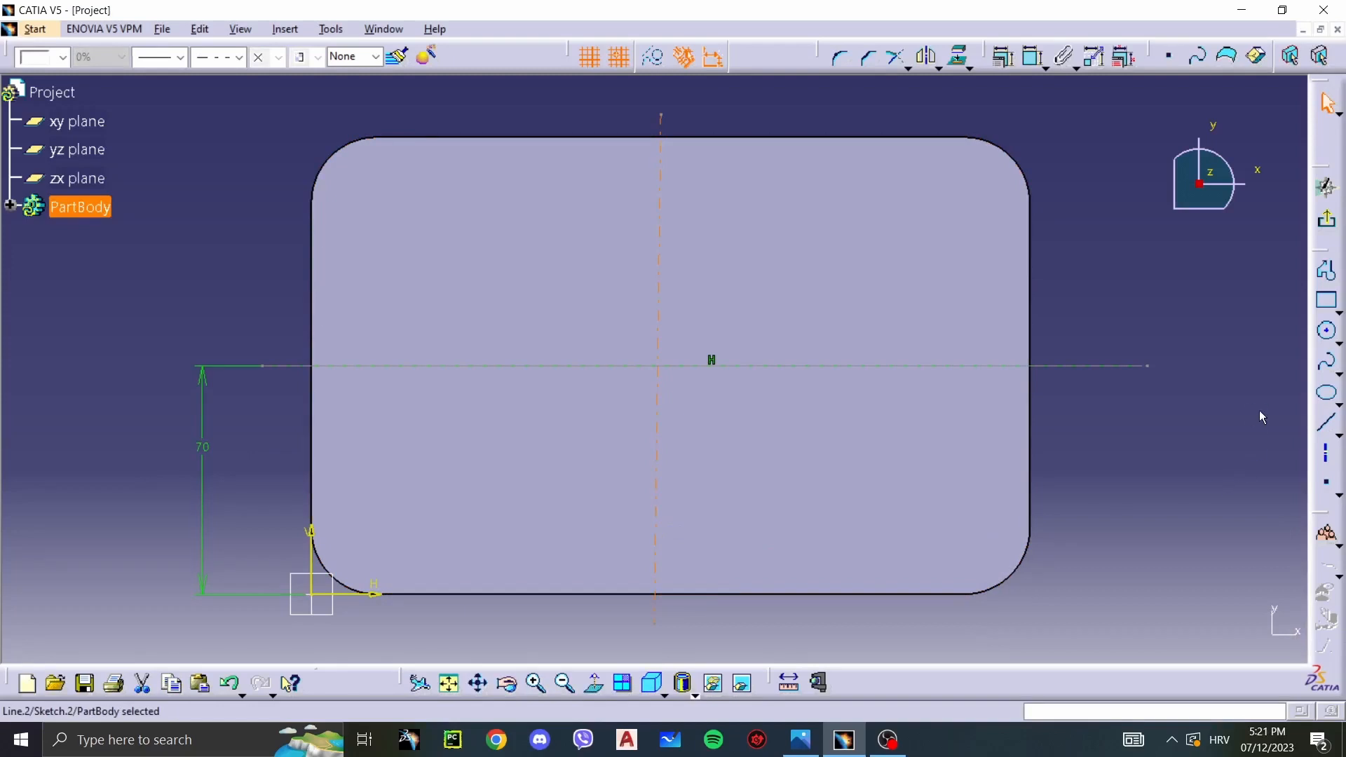
pyautogui.click(1327, 534)
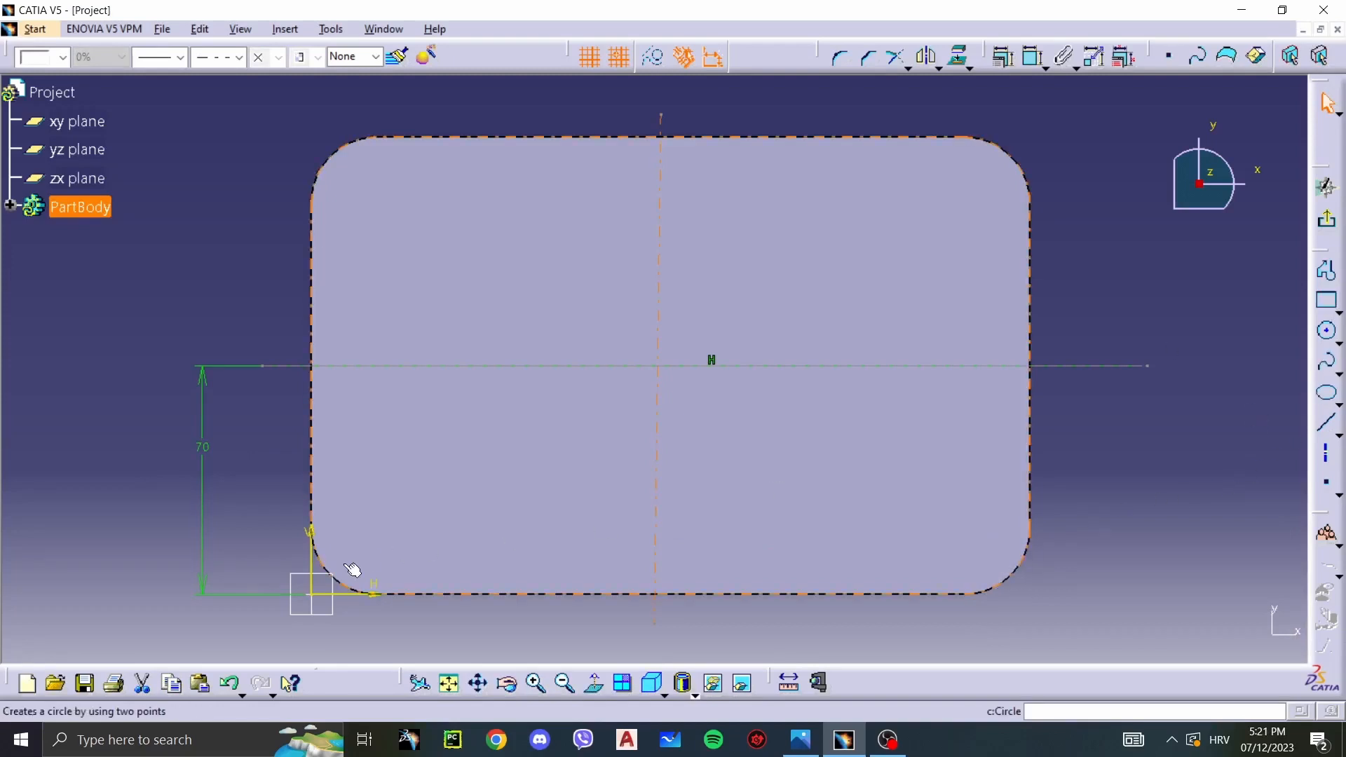
pyautogui.click(309, 534)
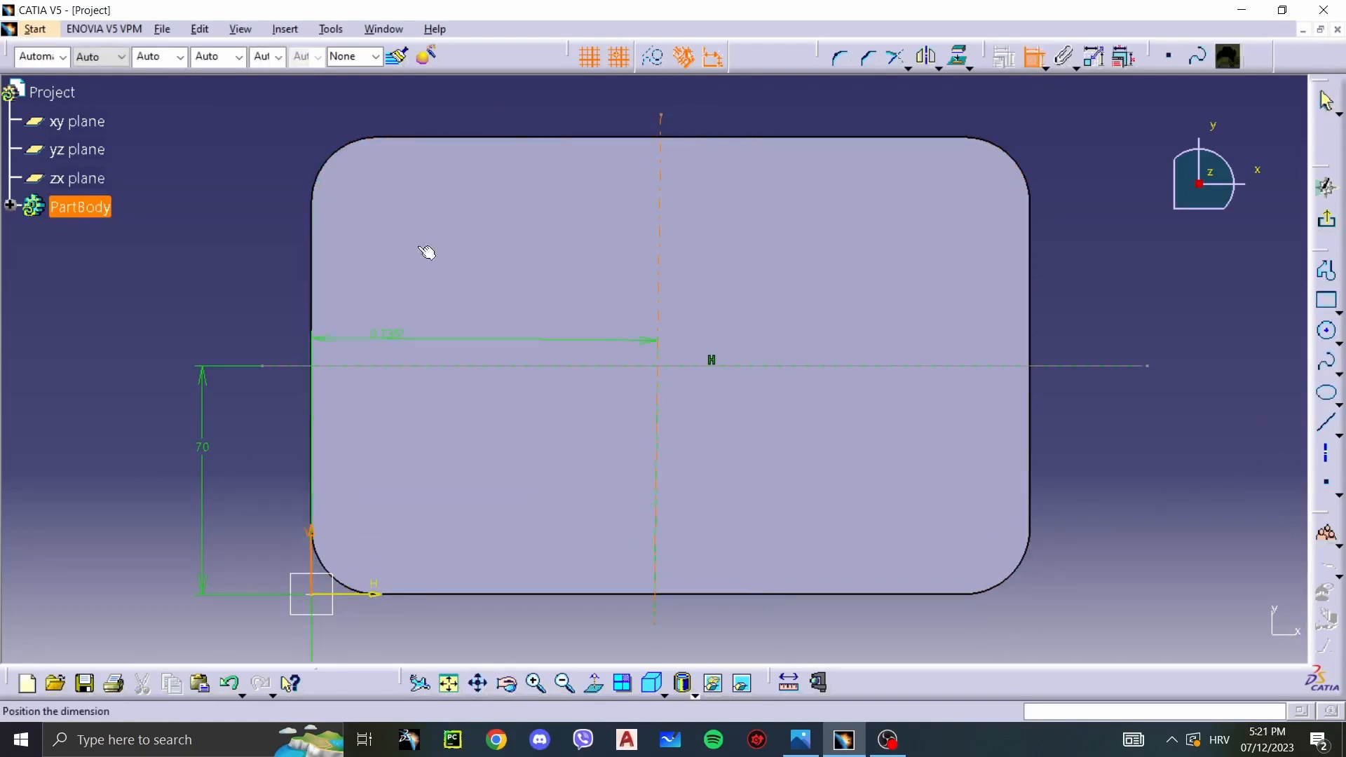
pyautogui.click(475, 111)
pyautogui.doubleClick(479, 112)
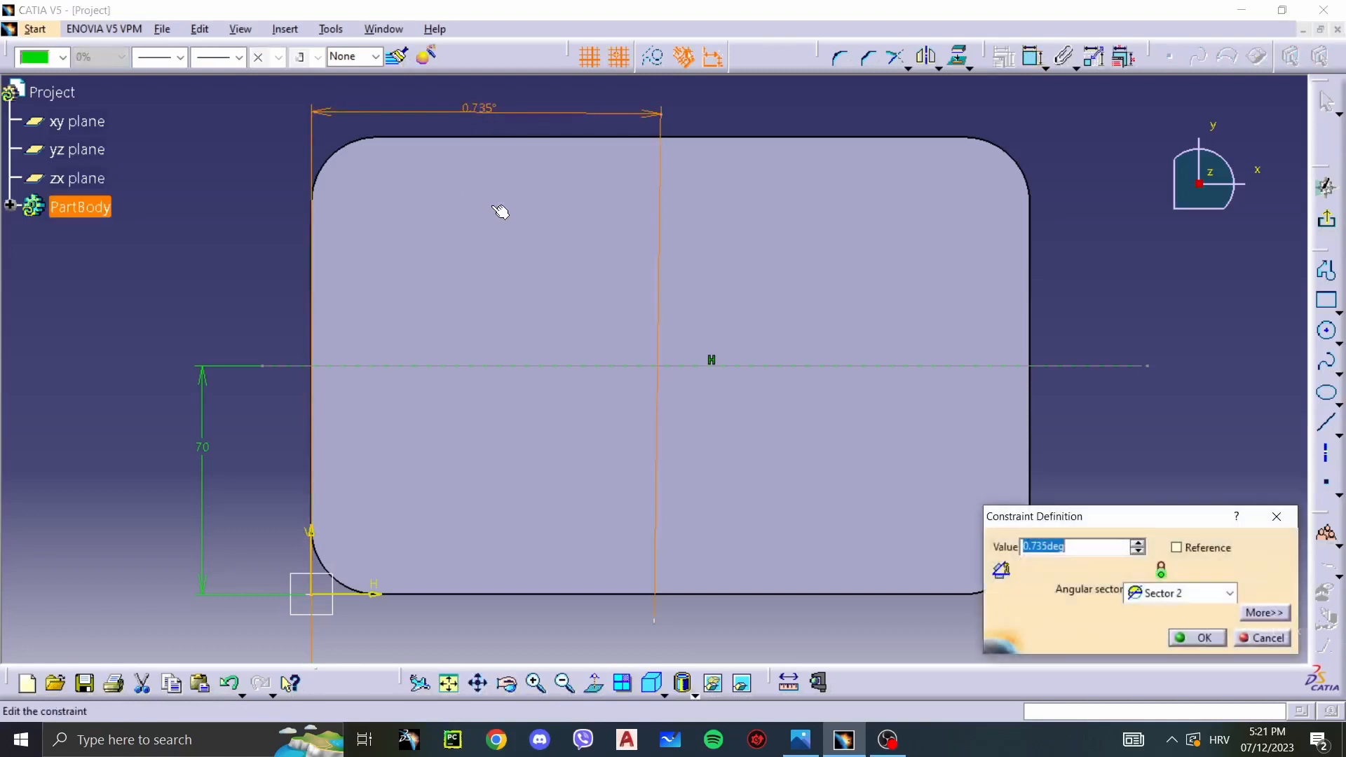
pyautogui.press('Return')
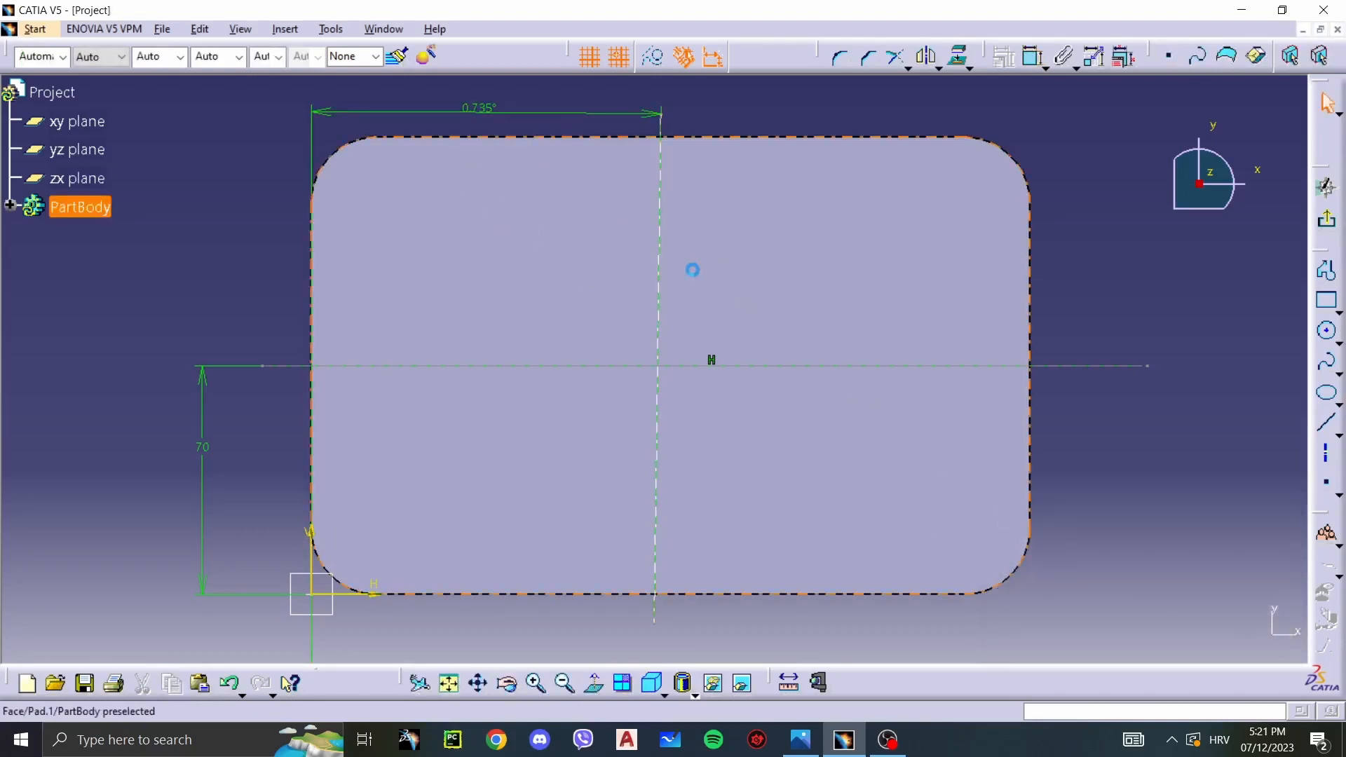
pyautogui.click(659, 272)
pyautogui.press('Delete')
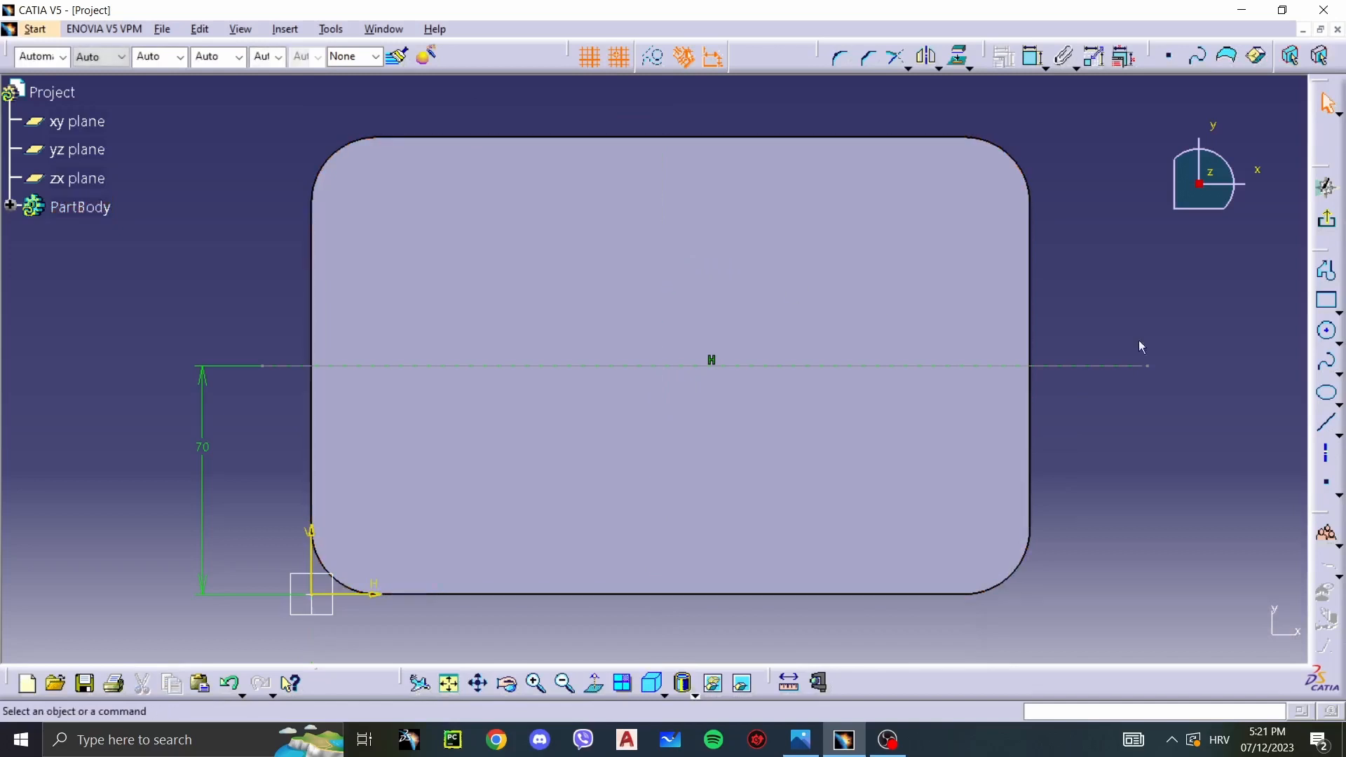
# Step: Sketch an exactly vertical axis through the plate, about 112 mm from its left edge
pyautogui.click(1337, 466)
pyautogui.click(675, 615)
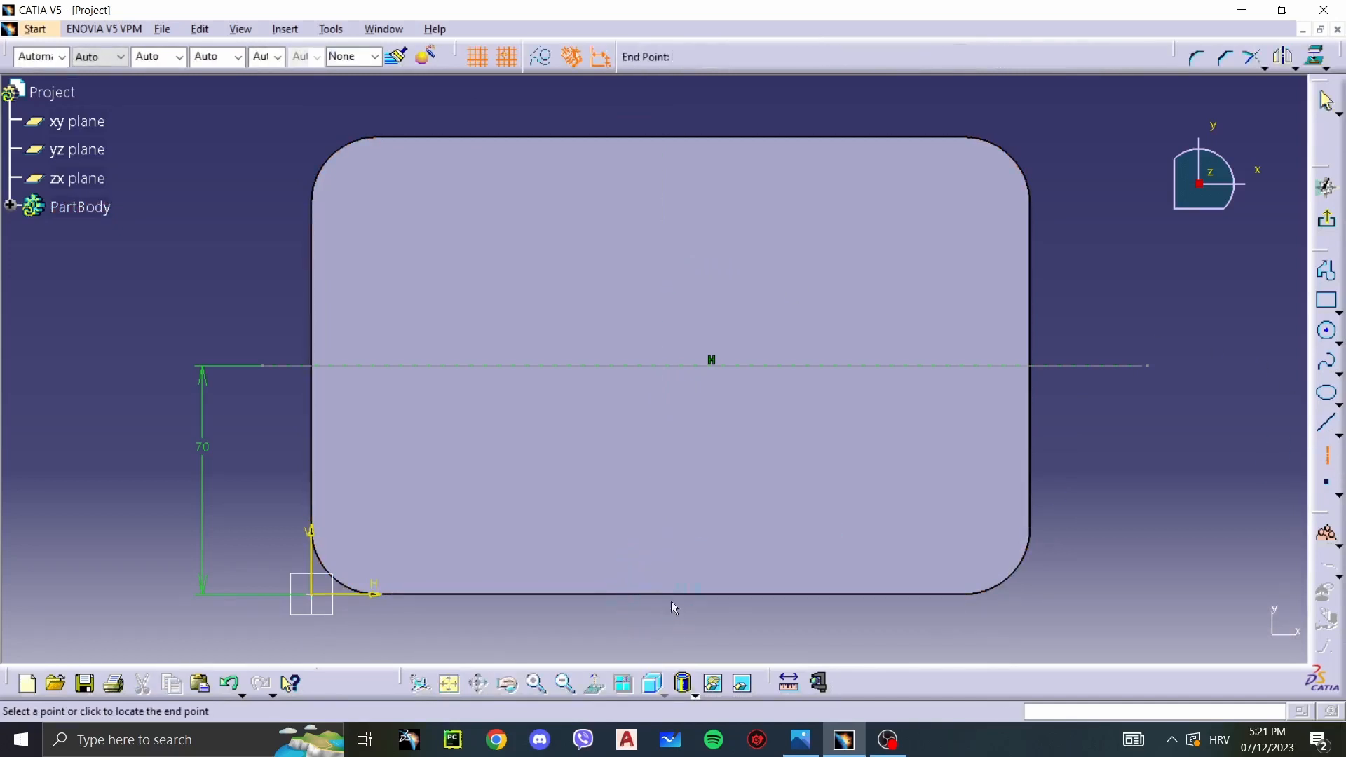
pyautogui.click(676, 107)
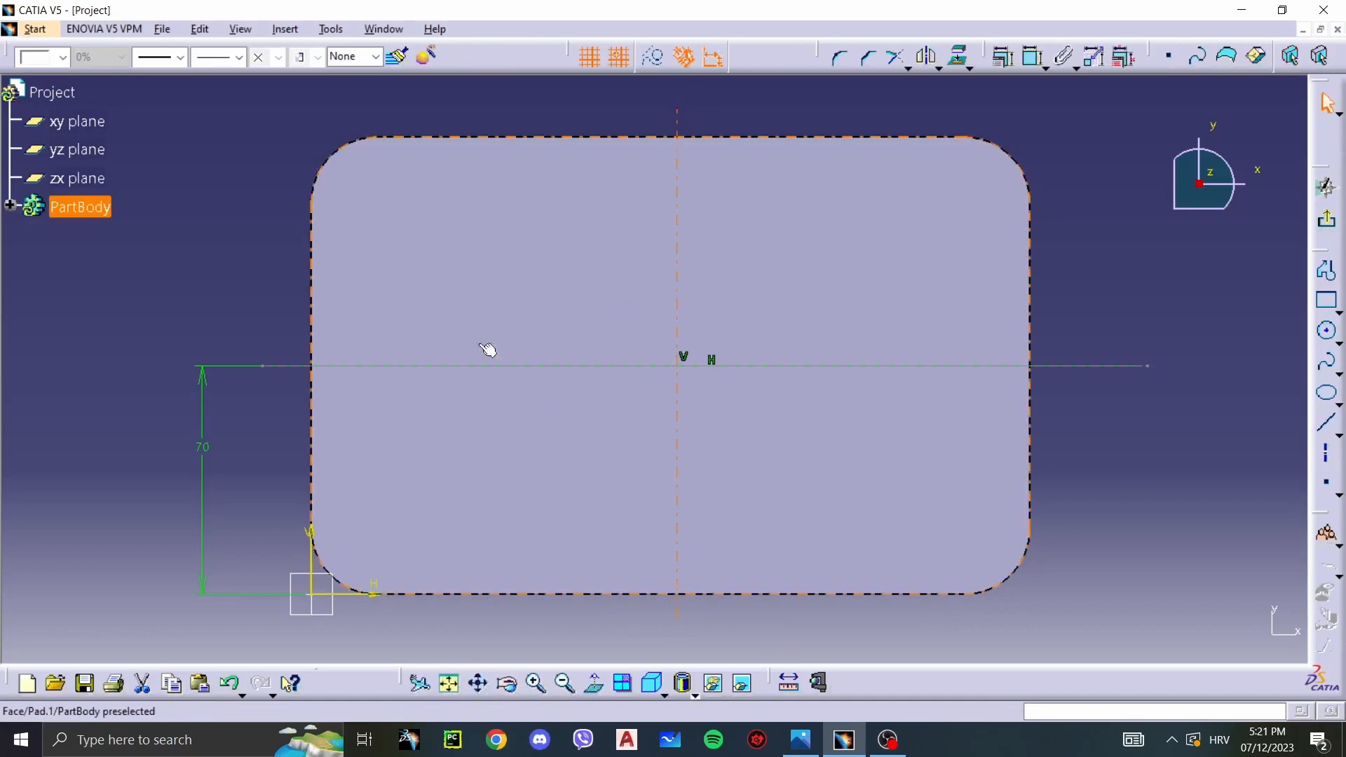
# Step: Constrain the vertical axis to 110 mm from the sketch's vertical reference axis along the plate's left edge
pyautogui.click(1033, 56)
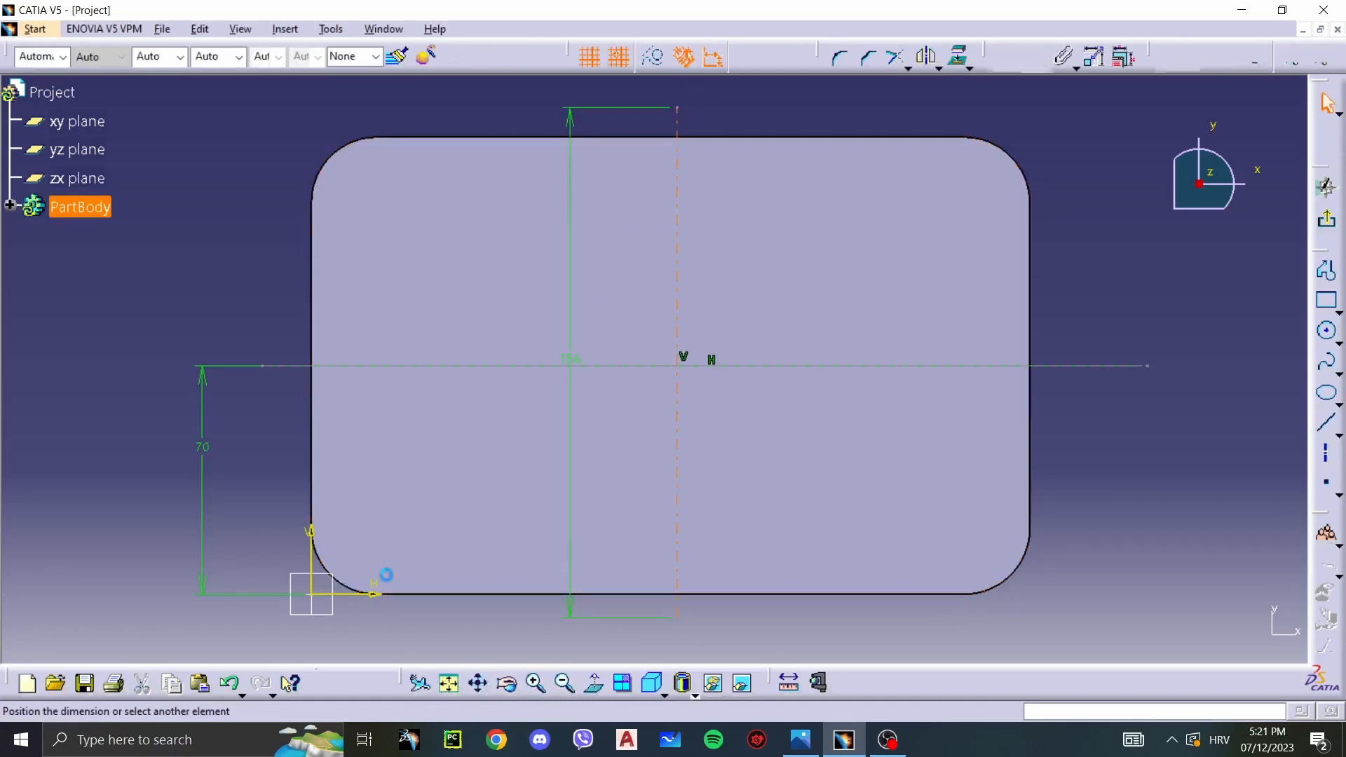
pyautogui.click(313, 552)
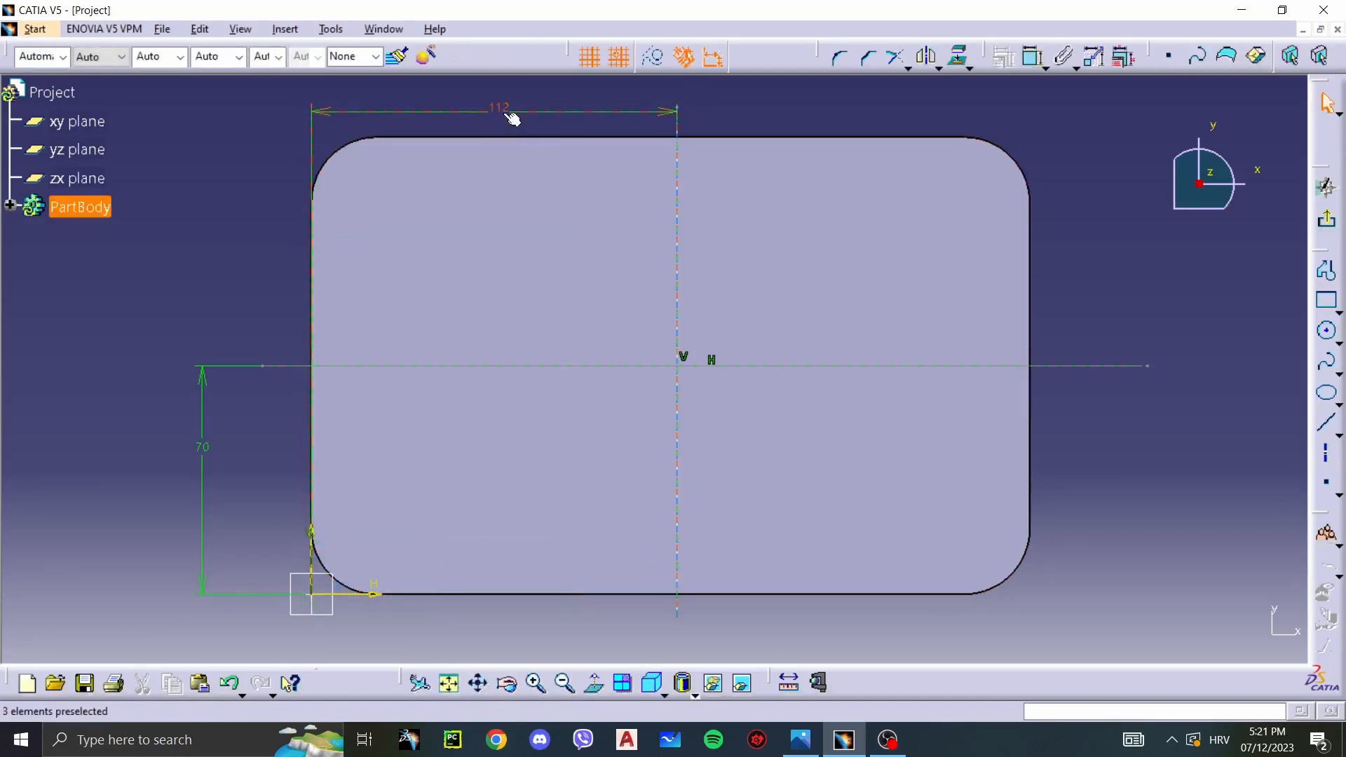
pyautogui.click(511, 116)
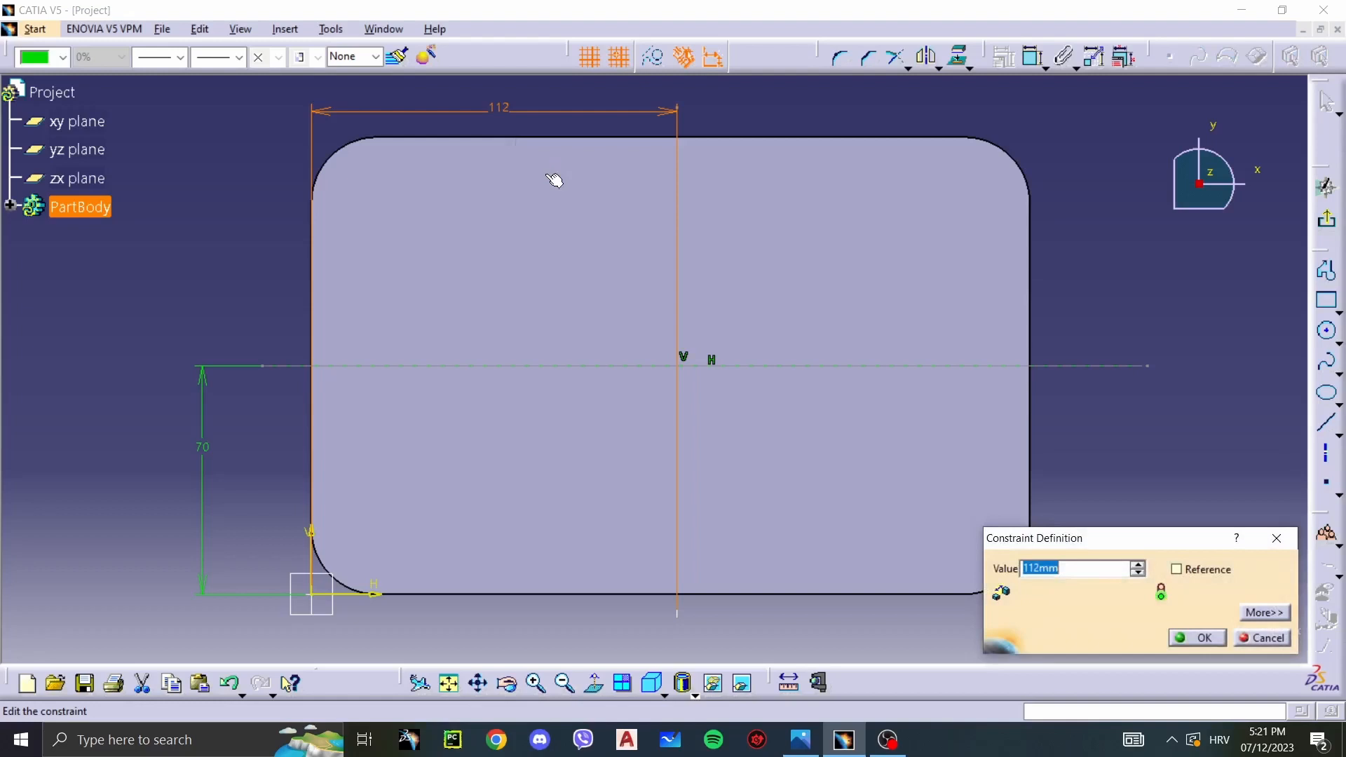
pyautogui.write('110')
pyautogui.press('Return')
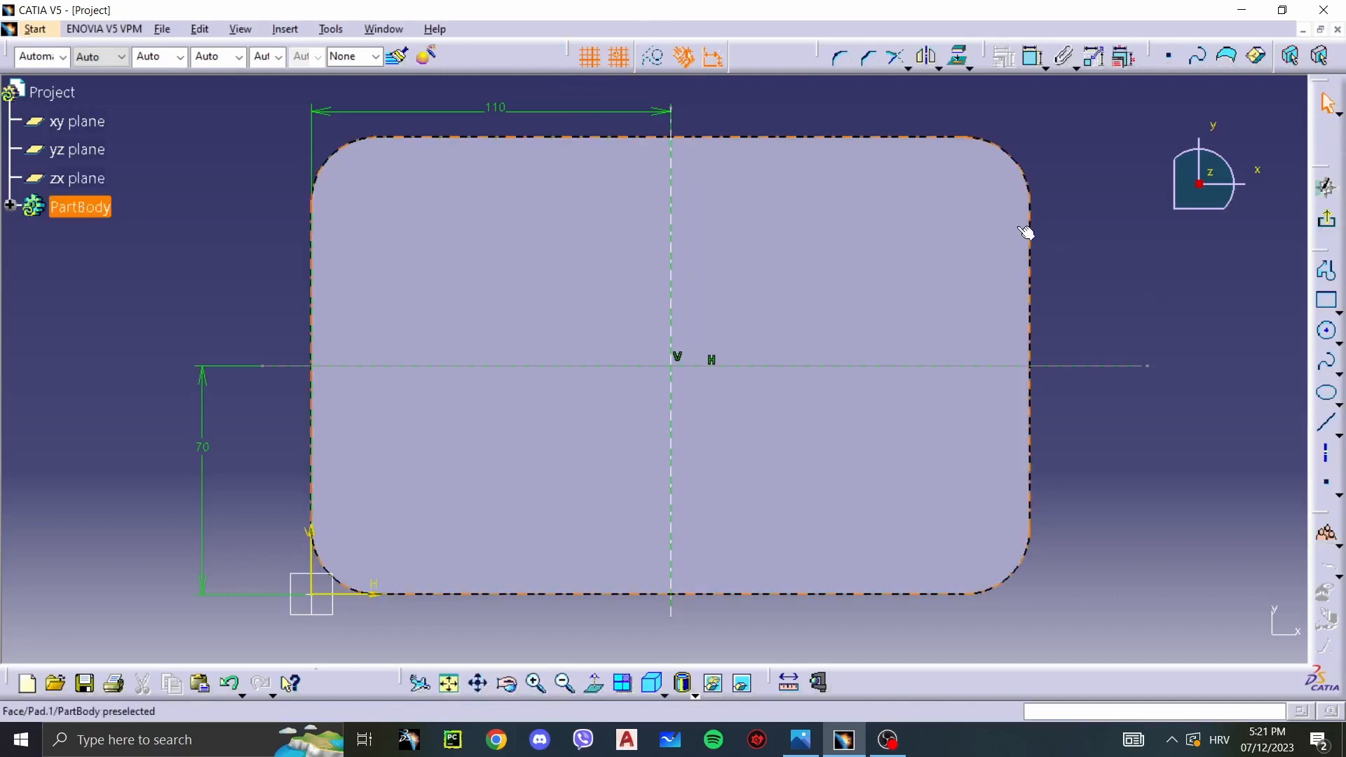
# Step: Offset the vertical axis by 55 mm toward the plate's right side
pyautogui.click(940, 66)
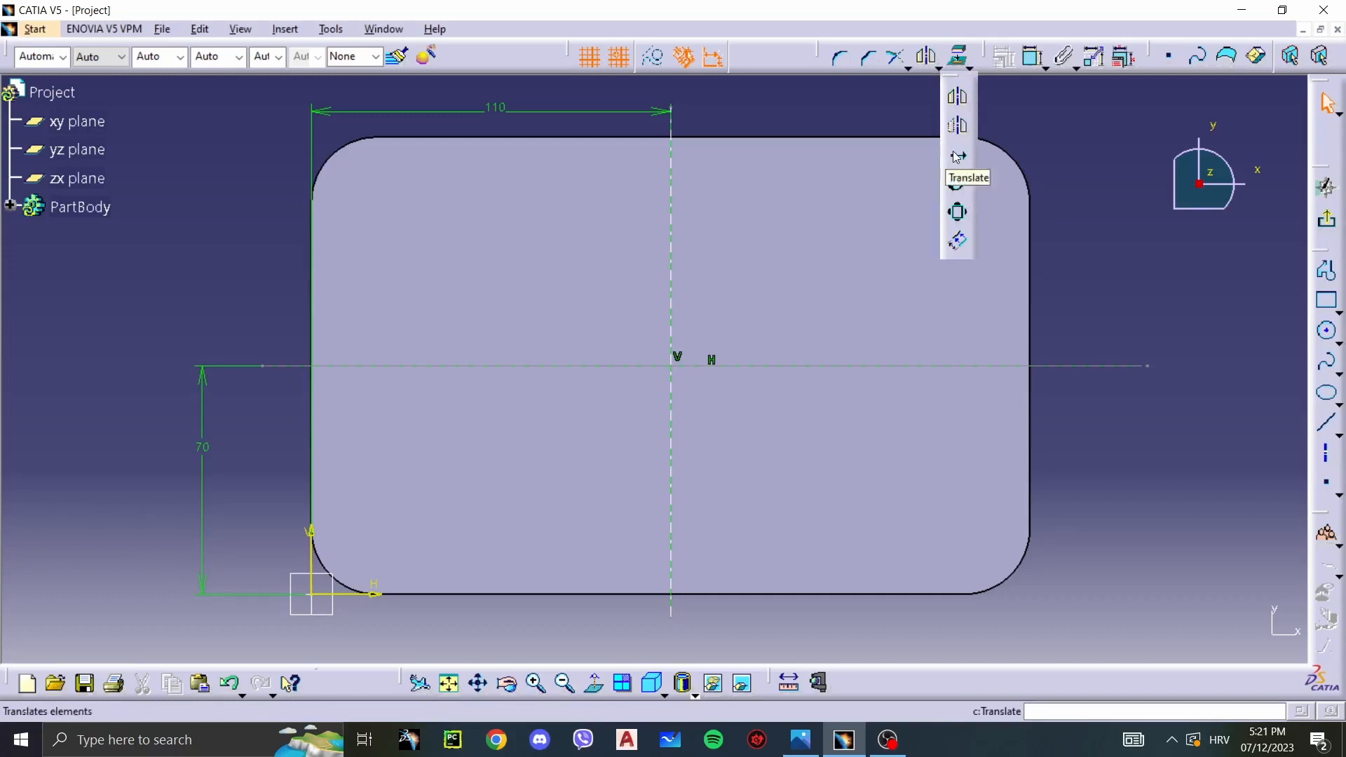
pyautogui.click(957, 244)
pyautogui.click(679, 291)
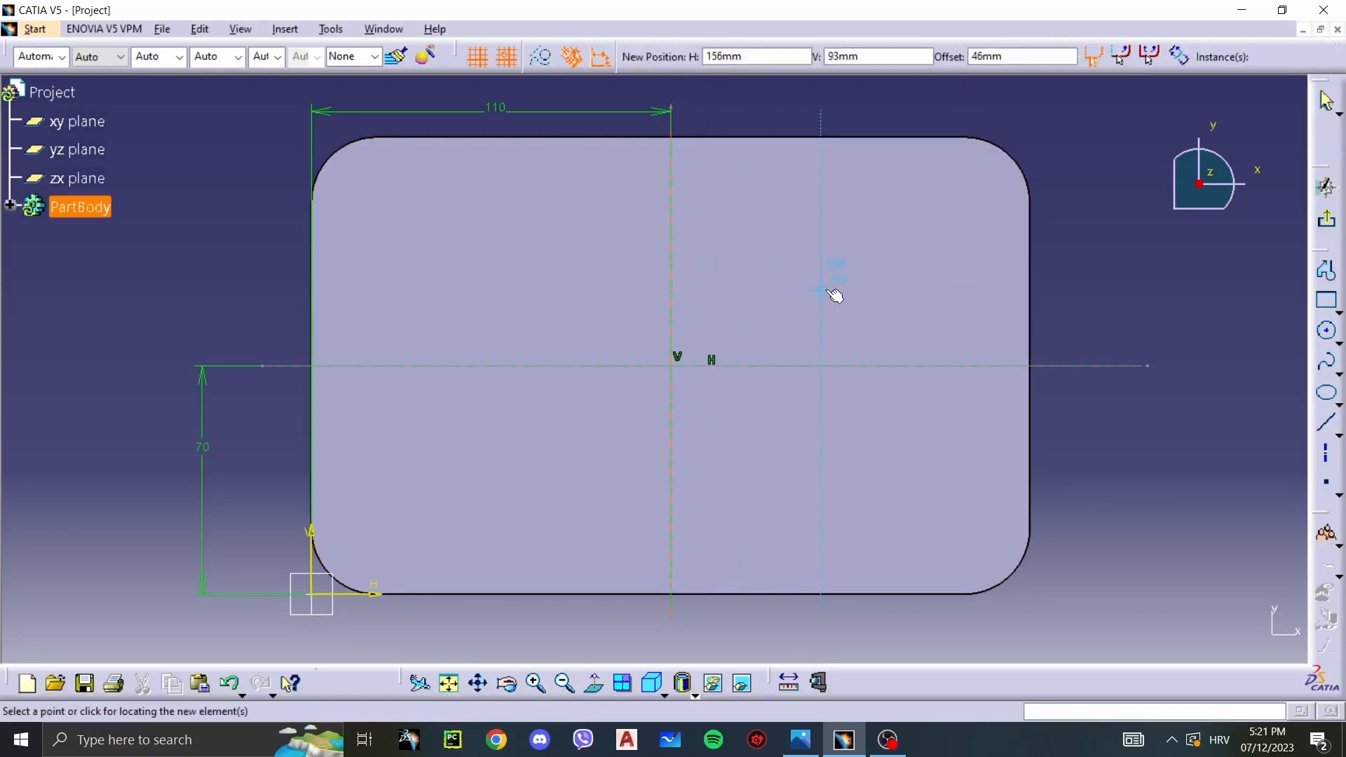
pyautogui.press('Tab')
pyautogui.press('Tab')
pyautogui.press('Tab')
pyautogui.press('Tab')
pyautogui.press('Tab')
pyautogui.press('Tab')
pyautogui.press('Tab')
pyautogui.write('55')
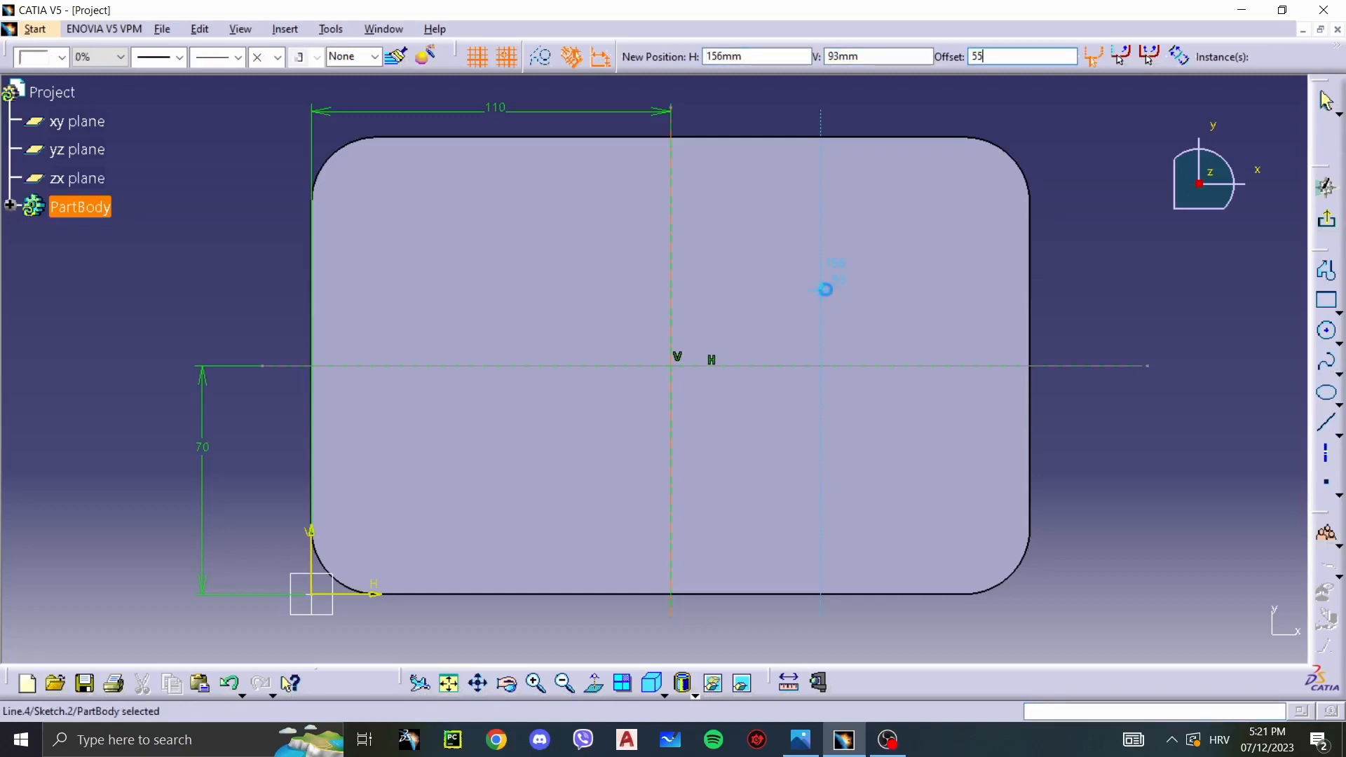
pyautogui.press('Return')
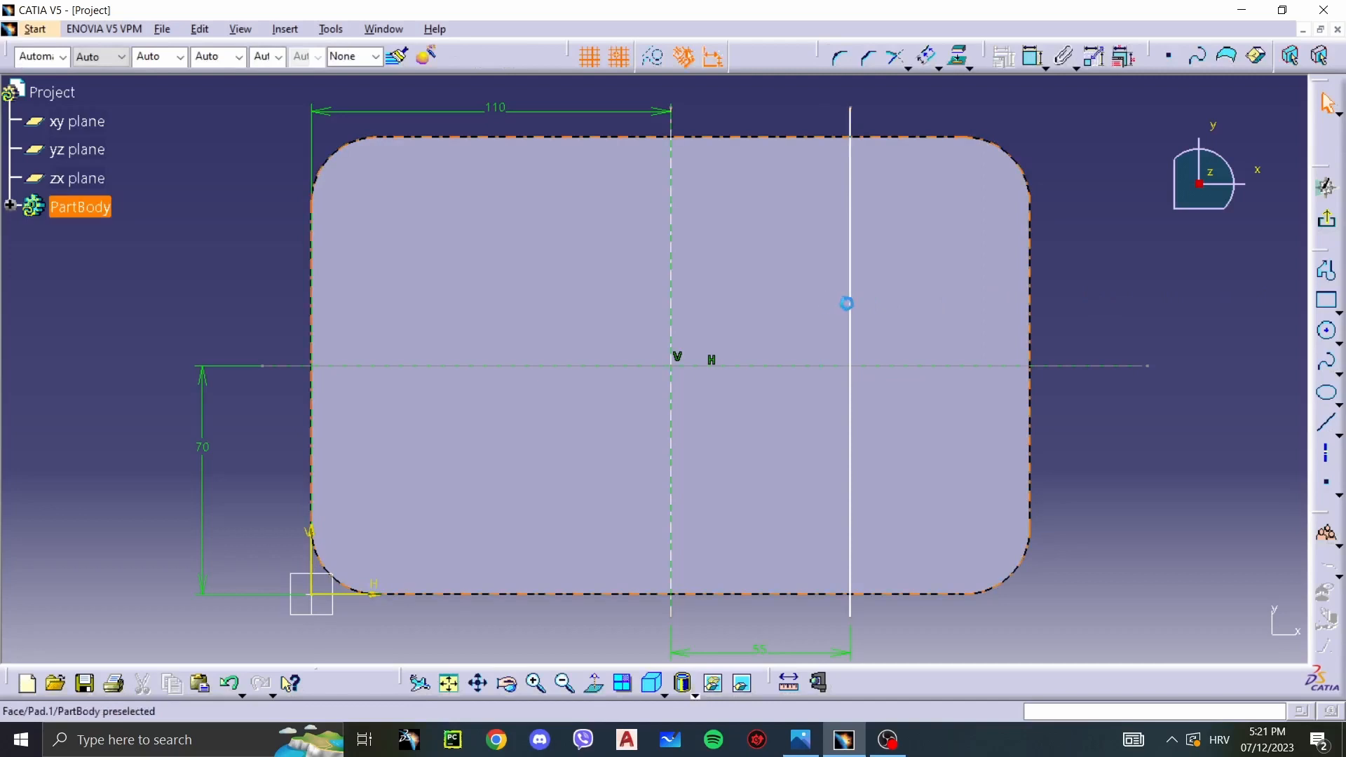
# Step: Convert the offset vertical line into a construction element and check the technical drawing for the central hole layout
pyautogui.click(850, 304)
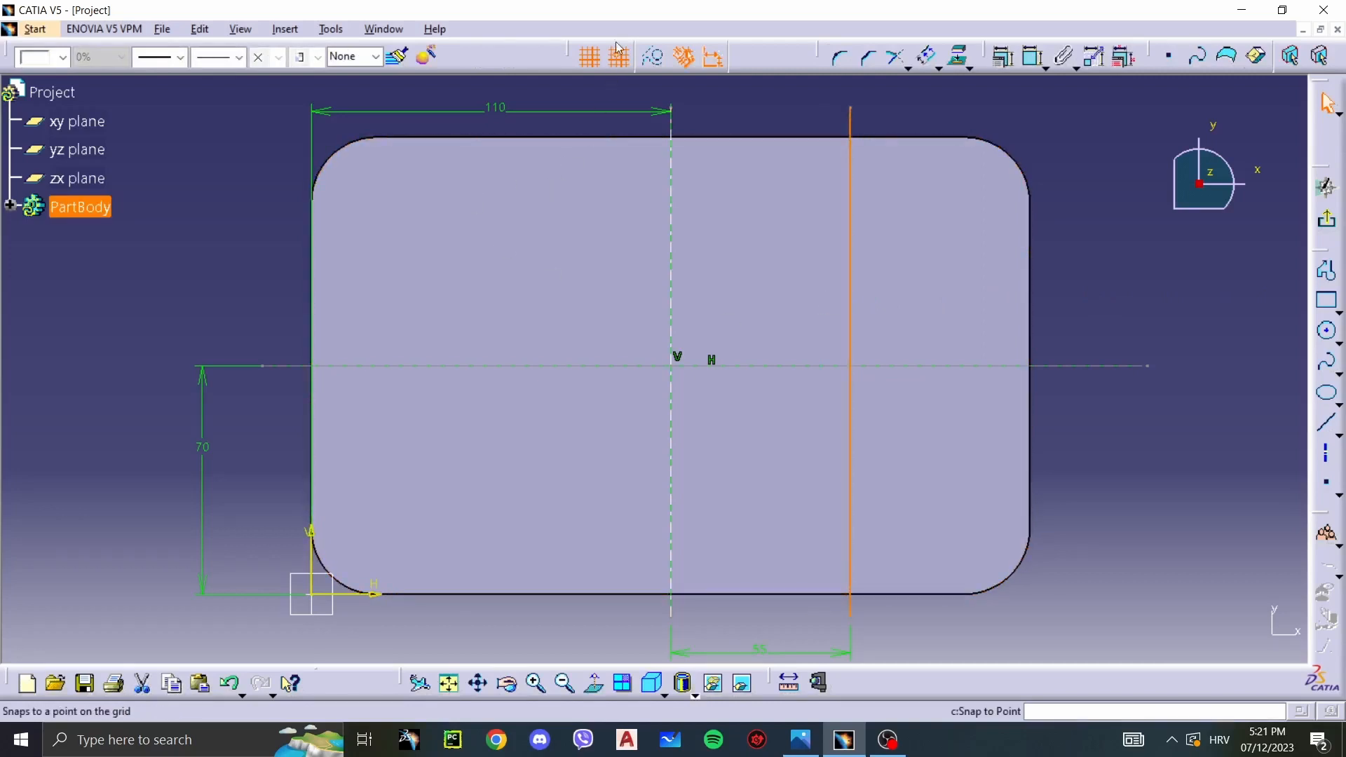
pyautogui.click(653, 57)
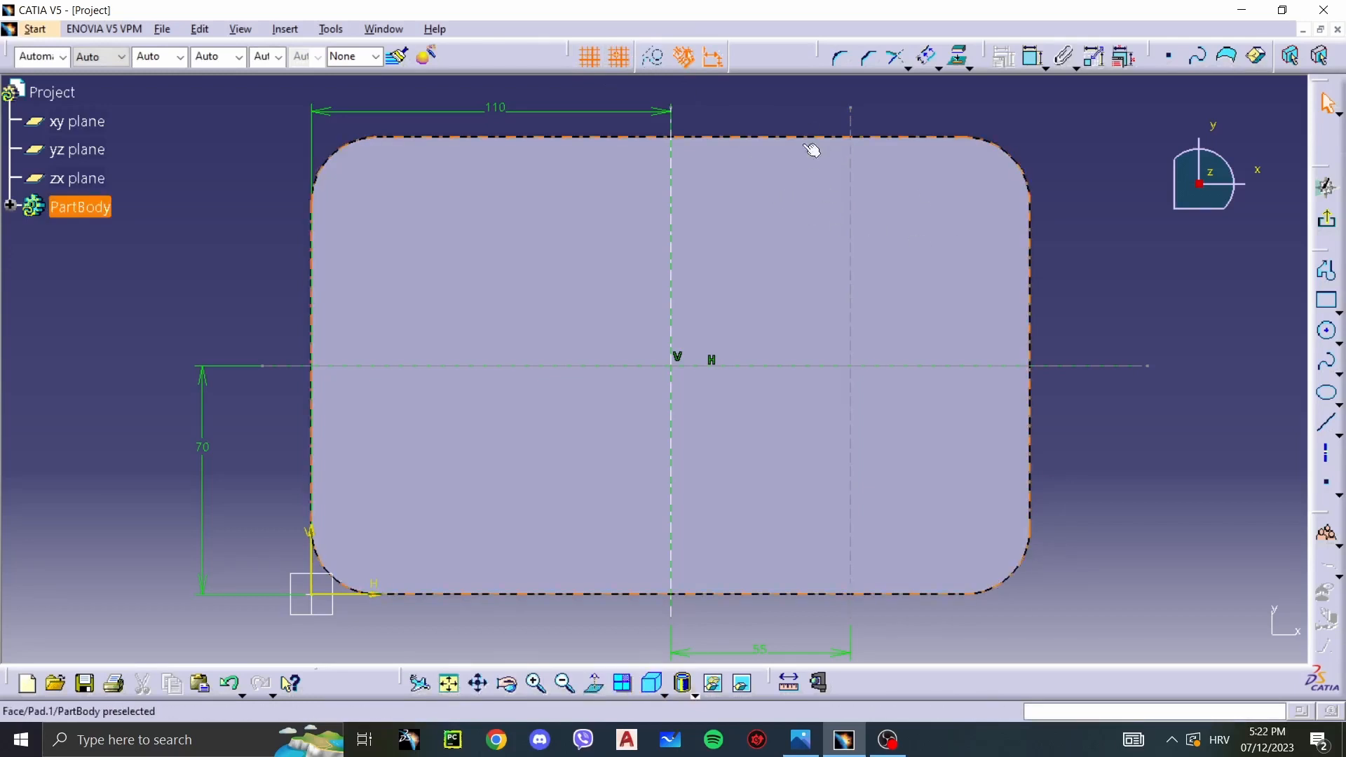
pyautogui.click(903, 366)
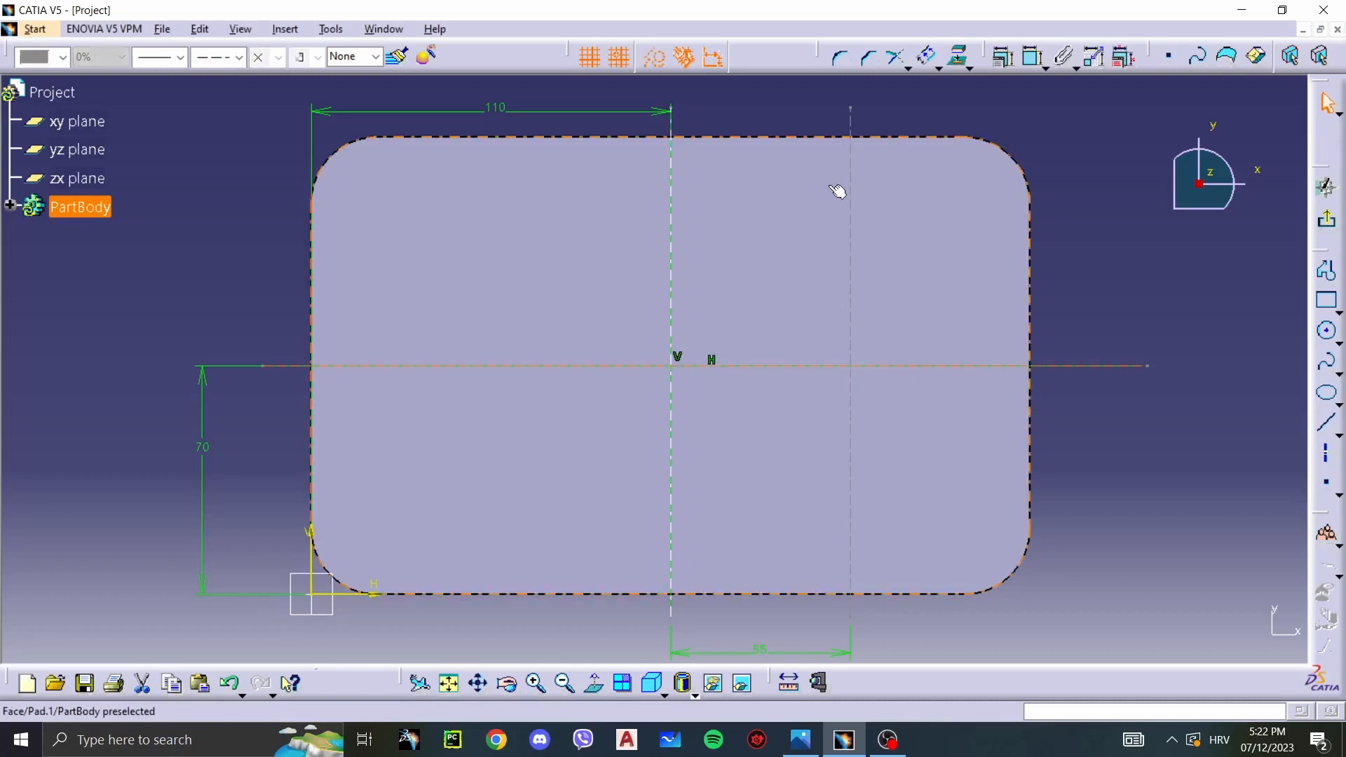
pyautogui.click(1066, 510)
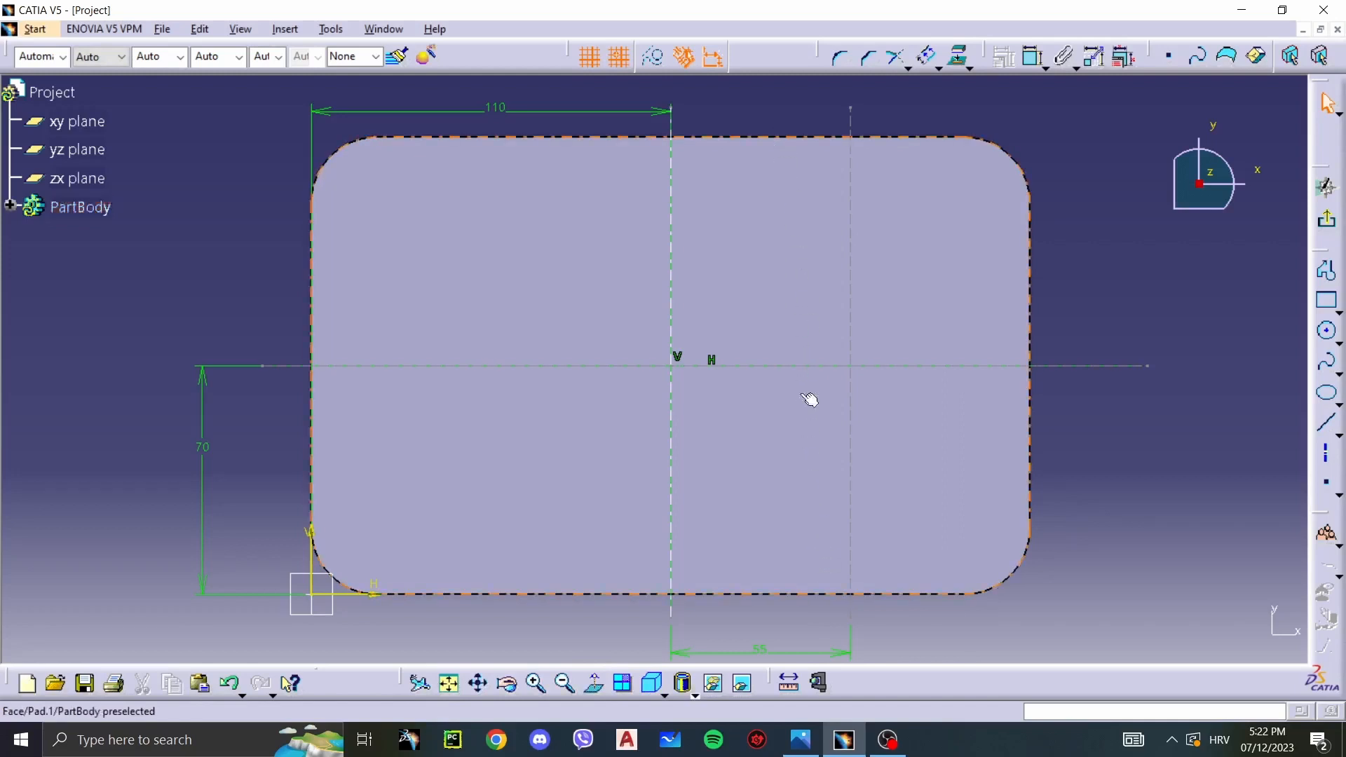
pyautogui.click(800, 740)
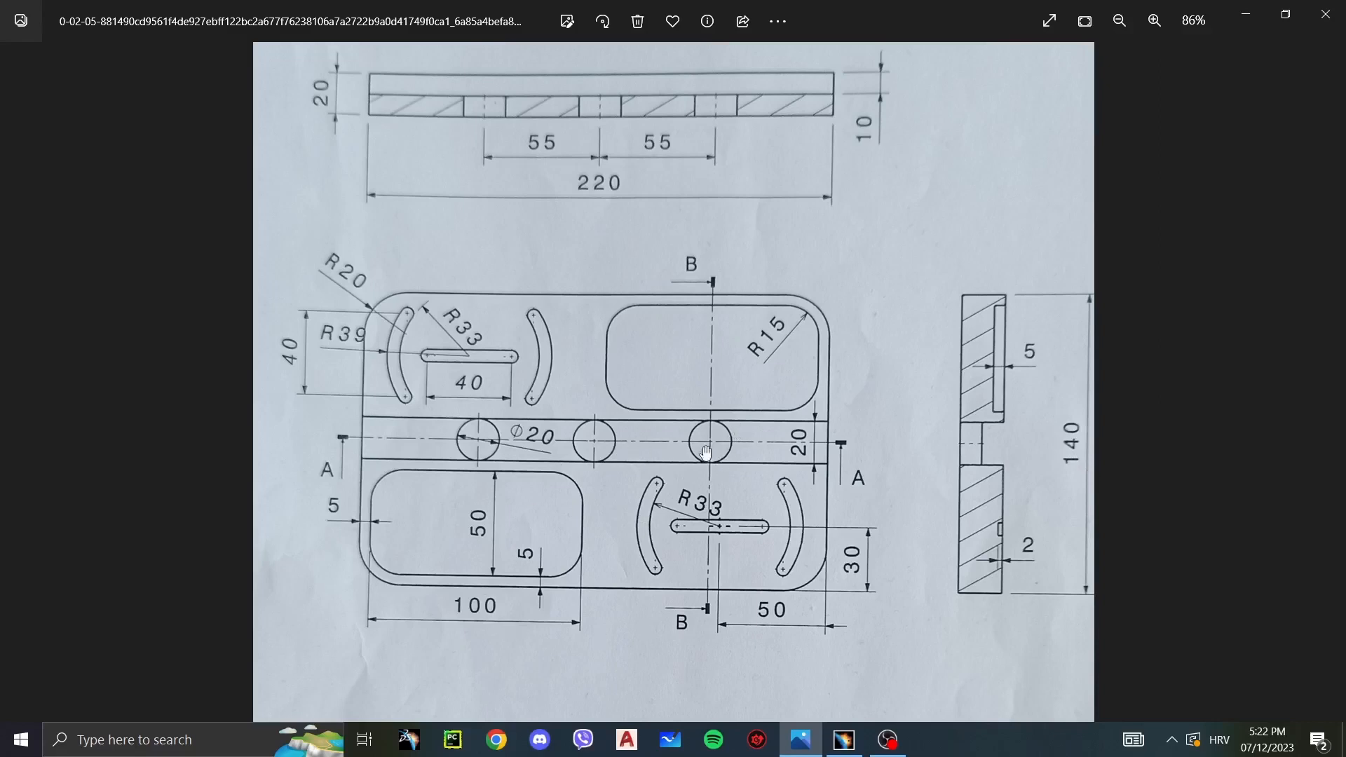
pyautogui.hotkey('alt', 'Tab')
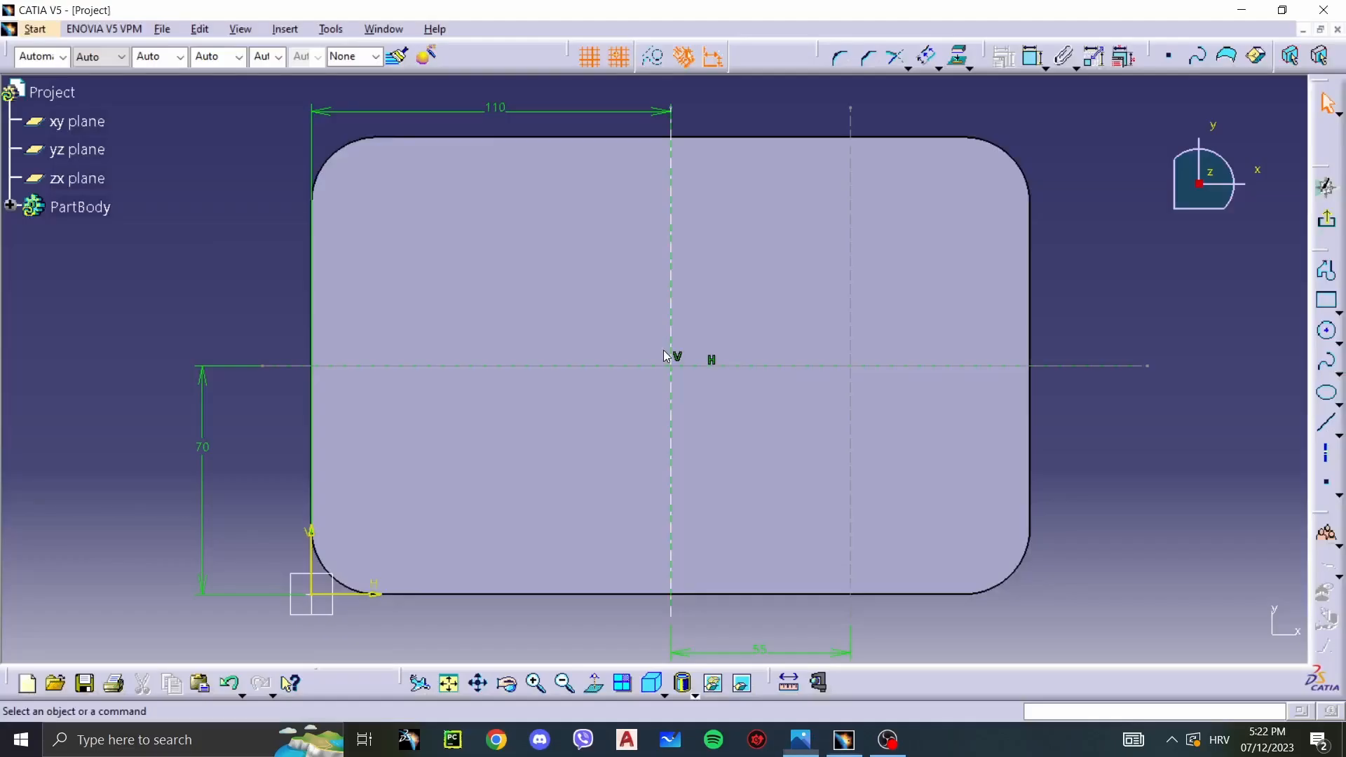
# Step: Offset the horizontal centre axis 40 mm toward the plate's upper edge and convert the new line into a construction element
pyautogui.click(1083, 365)
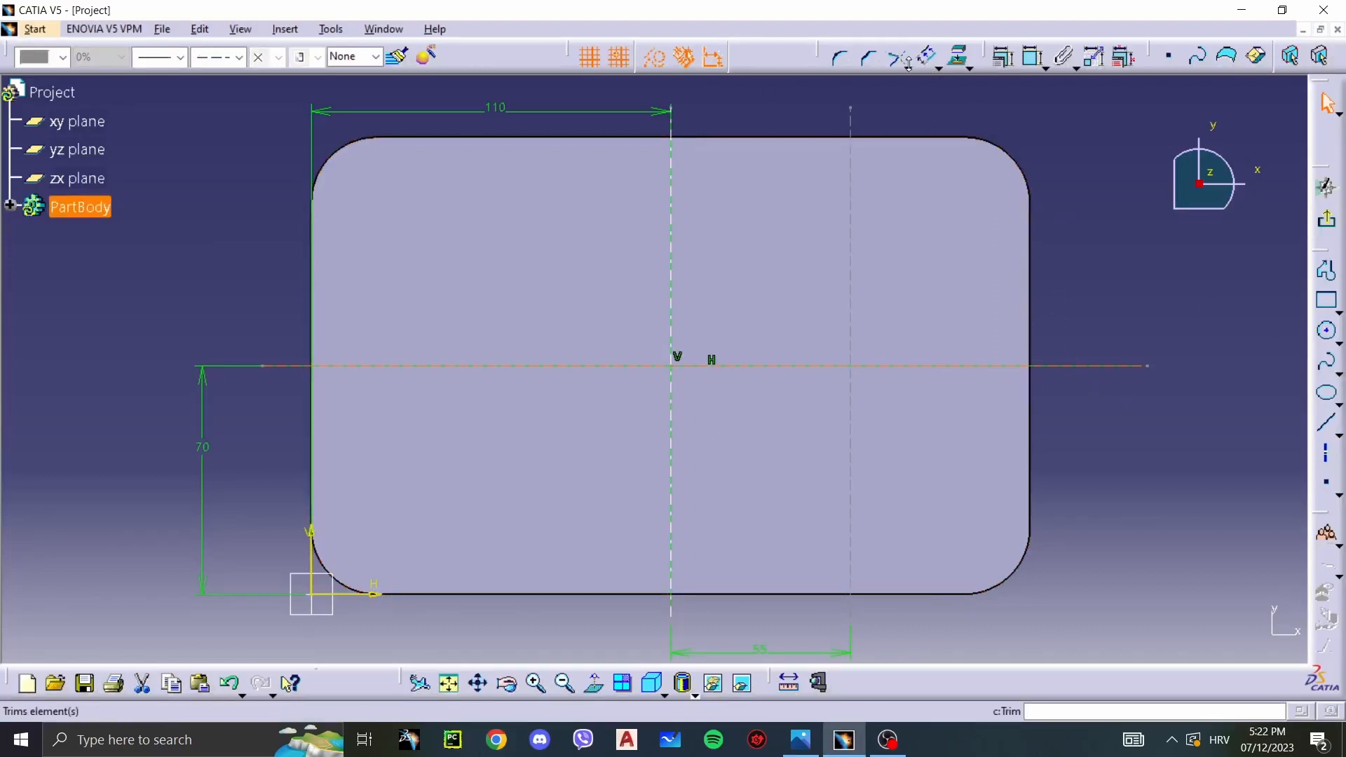
pyautogui.click(956, 55)
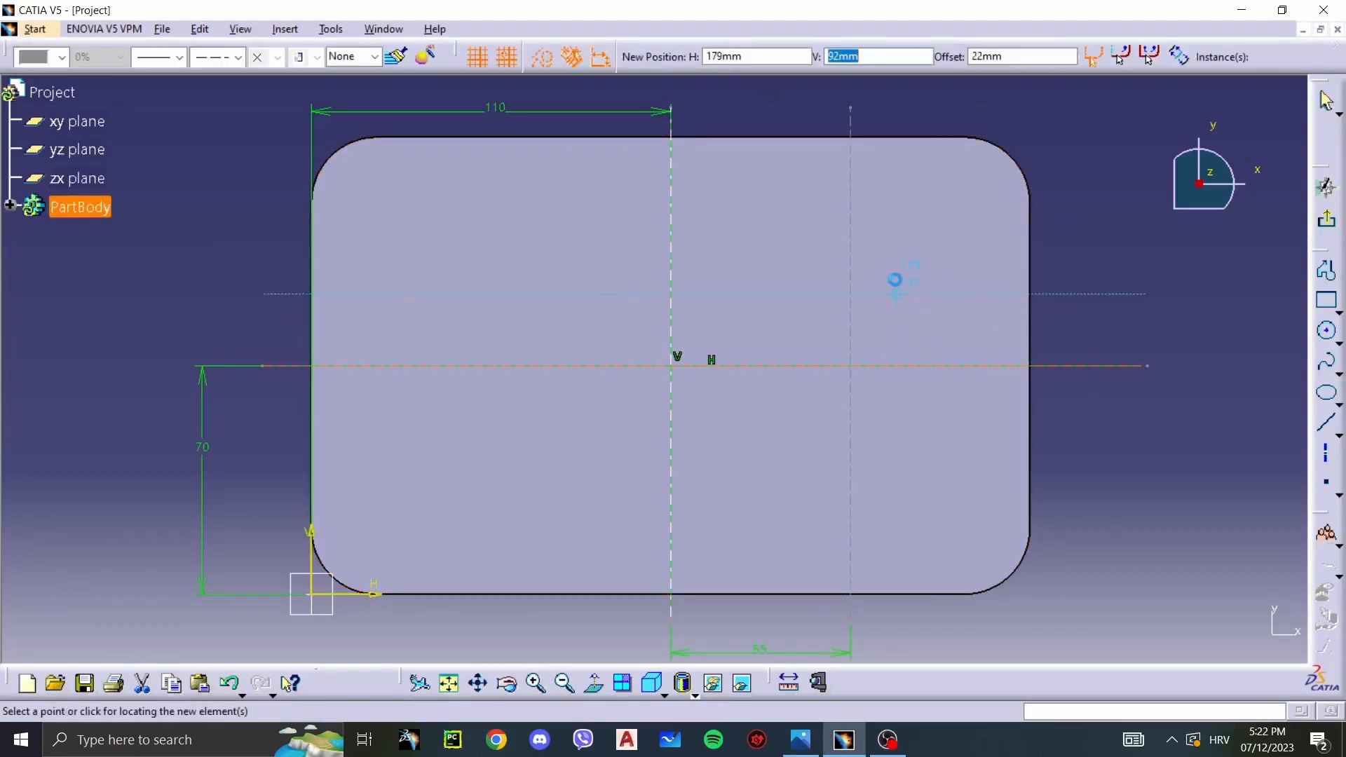
pyautogui.write('40')
pyautogui.press('Return')
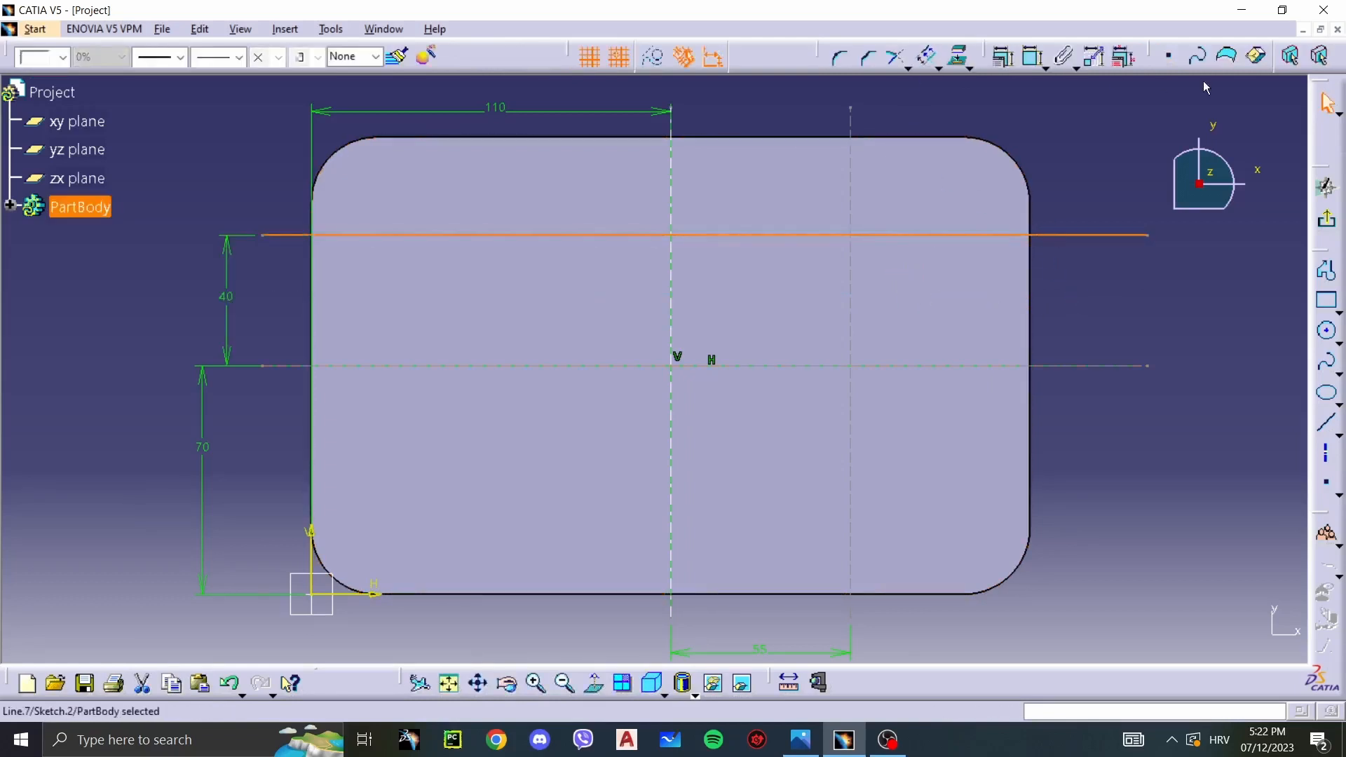
pyautogui.click(652, 57)
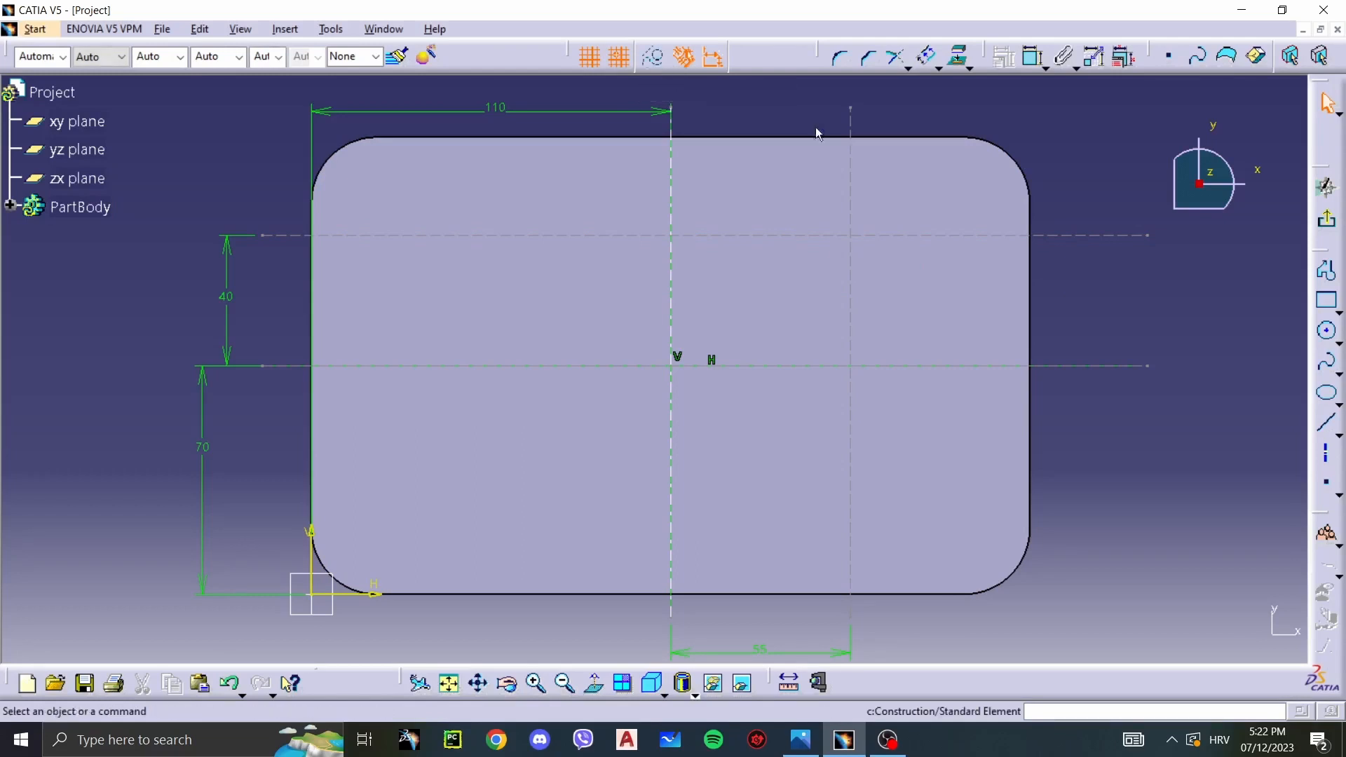
# Step: Sketch a centered rectangle about 64 by 32 mm at the intersection of the two offset construction lines in the plate's upper-right area
pyautogui.click(1337, 311)
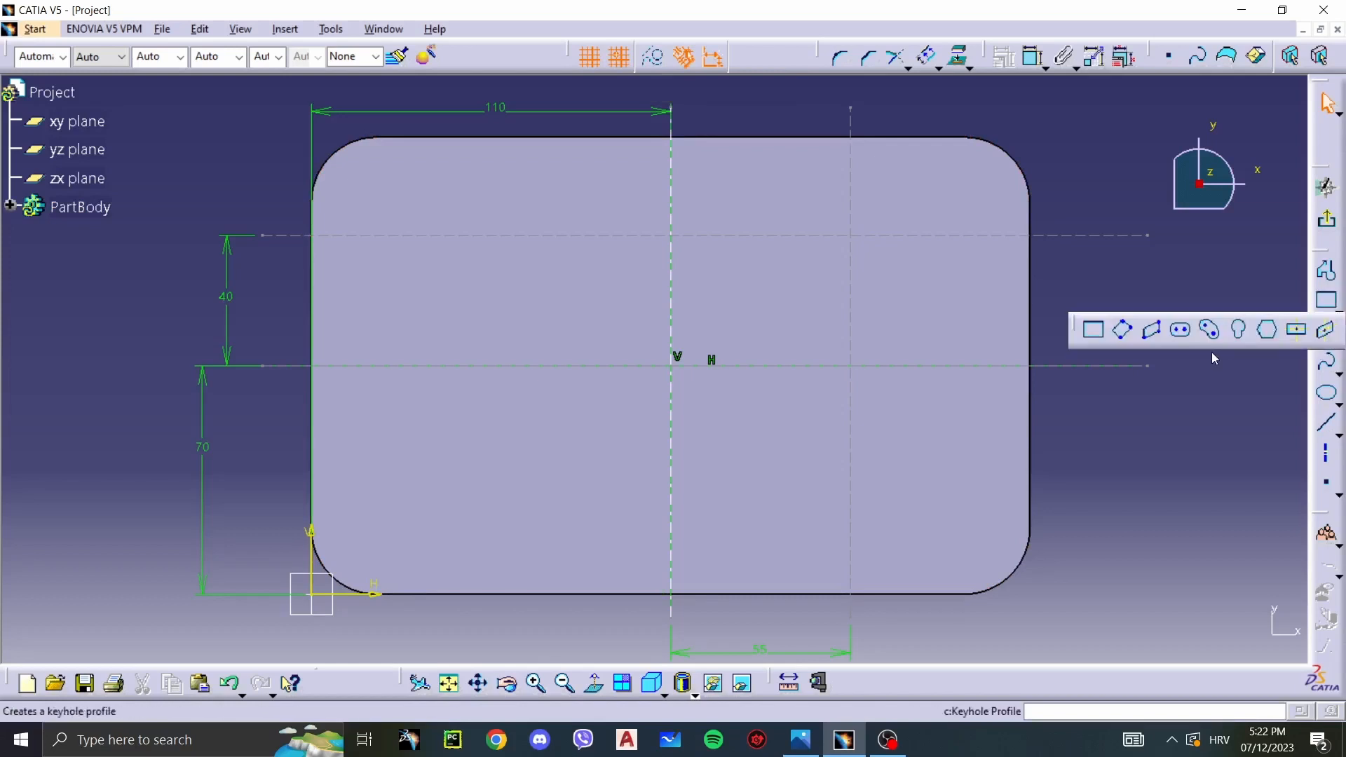
pyautogui.click(1294, 330)
pyautogui.click(853, 238)
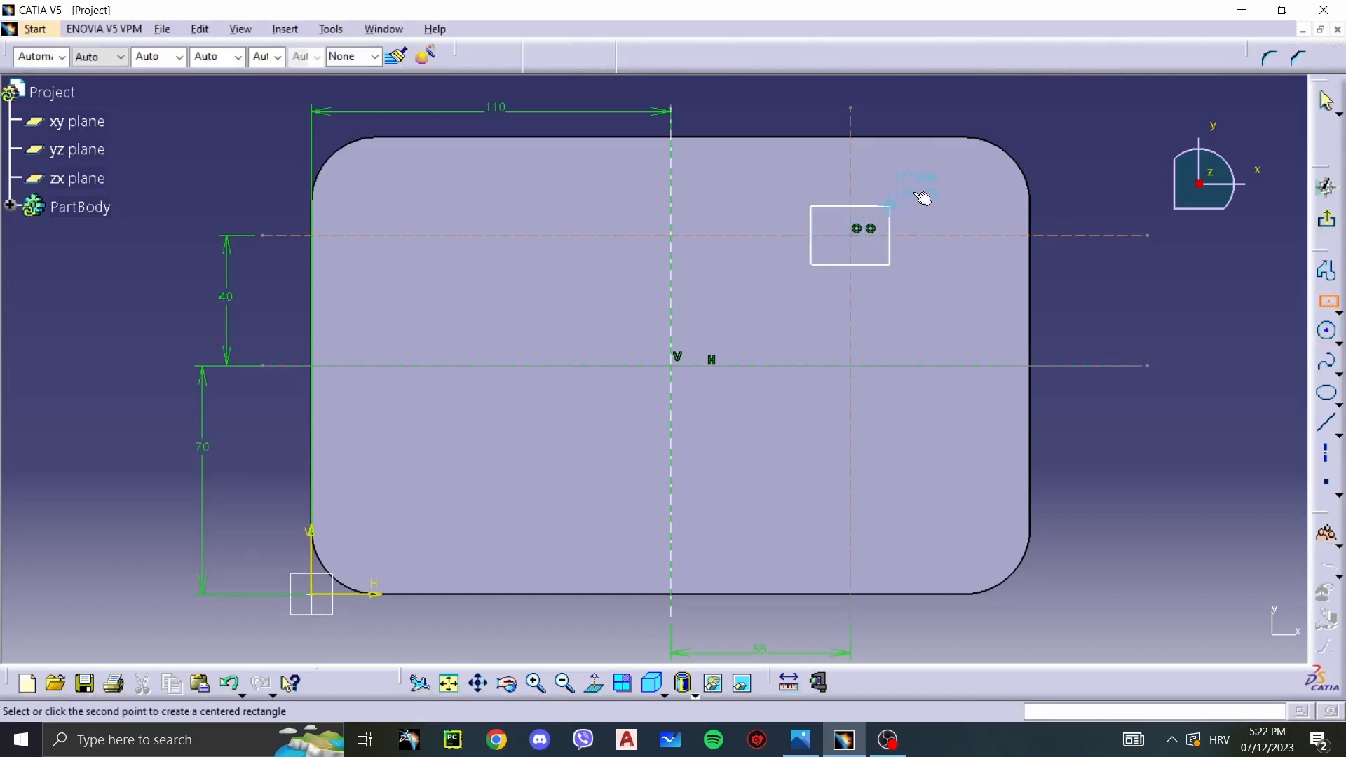
pyautogui.click(954, 182)
pyautogui.click(1075, 177)
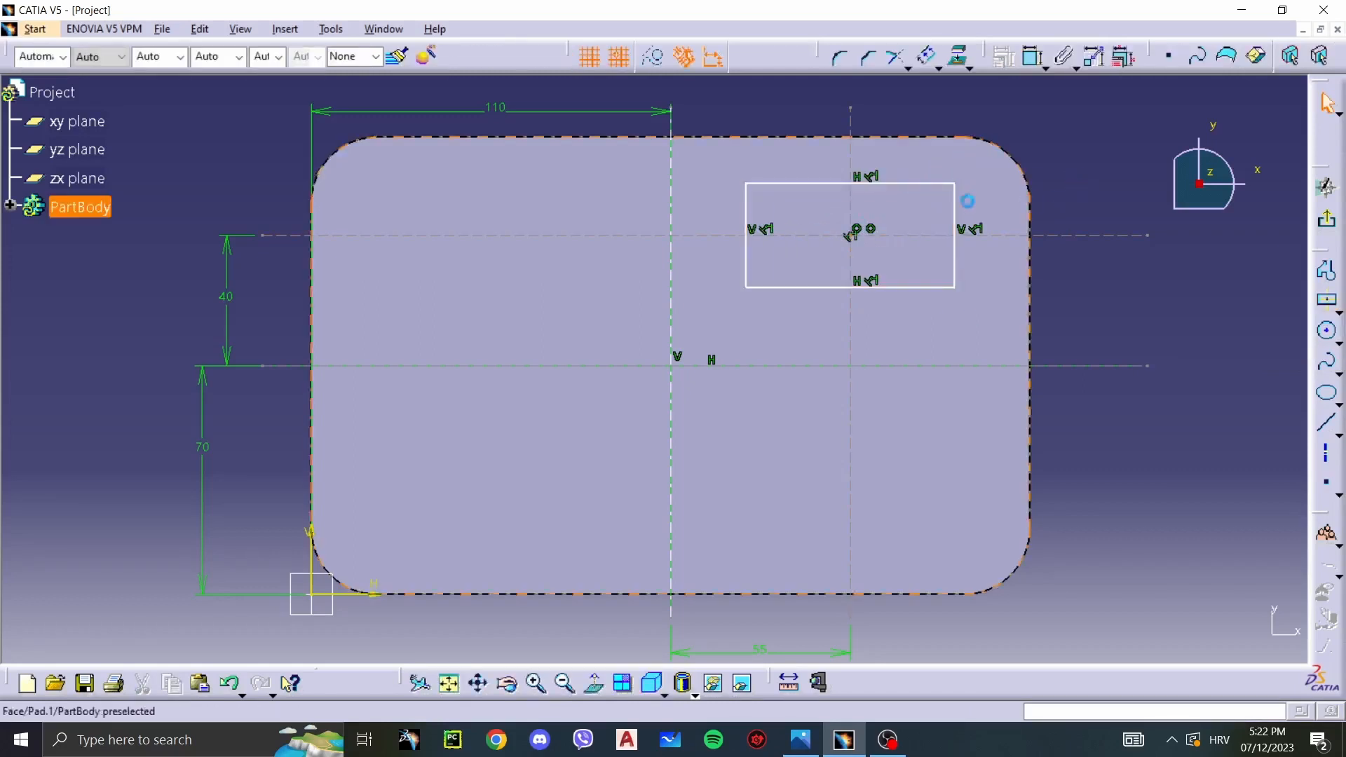
# Step: Constrain the rectangle's horizontal width to 100 mm
pyautogui.click(916, 182)
pyautogui.click(1032, 57)
pyautogui.doubleClick(911, 121)
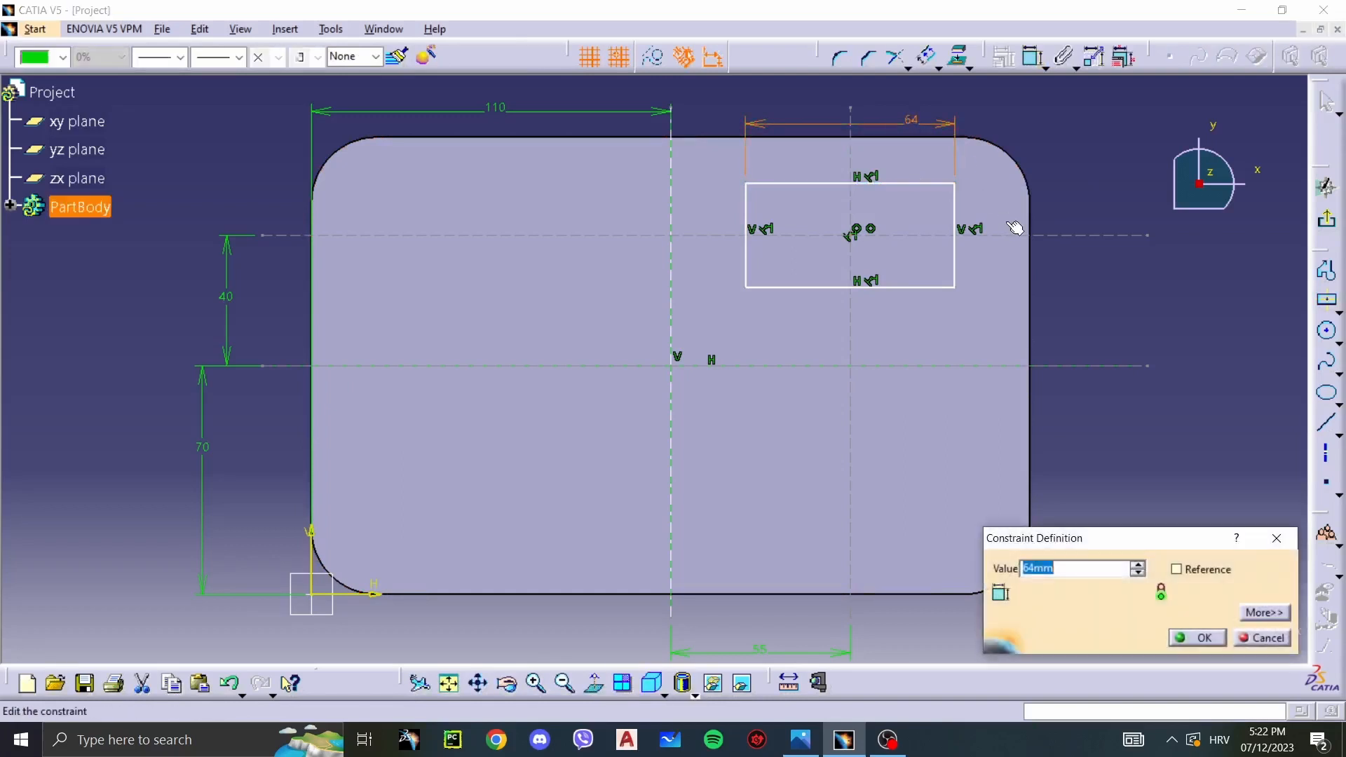
pyautogui.write('100')
pyautogui.press('Return')
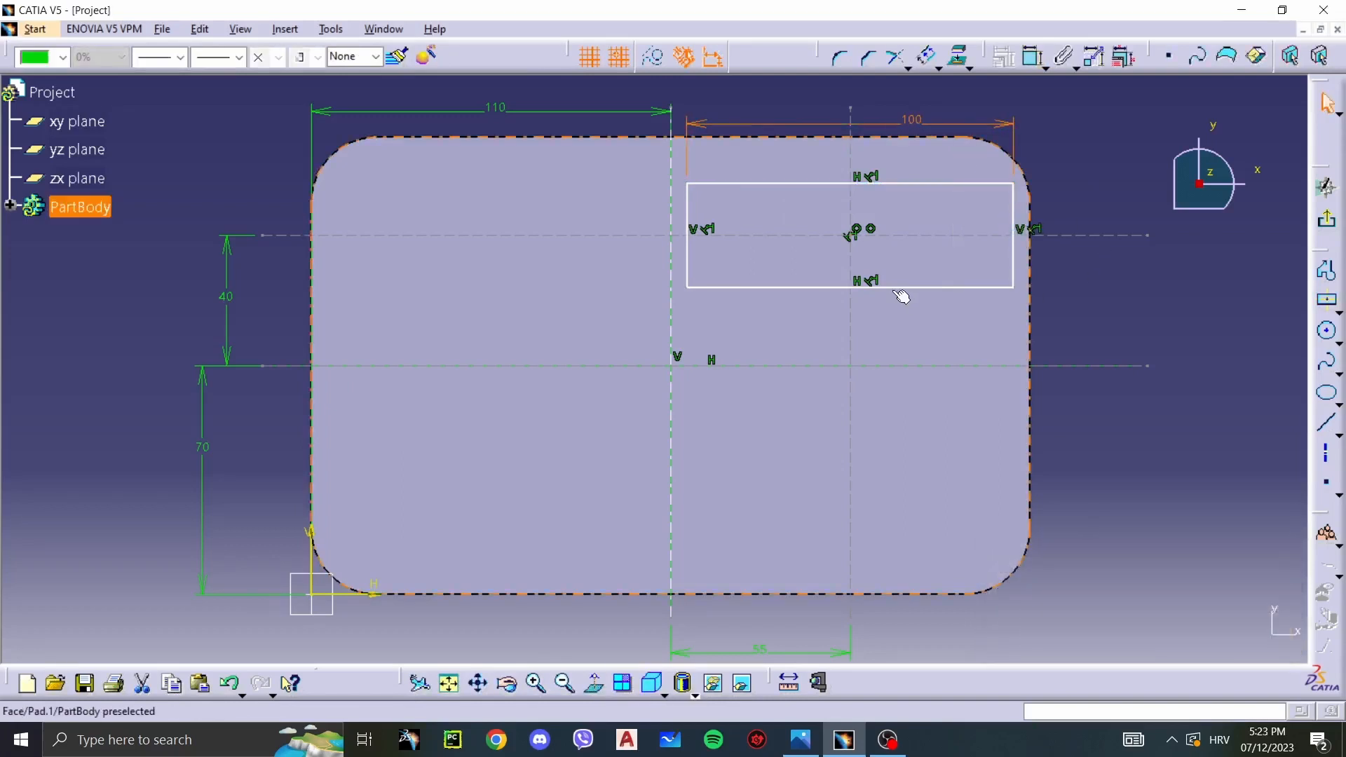
# Step: Constrain the rectangle's vertical height to 50 mm
pyautogui.click(1014, 255)
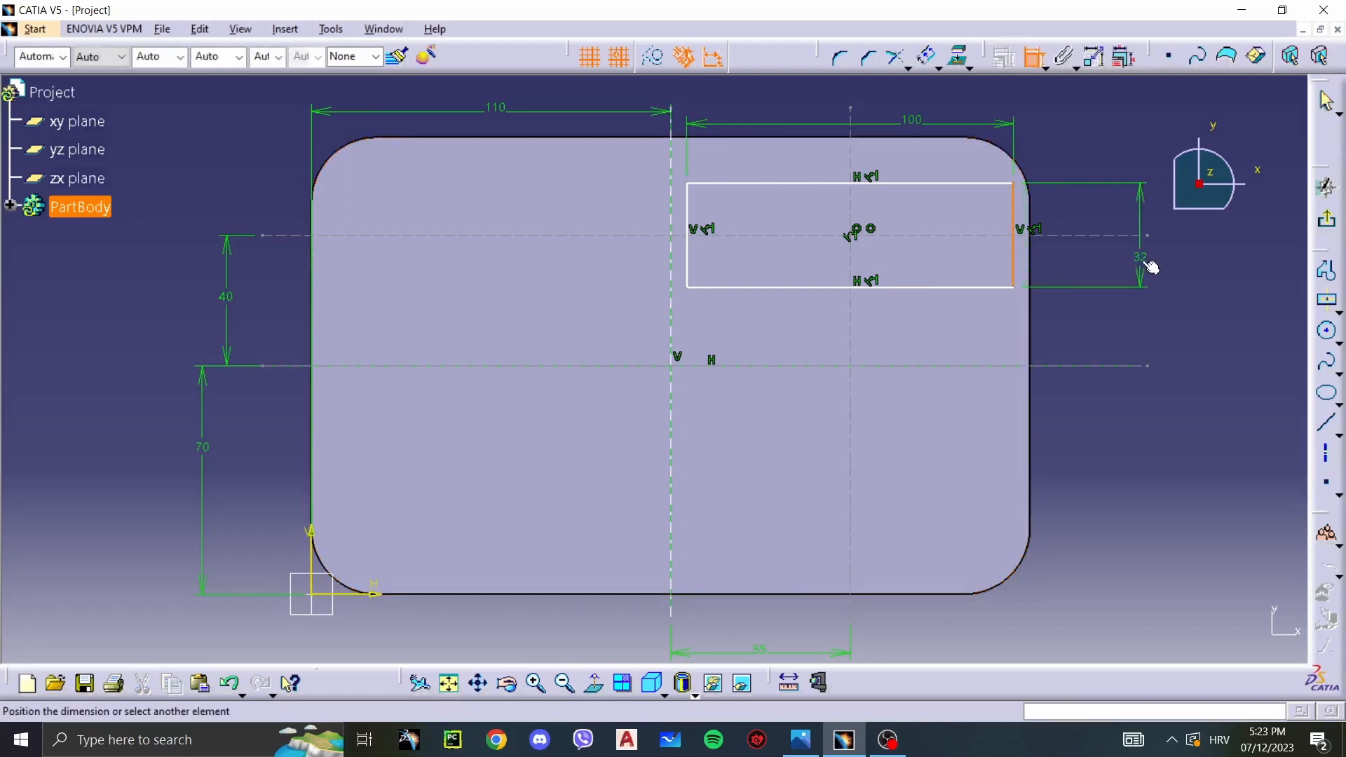
pyautogui.doubleClick(1150, 267)
pyautogui.write('50')
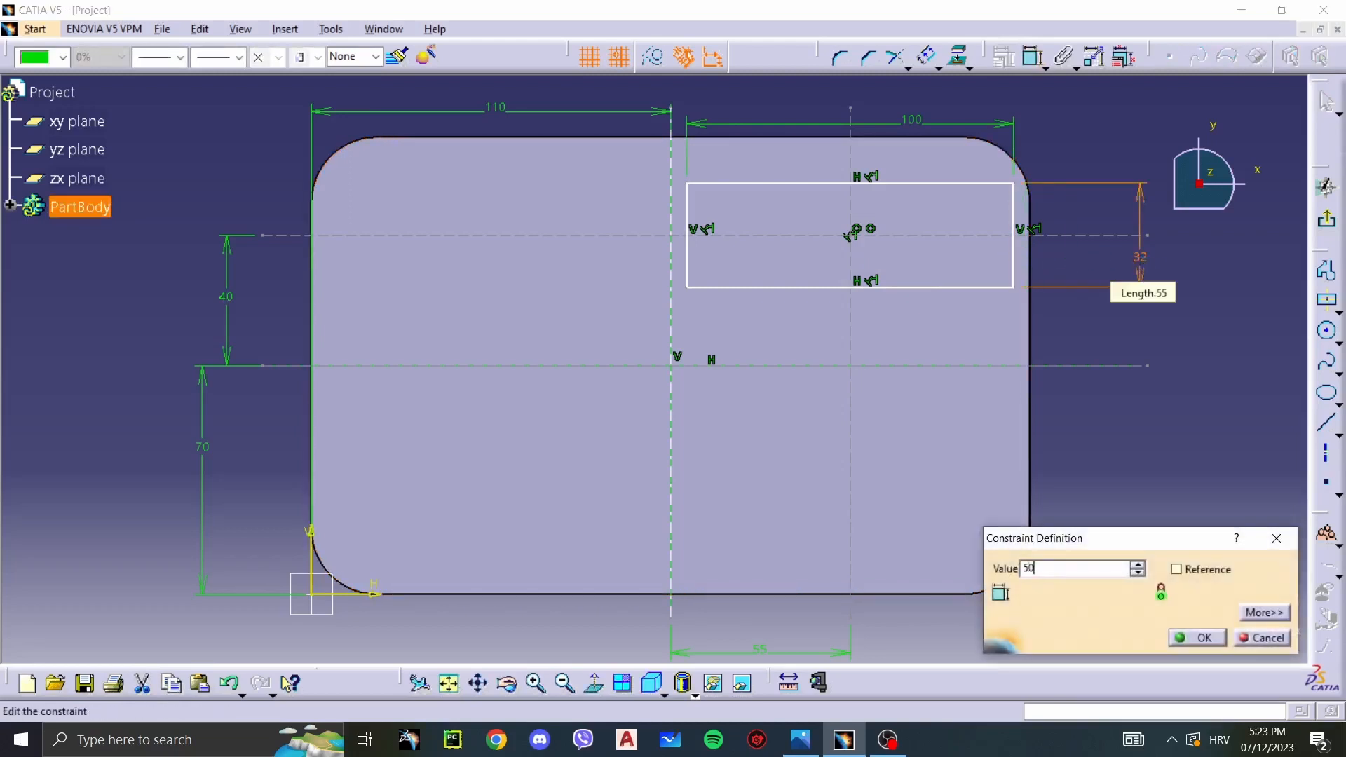
pyautogui.press('Return')
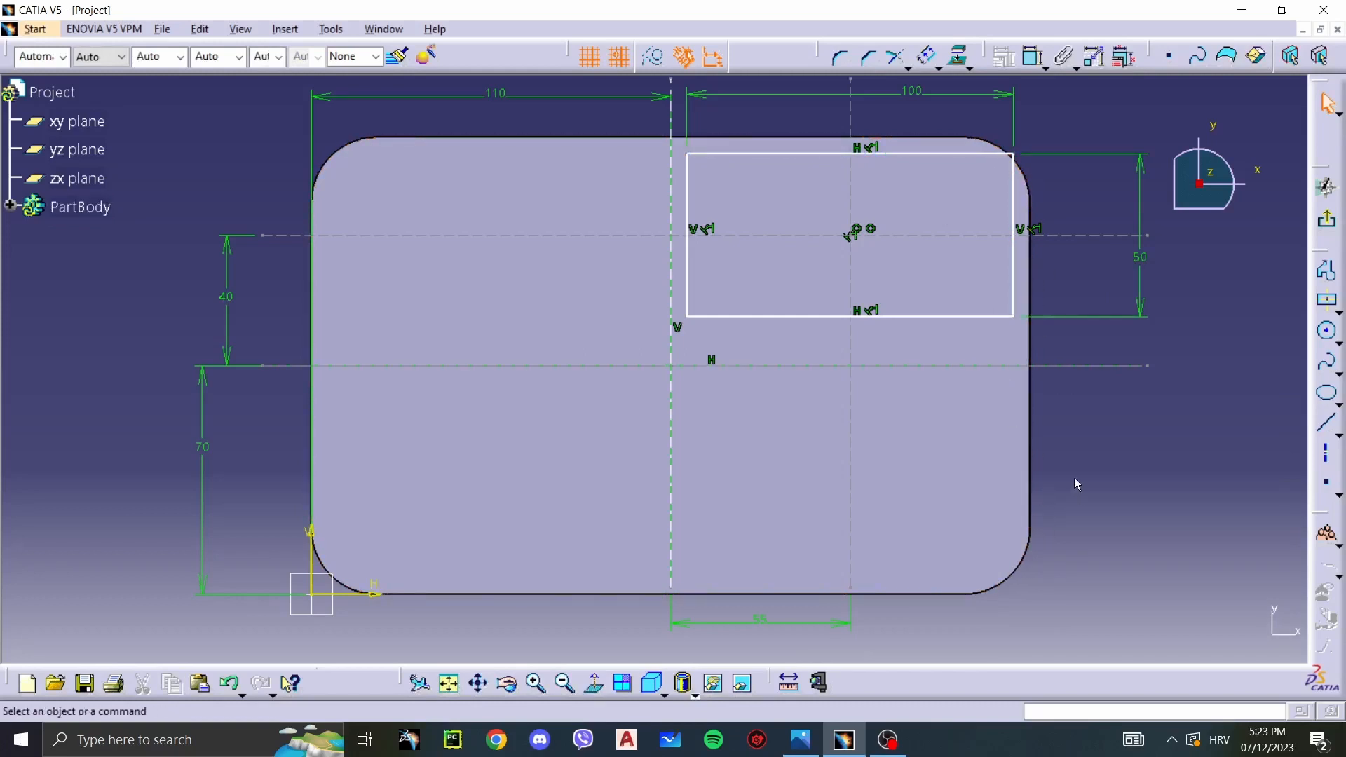
# Step: Check the technical drawing for the corner radius and round the rectangle's upper-right corner to 15 mm, converting its length constraints into distances
pyautogui.hotkey('alt', 'Tab')
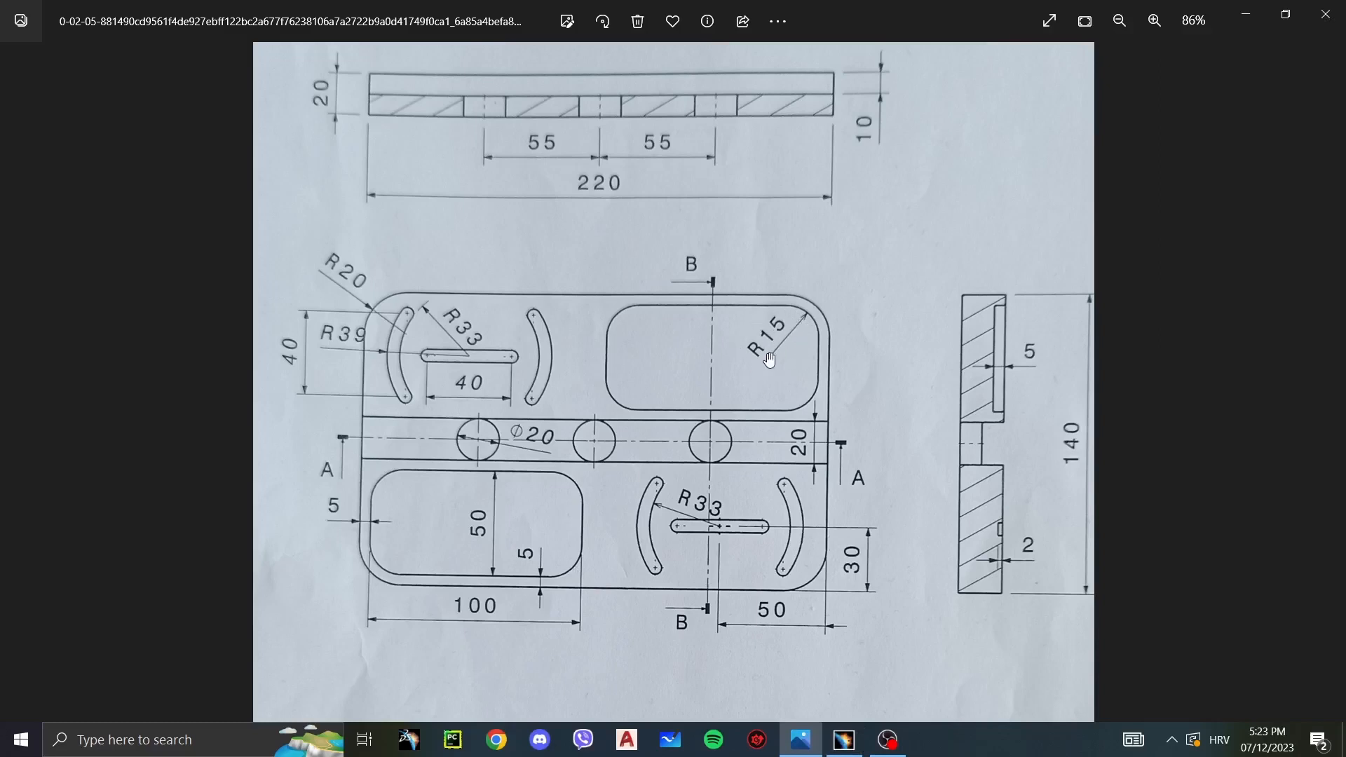
pyautogui.hotkey('alt', 'Tab')
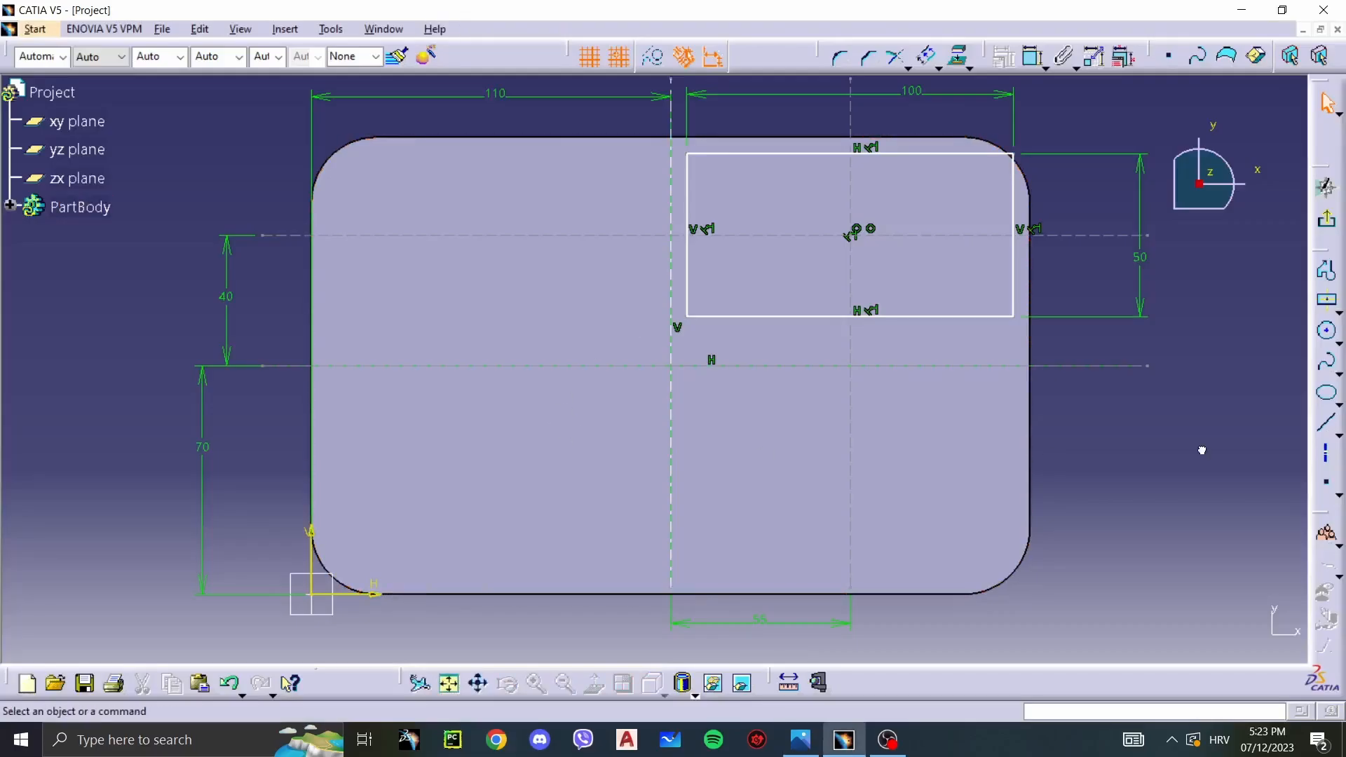
pyautogui.click(838, 57)
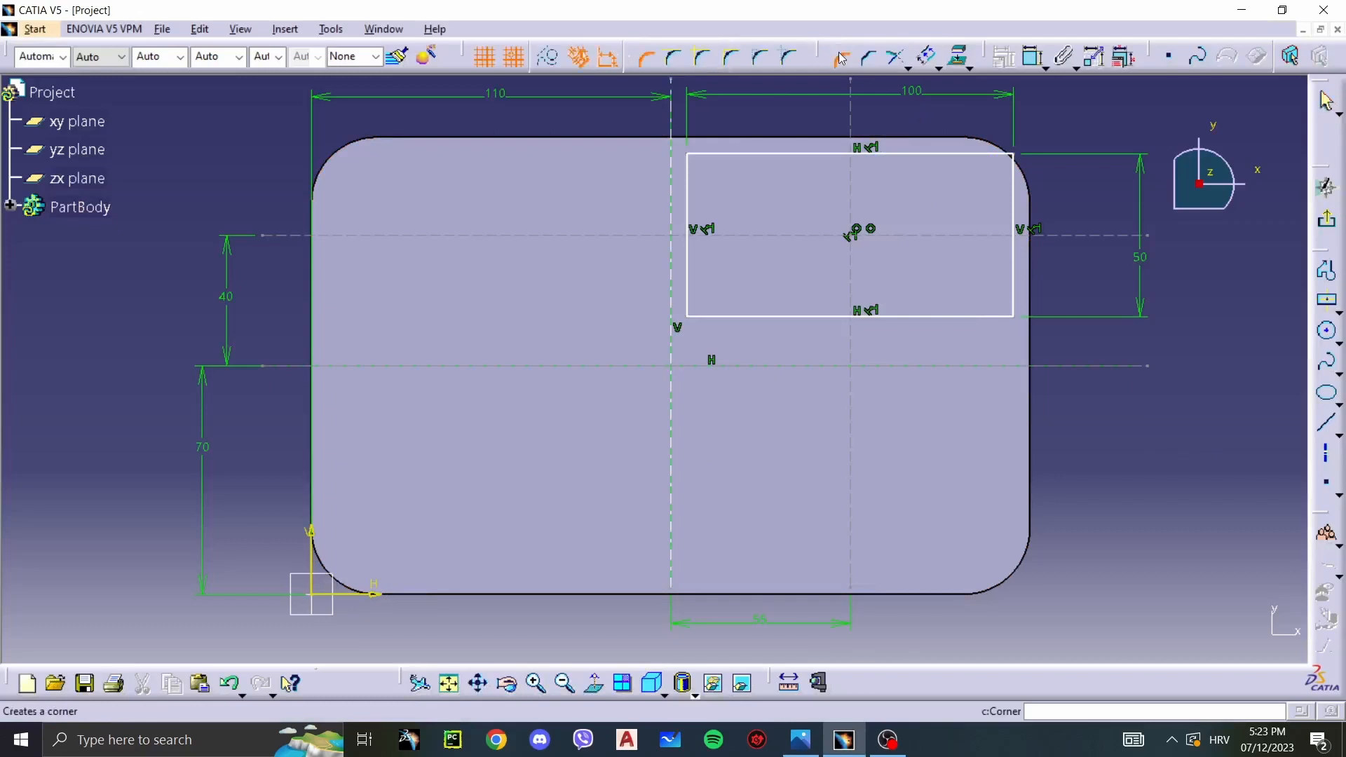
pyautogui.click(1020, 160)
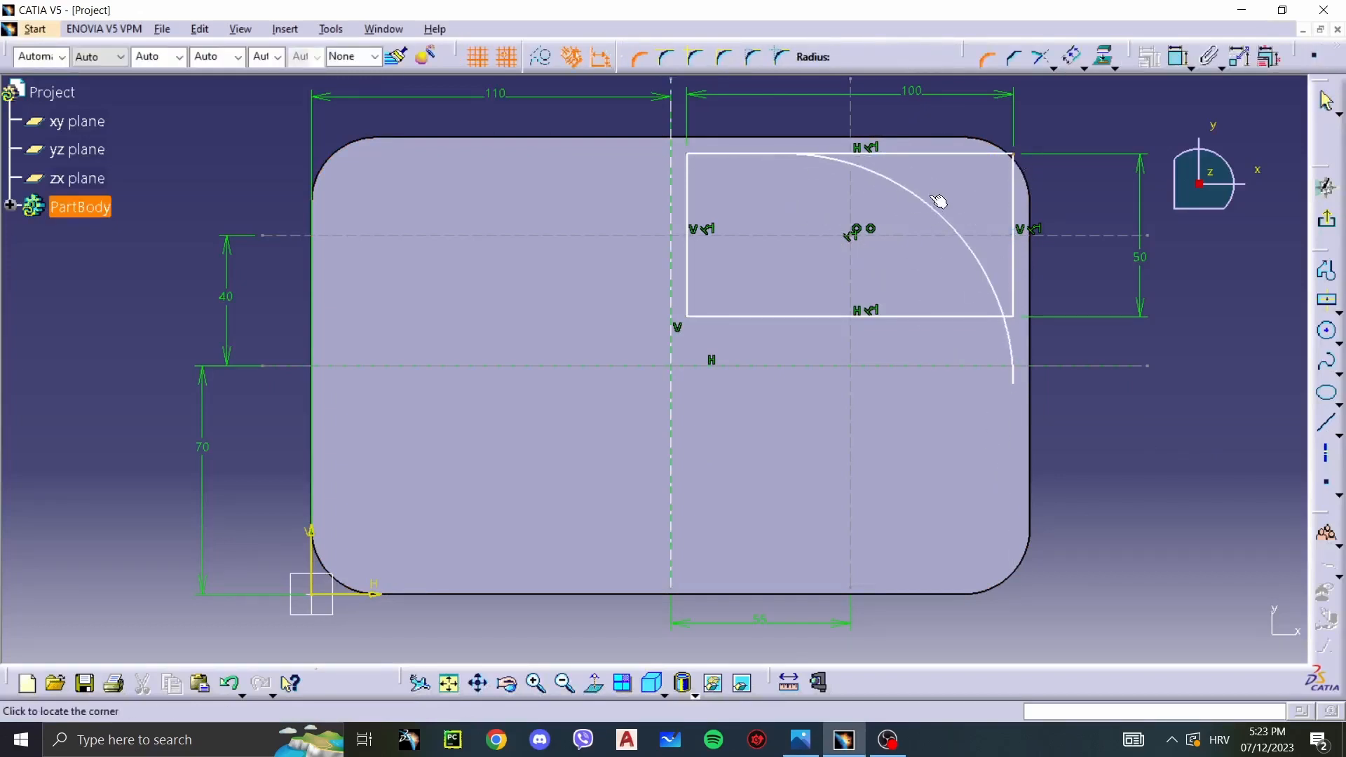
pyautogui.write('15')
pyautogui.press('Return')
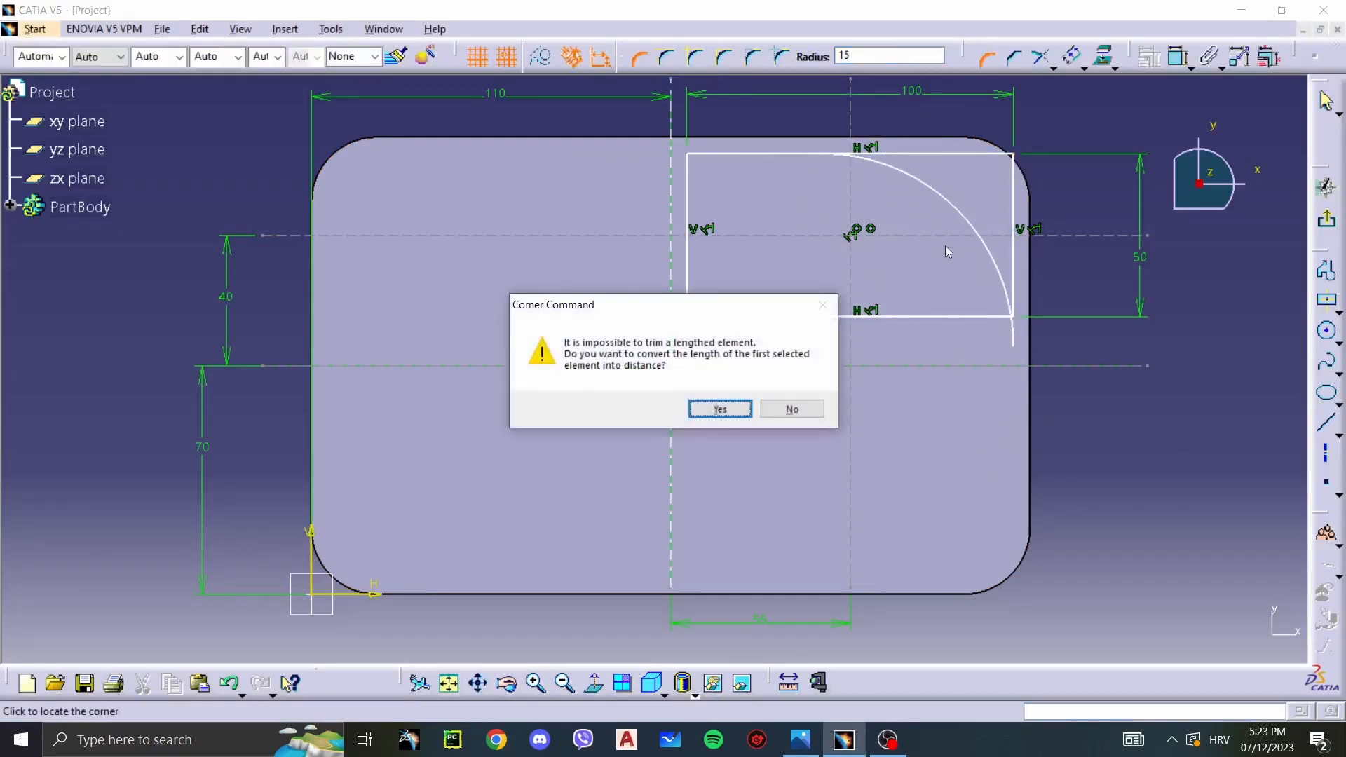
pyautogui.press('Return')
pyautogui.click(726, 408)
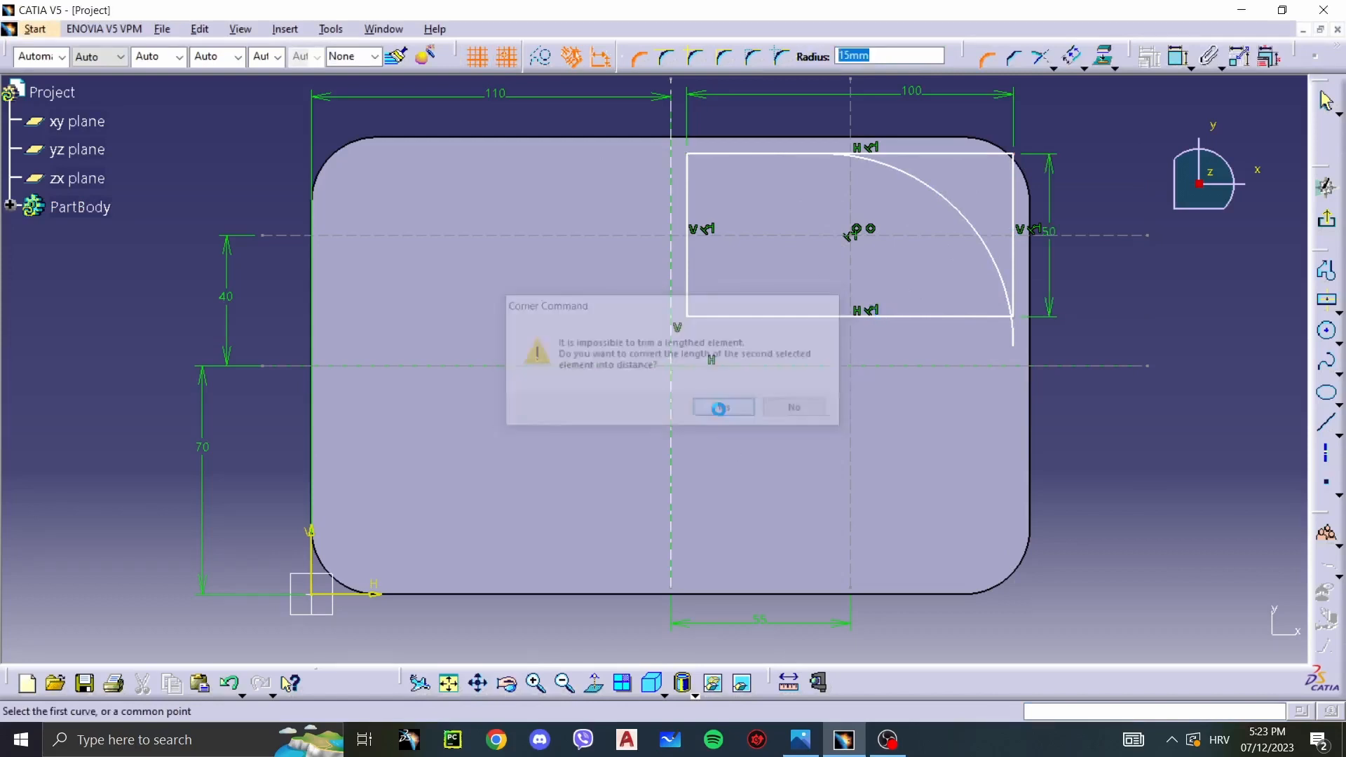
# Step: Round the rectangle's upper-left corner with a 15 mm radius
pyautogui.click(691, 150)
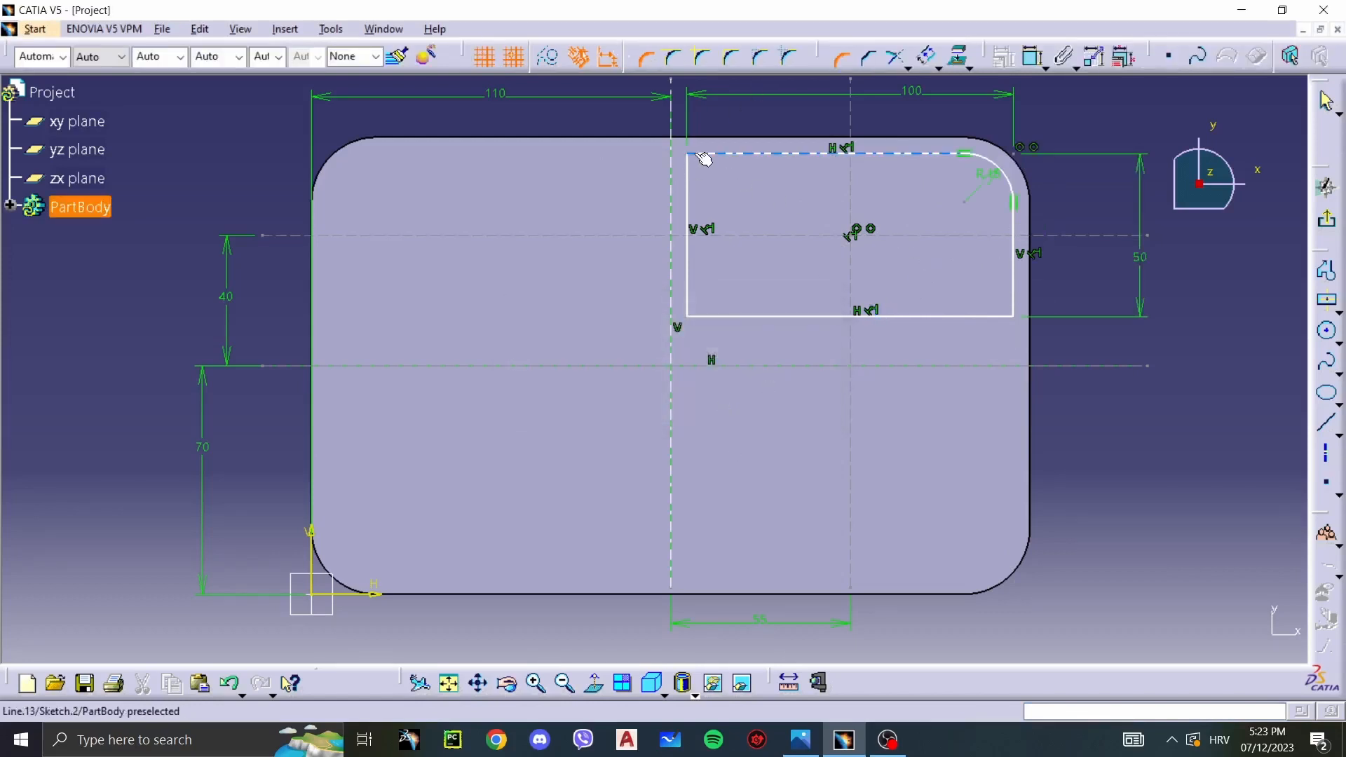
pyautogui.press('Tab')
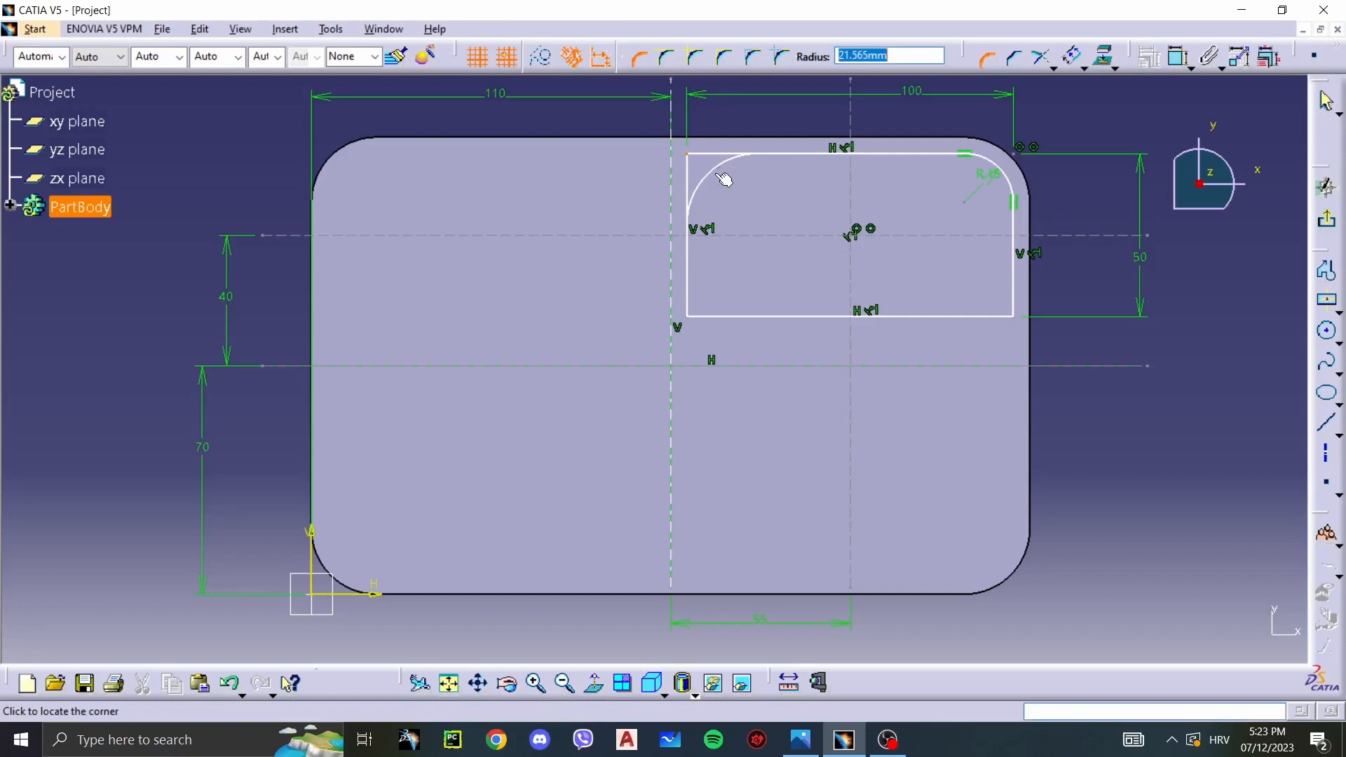
pyautogui.write('25')
pyautogui.press('Return')
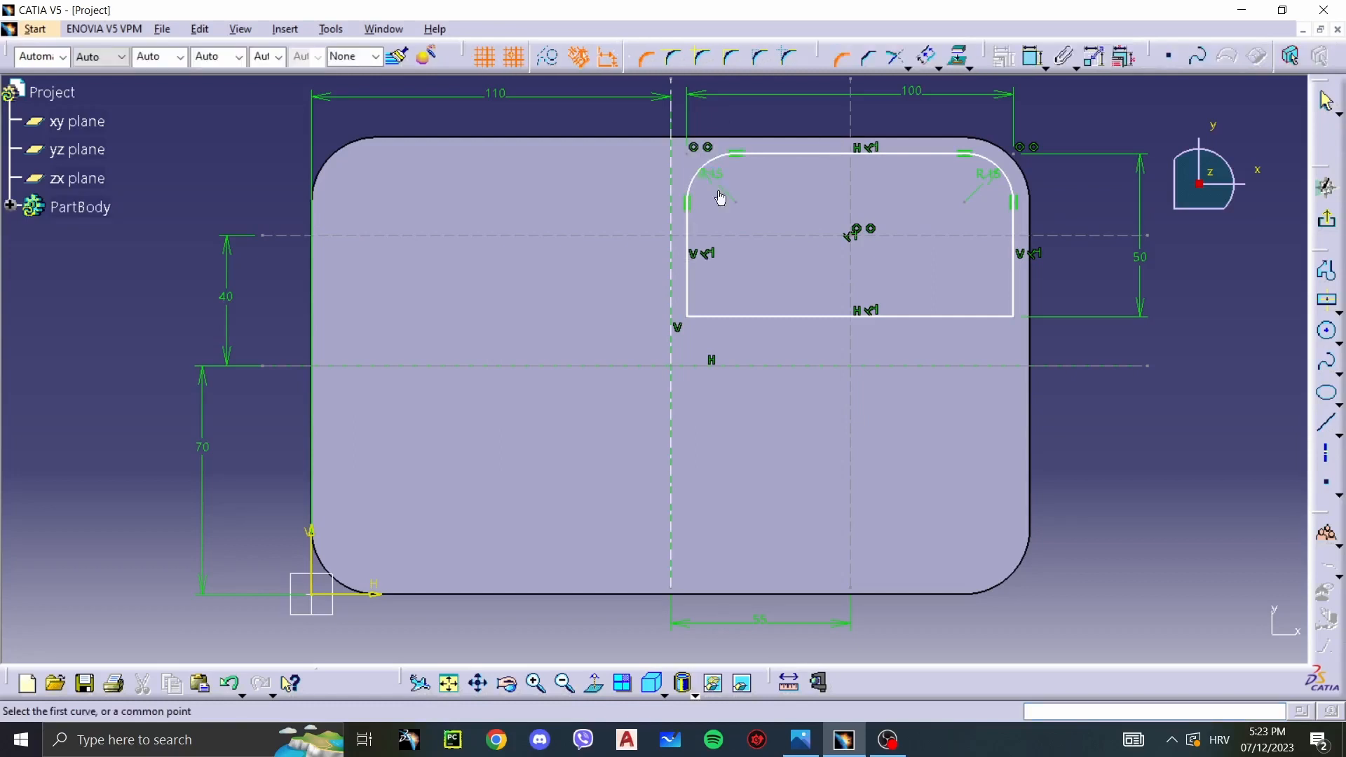
# Step: Round the rectangle's lower-left corner with a 15 mm radius
pyautogui.click(701, 314)
pyautogui.click(690, 303)
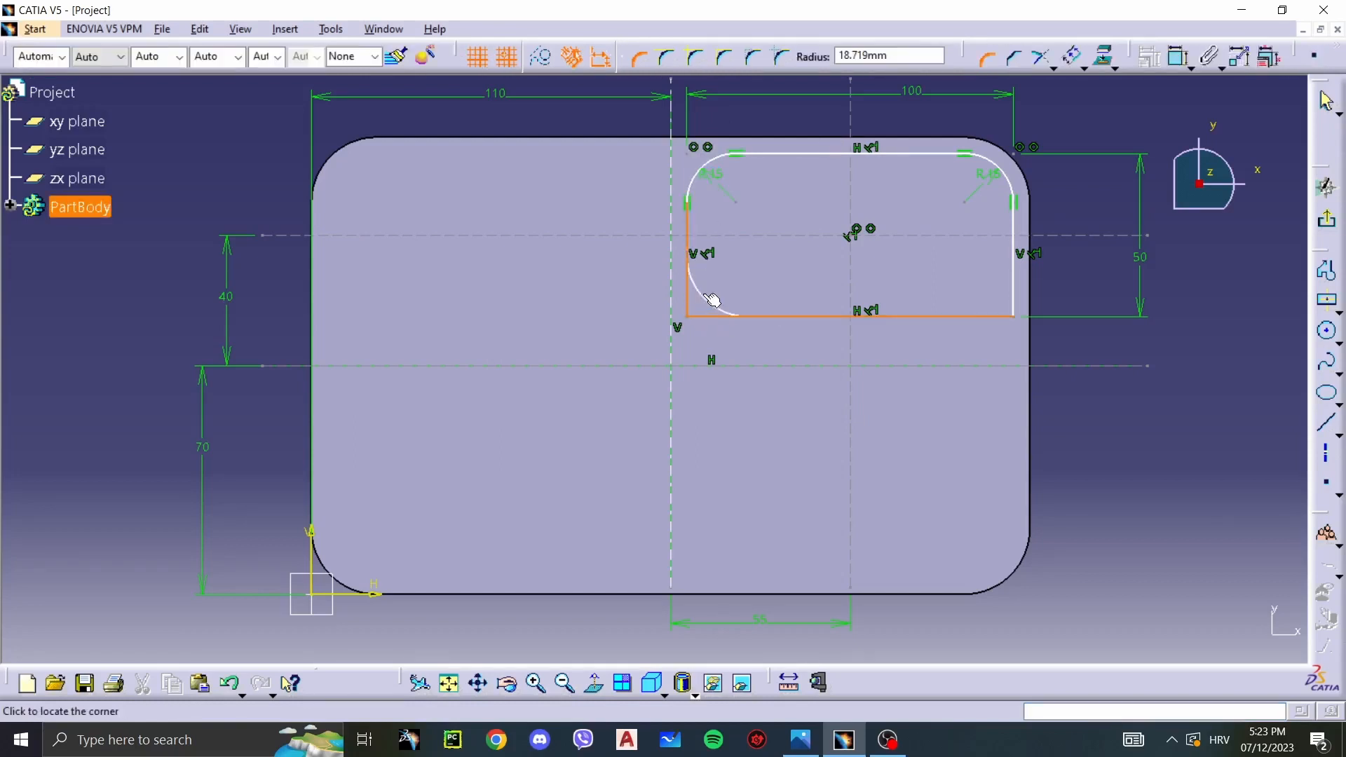
pyautogui.press('Tab')
pyautogui.write('15')
pyautogui.press('Return')
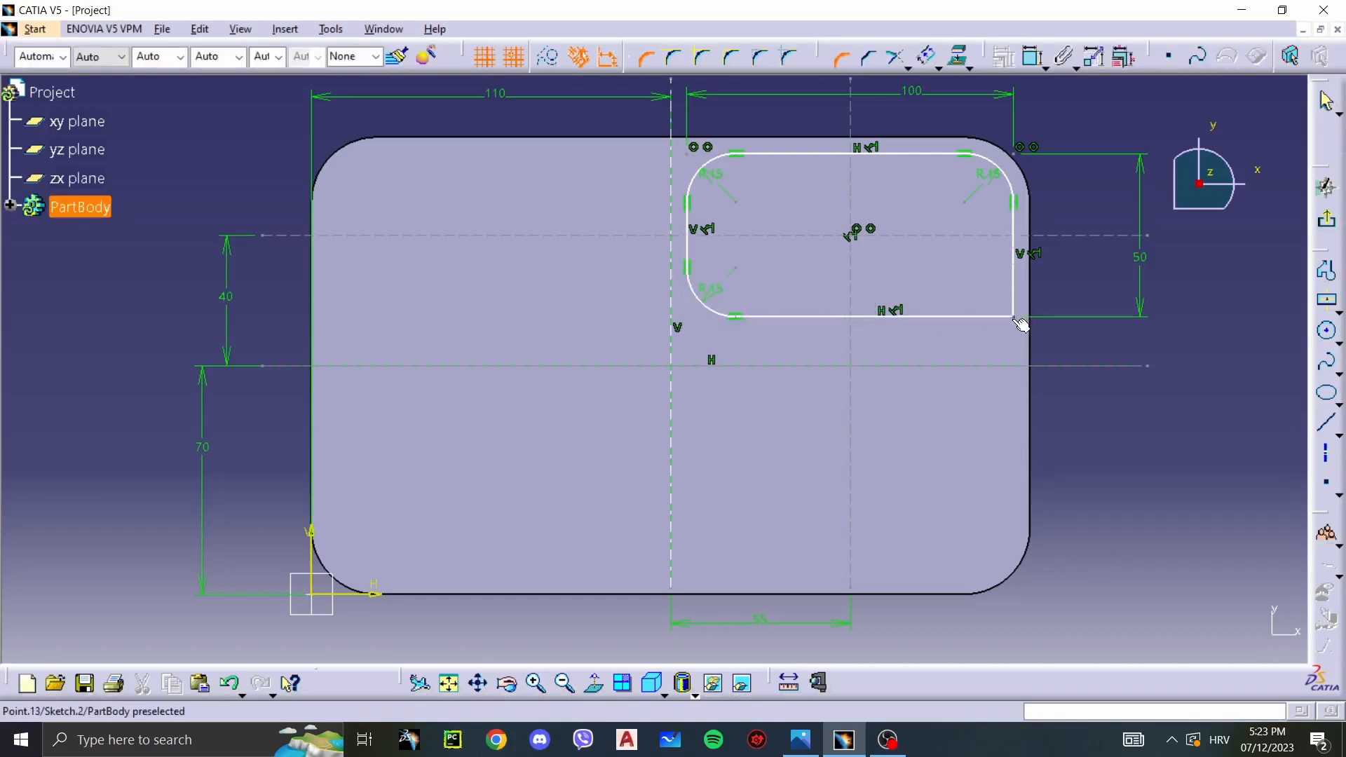
# Step: Round the rectangle's lower-right corner with a 15 mm radius and check the technical drawing for the second pocket's position
pyautogui.click(1018, 318)
pyautogui.press('Tab')
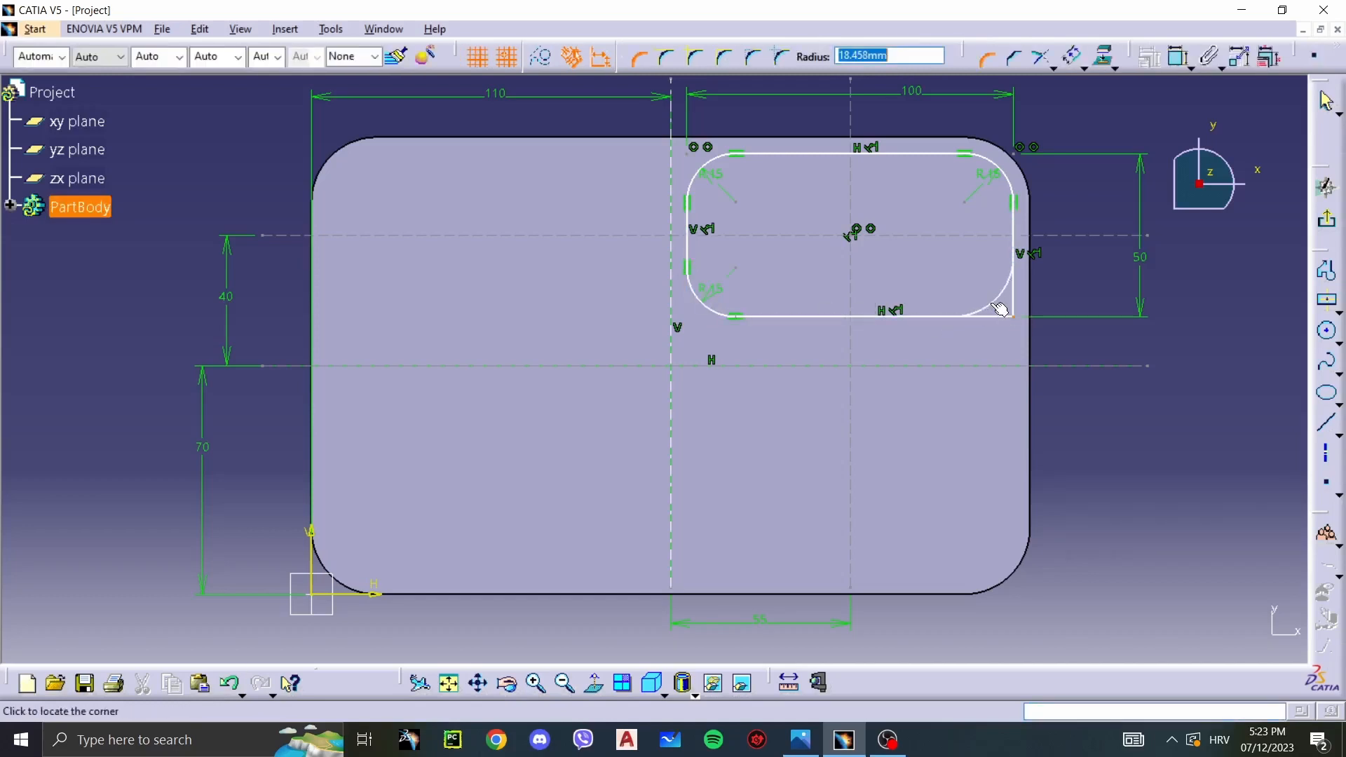
pyautogui.write('15')
pyautogui.press('Return')
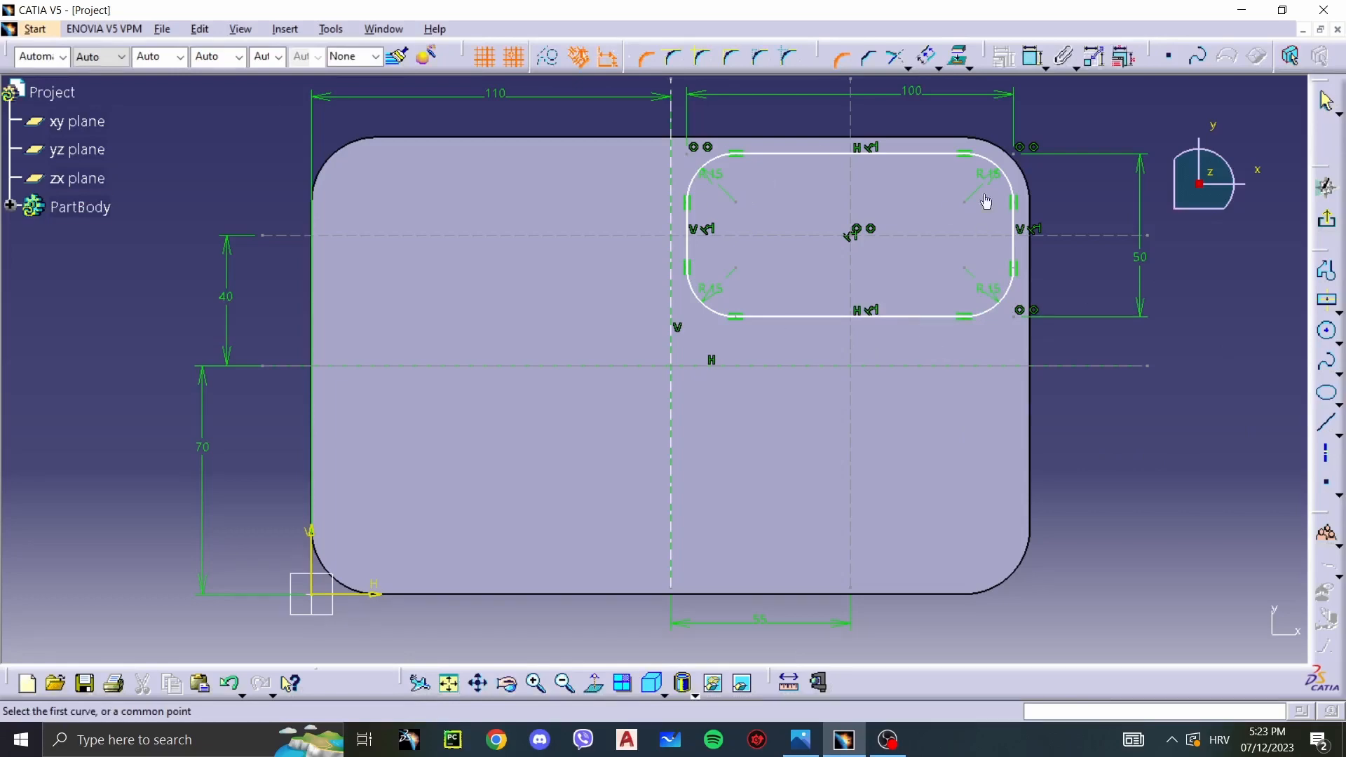
pyautogui.hotkey('alt', 'Tab')
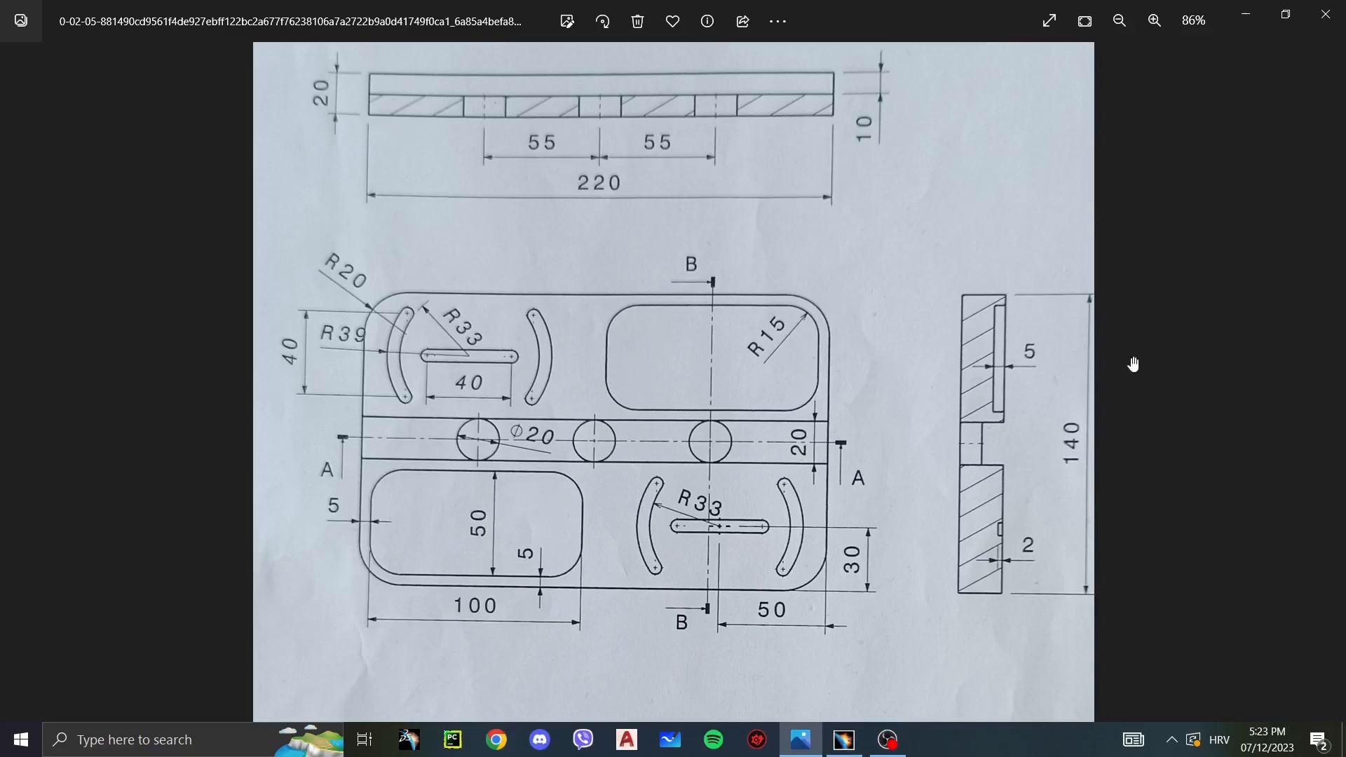
pyautogui.hotkey('alt', 'Tab')
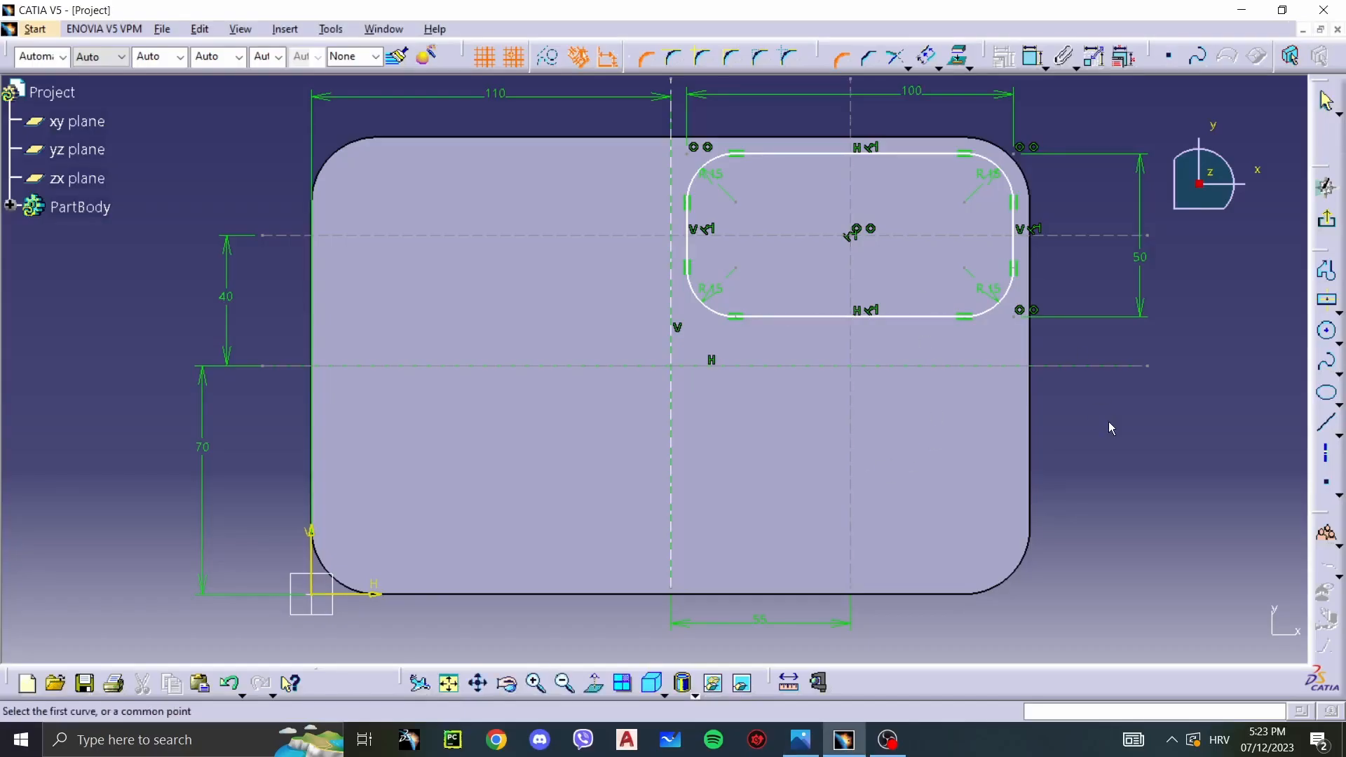
pyautogui.click(840, 58)
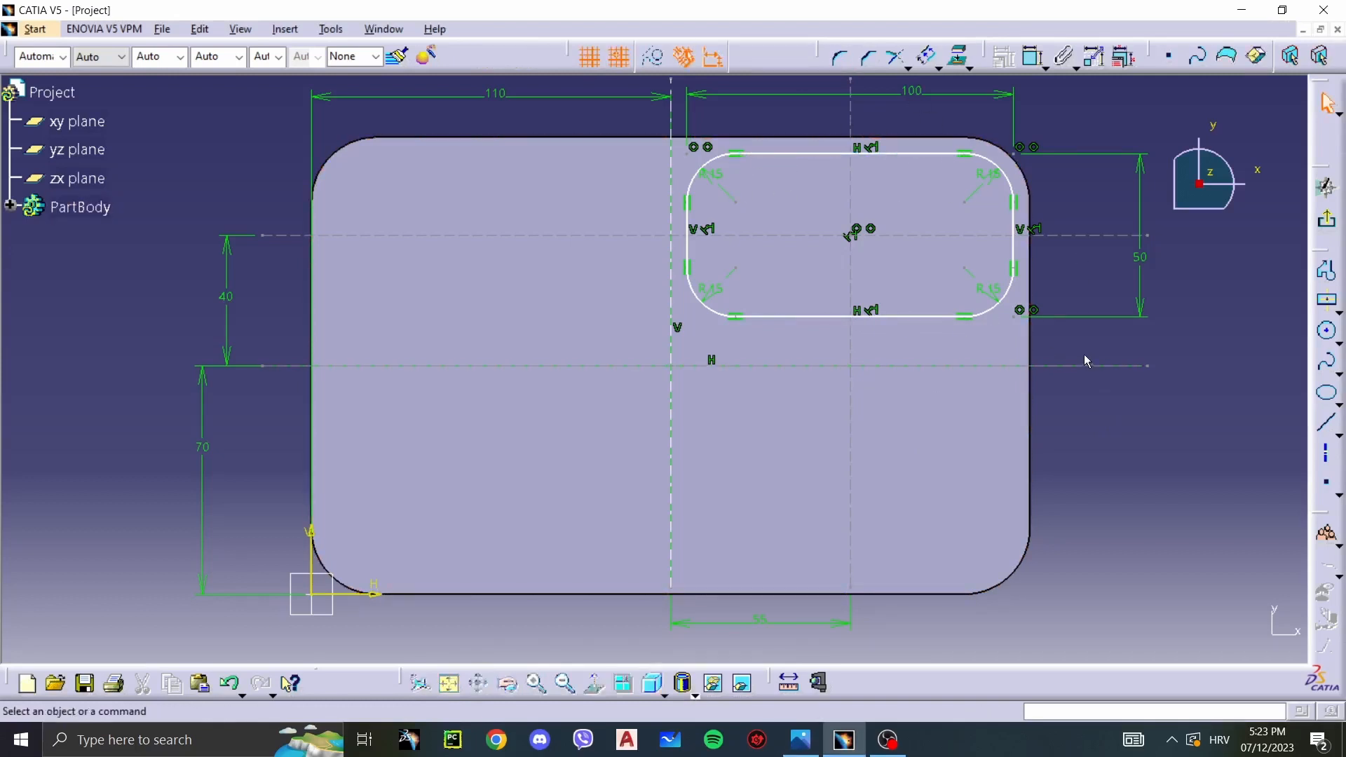
# Step: Mirror the rounded rectangle about the plate's horizontal centre axis into the lower-right area
pyautogui.moveTo(678, 139); pyautogui.dragTo(1085, 360)
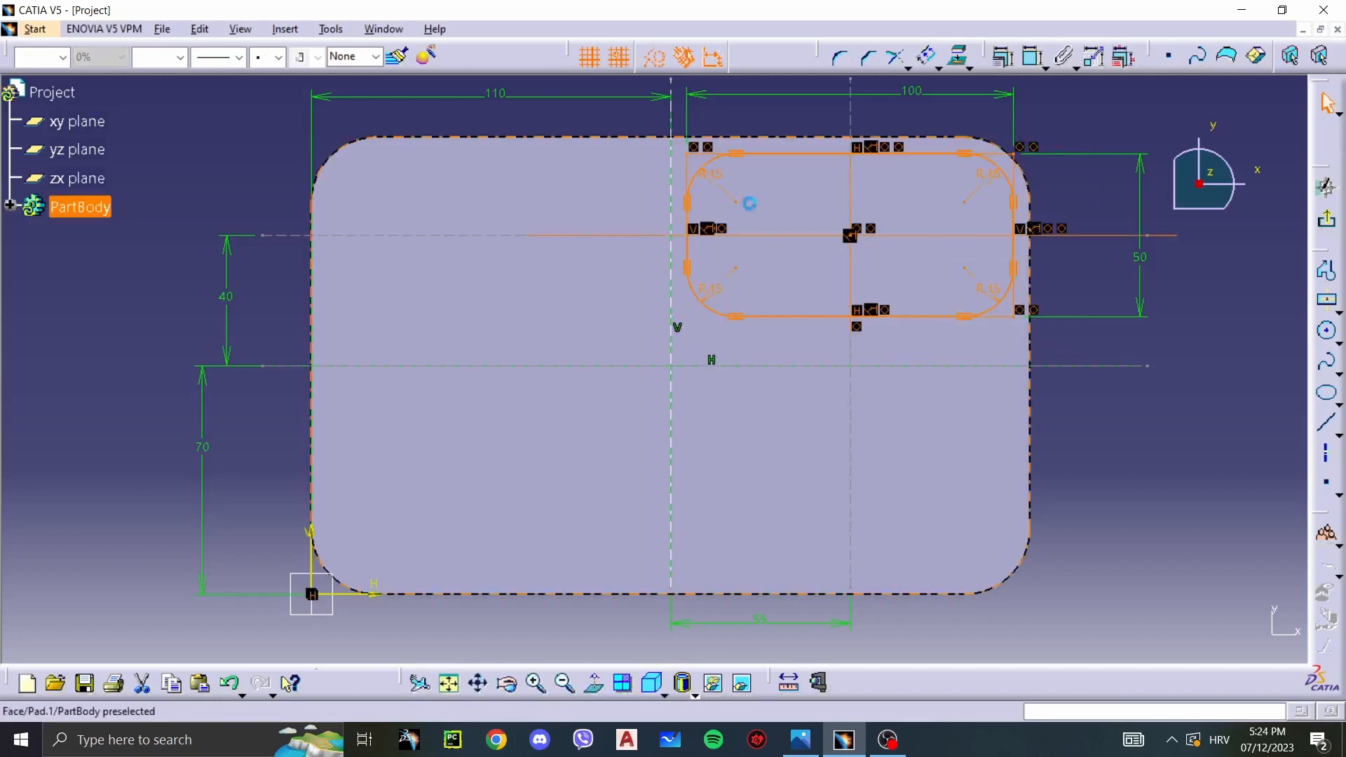
pyautogui.click(937, 67)
pyautogui.click(946, 89)
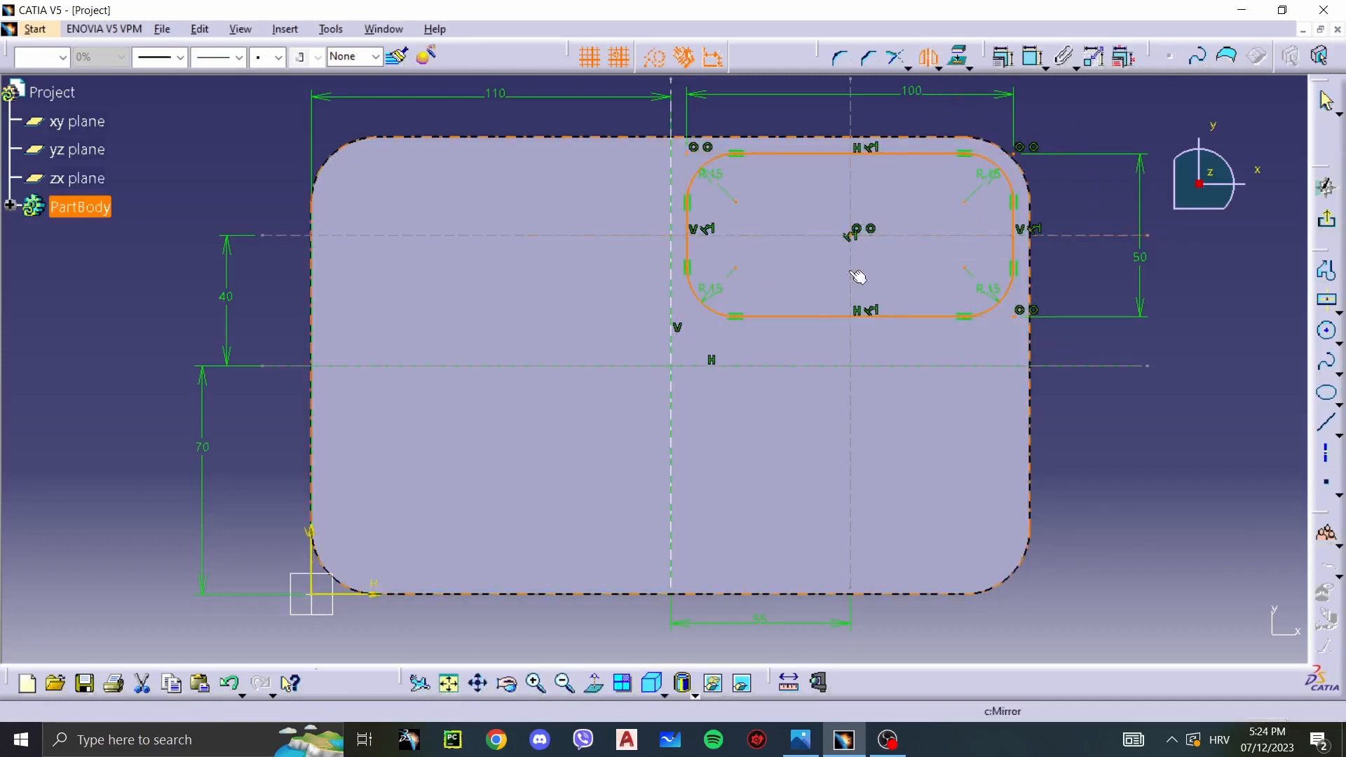
pyautogui.click(623, 366)
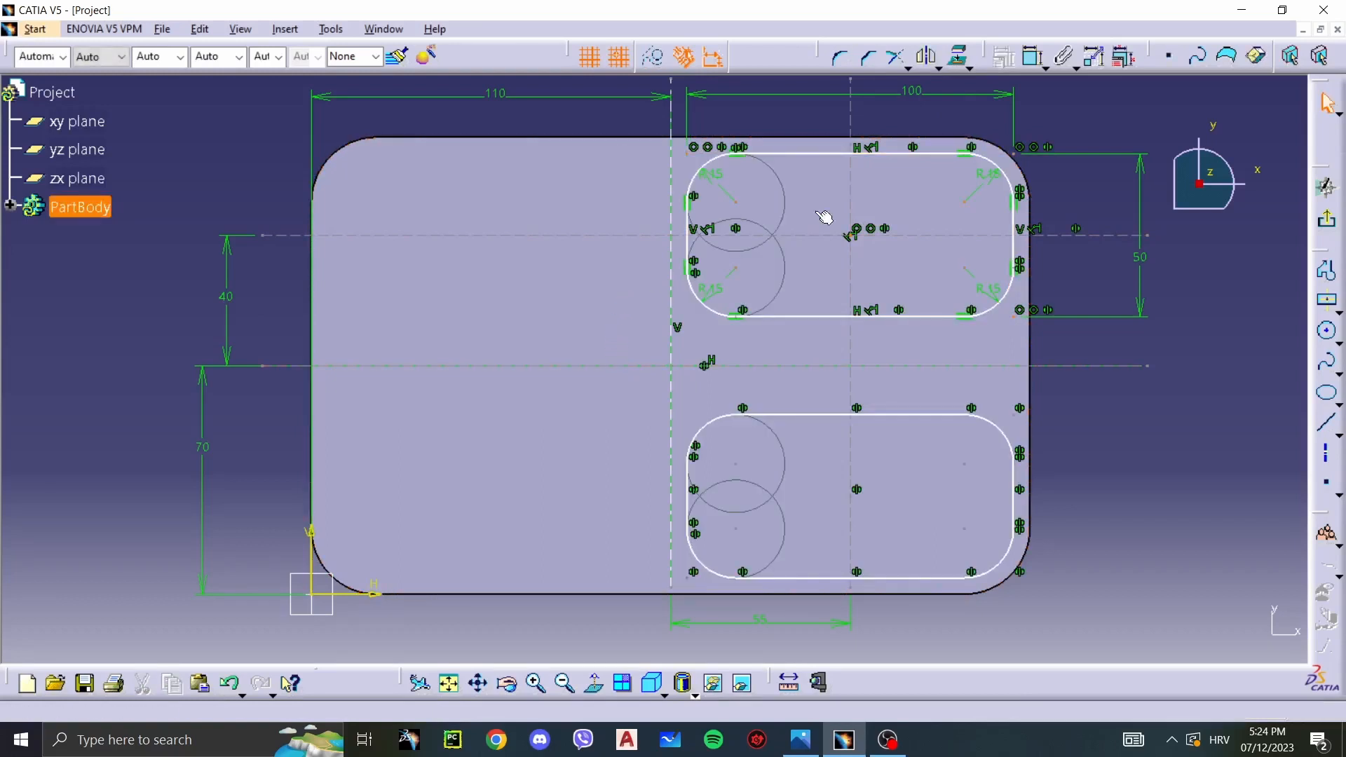
# Step: Mirror the lower-right rounded rectangle about the vertical centre axis, and delete the lower-right source profile
pyautogui.moveTo(1064, 626); pyautogui.dragTo(669, 405)
pyautogui.click(969, 67)
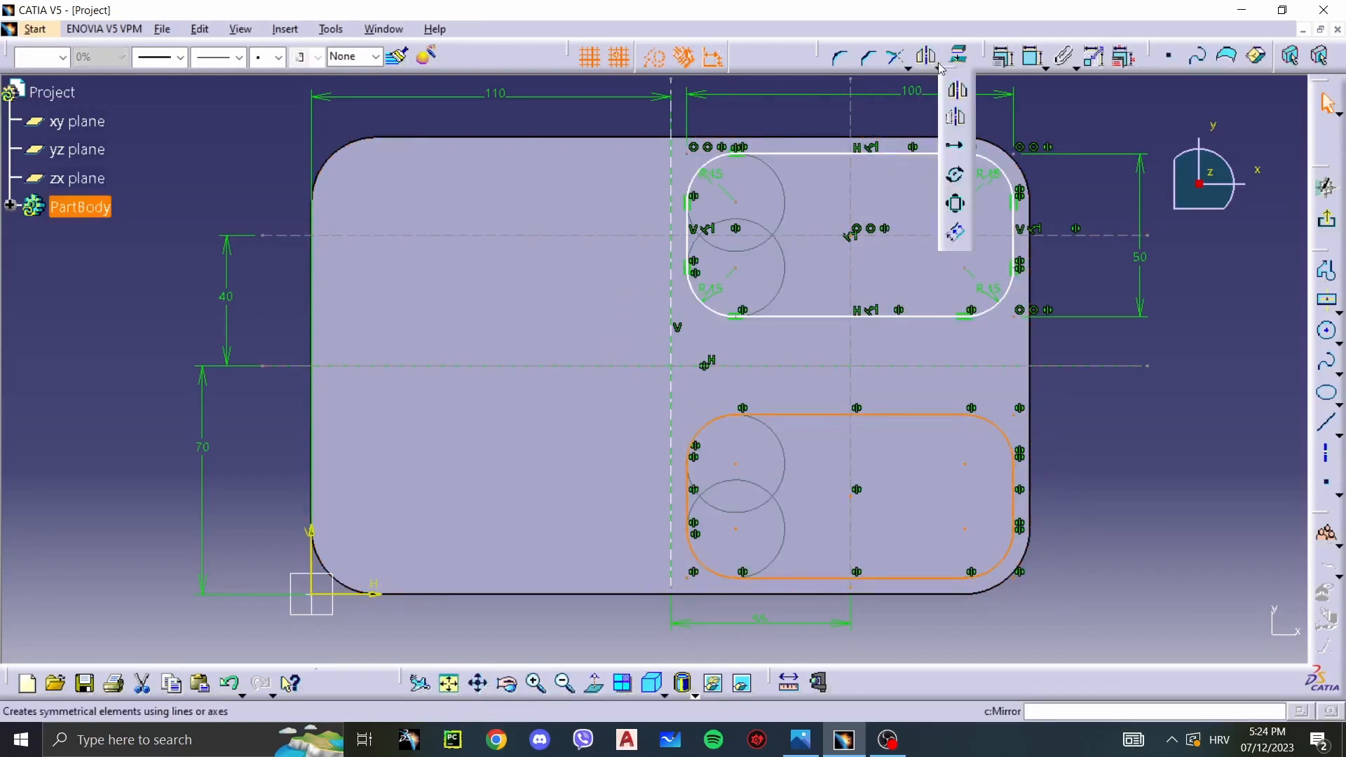
pyautogui.click(957, 89)
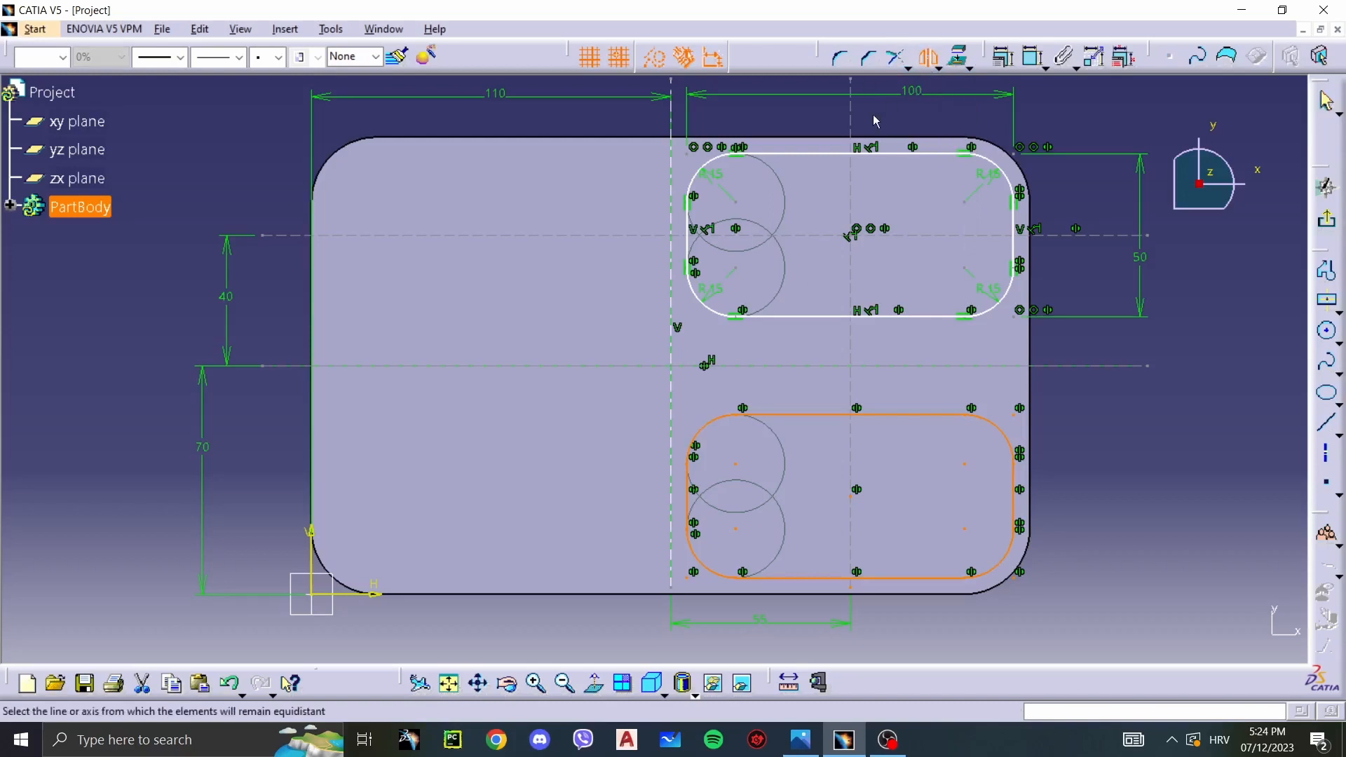
pyautogui.click(676, 128)
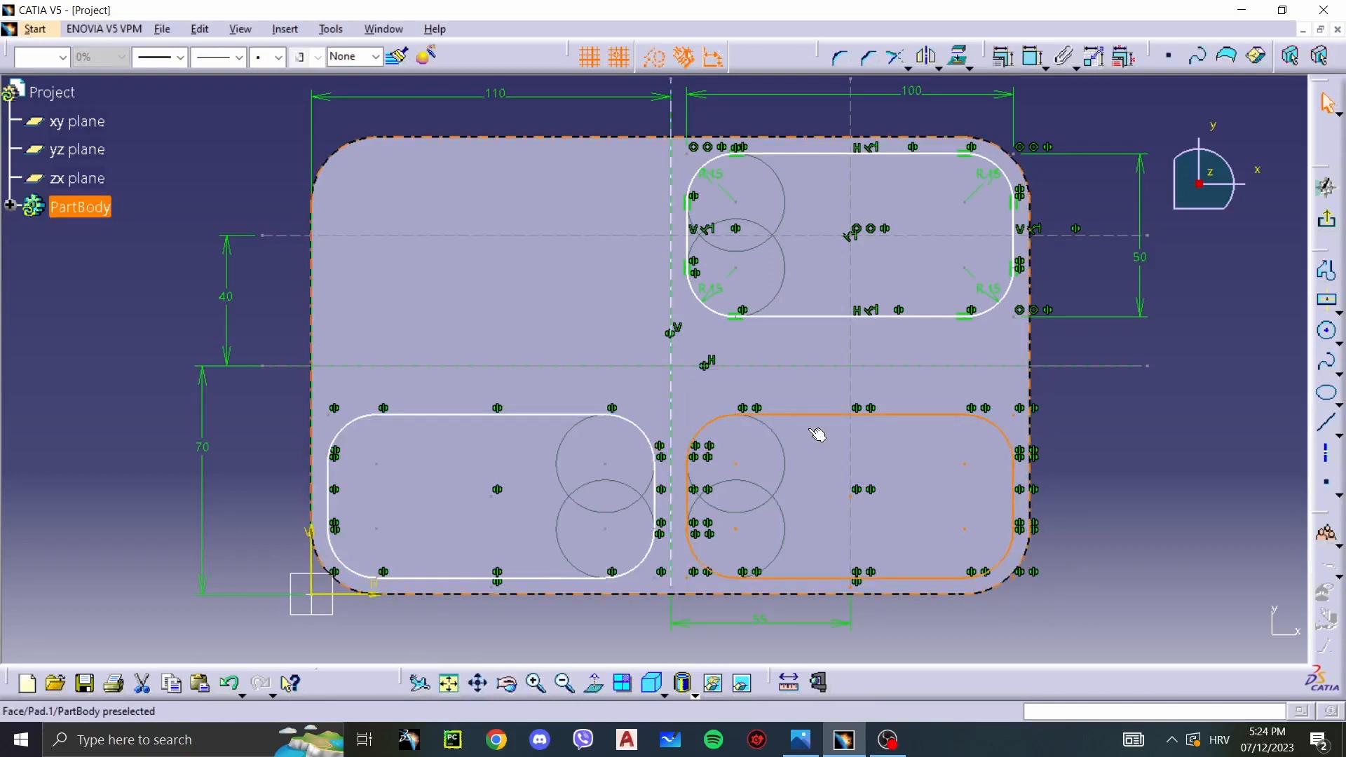
pyautogui.click(817, 435)
pyautogui.press('Delete')
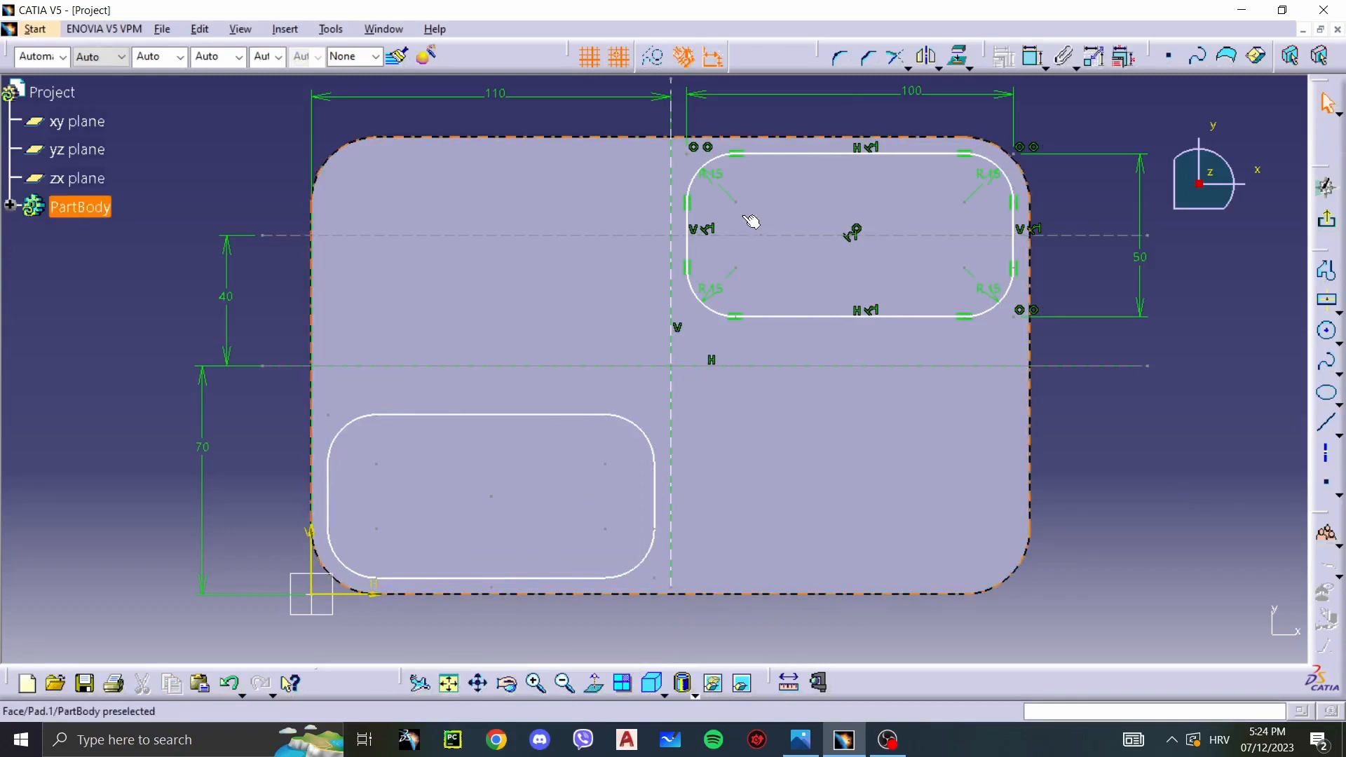
# Step: Expand the part body in the specification tree and exit the sketch of the two rounded rectangles
pyautogui.click(715, 234)
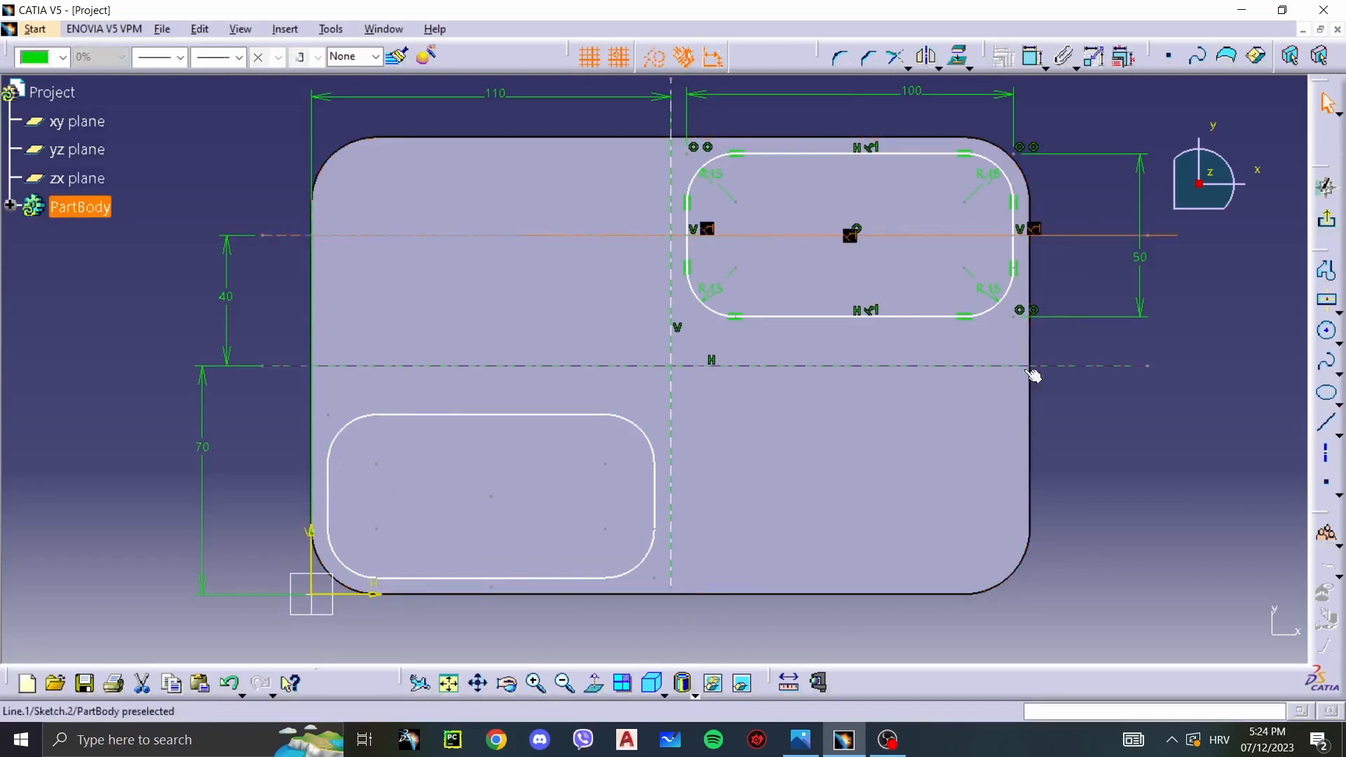
pyautogui.press('Escape')
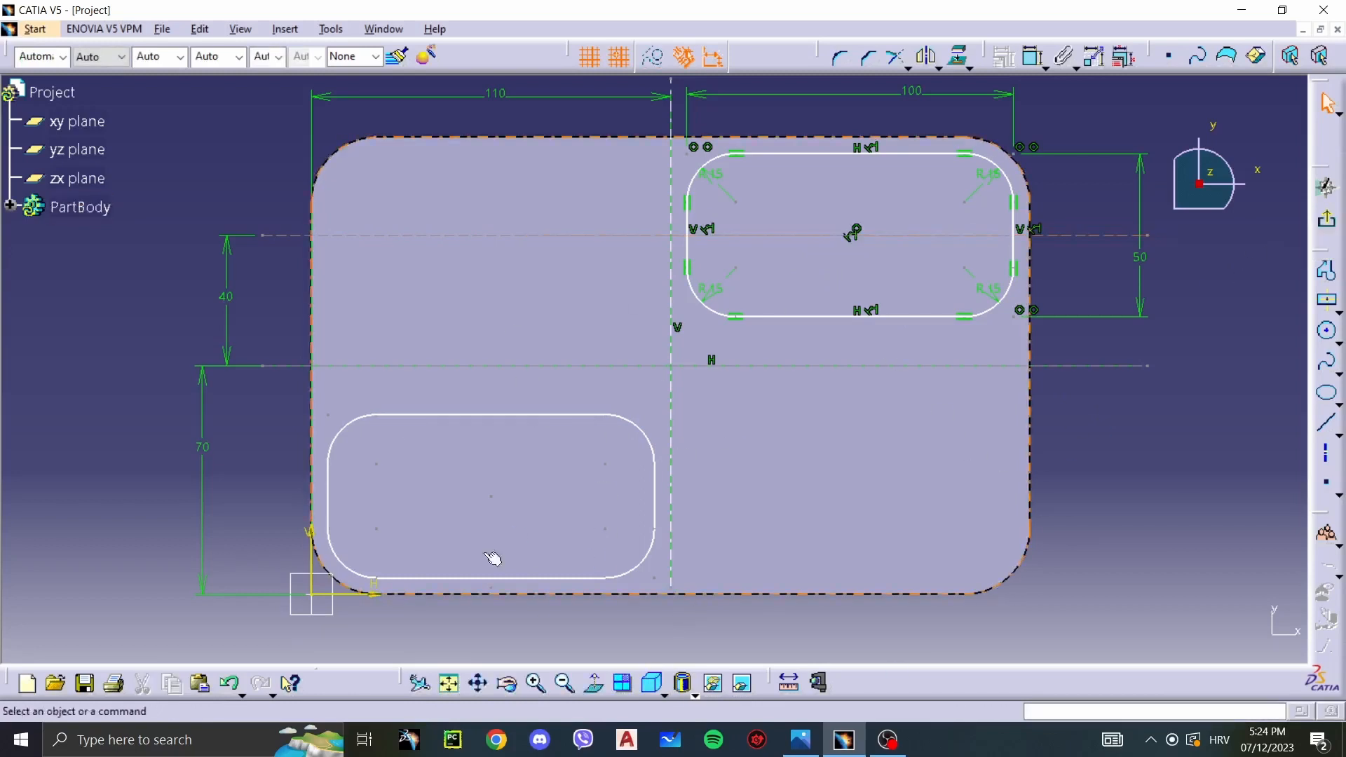
pyautogui.click(9, 206)
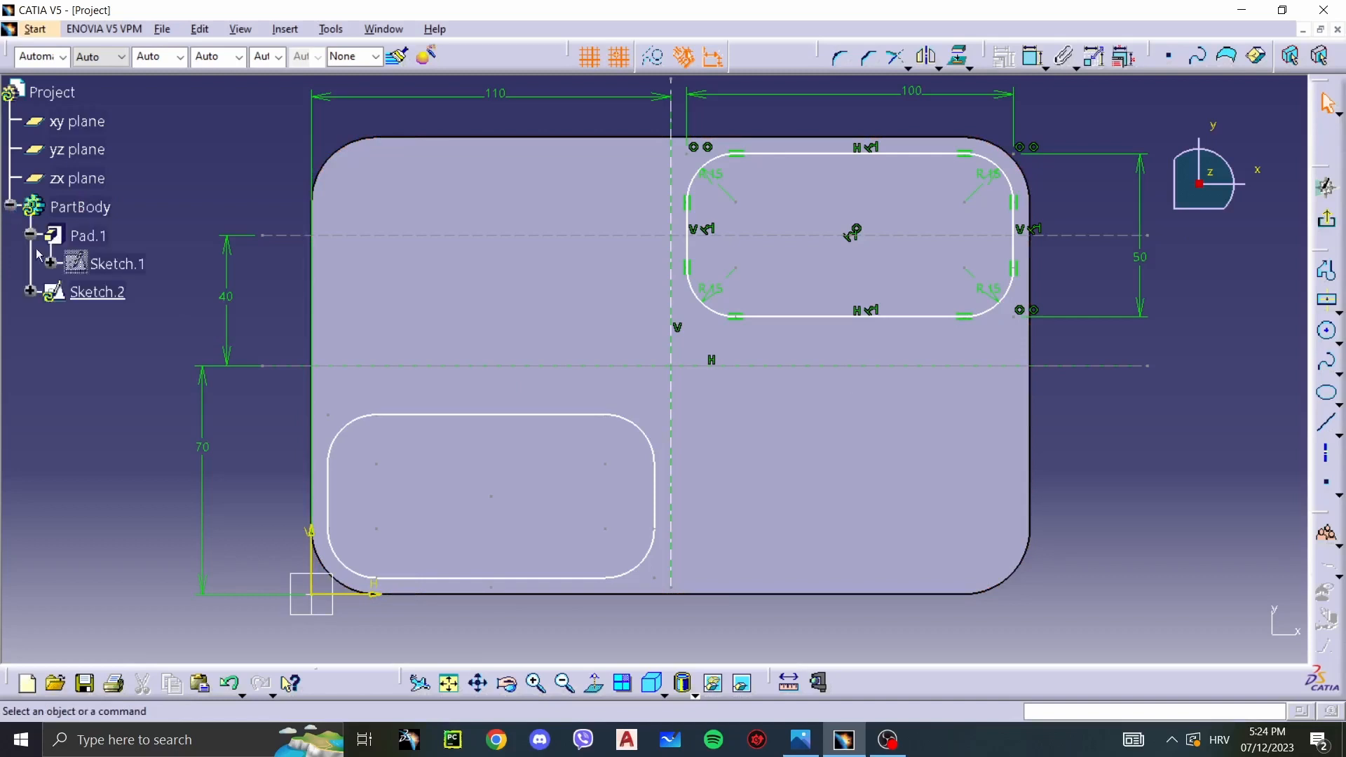
pyautogui.click(1329, 224)
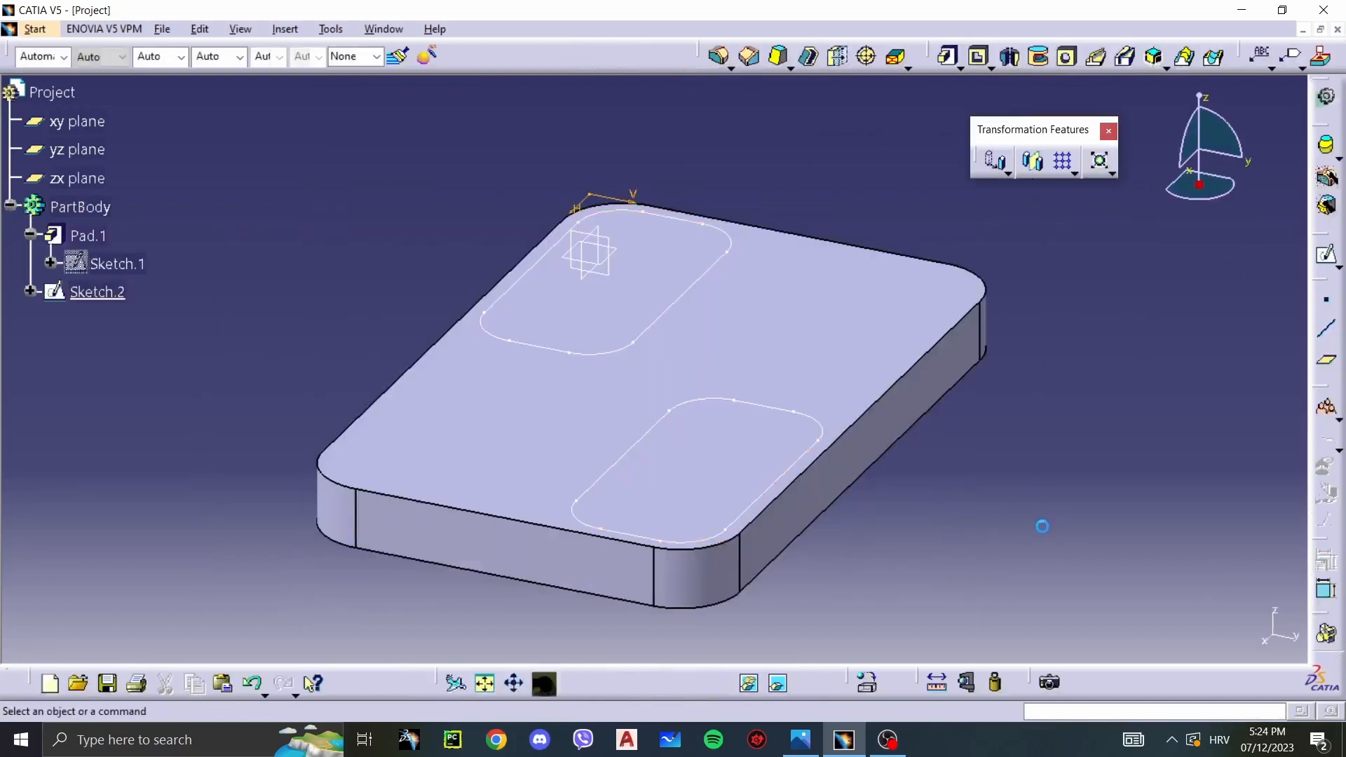
# Step: Check the pocket depth in the technical drawing and cut both rounded rectangles as a pocket 5 mm deep
pyautogui.hotkey('alt', 'Tab')
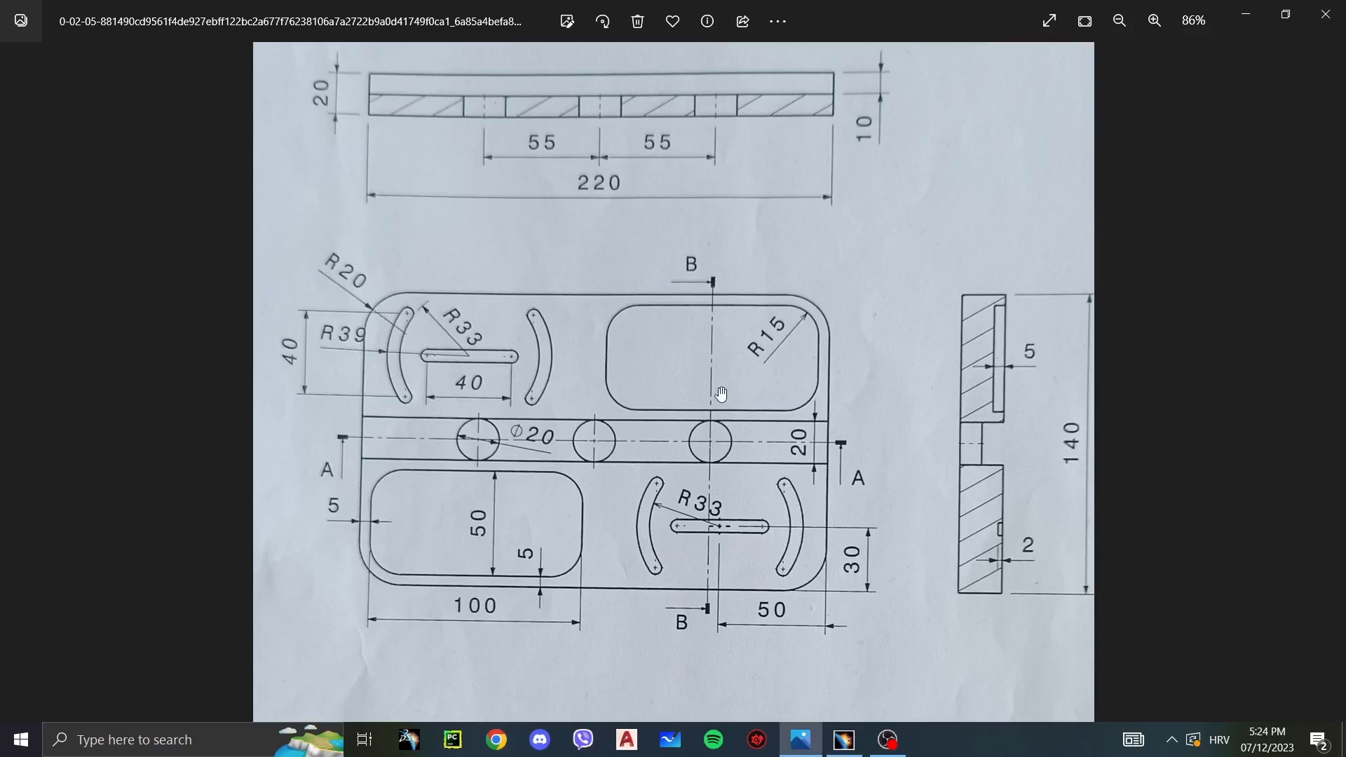
pyautogui.moveTo(745, 573); pyautogui.dragTo(792, 214)
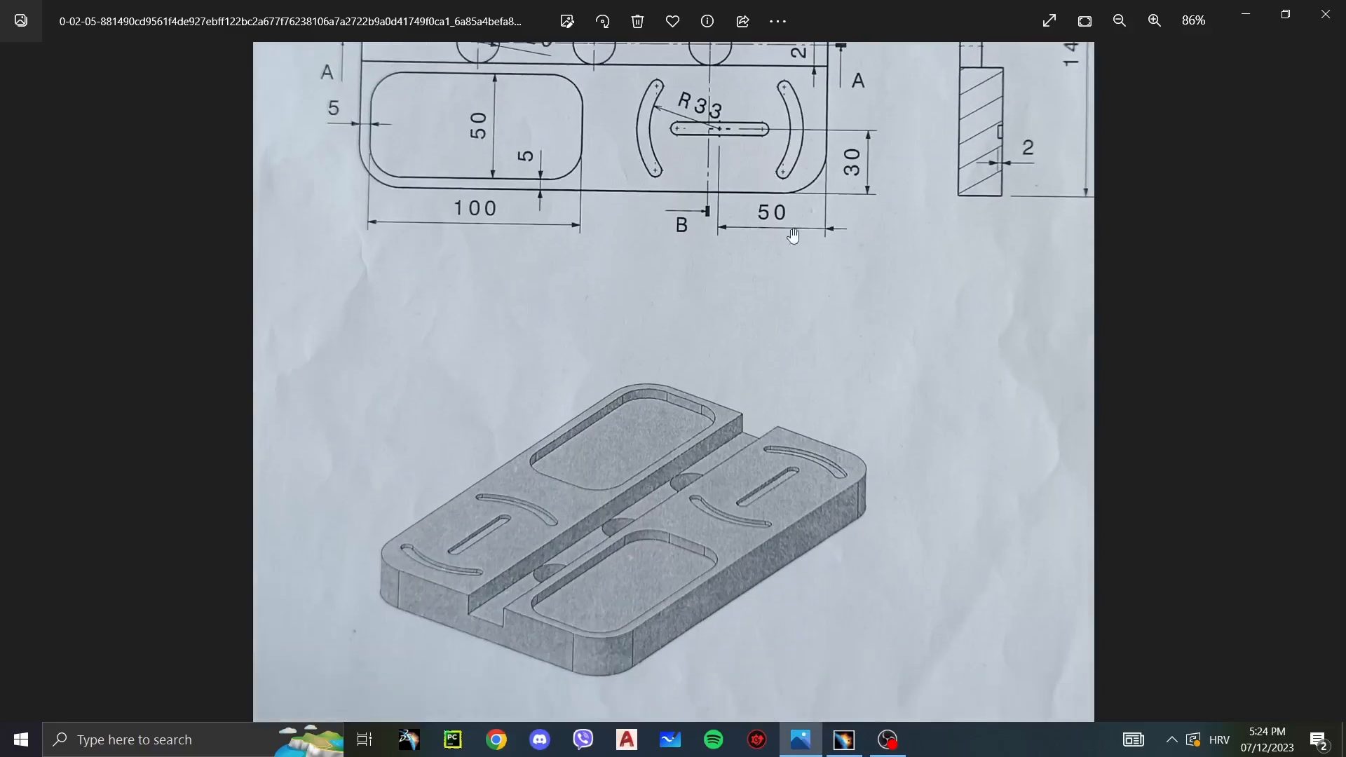
pyautogui.scroll(4, 796, 473)
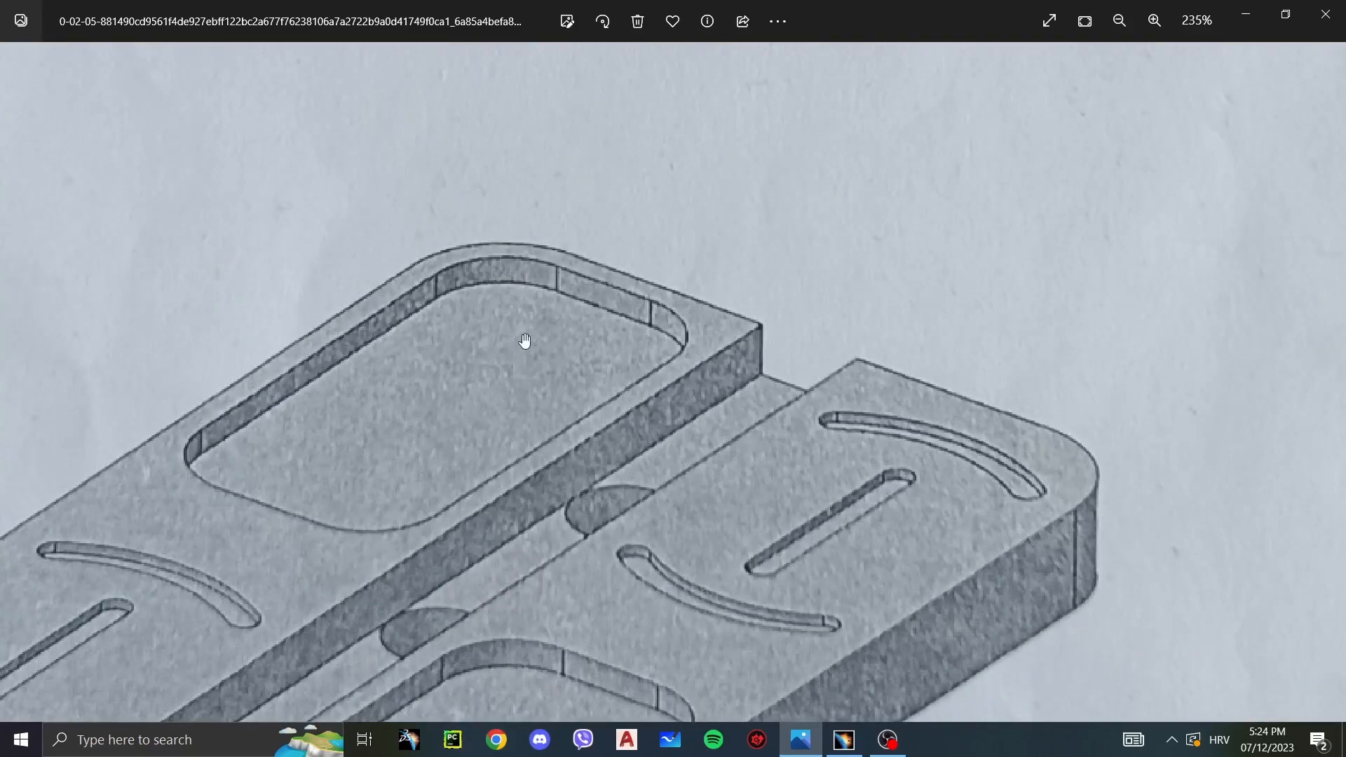
pyautogui.scroll(-4, 525, 341)
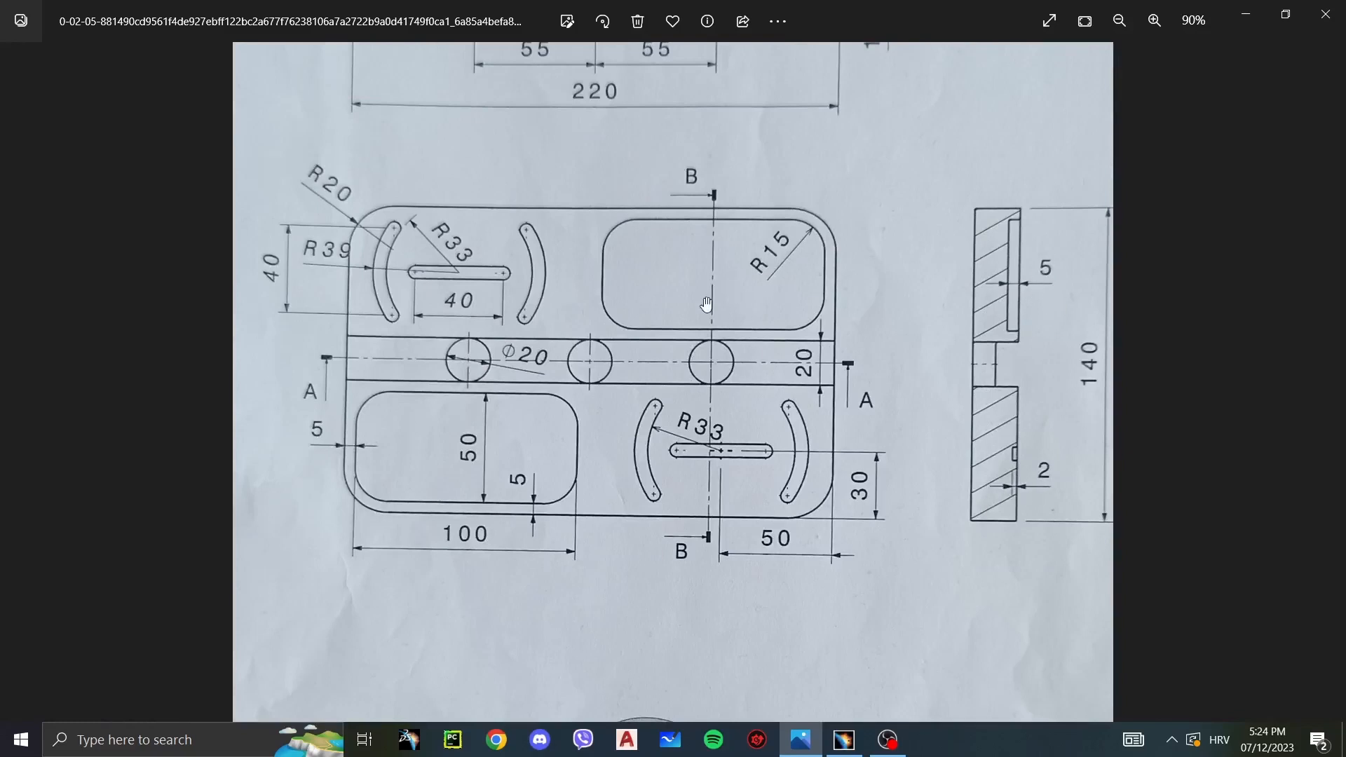
pyautogui.hotkey('alt', 'Tab')
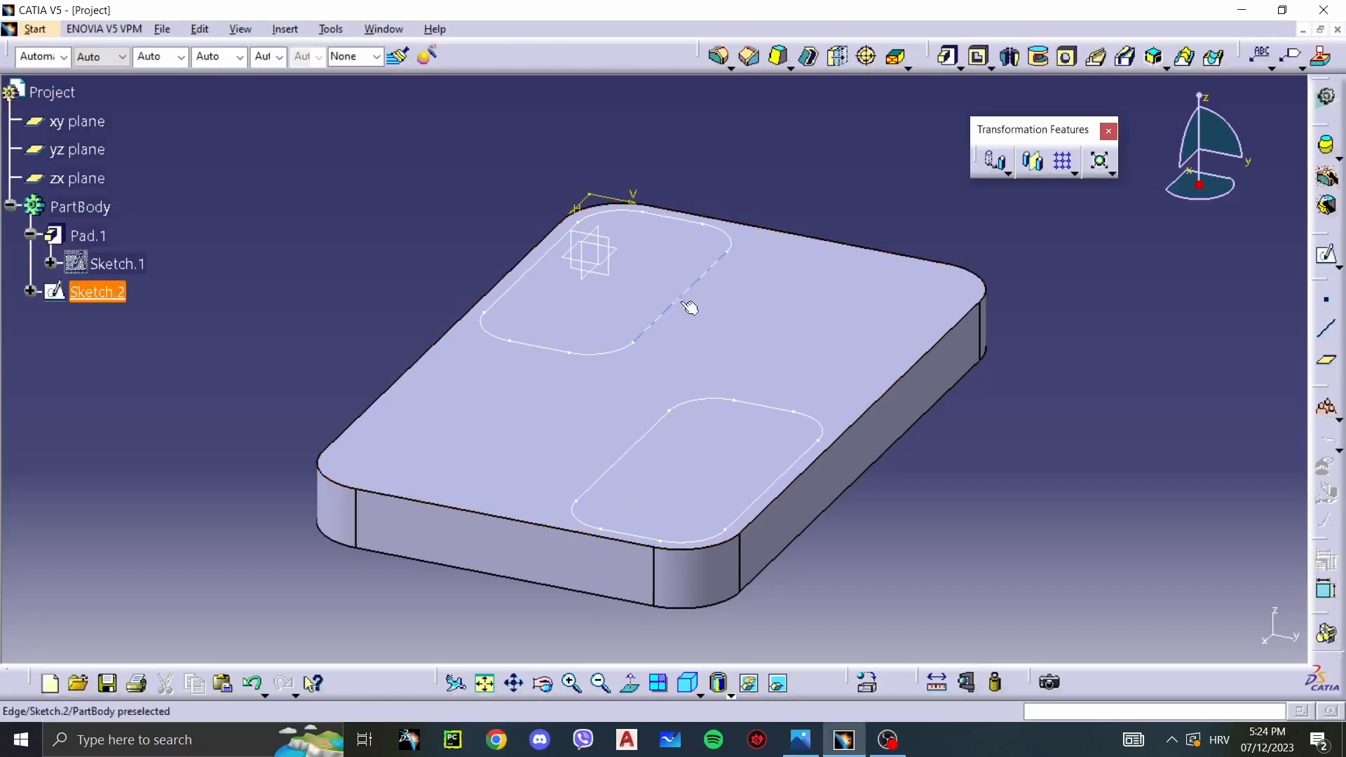
pyautogui.click(685, 304)
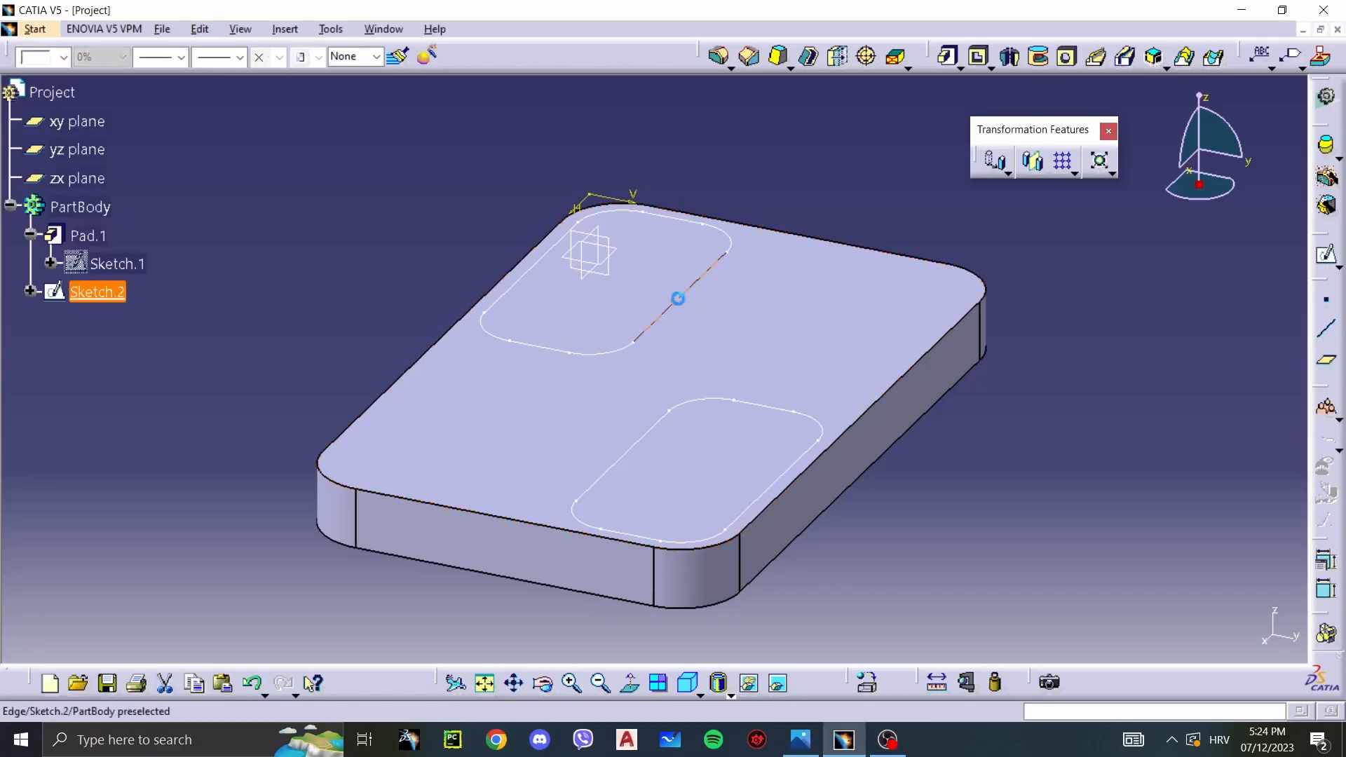
pyautogui.click(979, 58)
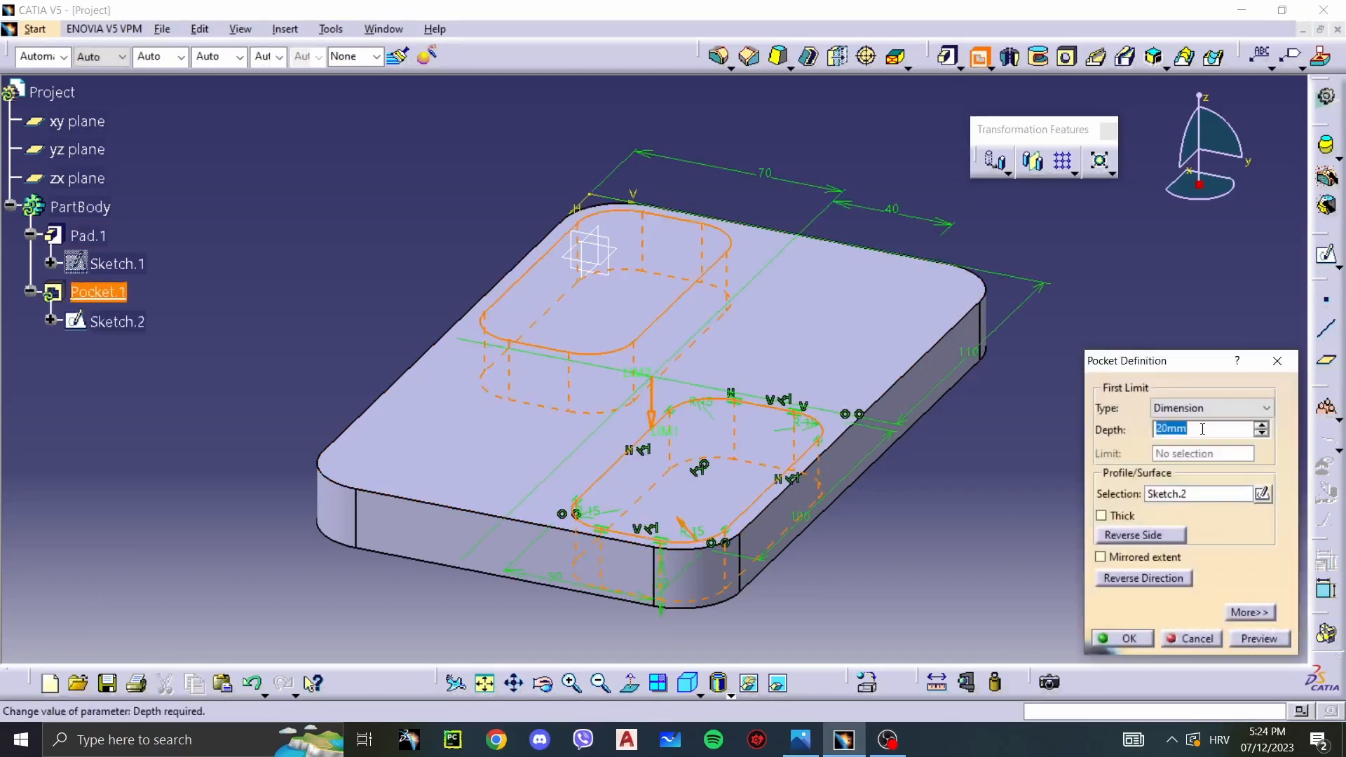
pyautogui.write('5')
pyautogui.press('Return')
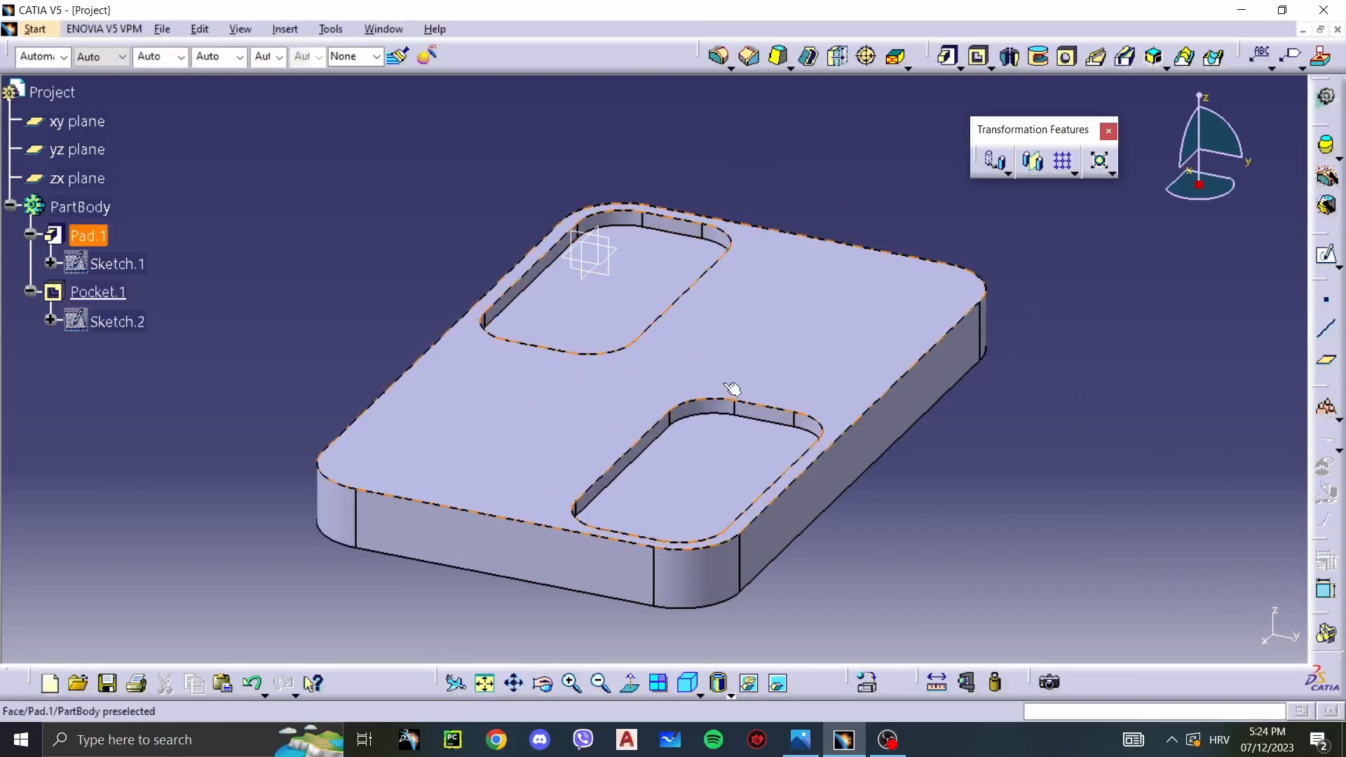
# Step: Start a sketch on the plate's top face and check the technical drawing for the position of the straight and curved slots
pyautogui.click(756, 358)
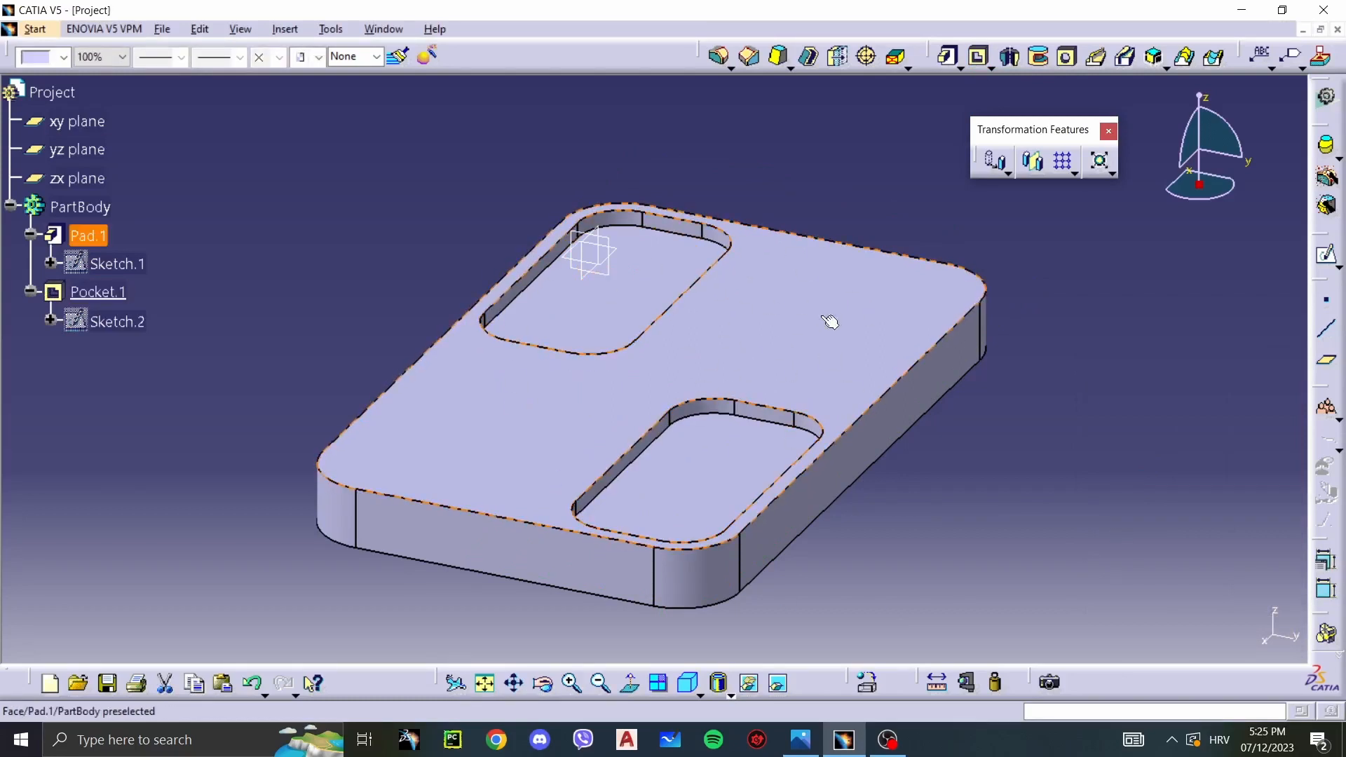
pyautogui.click(1325, 255)
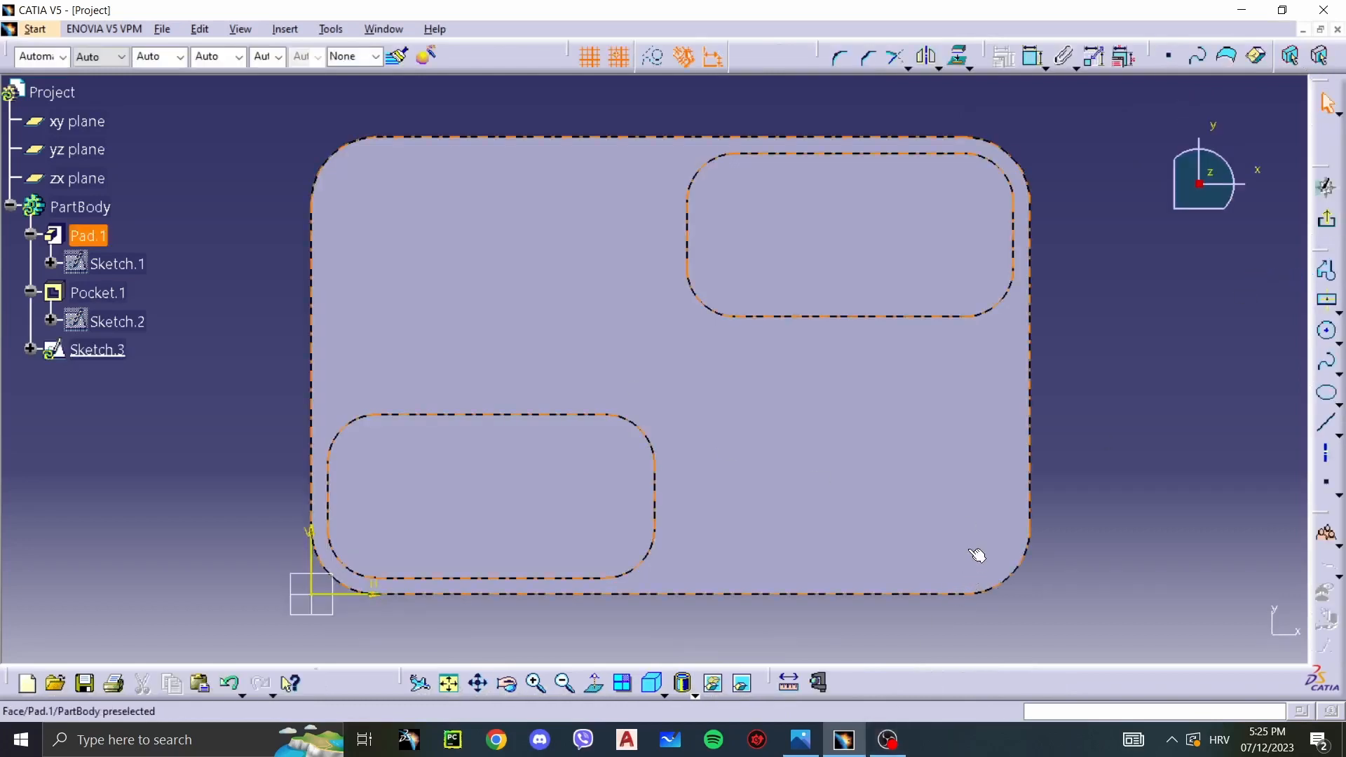
pyautogui.click(801, 739)
pyautogui.scroll(2, 707, 431)
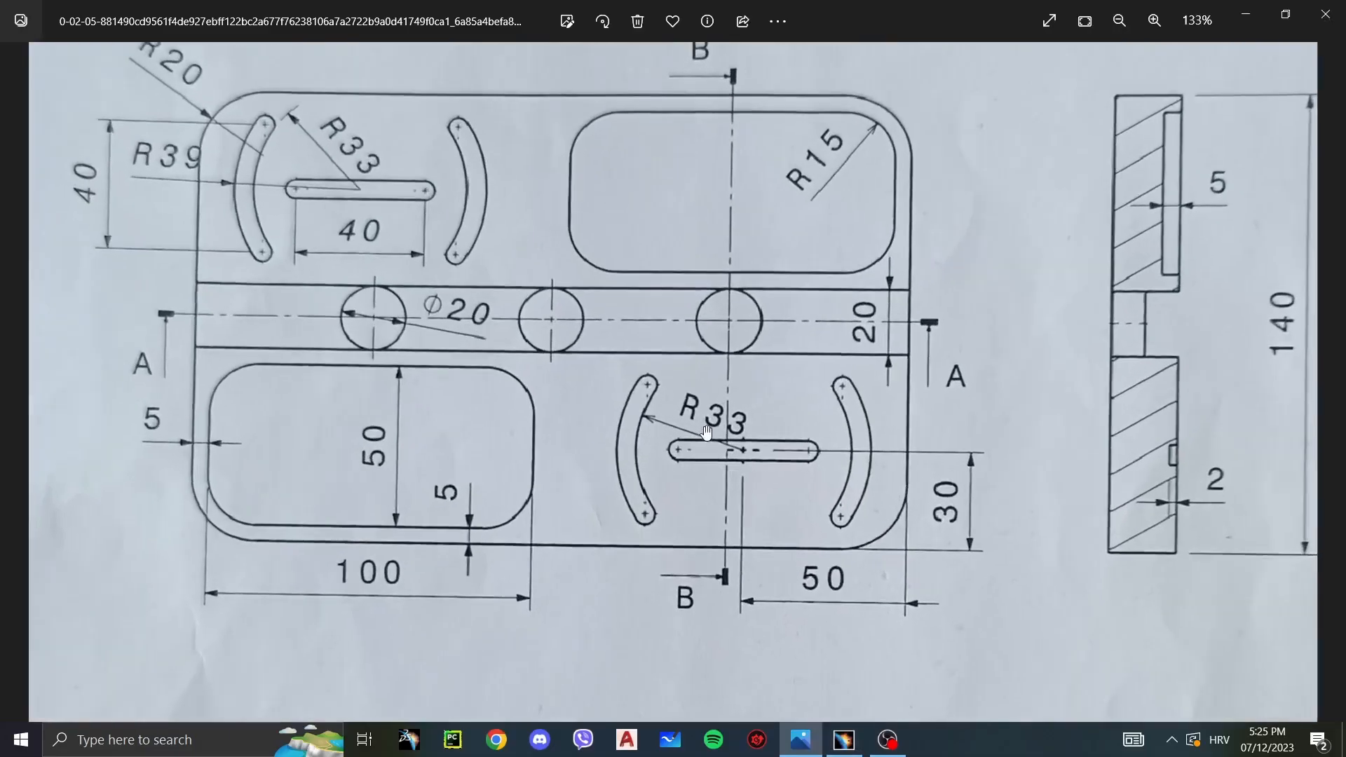
pyautogui.moveTo(733, 407); pyautogui.dragTo(749, 423)
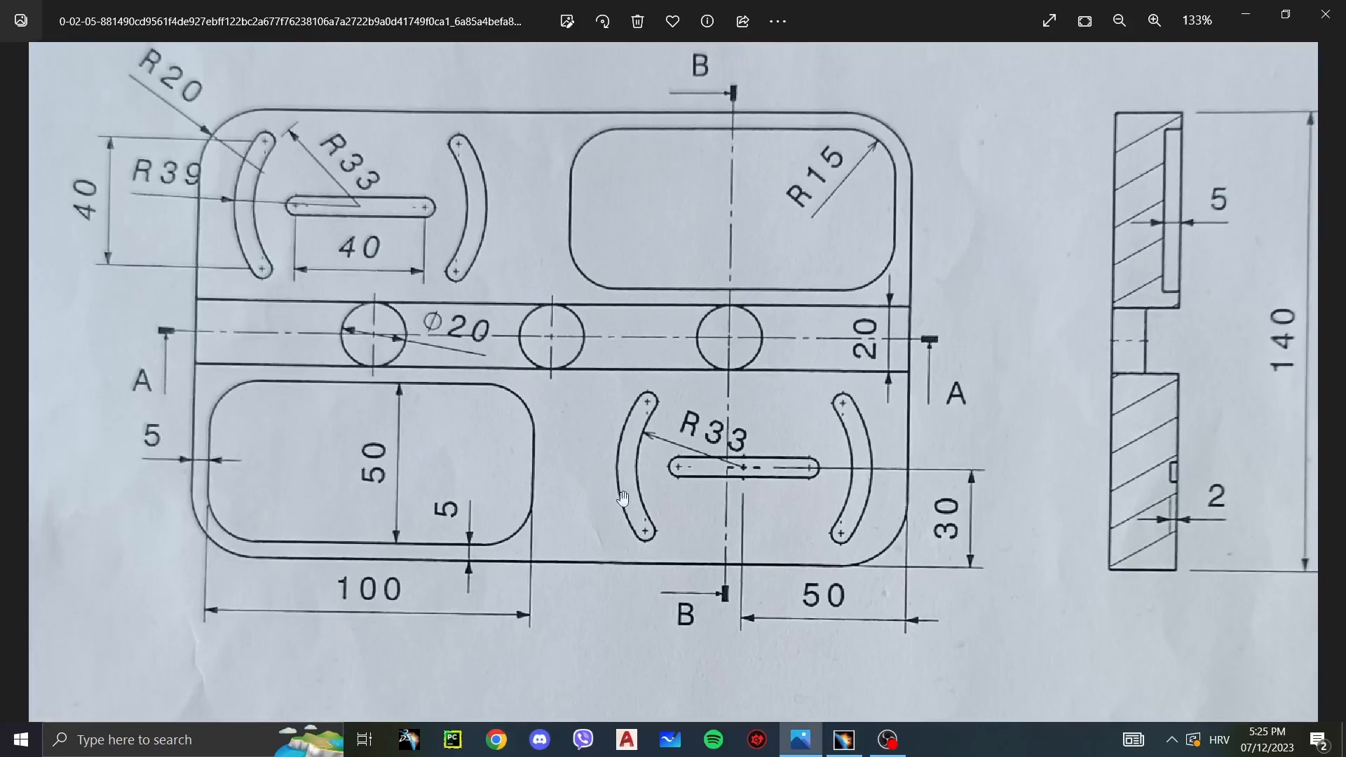
pyautogui.moveTo(306, 246); pyautogui.dragTo(324, 288)
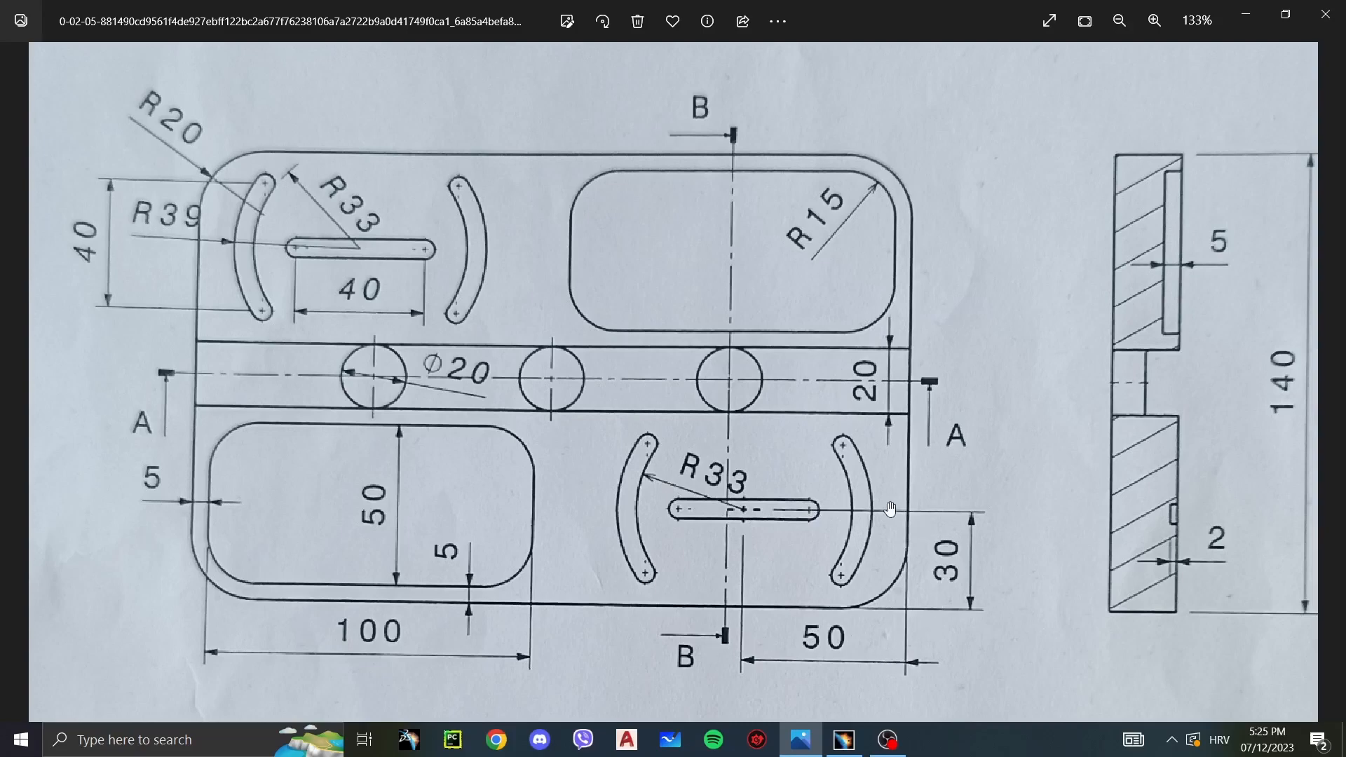
pyautogui.hotkey('alt', 'Tab')
# Step: Draw a vertical axis through the plate's middle at a horizontal coordinate of 110 mm
pyautogui.click(1325, 423)
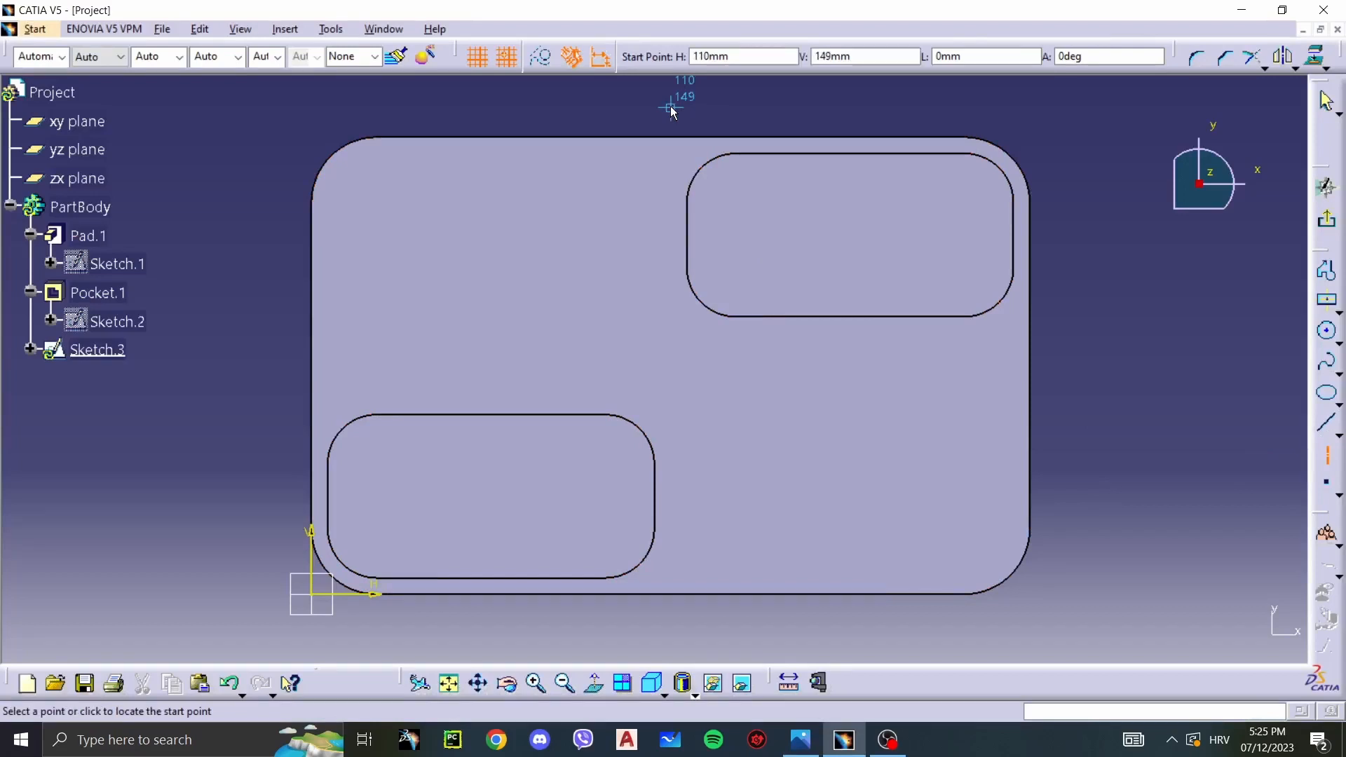
pyautogui.moveTo(730, 57); pyautogui.dragTo(682, 63)
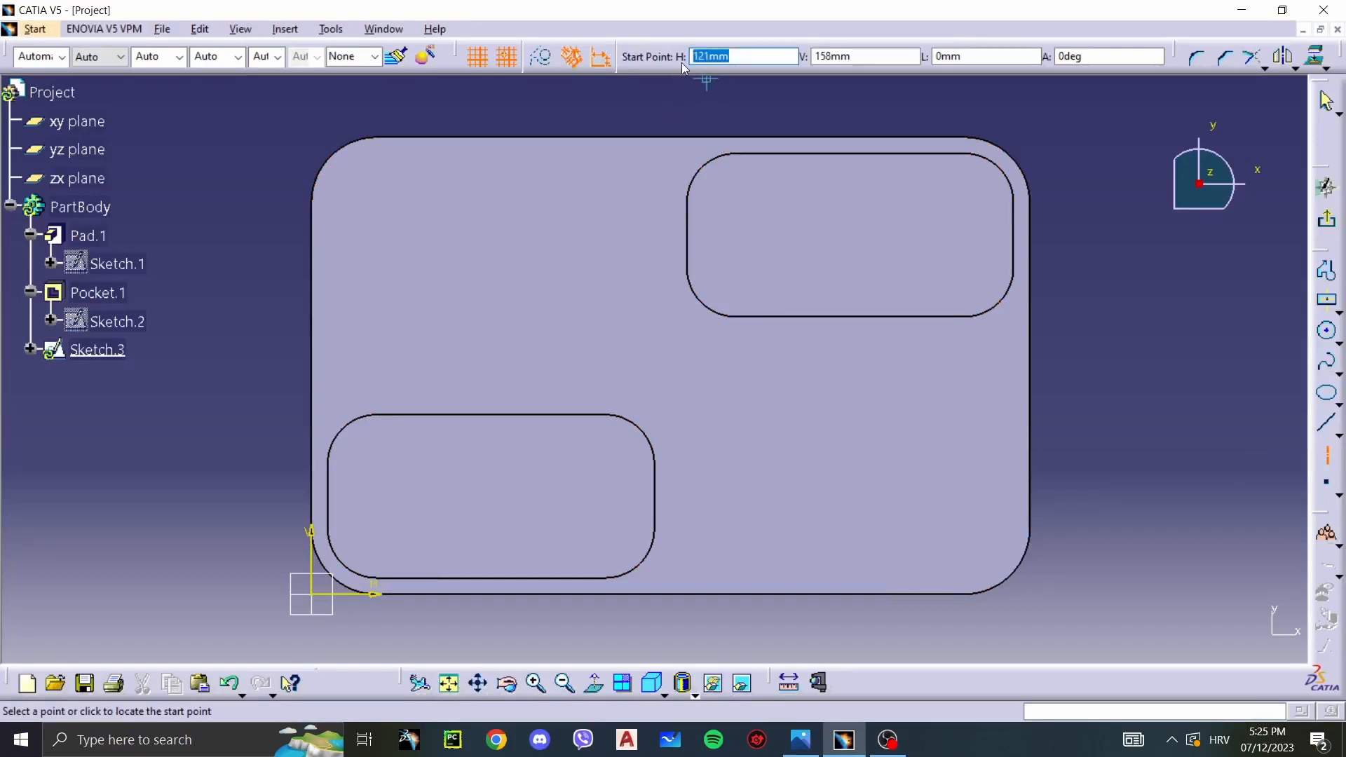
pyautogui.write('110')
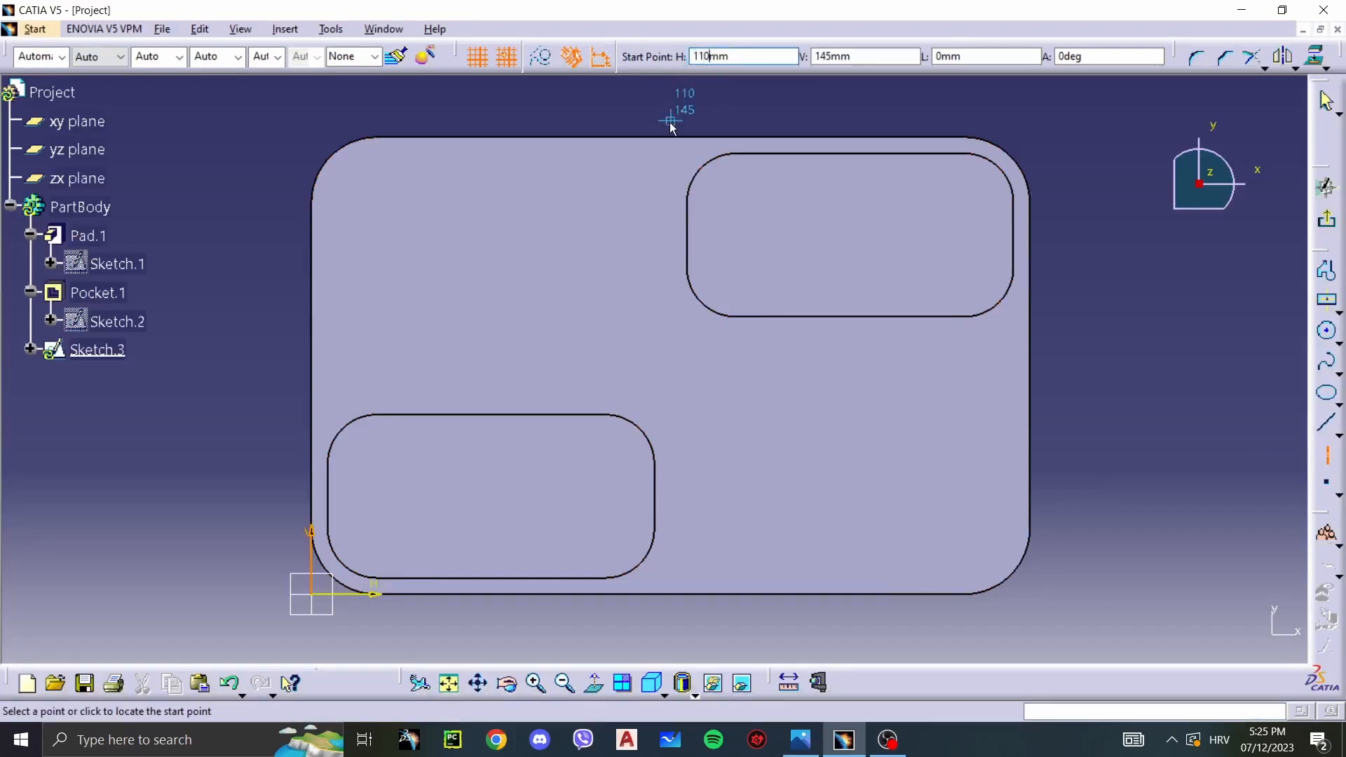
pyautogui.press('Return')
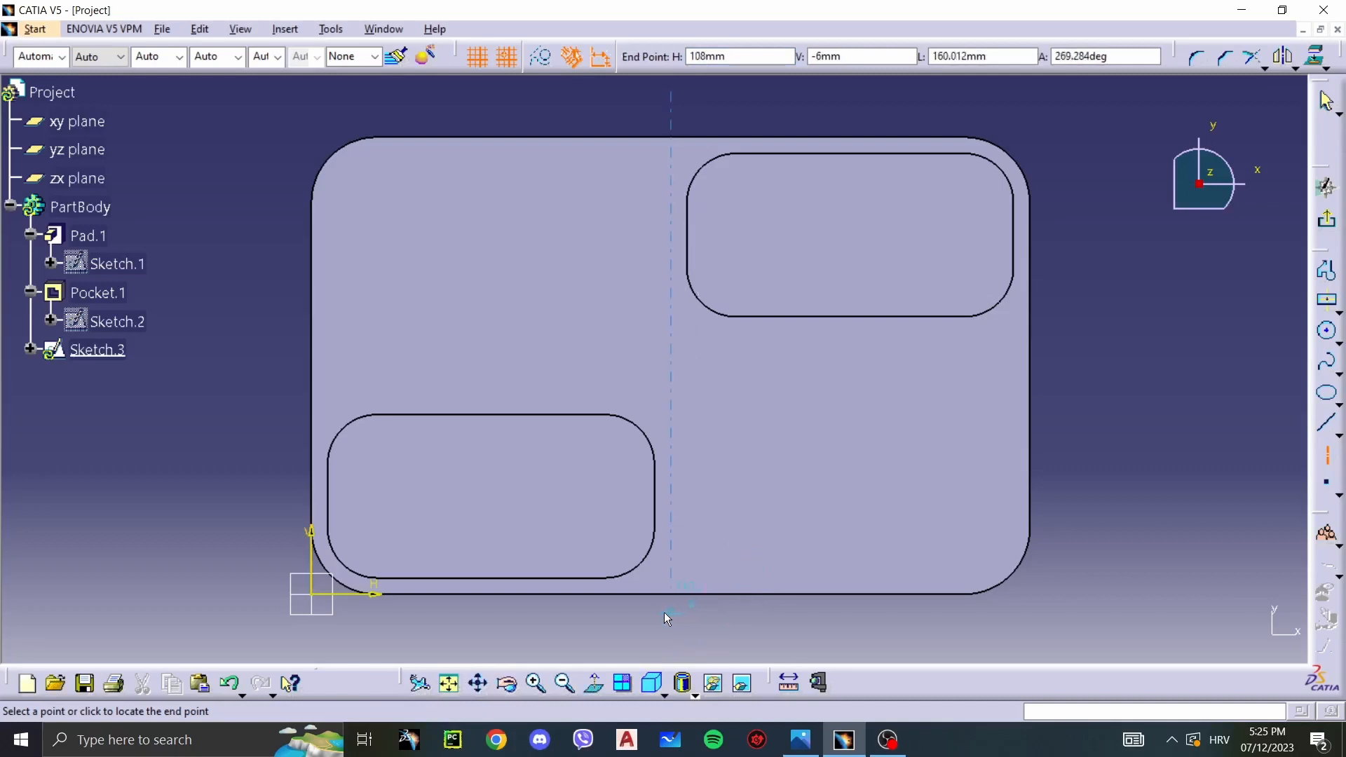
pyautogui.click(672, 616)
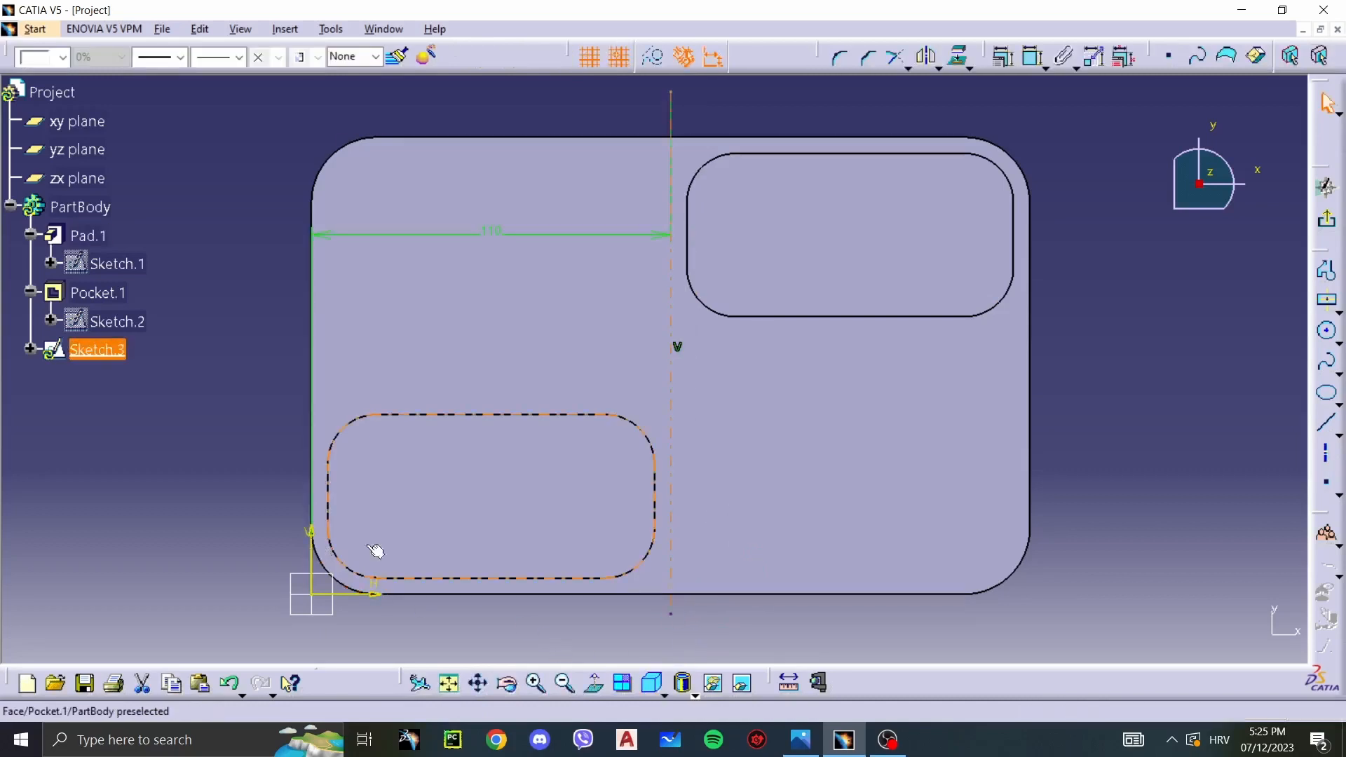
pyautogui.click(1163, 480)
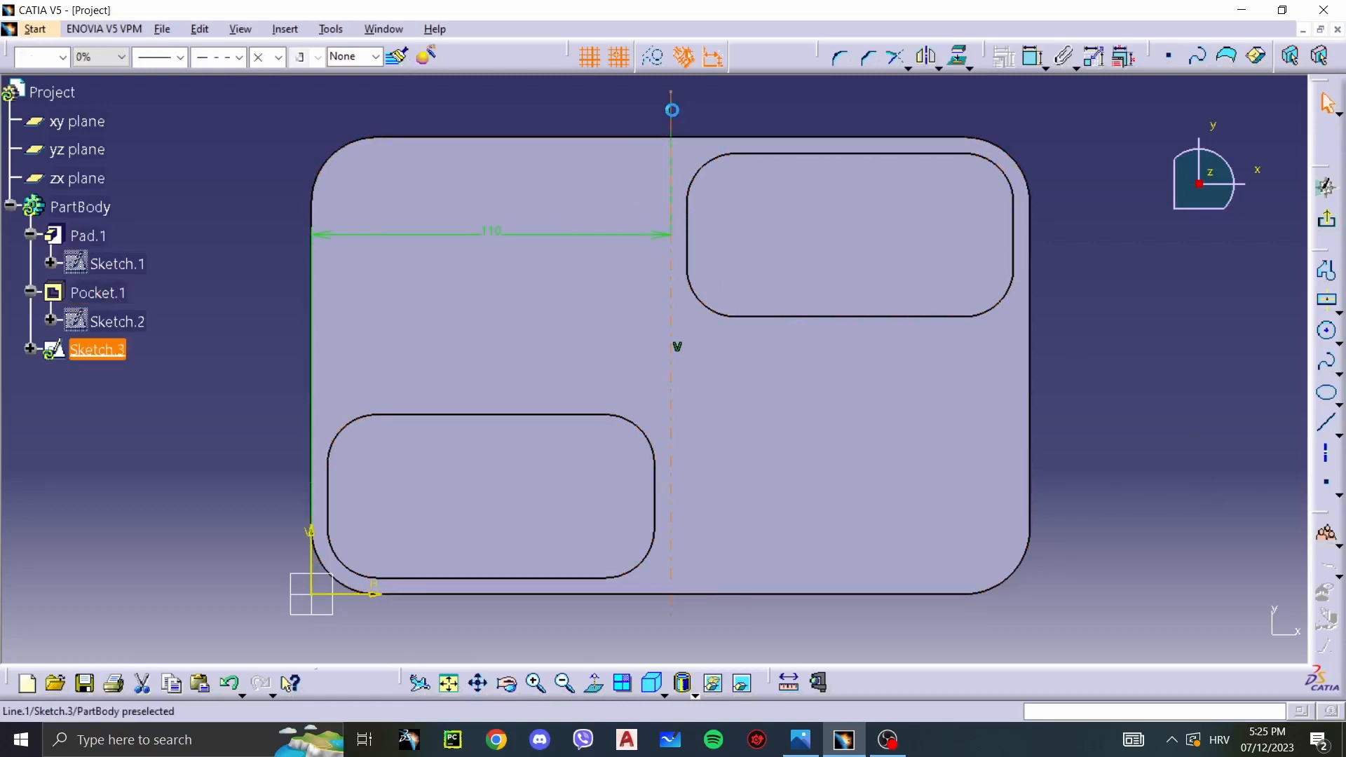
# Step: Delete the vertical centre axis and its leftover endpoint
pyautogui.click(671, 108)
pyautogui.press('Delete')
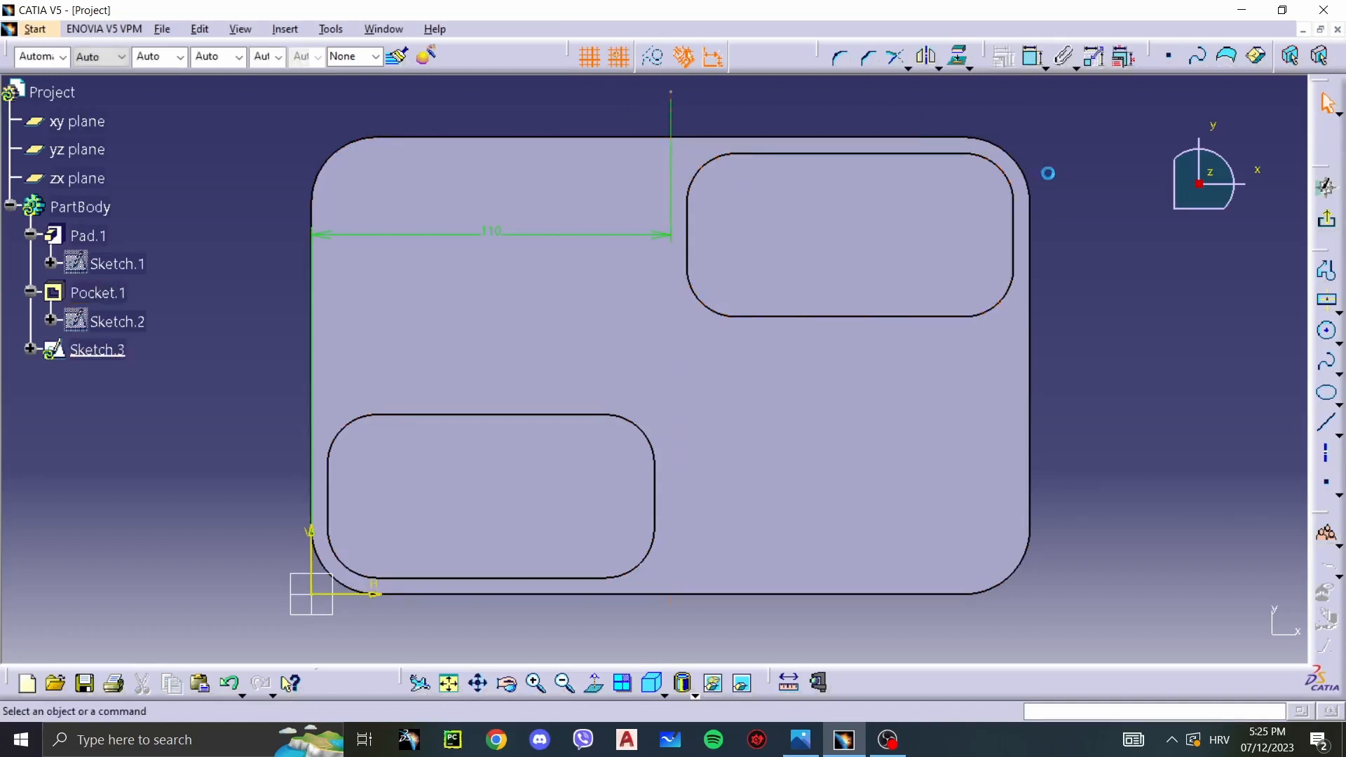
pyautogui.click(671, 98)
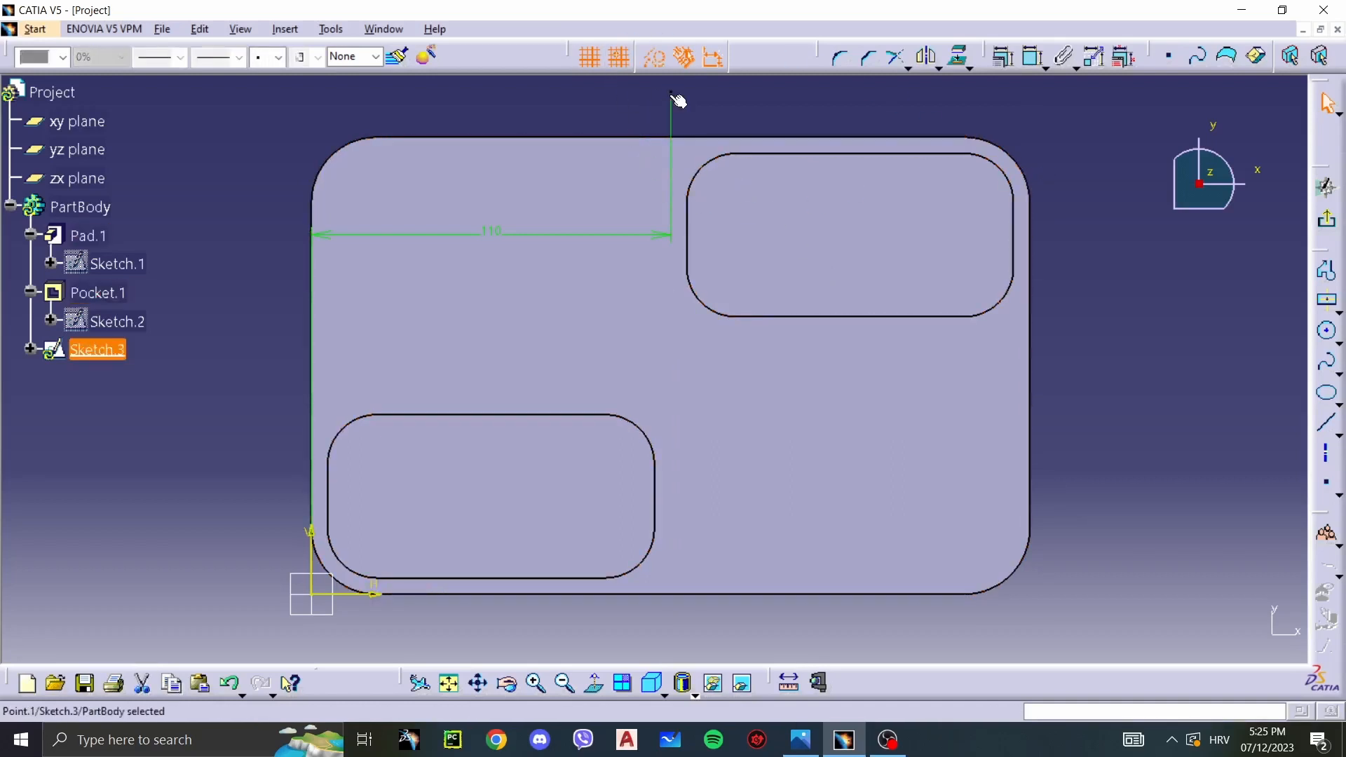
pyautogui.press('Delete')
# Step: Draw a vertical axis along the plate's right edge at a horizontal coordinate of 220 mm
pyautogui.click(1325, 455)
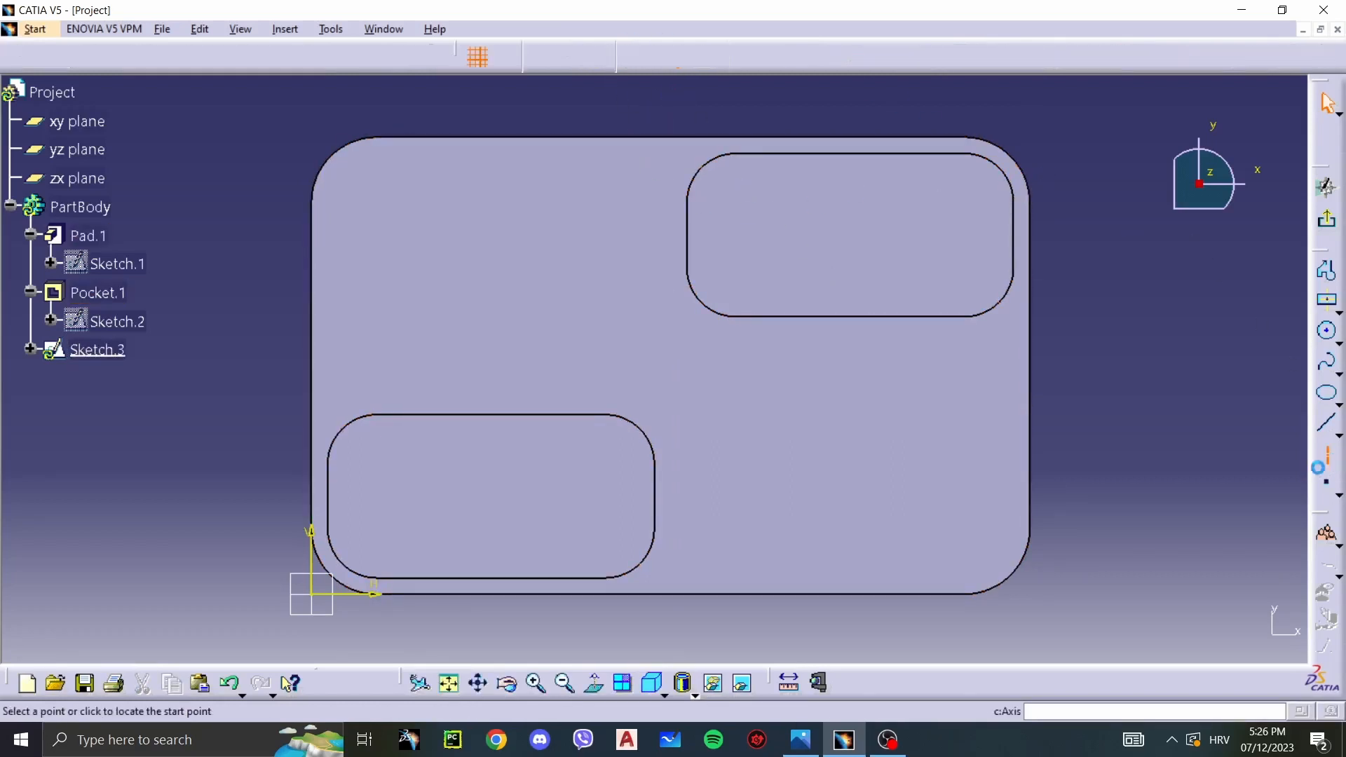
pyautogui.press('Tab')
pyautogui.press('Tab')
pyautogui.press('Tab')
pyautogui.press('Tab')
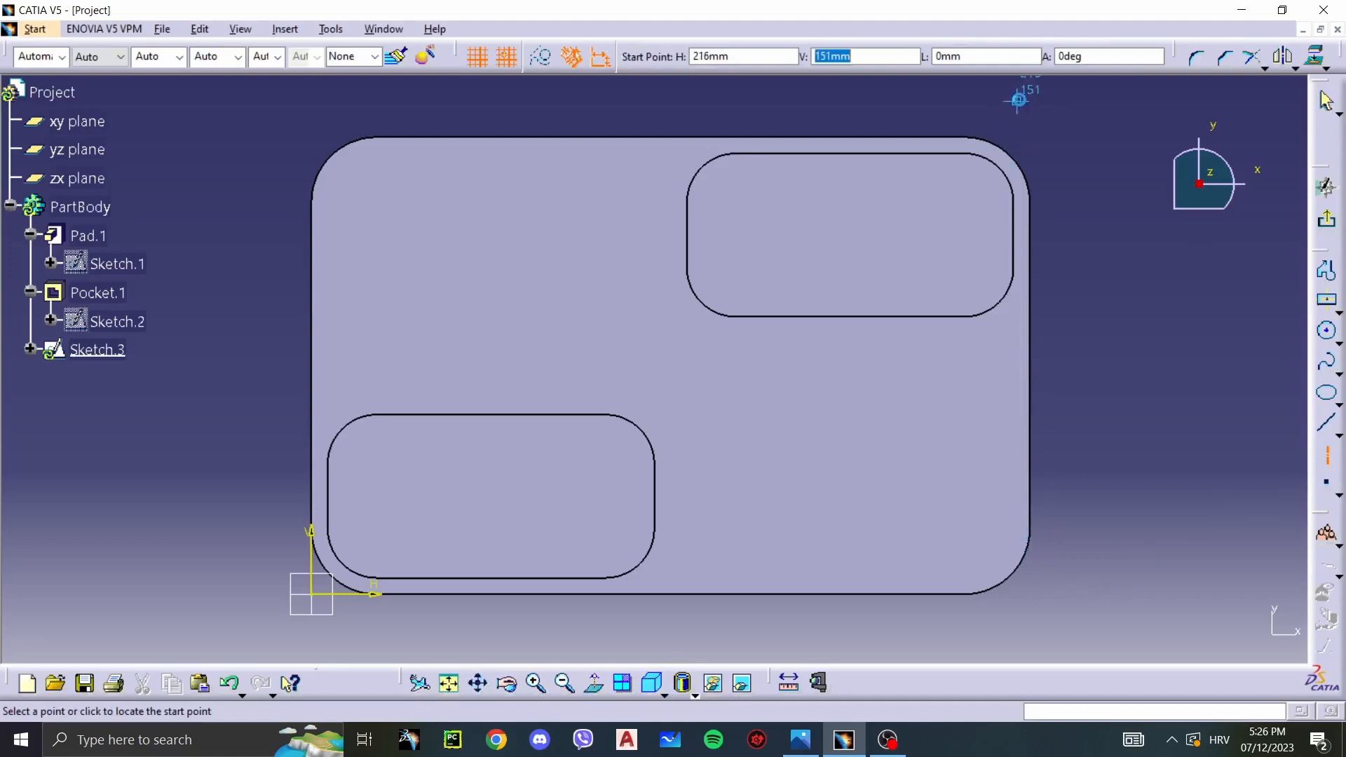
pyautogui.write('220')
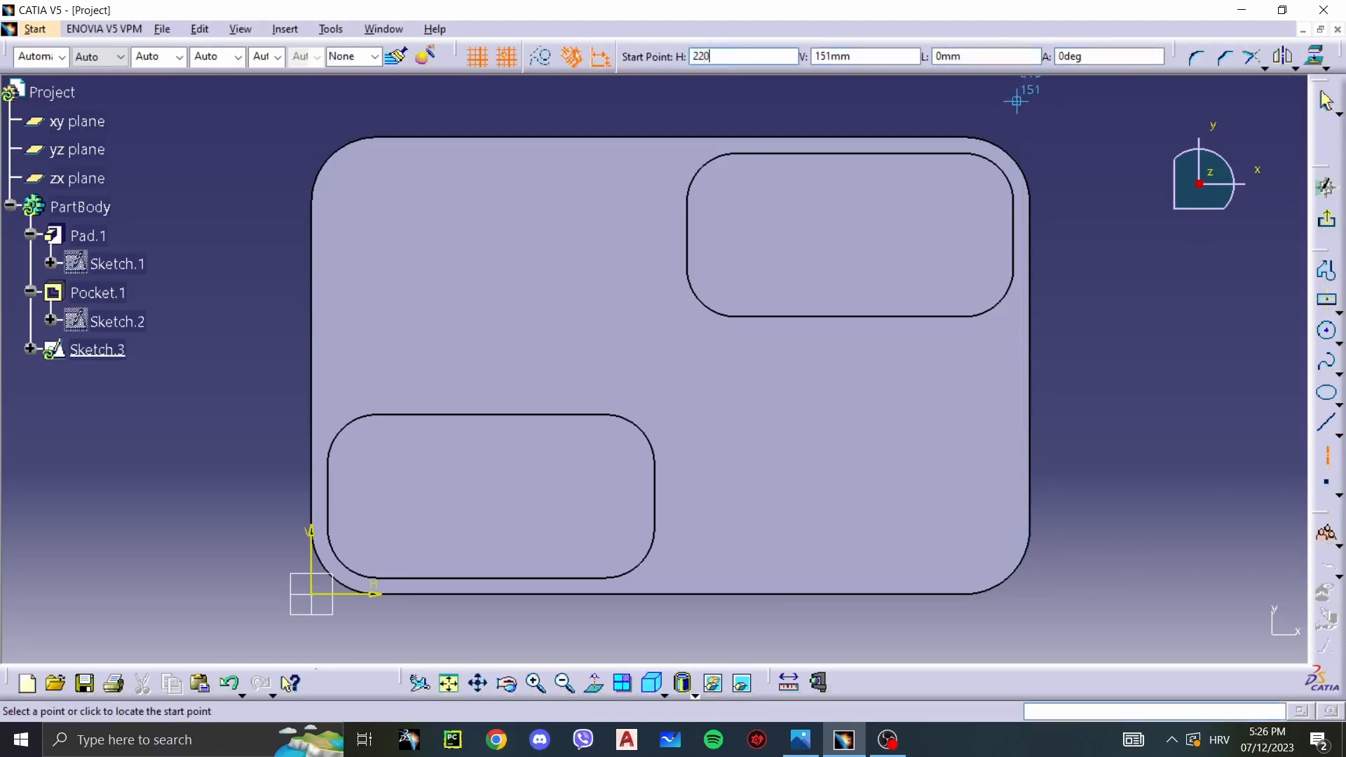
pyautogui.press('Return')
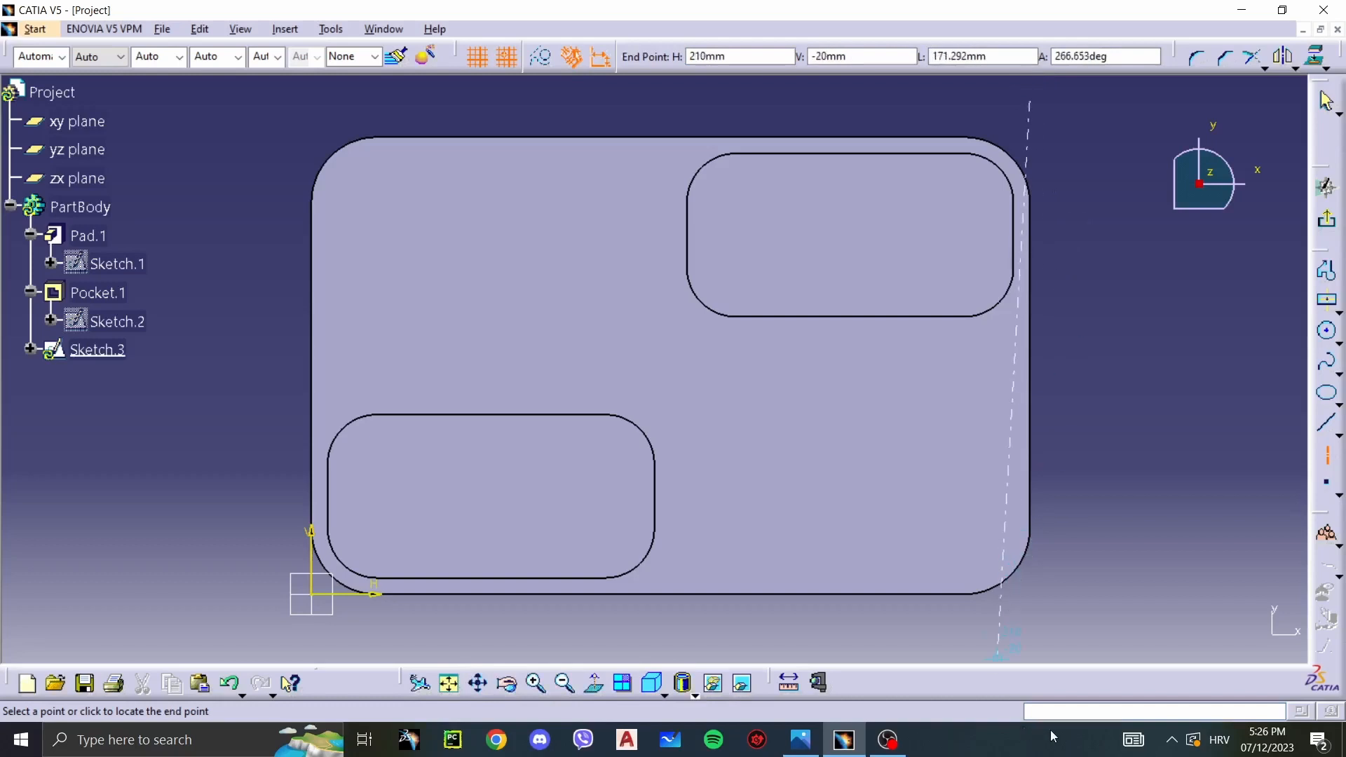
pyautogui.click(1029, 631)
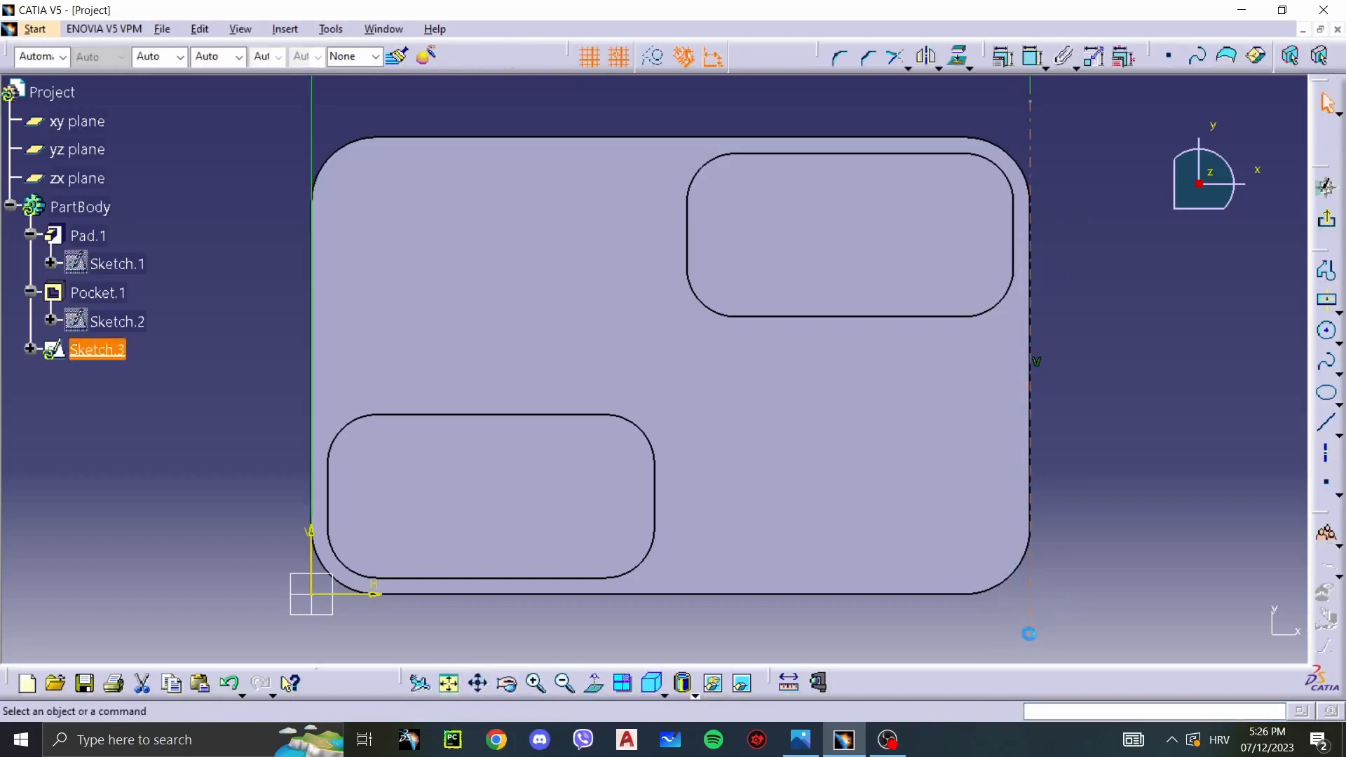
# Step: Offset the right-edge axis 50 mm towards the plate's interior and convert the offset line to a construction element
pyautogui.click(1036, 483)
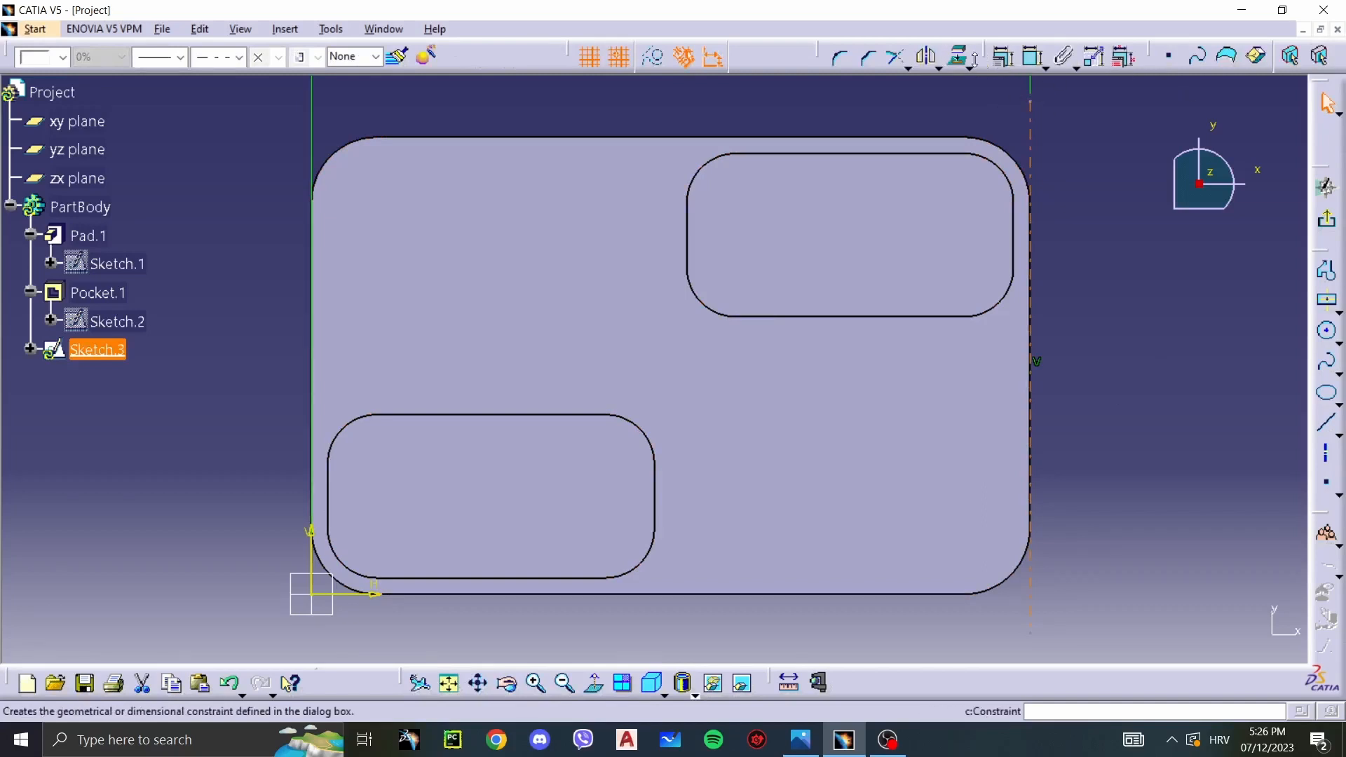
pyautogui.click(939, 68)
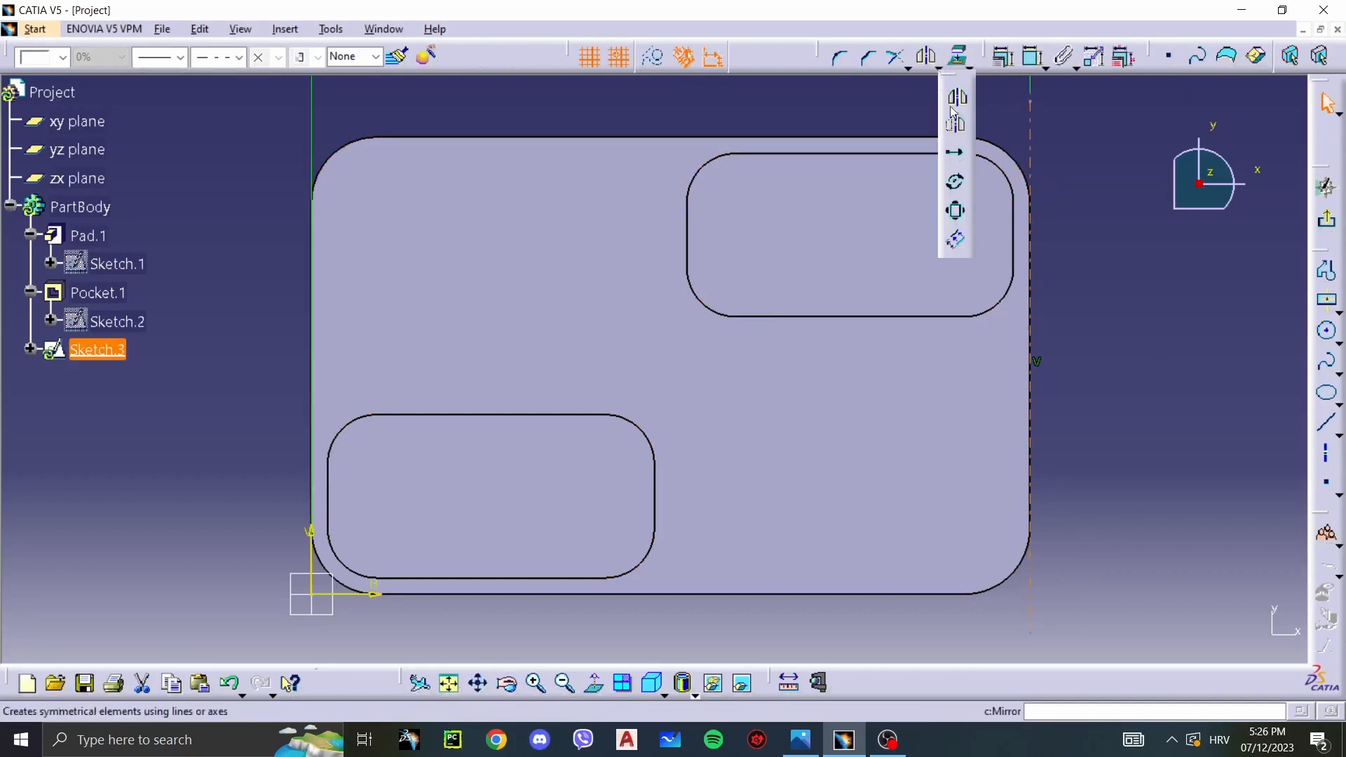
pyautogui.click(955, 239)
pyautogui.press('Tab')
pyautogui.press('Tab')
pyautogui.press('Tab')
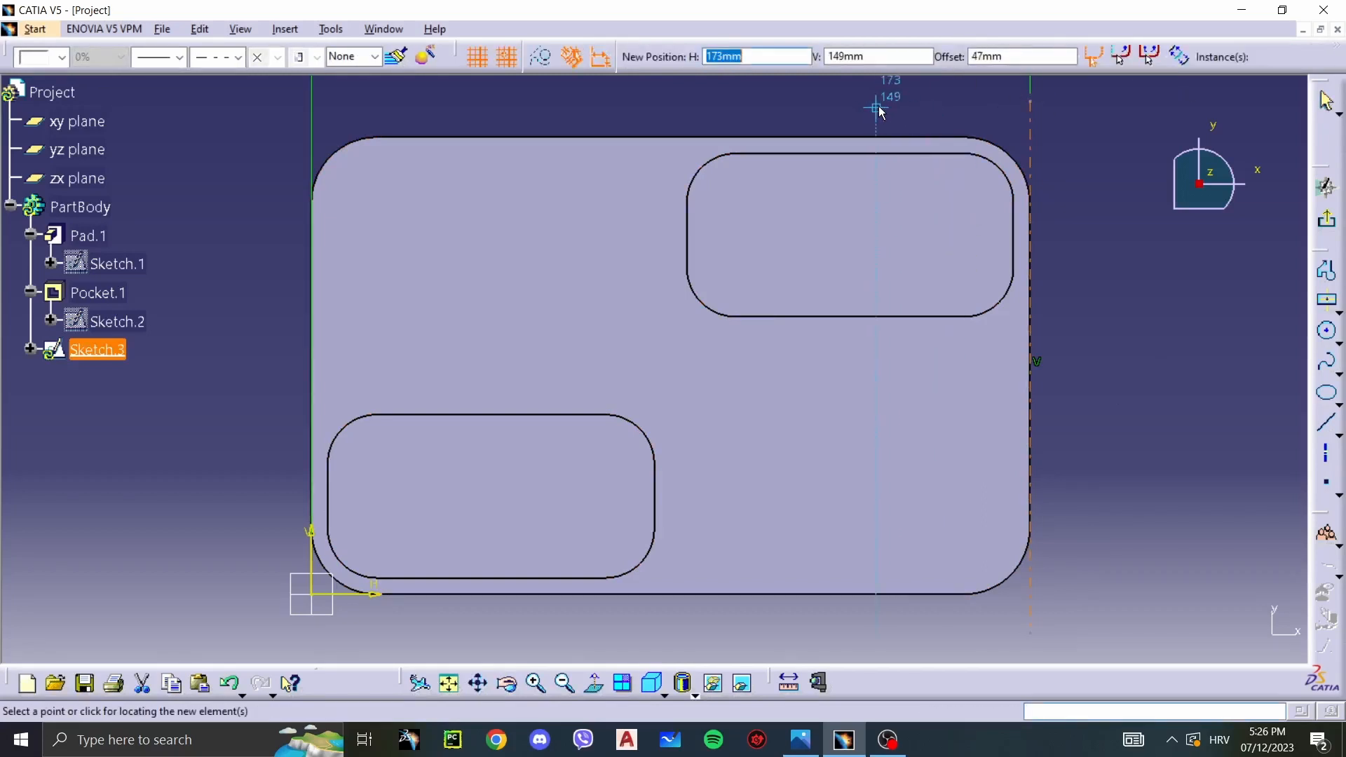
pyautogui.write('50')
pyautogui.press('Return')
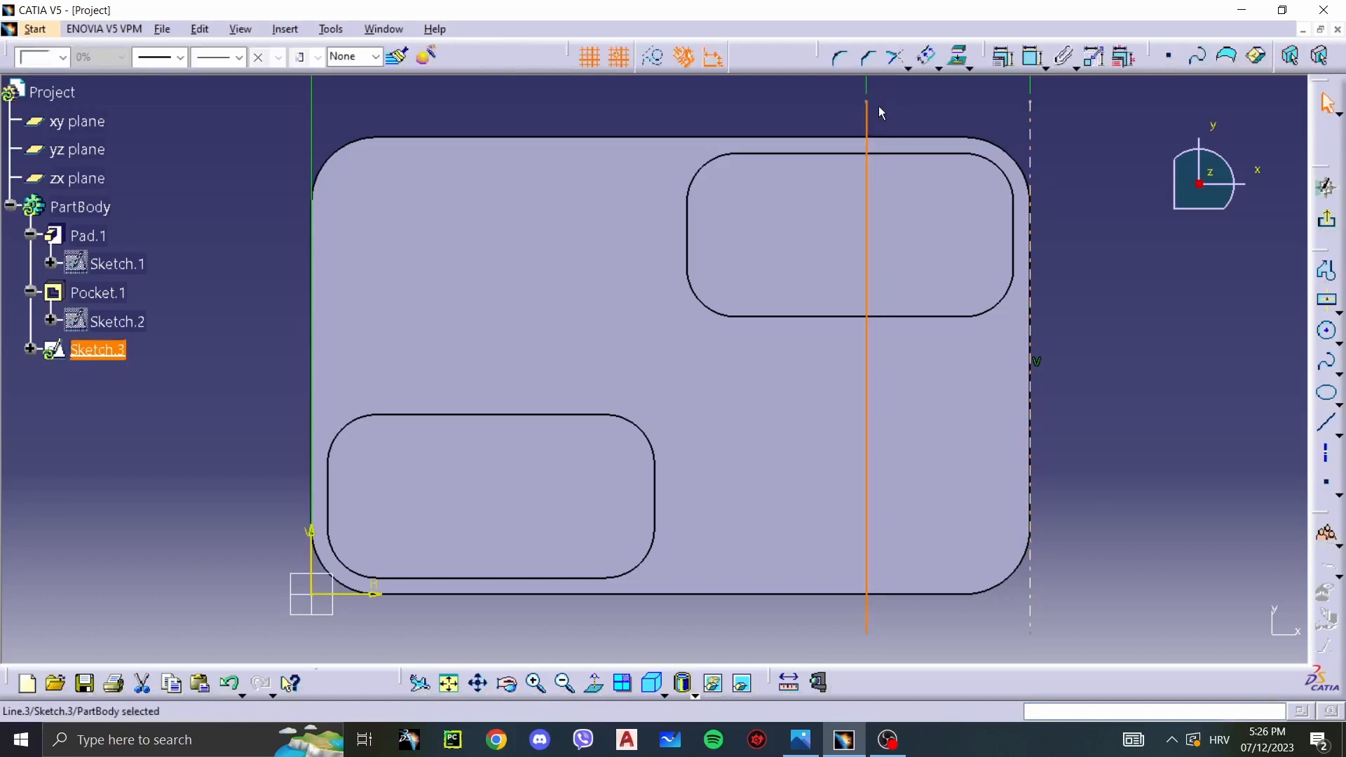
pyautogui.click(656, 61)
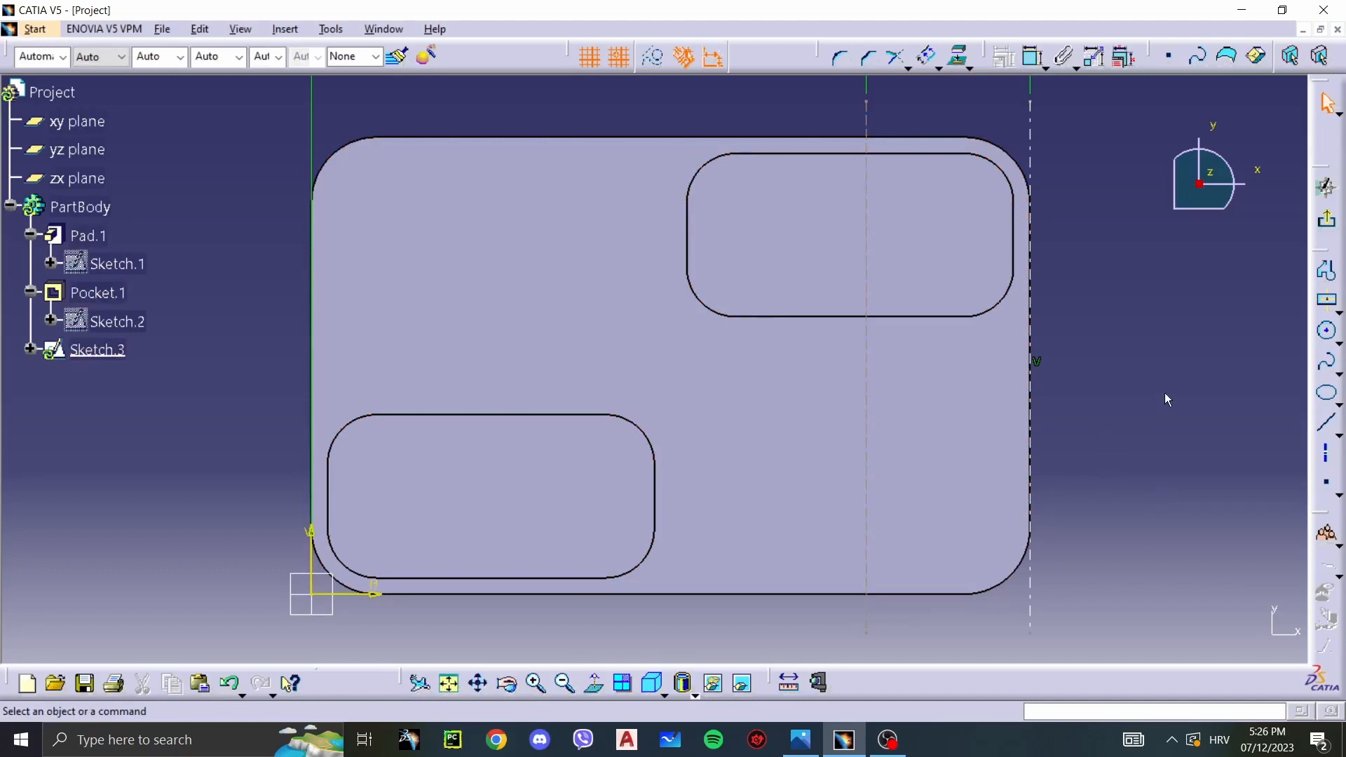
# Step: Check the drawing and draw a roughly horizontal axis across the whole plate, starting at a vertical coordinate of 70 mm
pyautogui.hotkey('alt', 'Tab')
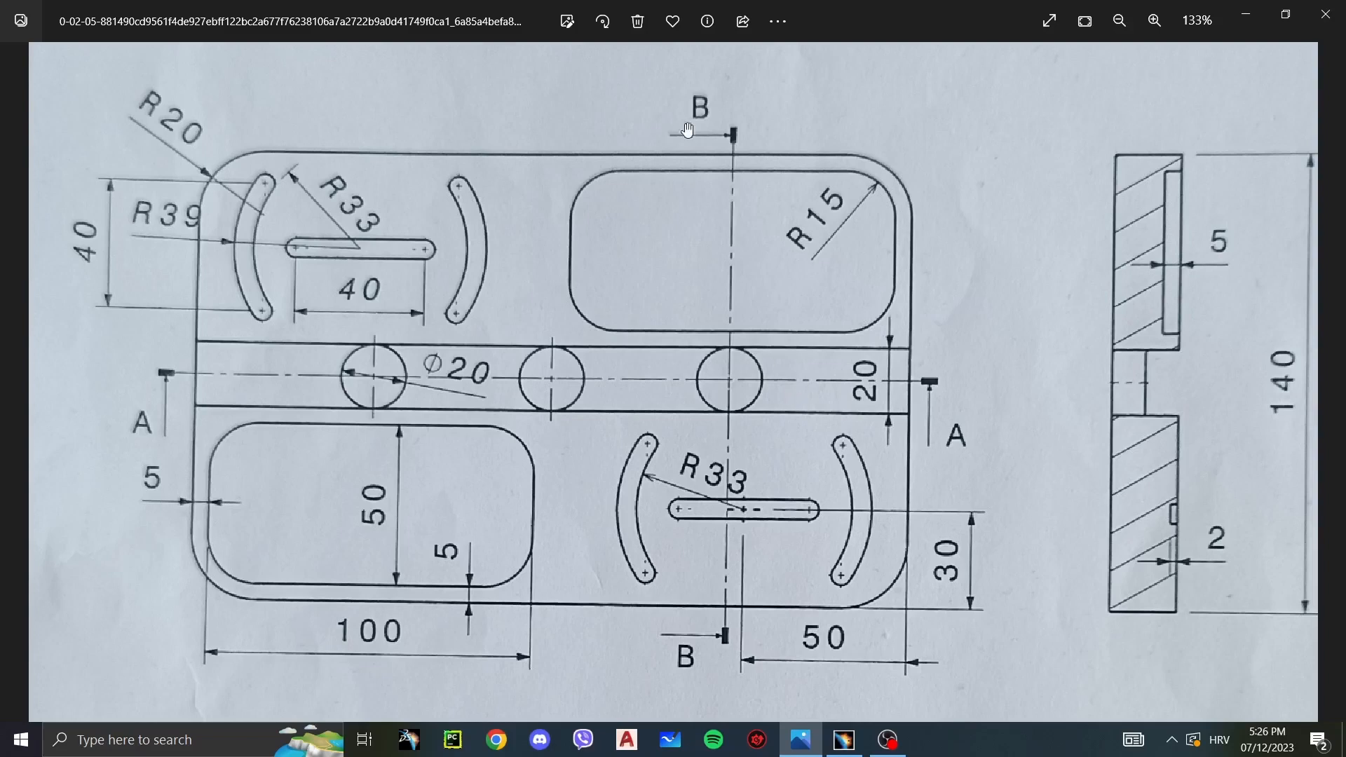
pyautogui.hotkey('alt', 'Tab')
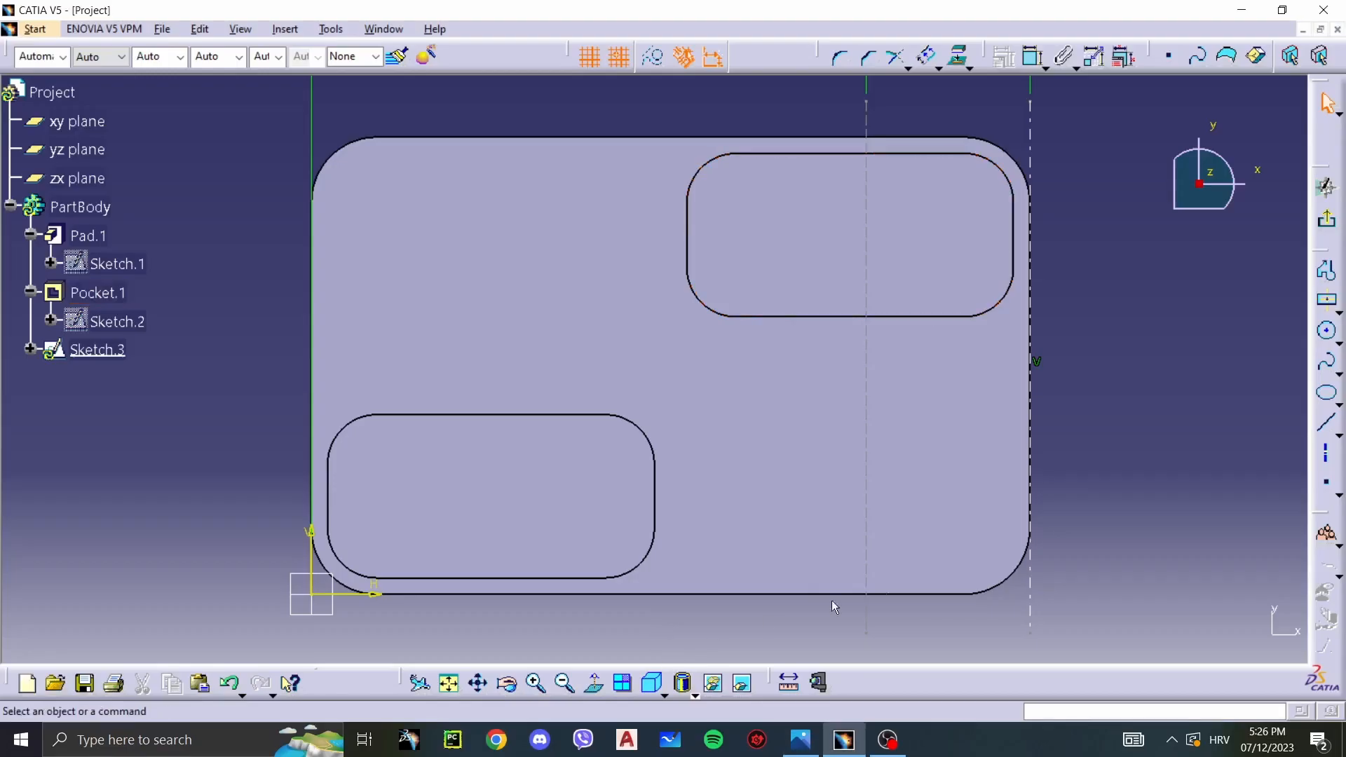
pyautogui.click(1325, 452)
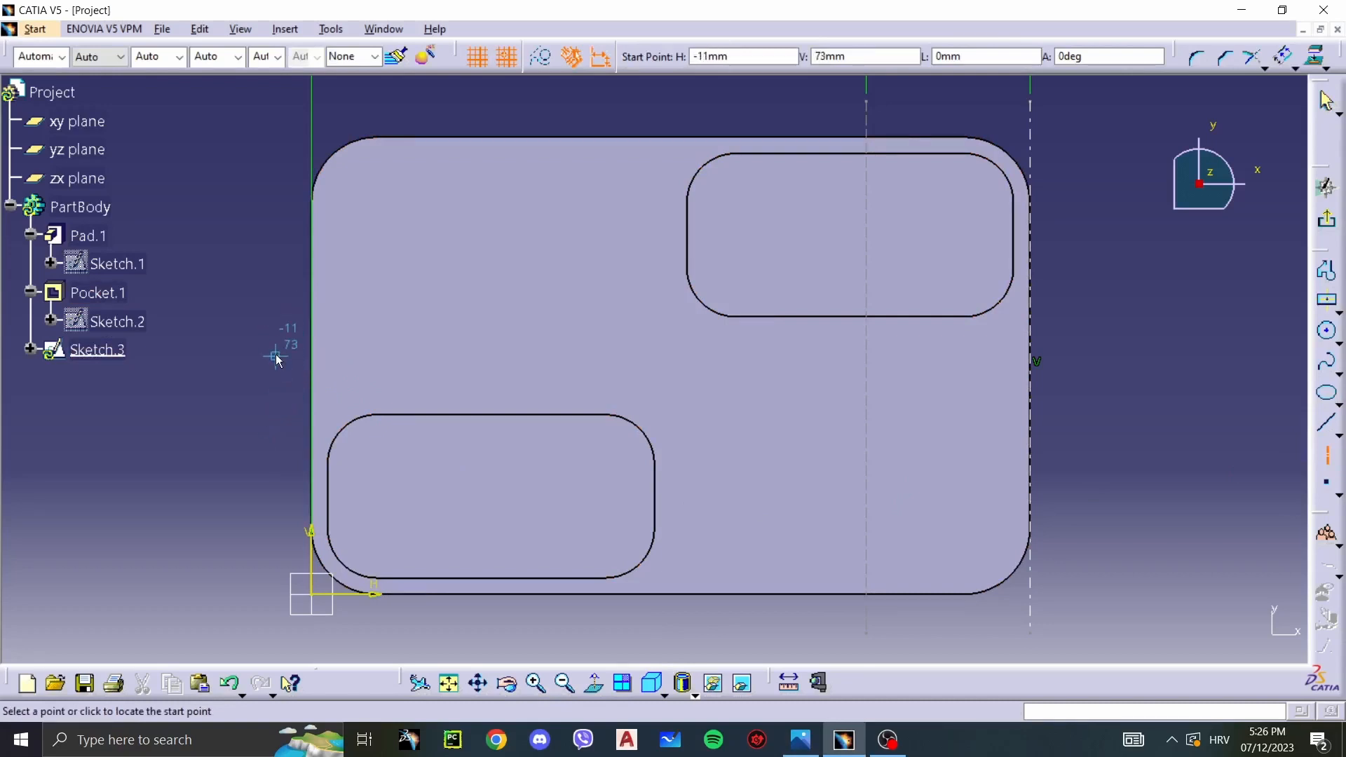
pyautogui.press('Tab')
pyautogui.write('7')
pyautogui.press('Return')
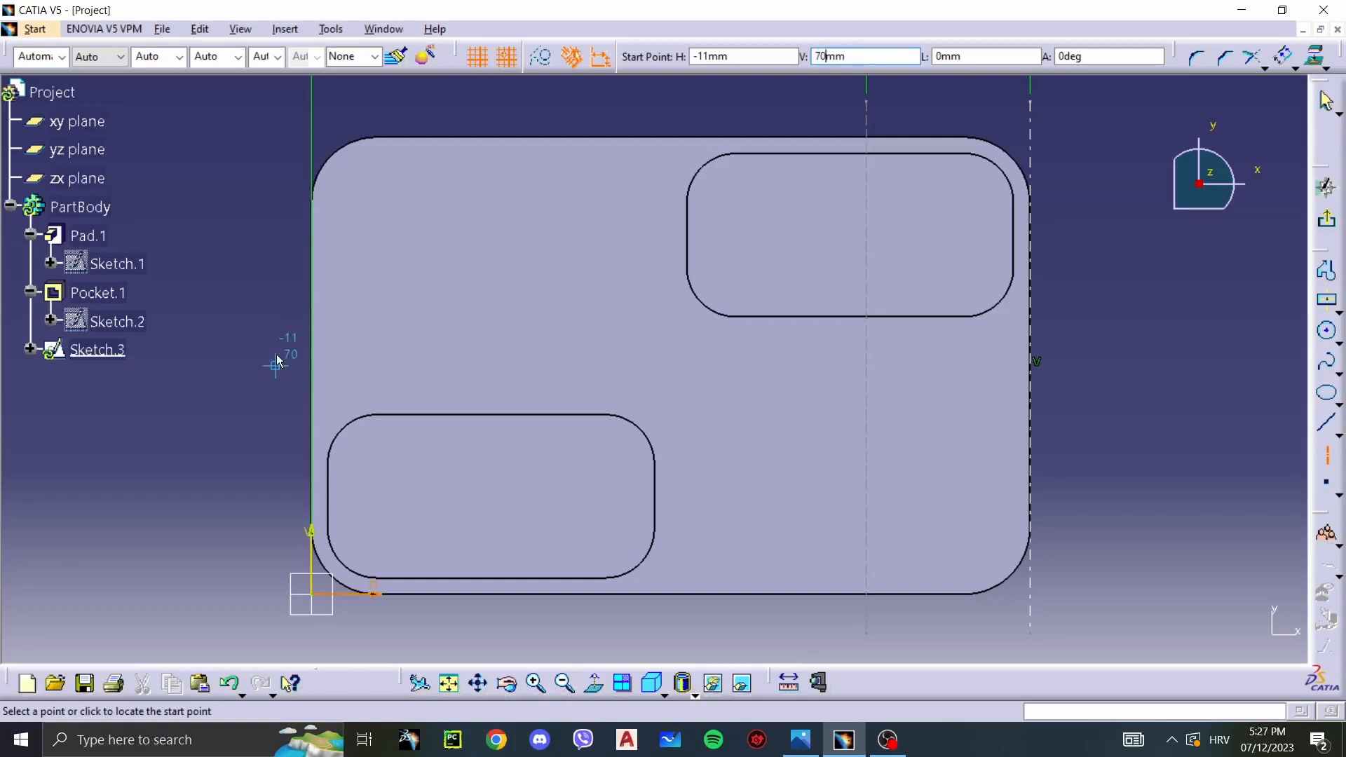
pyautogui.click(226, 365)
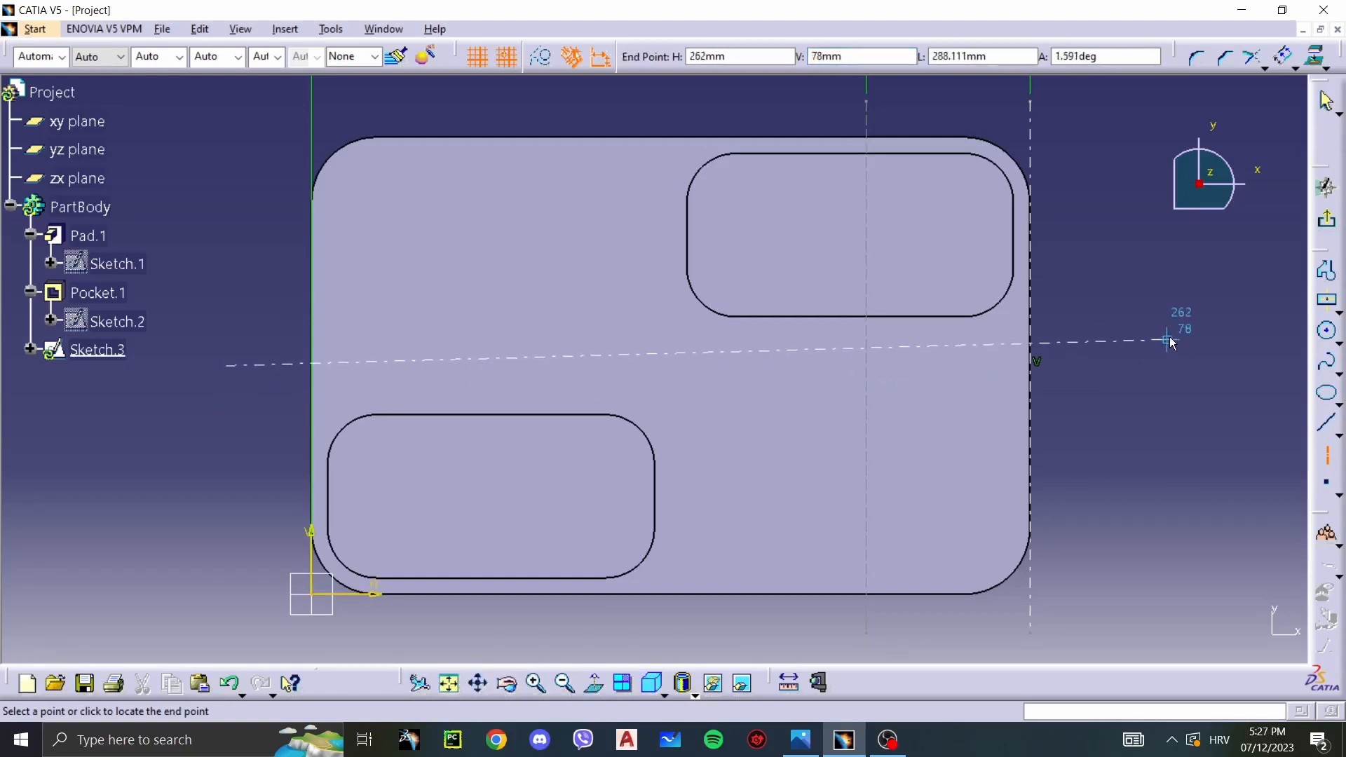
pyautogui.click(1160, 379)
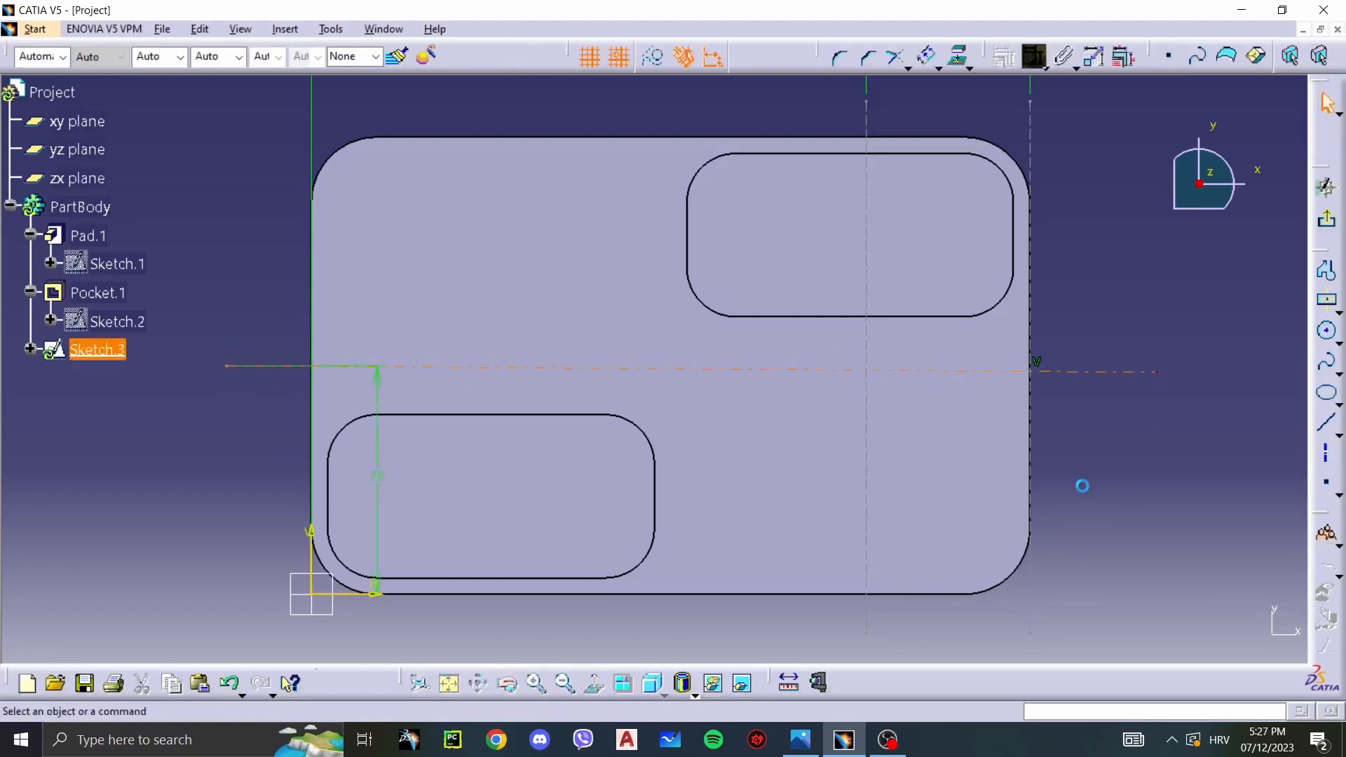
# Step: Offset the horizontal middle axis 40 mm towards the plate's lower edge and convert the offset line to a construction element
pyautogui.click(1105, 375)
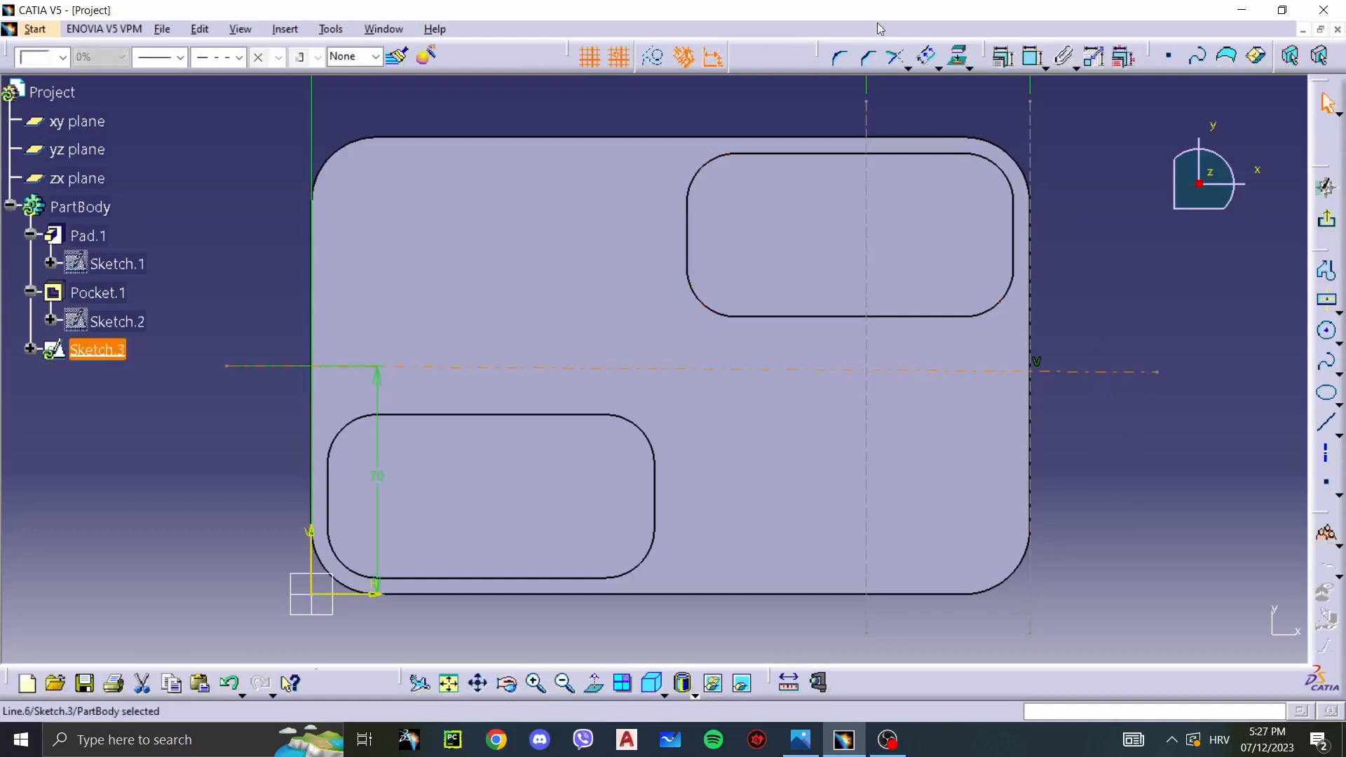
pyautogui.click(926, 56)
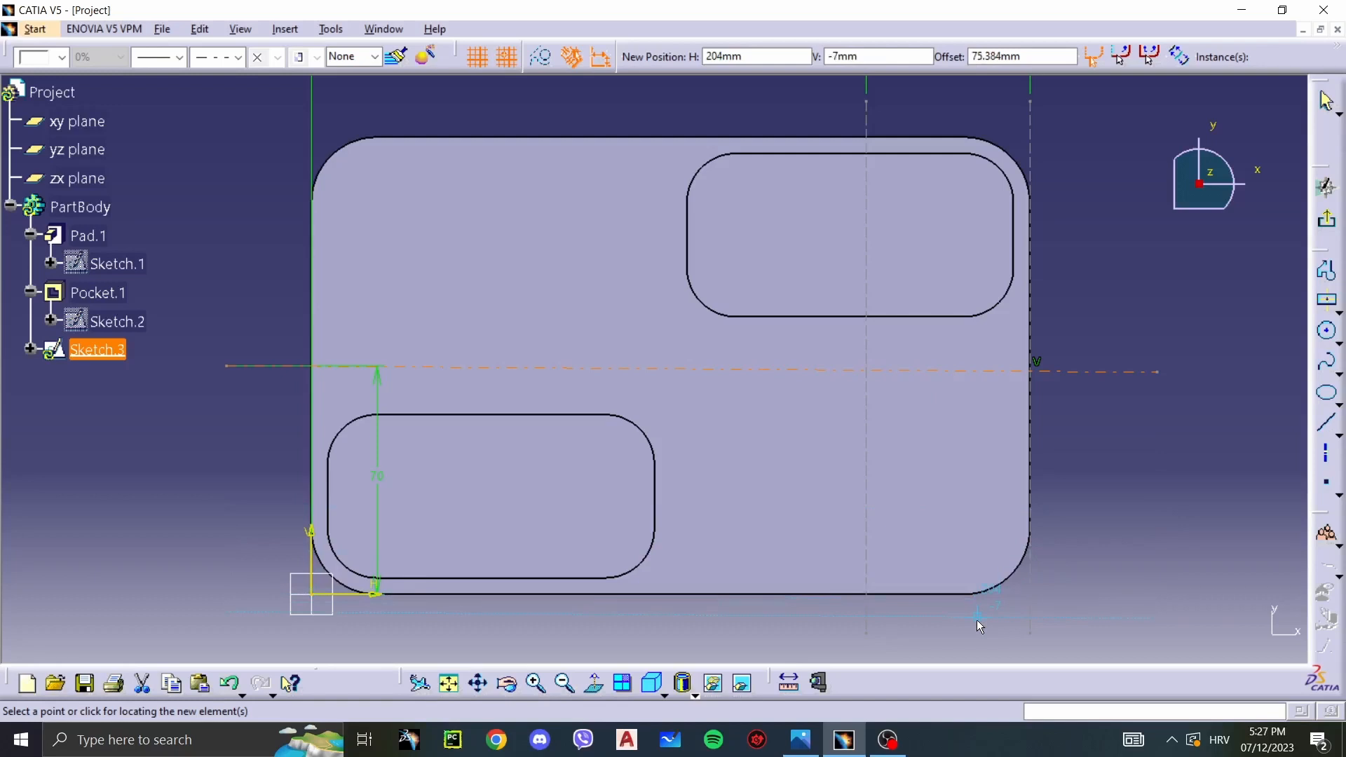
pyautogui.press('Tab')
pyautogui.press('Tab')
pyautogui.press('Tab')
pyautogui.write('40')
pyautogui.press('Return')
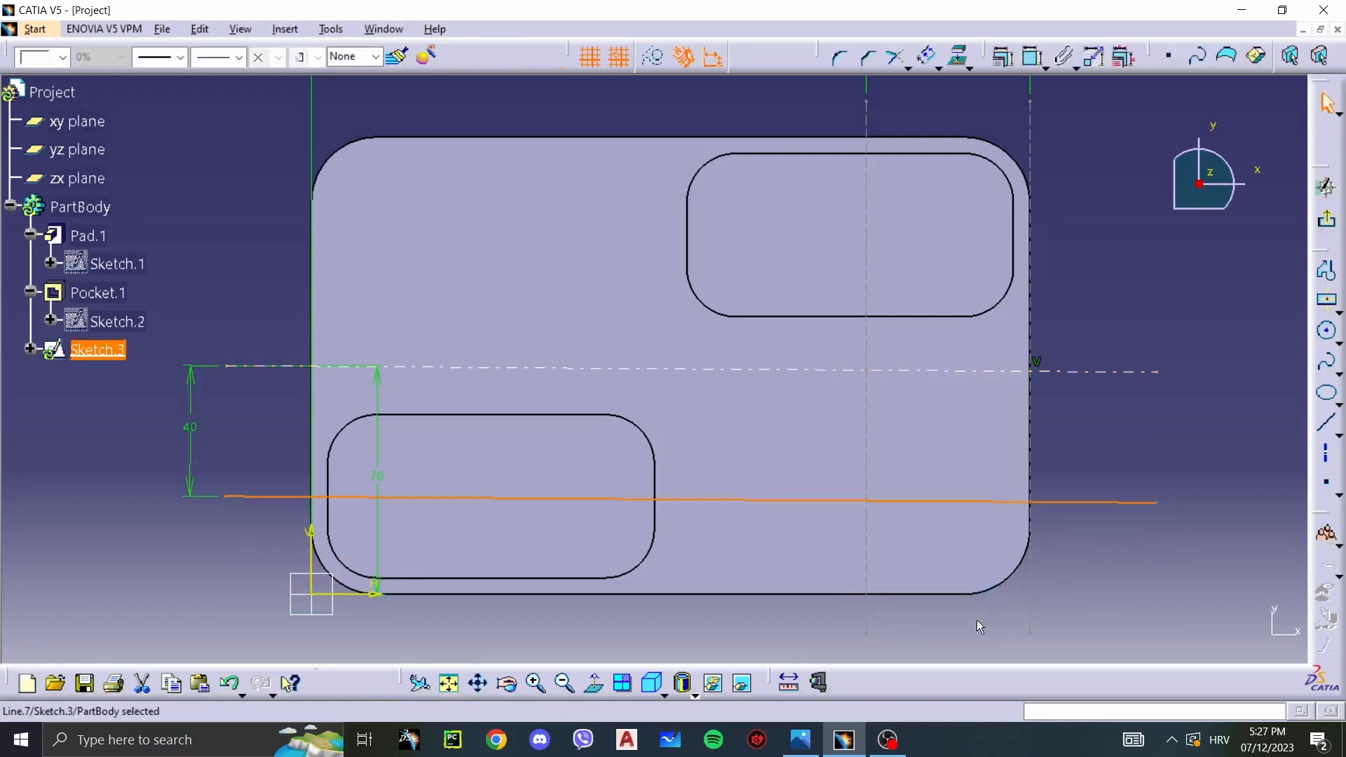
pyautogui.click(644, 62)
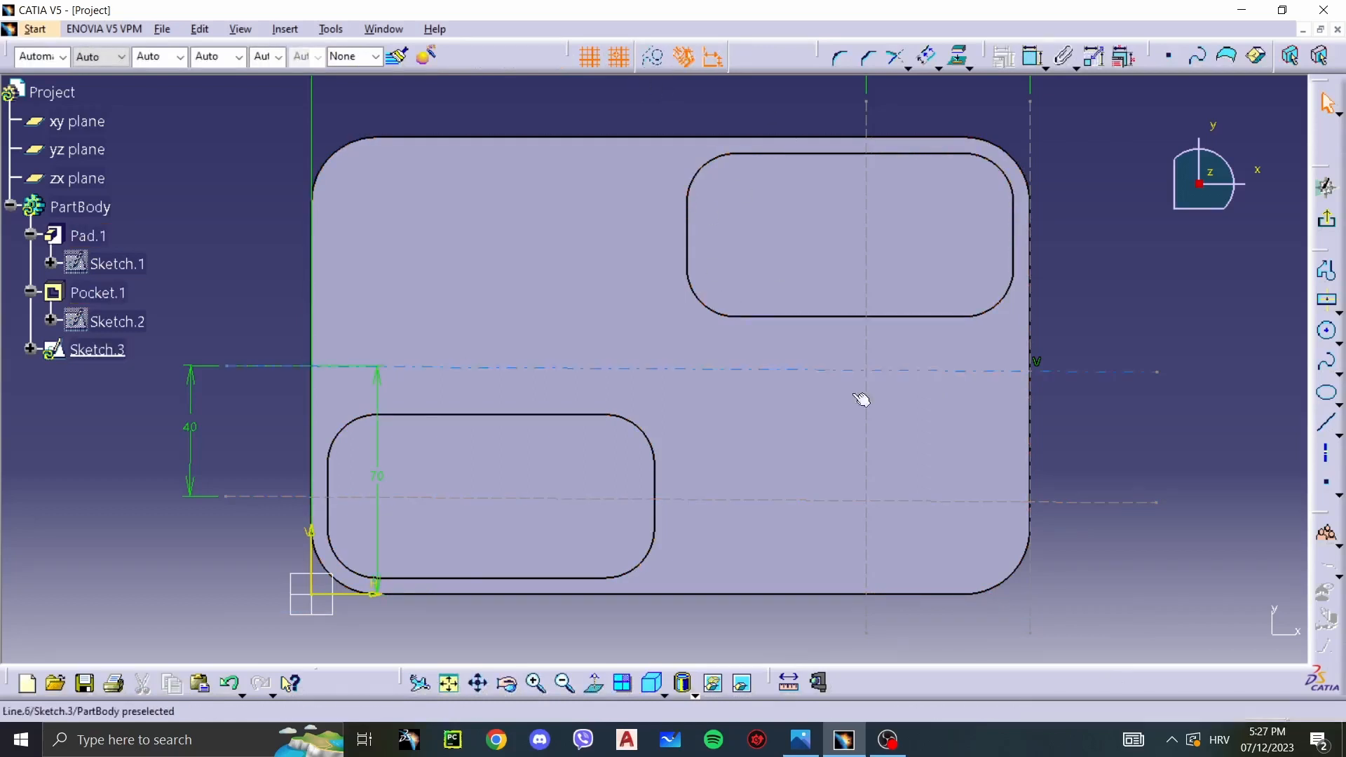
pyautogui.hotkey('ctrl', 'e')
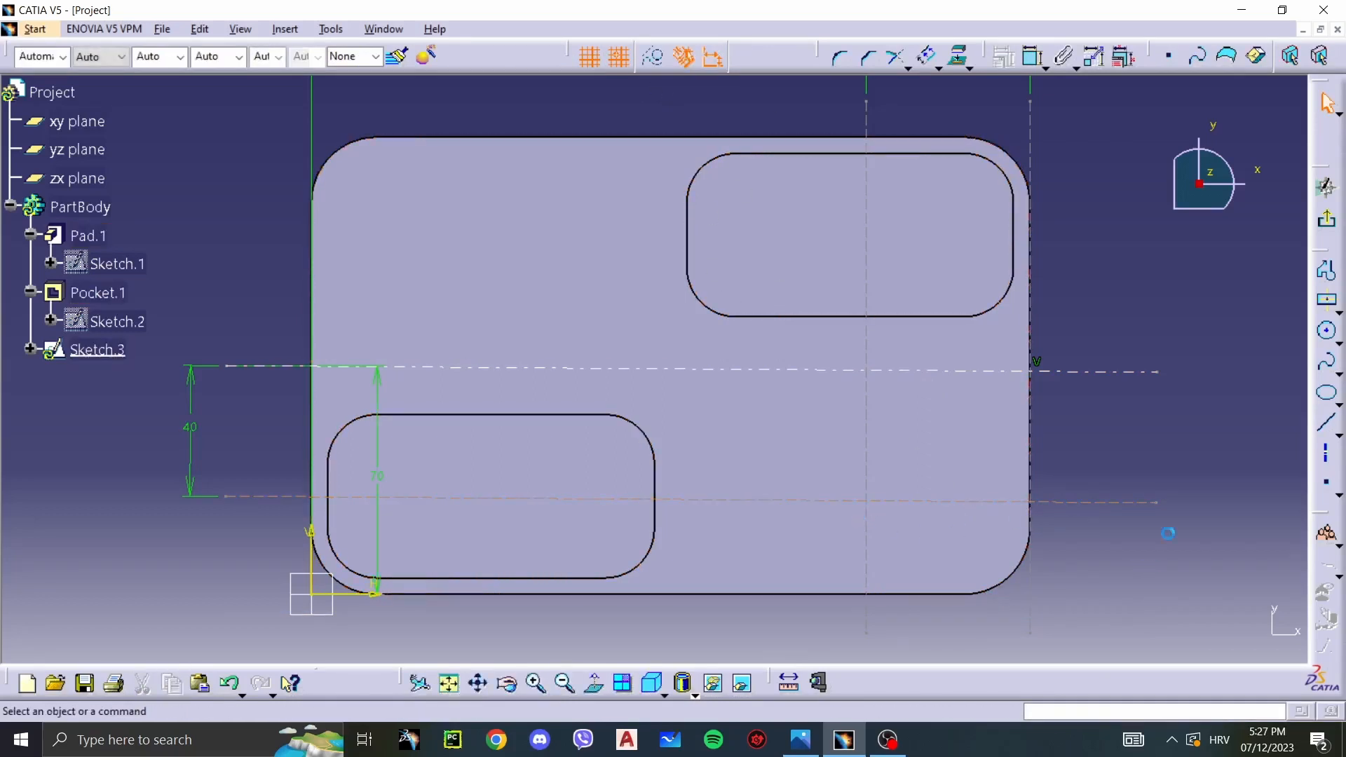
# Step: Start an elongated hole on the lower construction line with its first centre at H 170-20 mm and a centre distance of 40 mm
pyautogui.click(1339, 312)
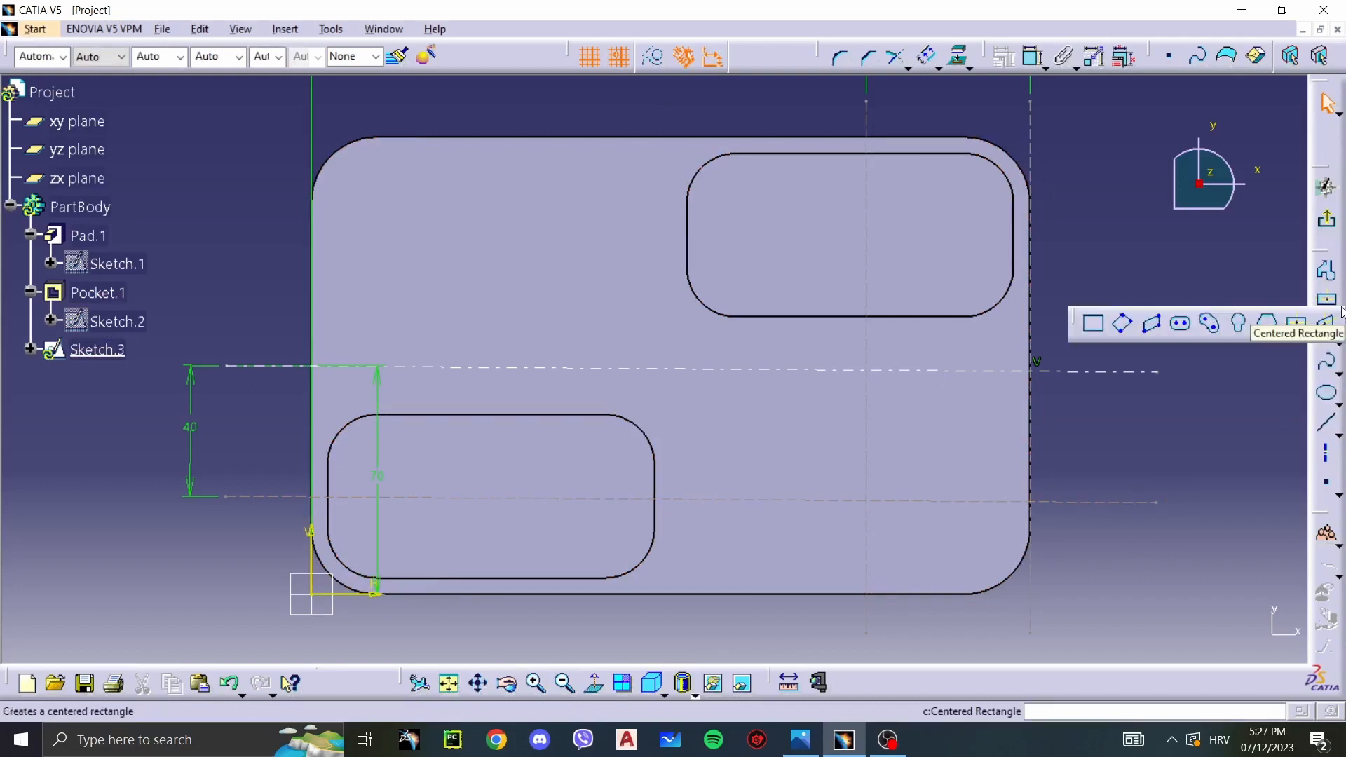
pyautogui.click(1181, 324)
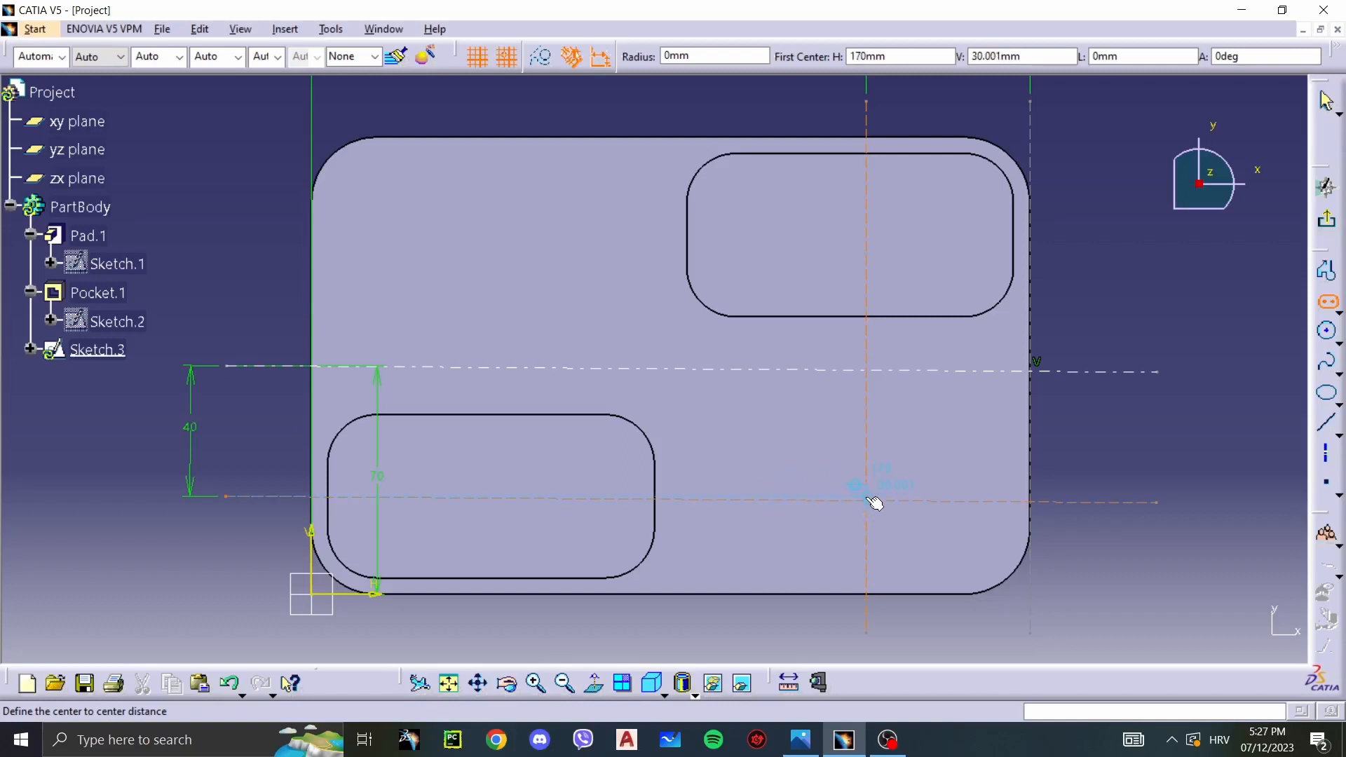
pyautogui.press('Tab')
pyautogui.press('Tab')
pyautogui.write('170-20')
pyautogui.press('Return')
pyautogui.click(801, 501)
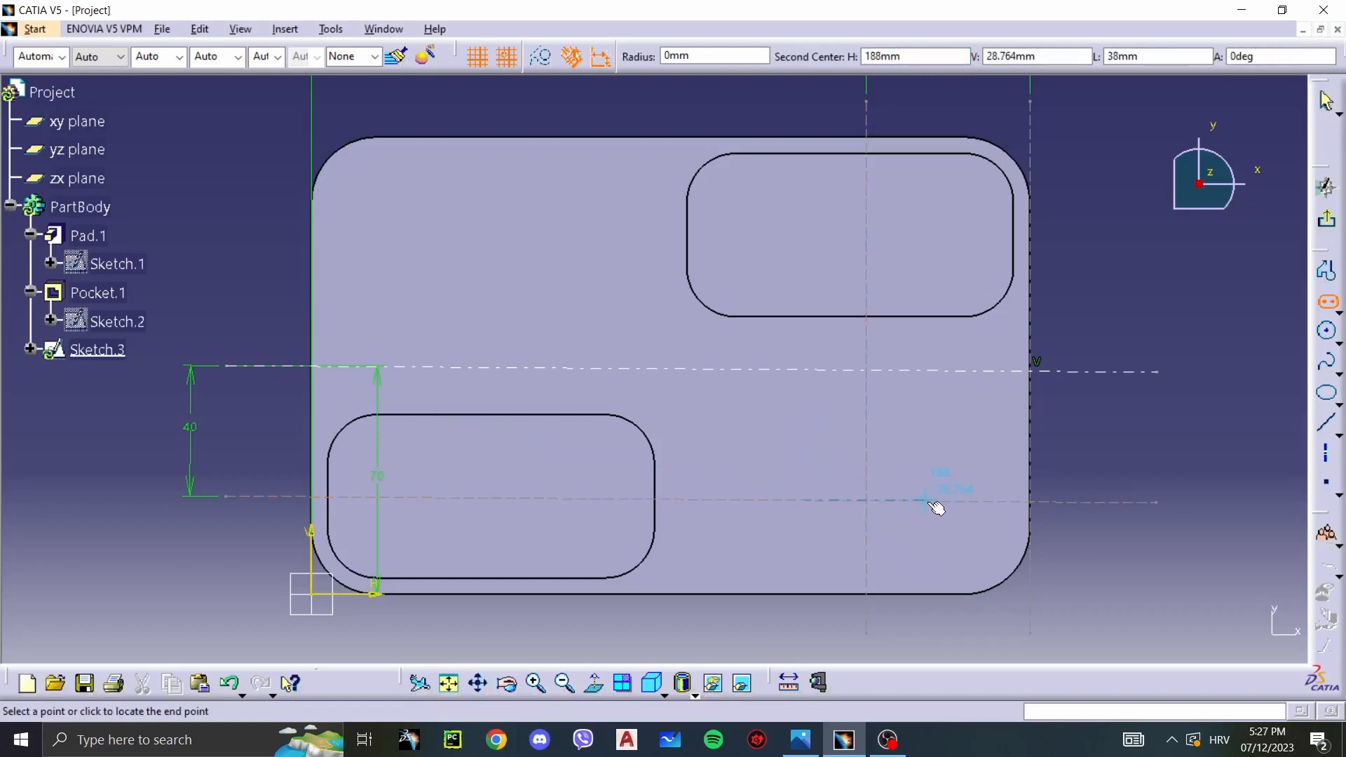
pyautogui.click(1183, 58)
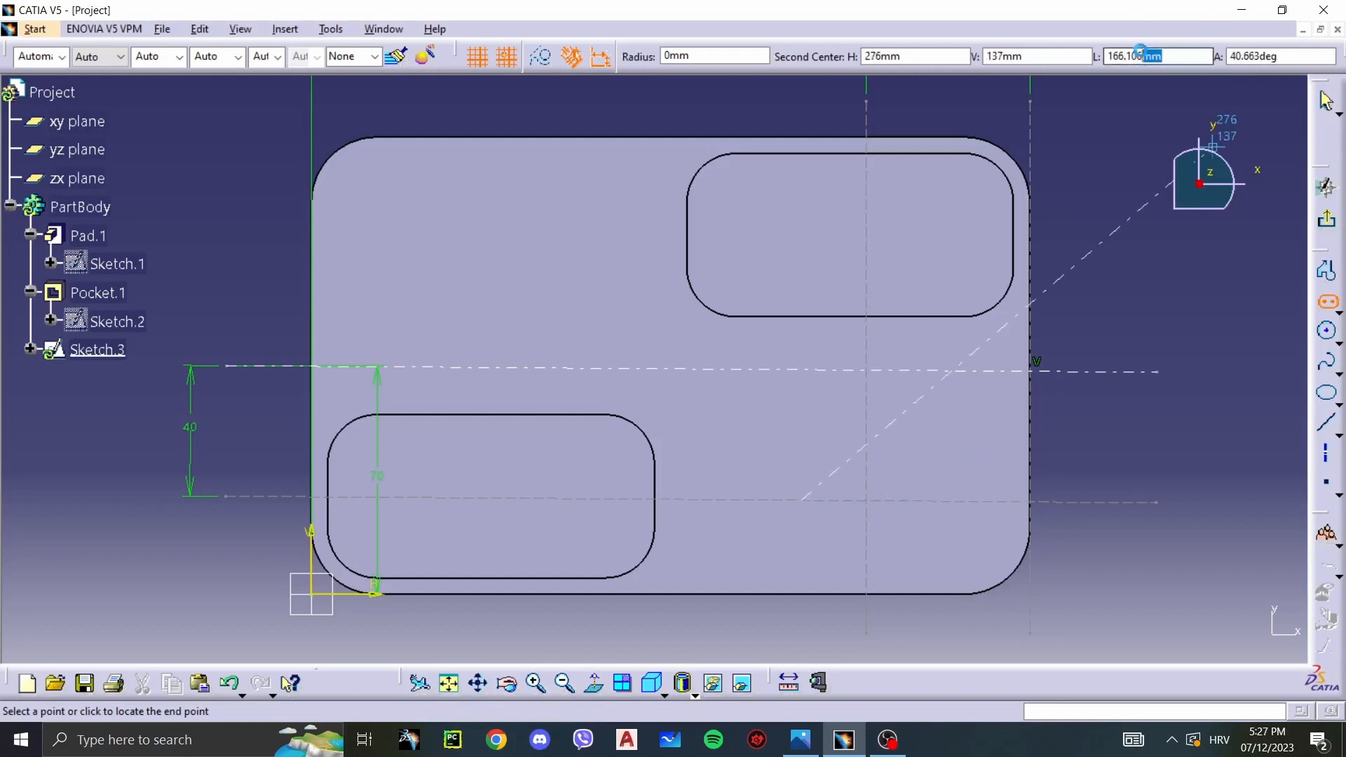
pyautogui.write('40')
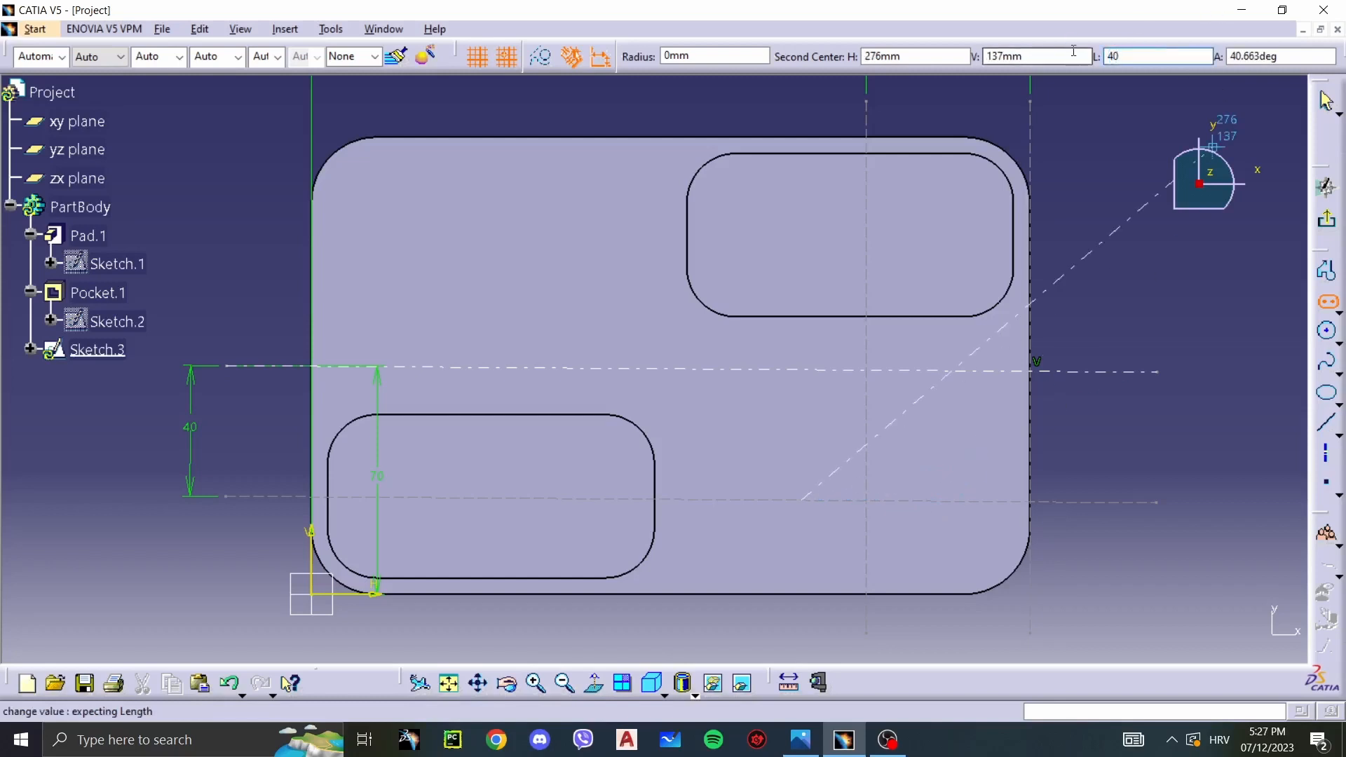
pyautogui.press('Return')
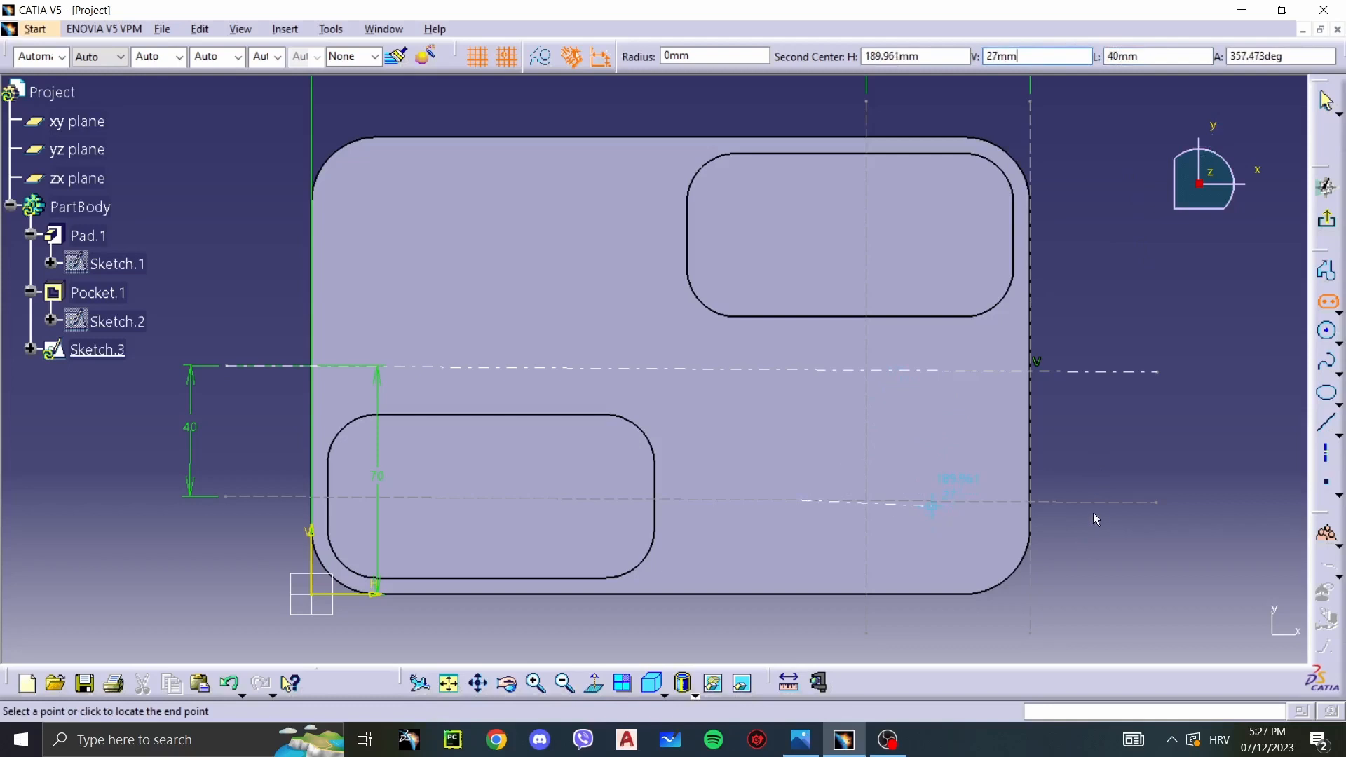
pyautogui.click(1117, 506)
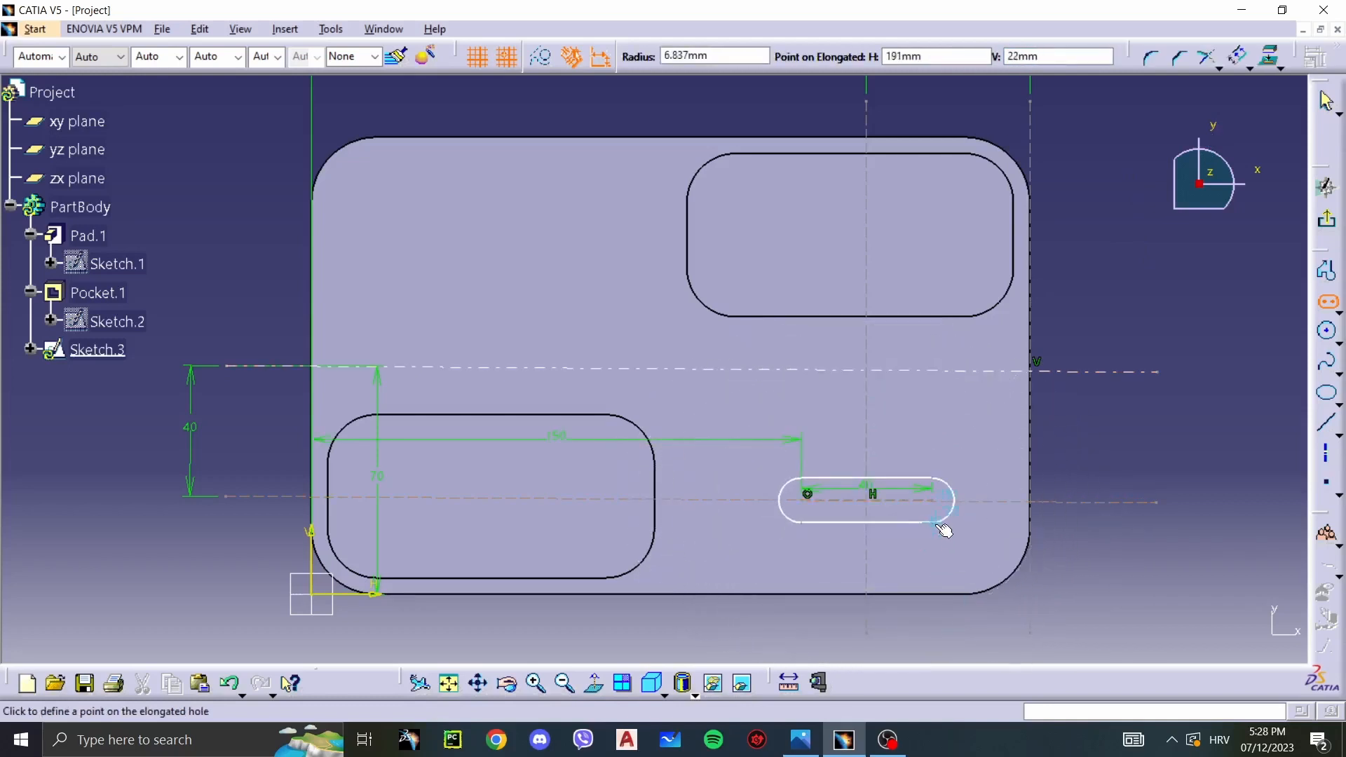
# Step: Look up the slot radius on the technical drawing and complete the elongated hole as a narrow straight slot
pyautogui.hotkey('alt', 'Tab')
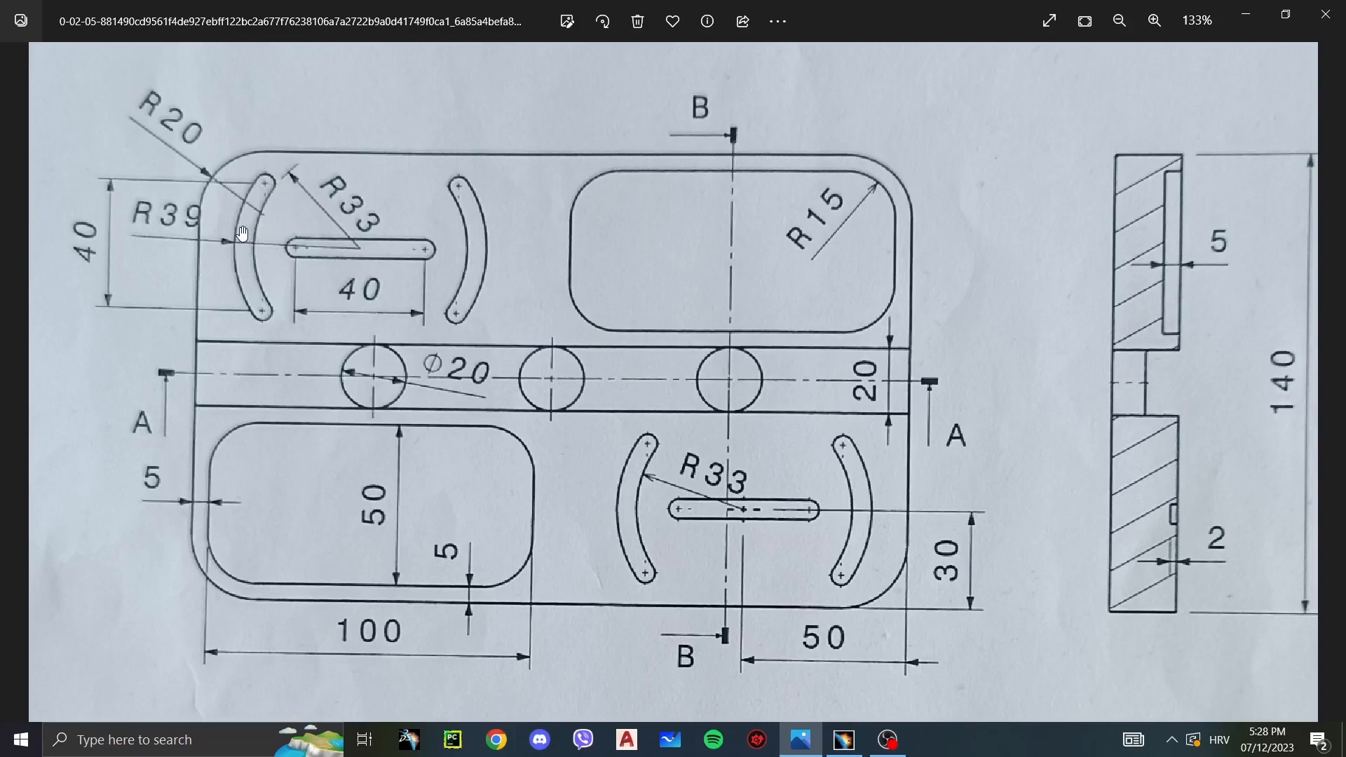
pyautogui.hotkey('alt', 'Tab')
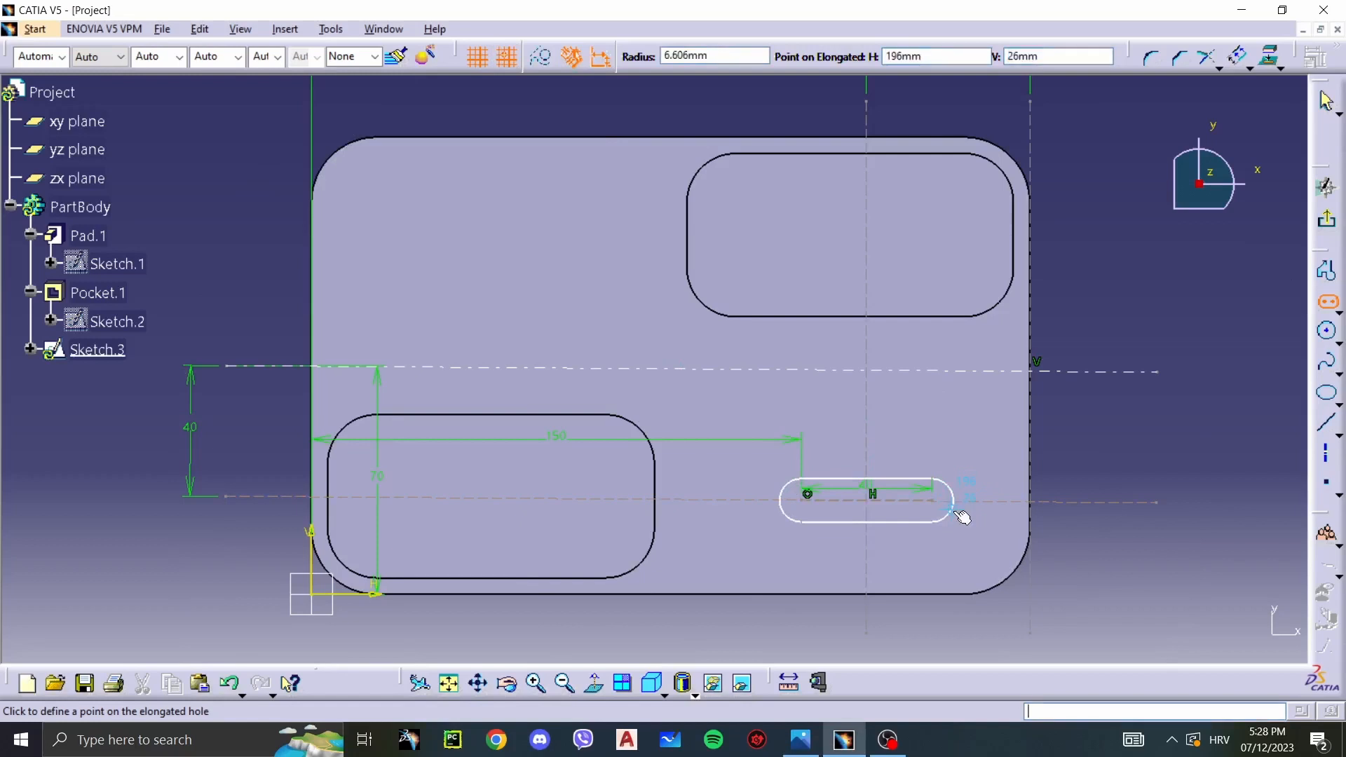
pyautogui.click(955, 511)
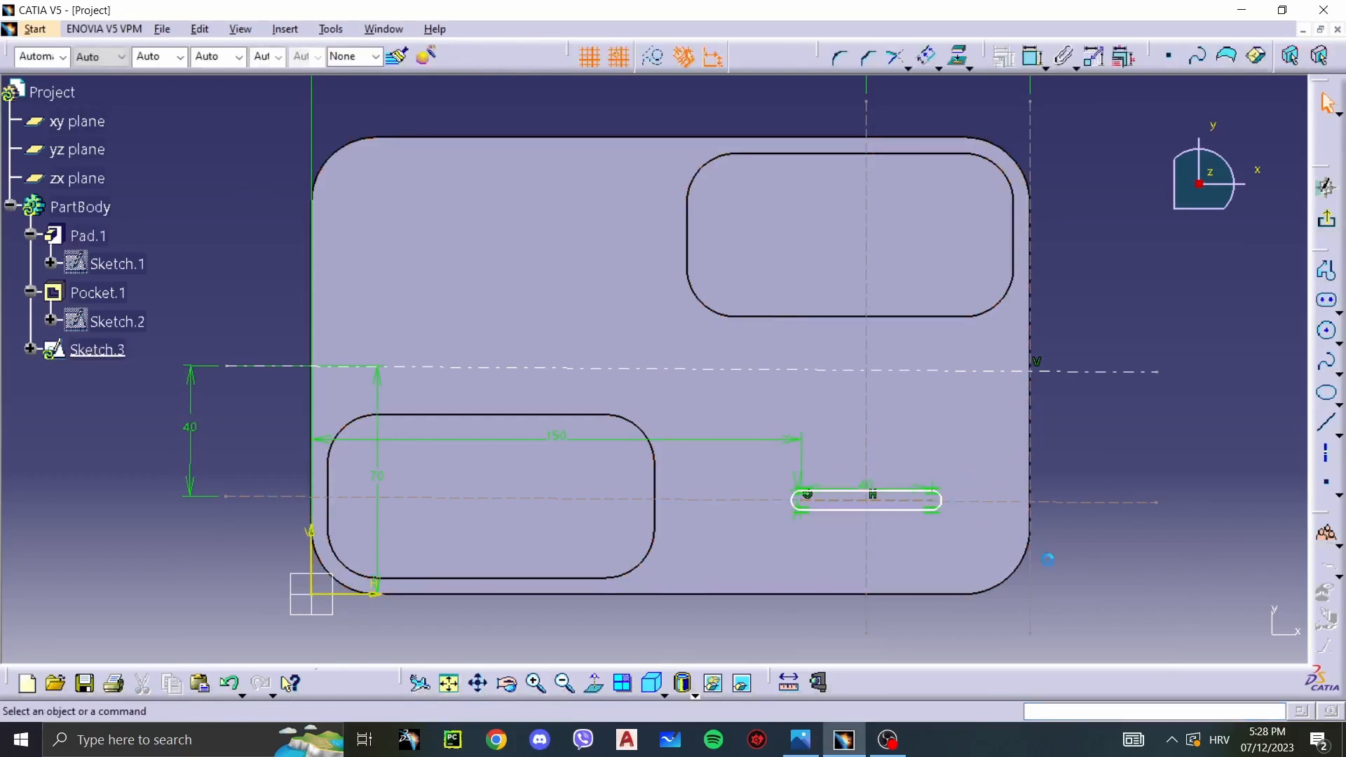
# Step: Draw a line at 30 degrees from the straight slot's centre up towards the plate's right edge
pyautogui.moveTo(1051, 477); pyautogui.dragTo(875, 416, button='middle')
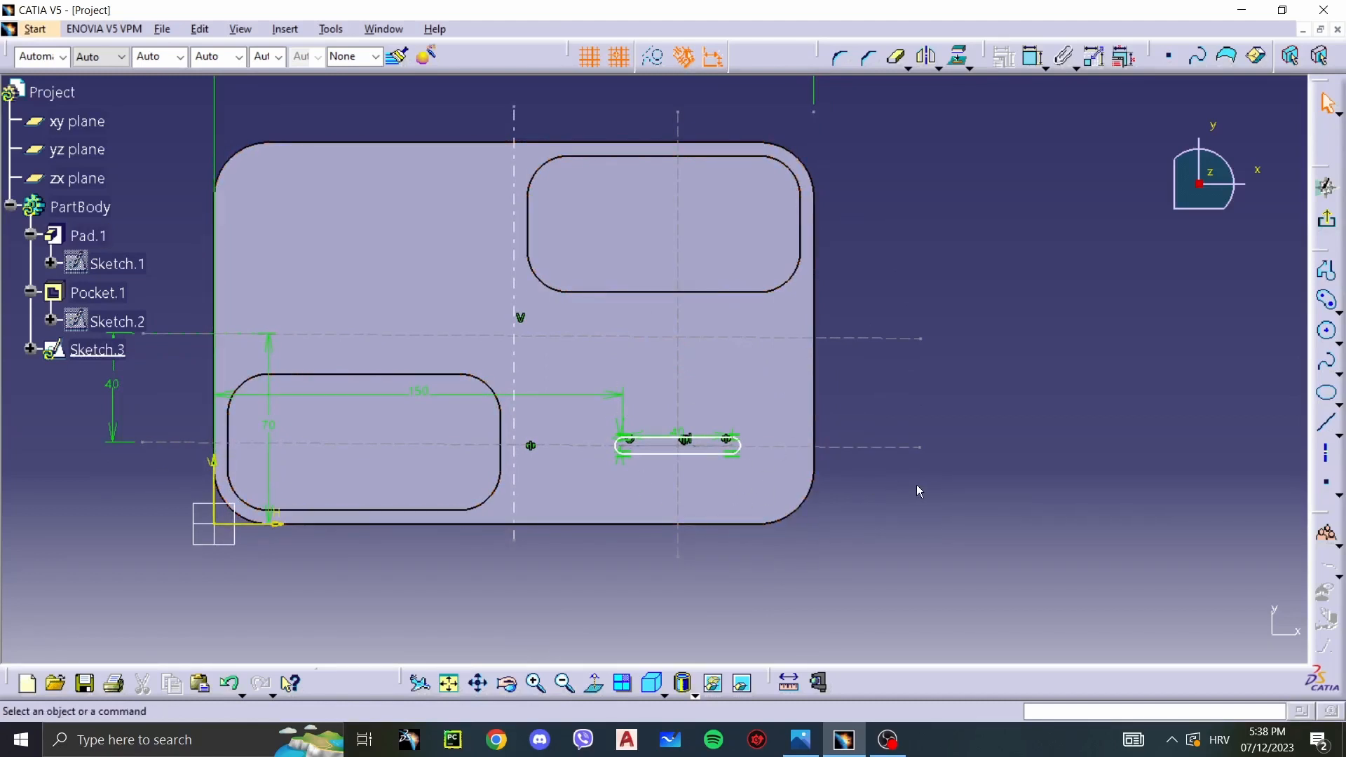
pyautogui.hotkey('alt', 'Tab')
pyautogui.hotkey('alt', 'Tab')
pyautogui.keyDown('ctrl'); pyautogui.moveTo(860, 553); pyautogui.dragTo(840, 335, button='middle'); pyautogui.keyUp('ctrl')
pyautogui.moveTo(840, 434); pyautogui.dragTo(718, 198, button='middle')
pyautogui.moveTo(863, 483)
pyautogui.mouseDown(button='middle')
pyautogui.moveTo(787, 366)
pyautogui.moveTo(853, 390)
pyautogui.moveTo(887, 457)
pyautogui.mouseUp(button='middle')
pyautogui.scroll(-1, 787, 367)
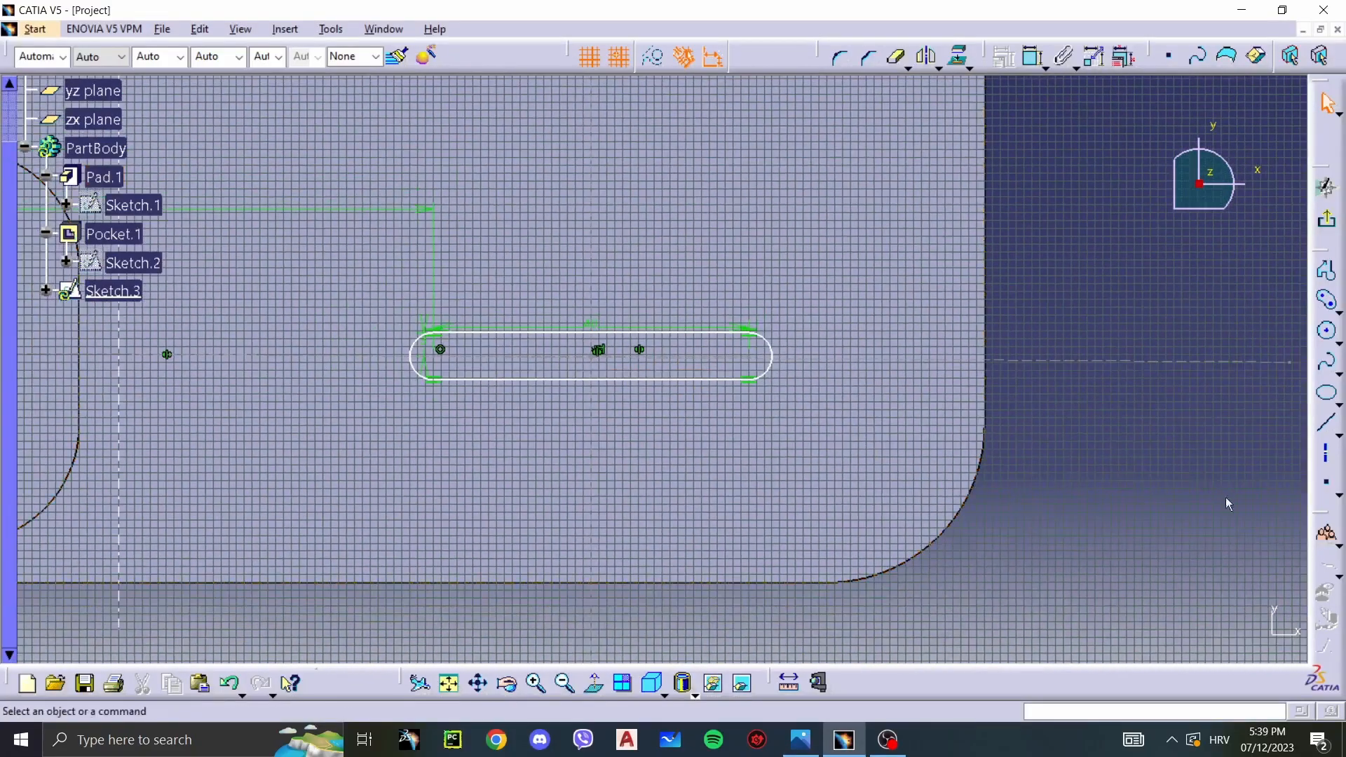
pyautogui.click(1325, 423)
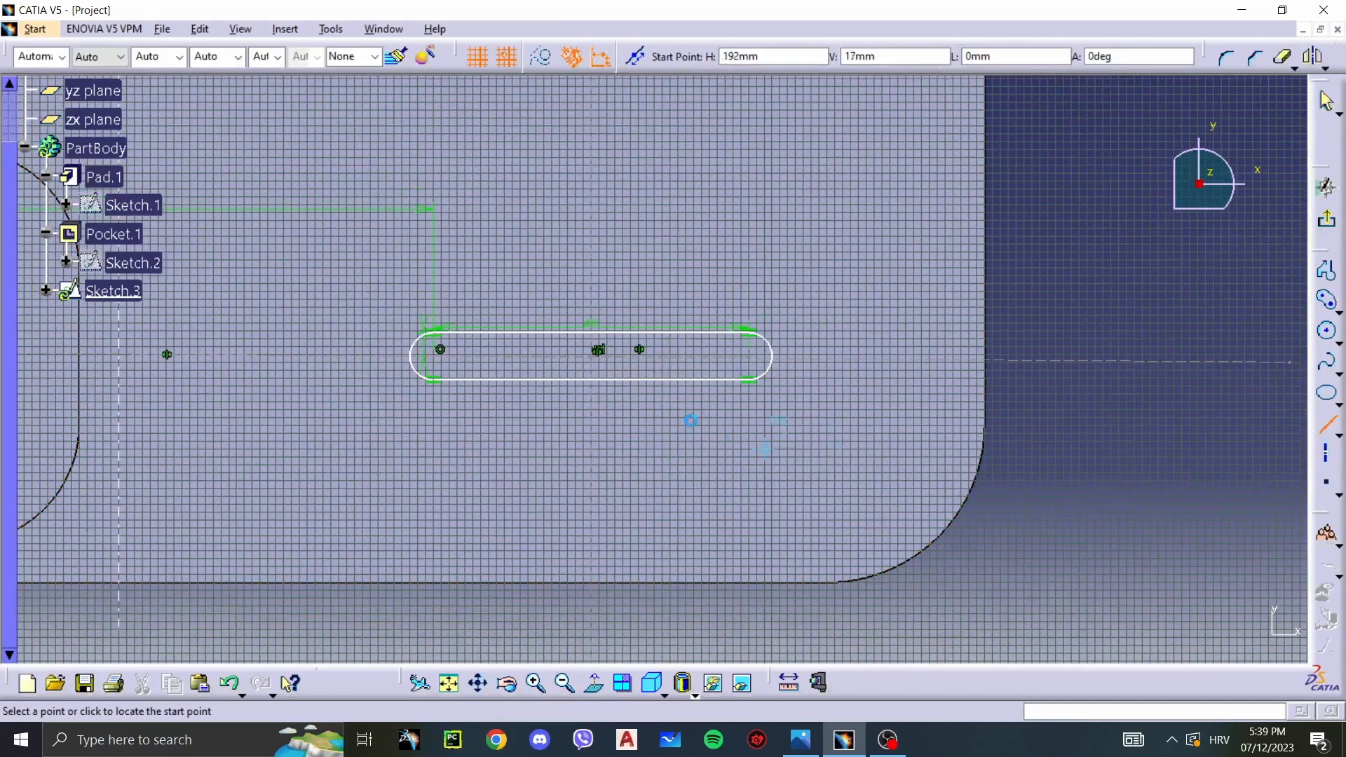
pyautogui.click(596, 357)
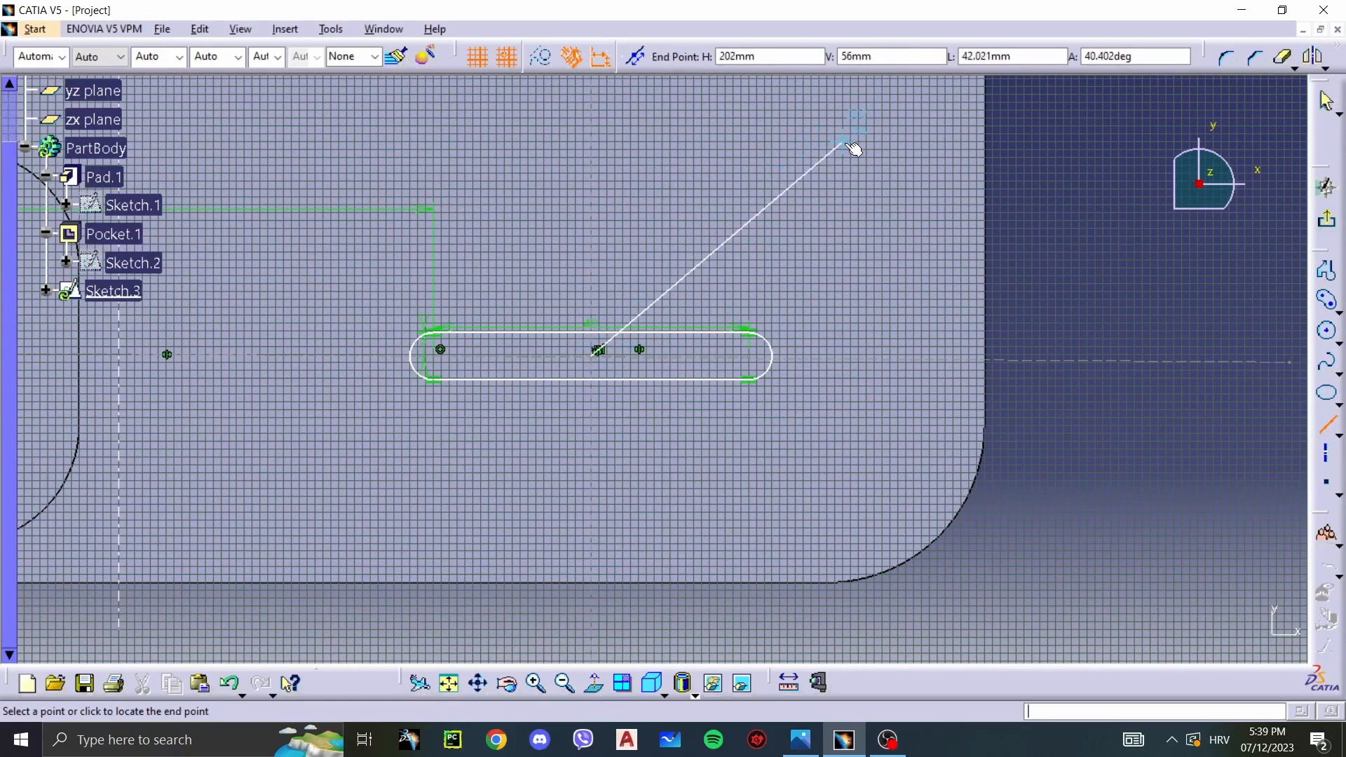
pyautogui.write('45')
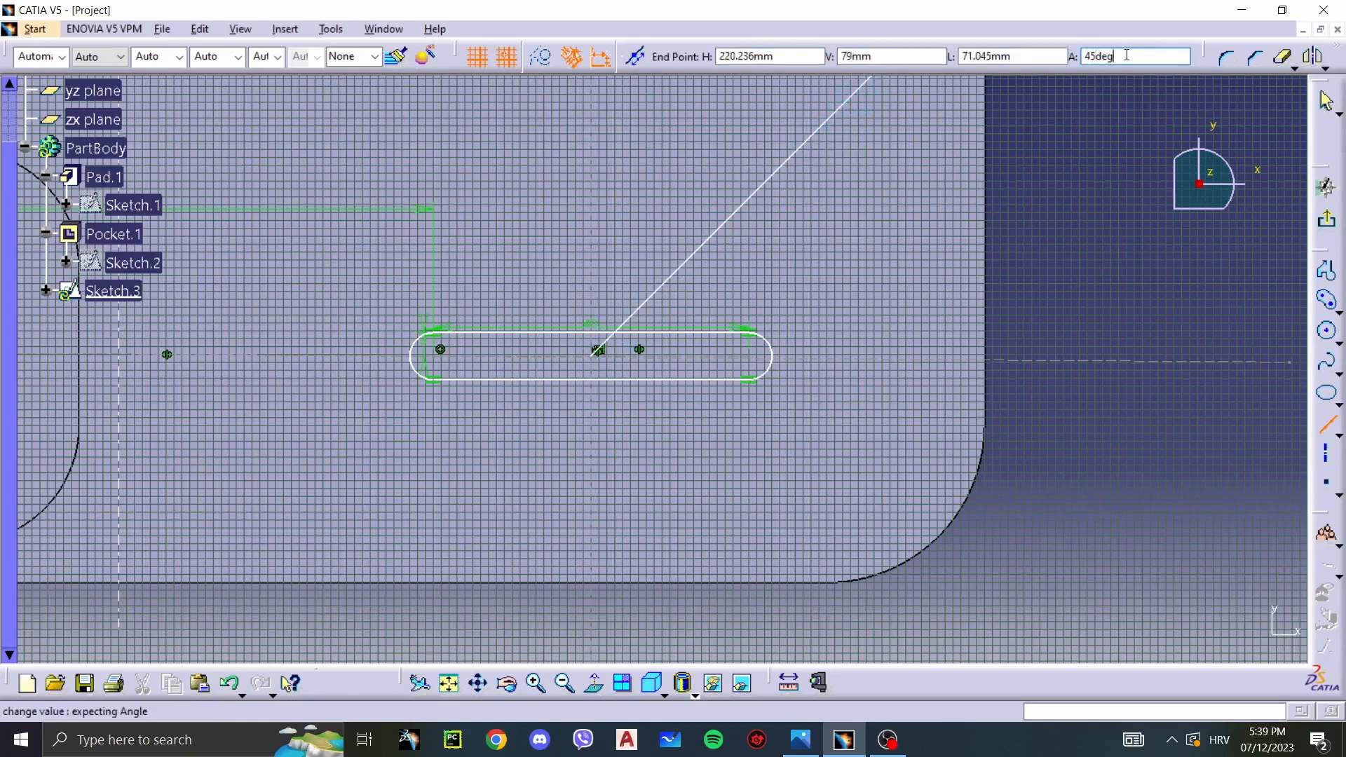
pyautogui.doubleClick(1104, 56)
pyautogui.write('30')
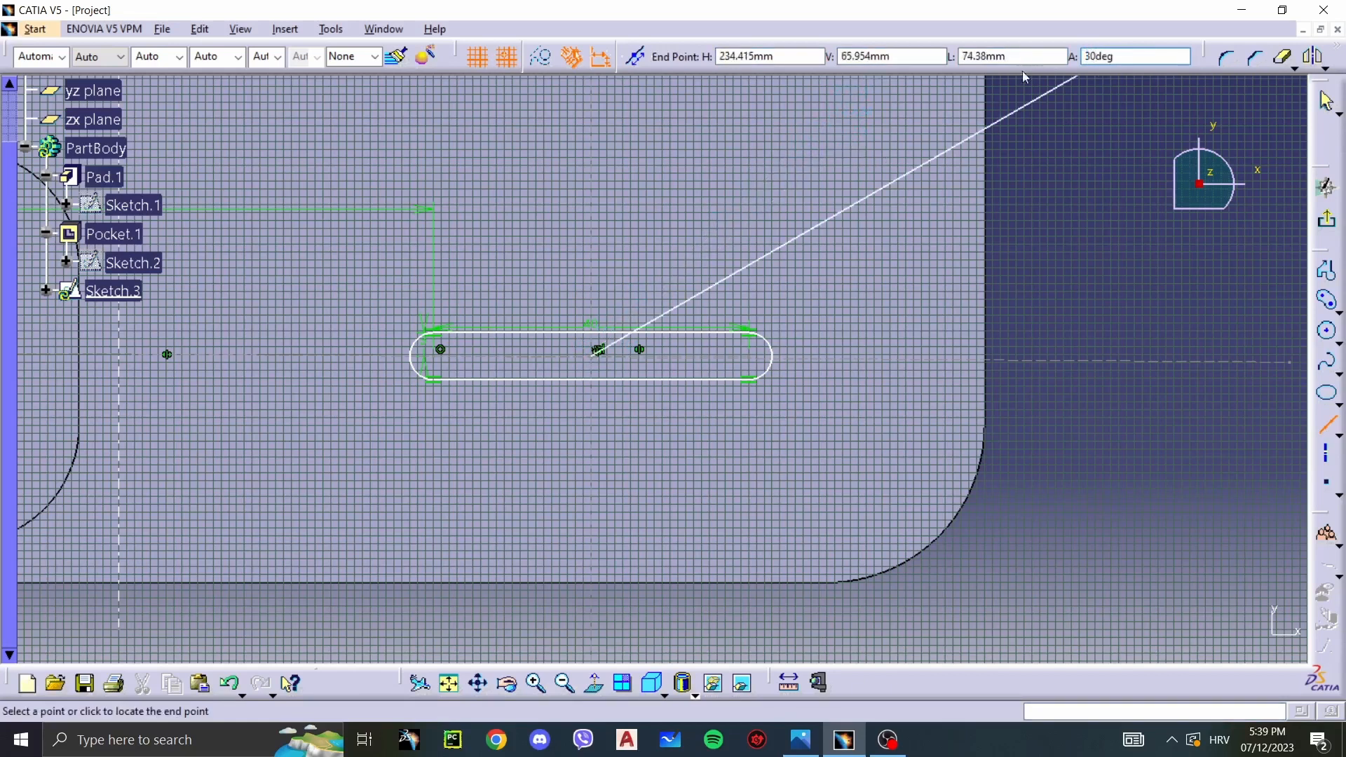
pyautogui.click(1015, 286)
pyautogui.click(1039, 261)
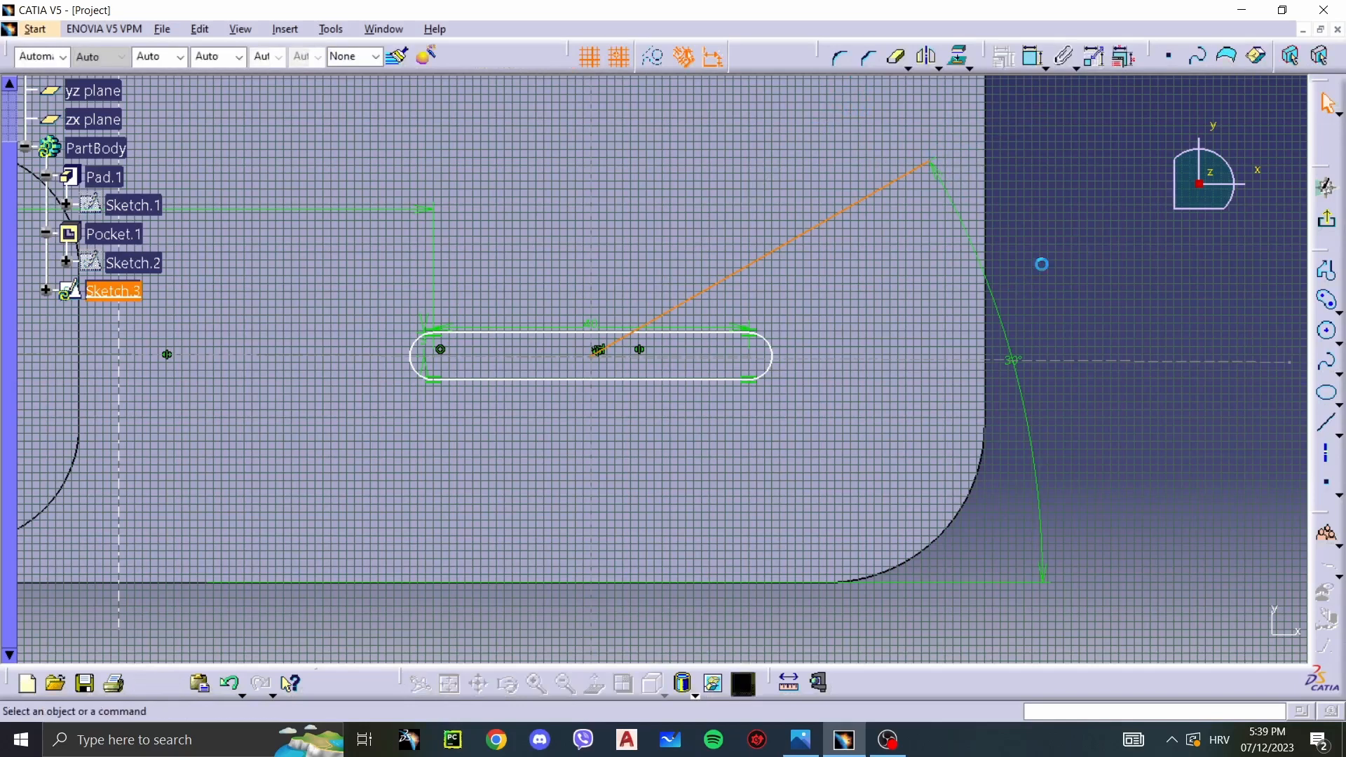
# Step: Convert the 30-degree line to a construction element and mirror it about the straight slot's horizontal construction line
pyautogui.click(769, 252)
pyautogui.click(653, 57)
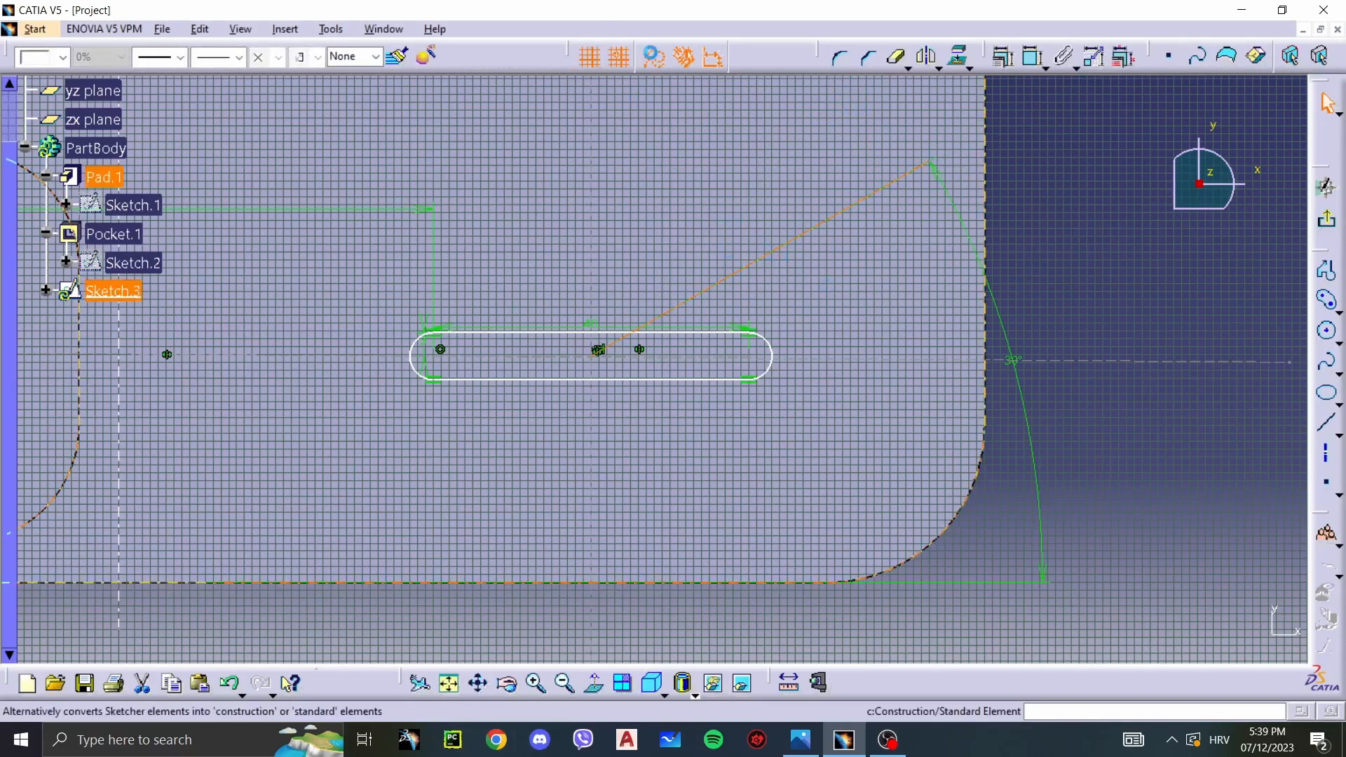
pyautogui.click(1062, 273)
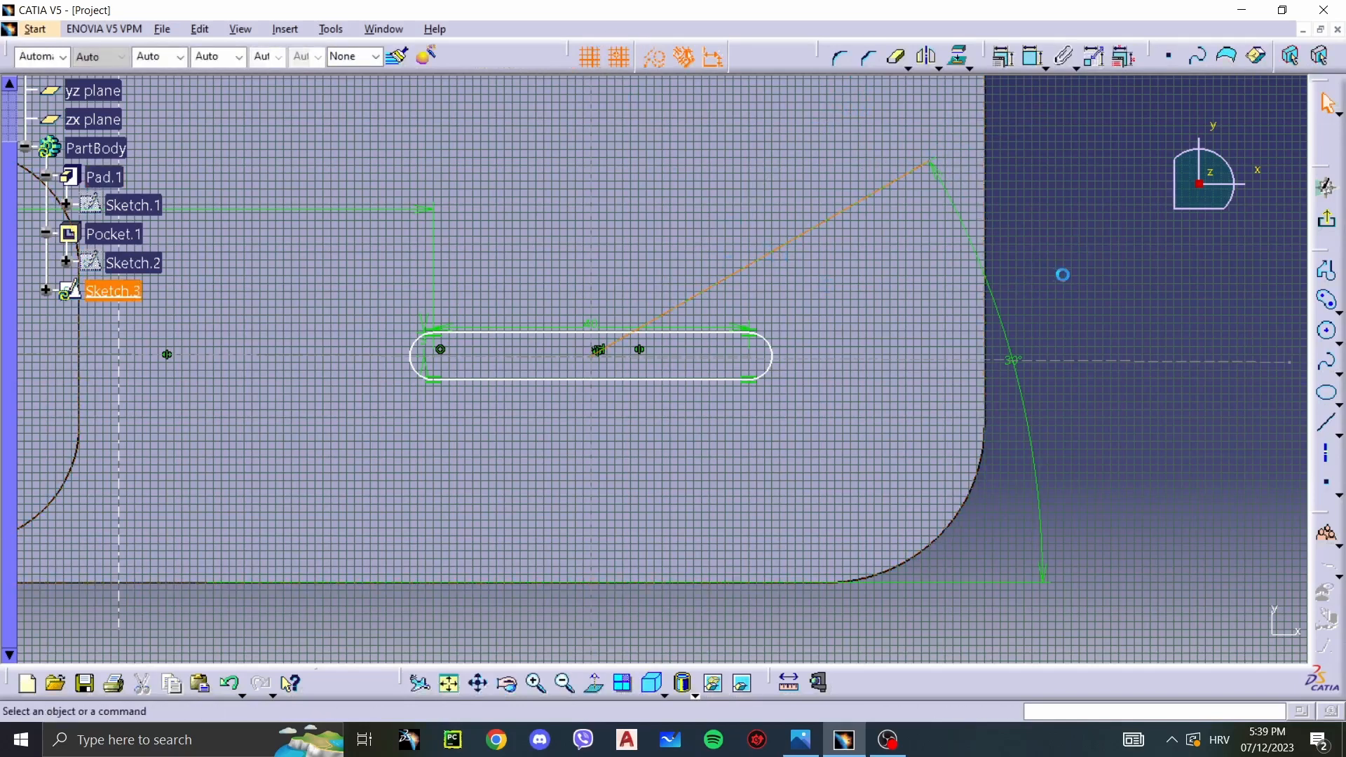
pyautogui.click(816, 228)
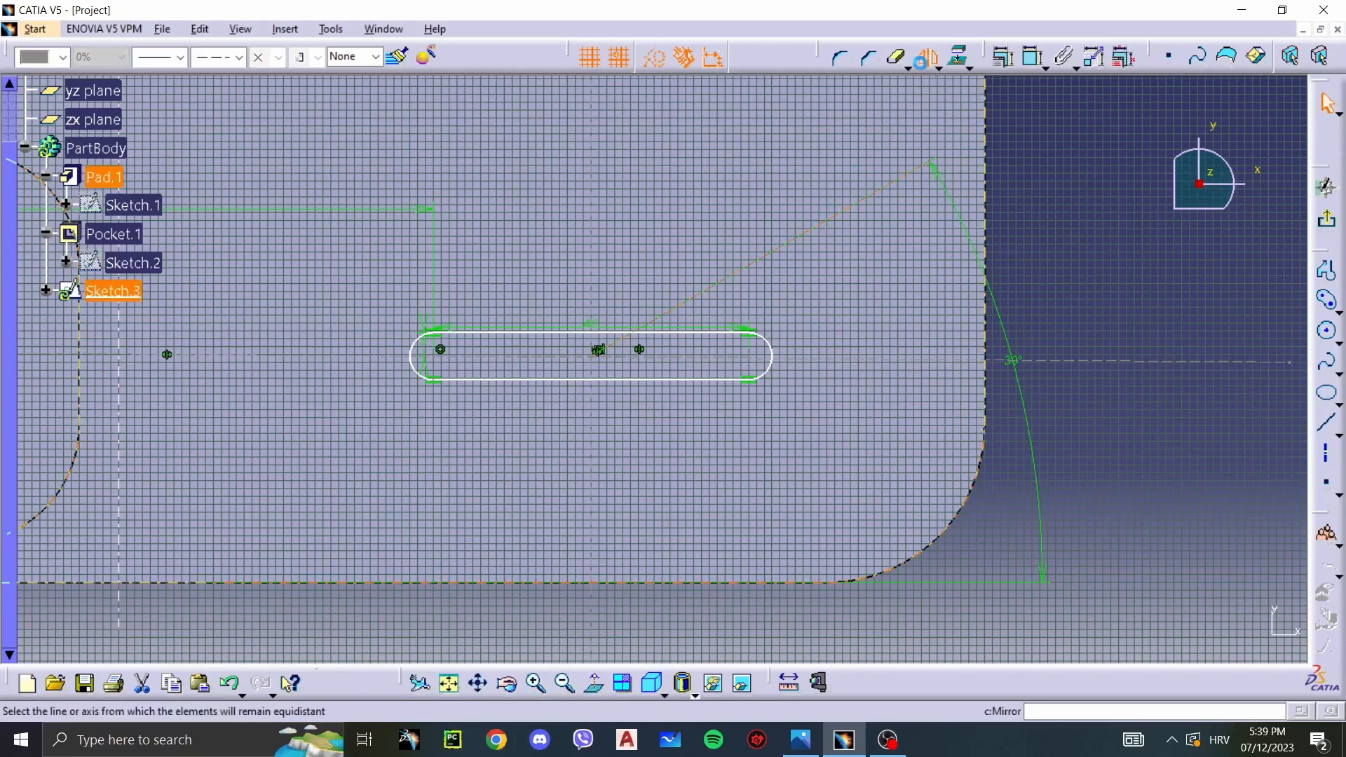
pyautogui.click(926, 57)
pyautogui.click(877, 357)
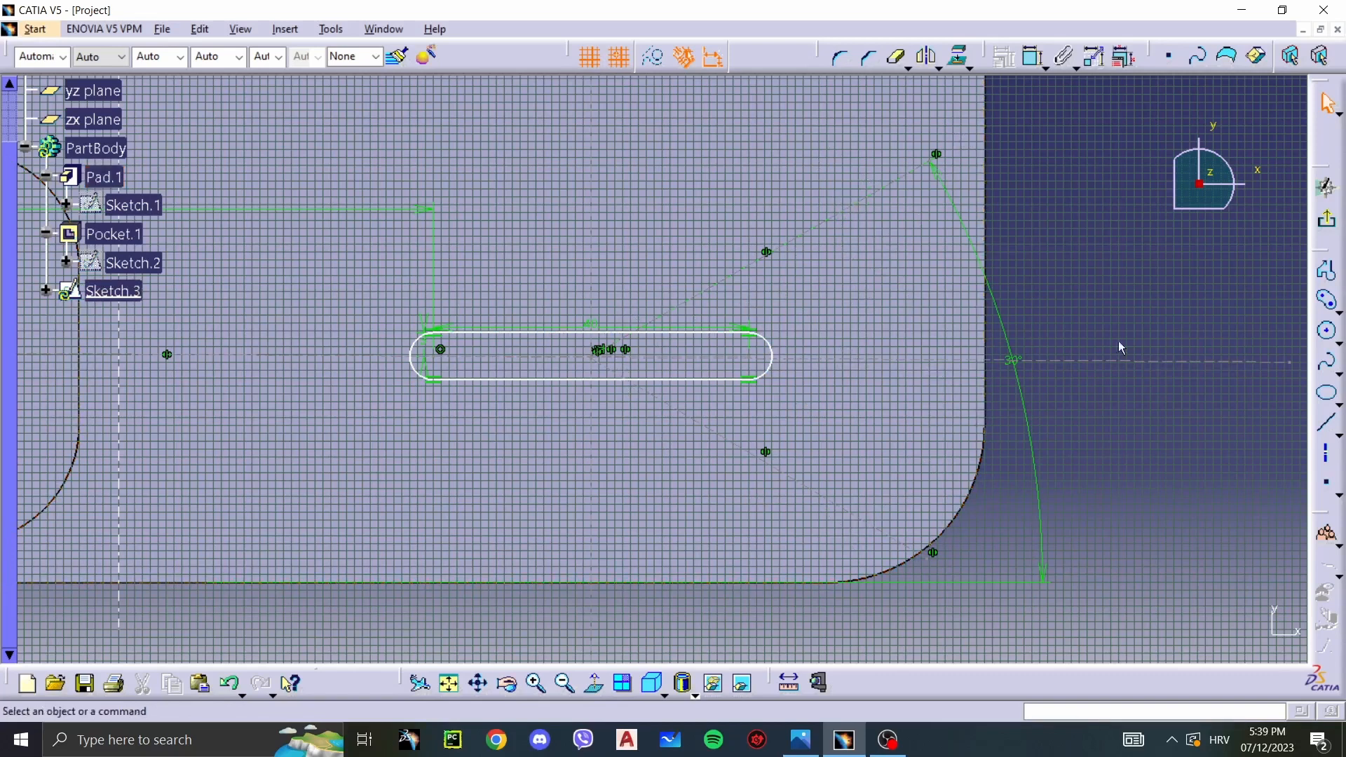
# Step: Start a cylindrical elongated hole centred on the straight slot's centre, radius 36 mm, spanning from the lower to the upper 30-degree construction line
pyautogui.click(1327, 308)
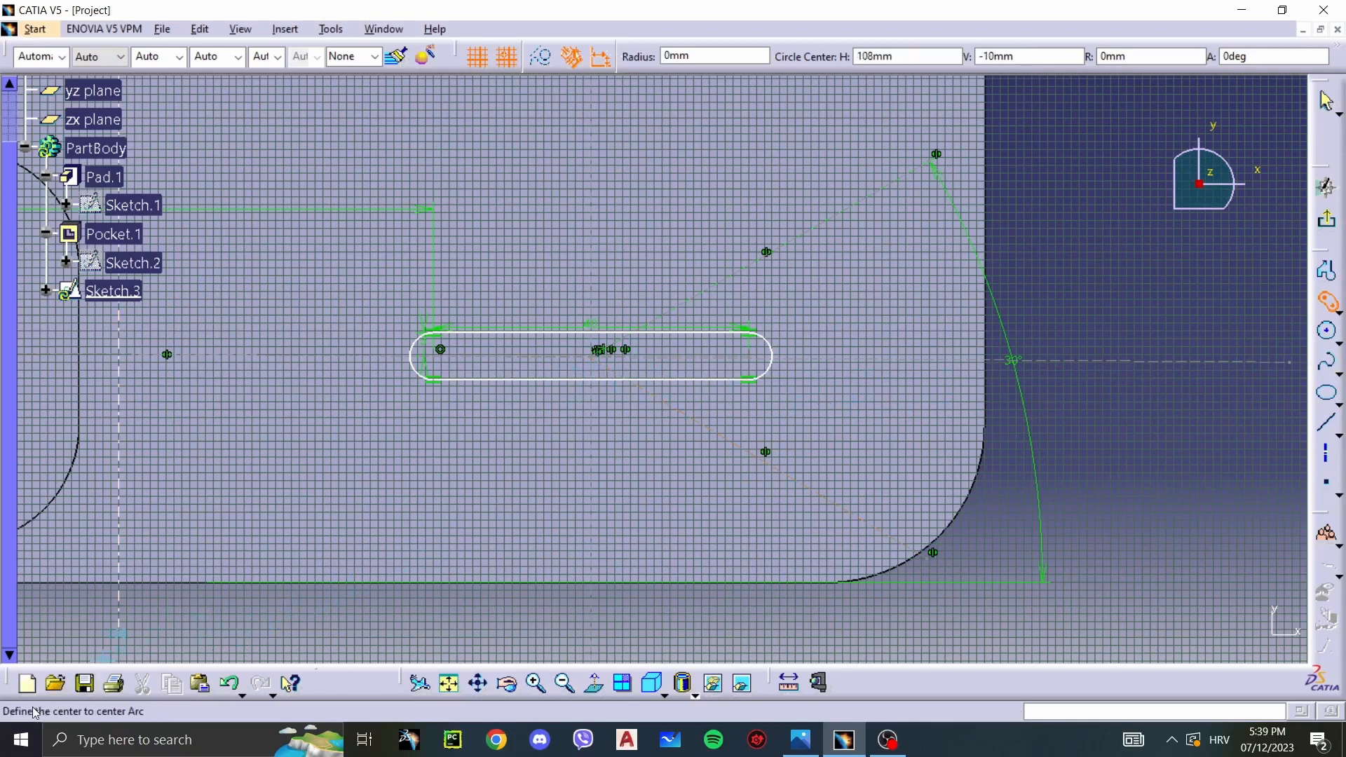
pyautogui.click(597, 357)
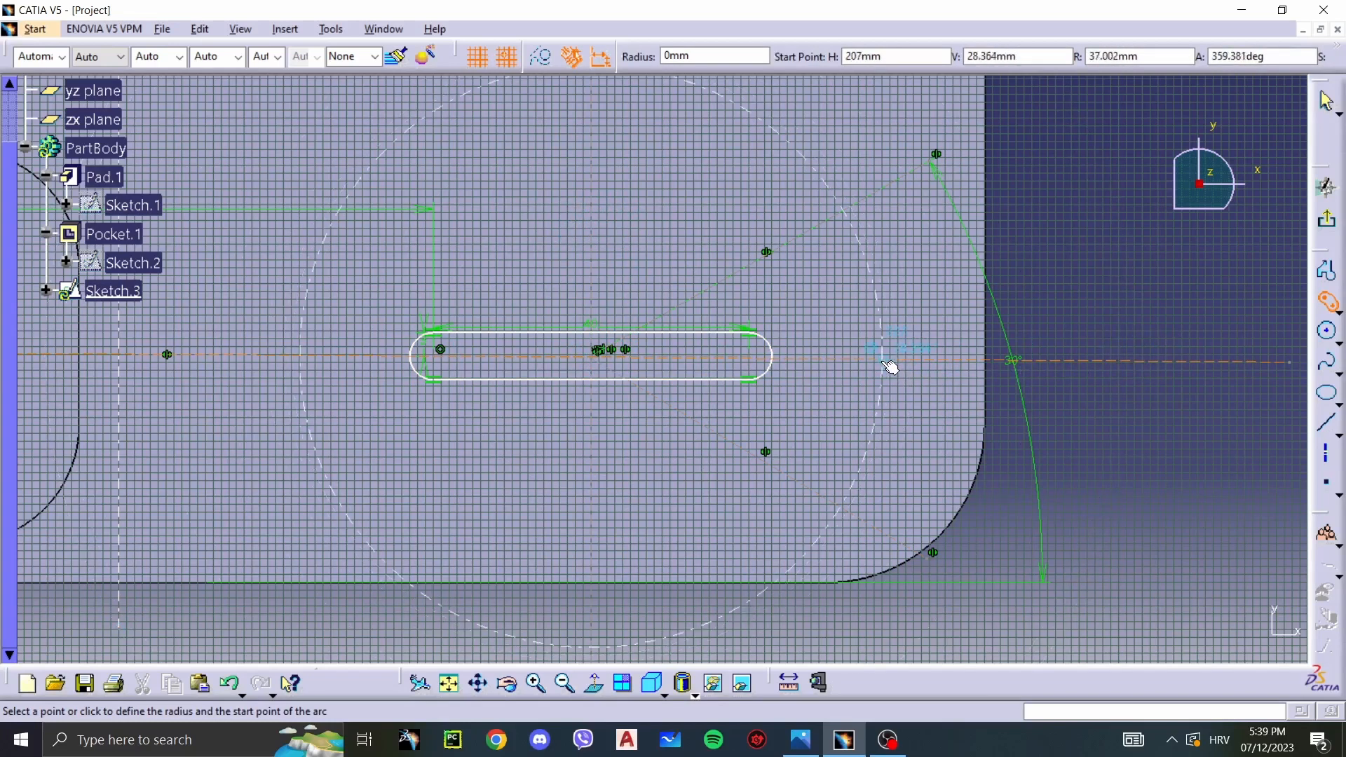
pyautogui.hotkey('alt', 'Tab')
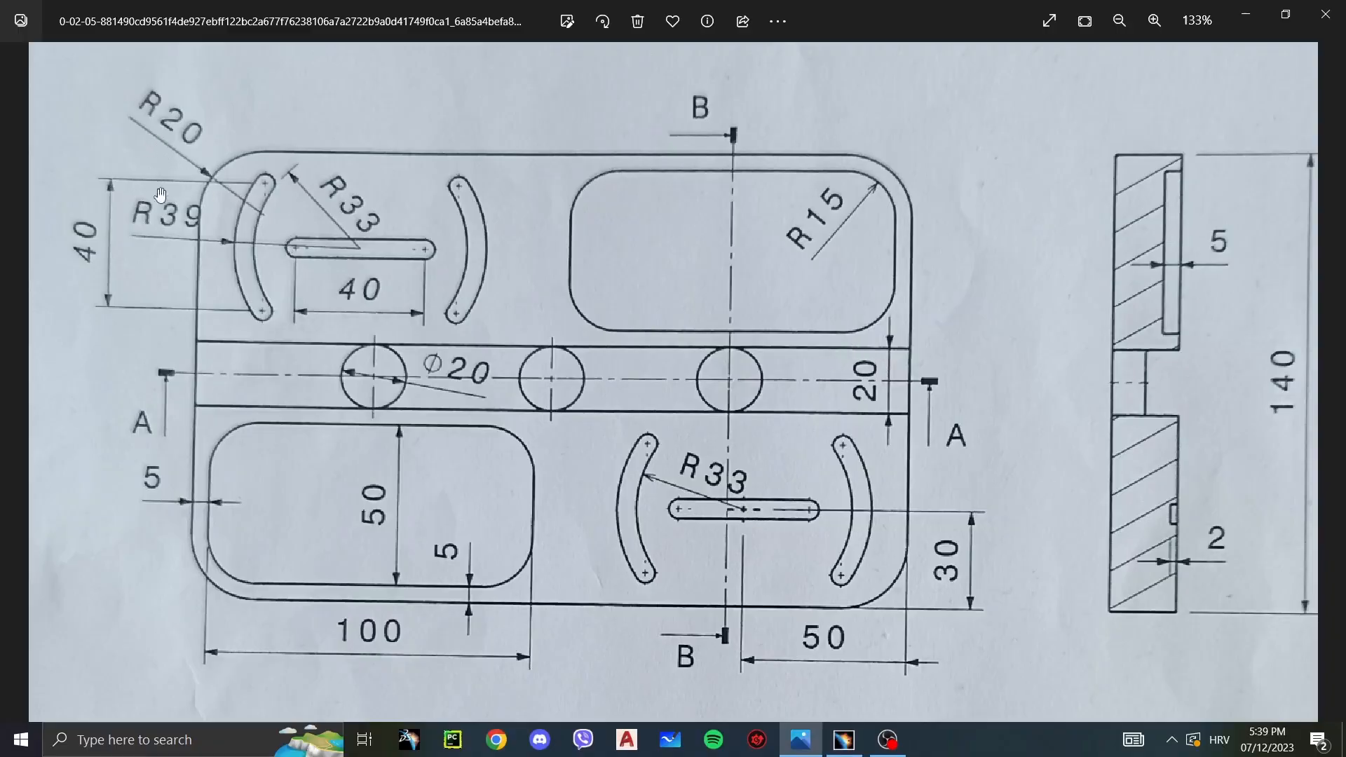
pyautogui.hotkey('alt', 'Tab')
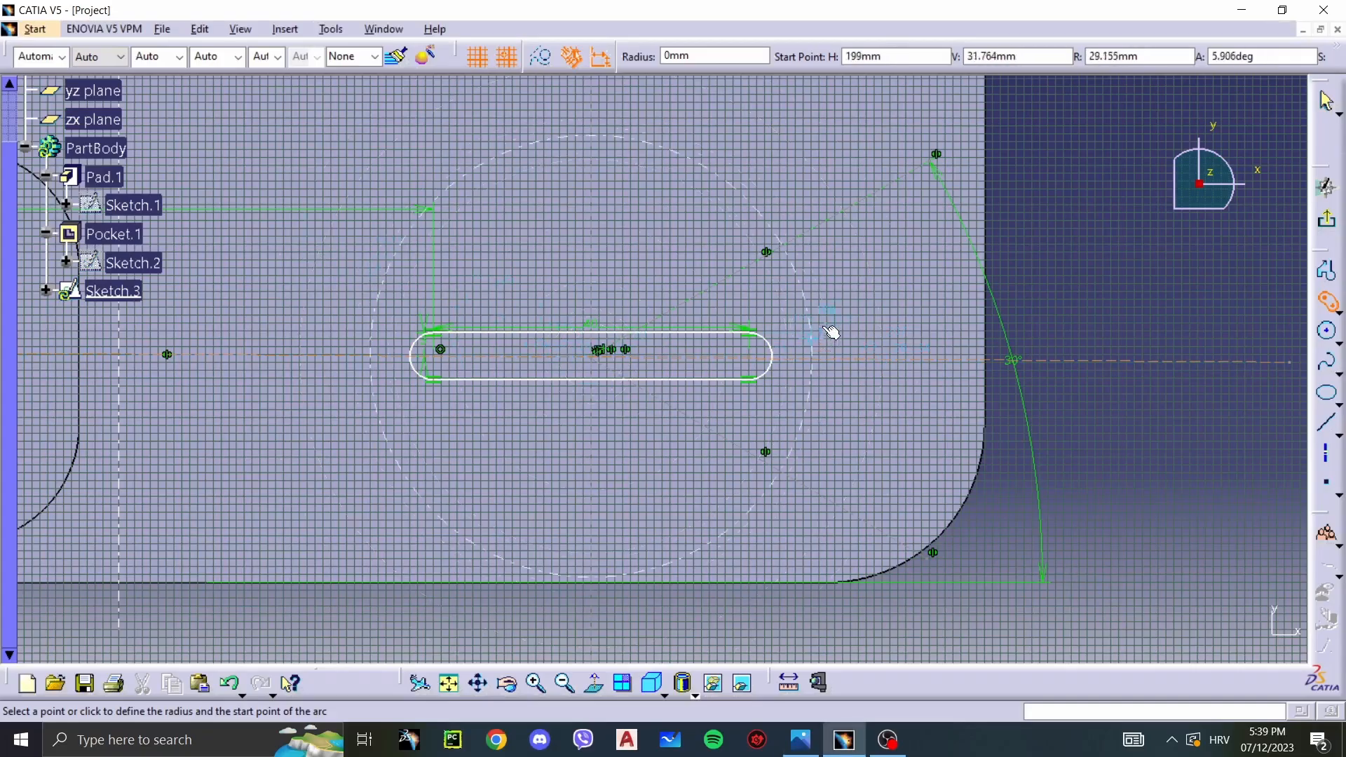
pyautogui.press('Tab')
pyautogui.press('Tab')
pyautogui.press('Tab')
pyautogui.write('3')
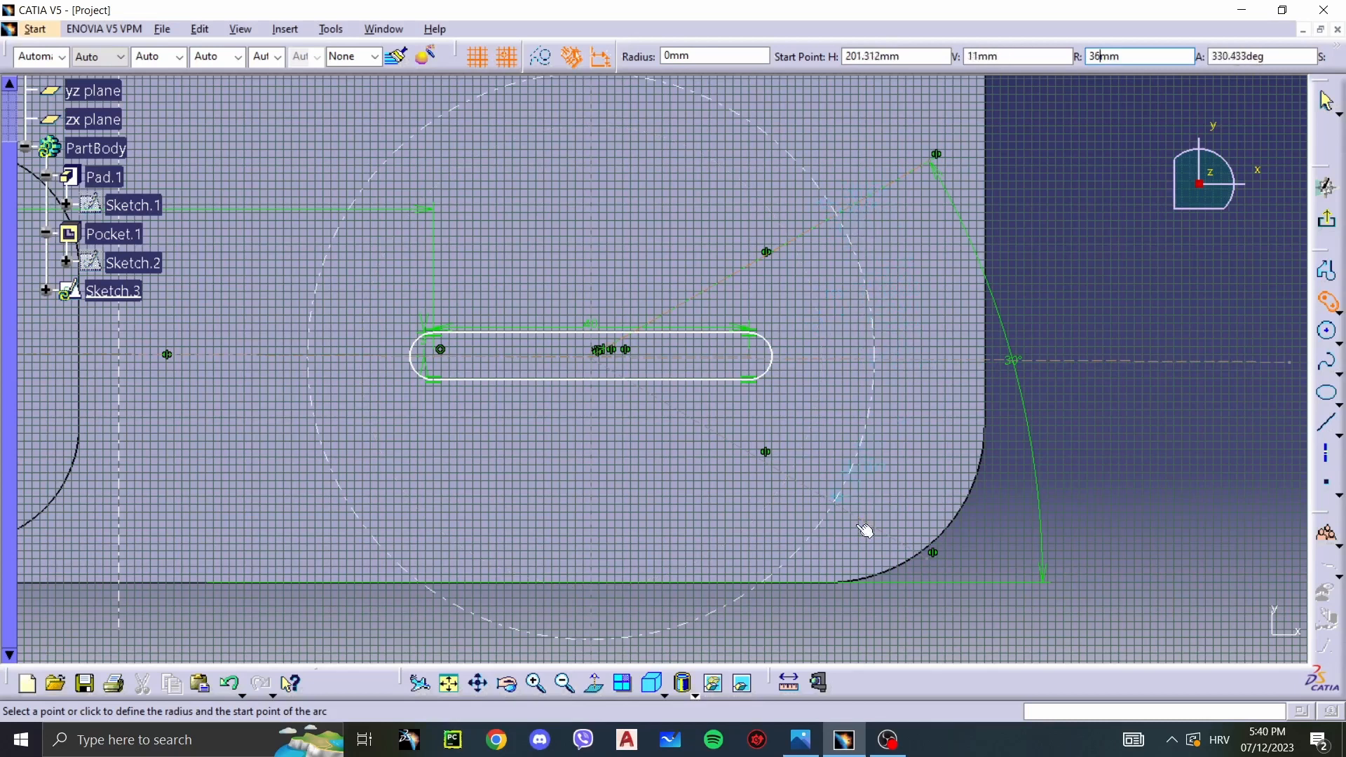
pyautogui.click(840, 507)
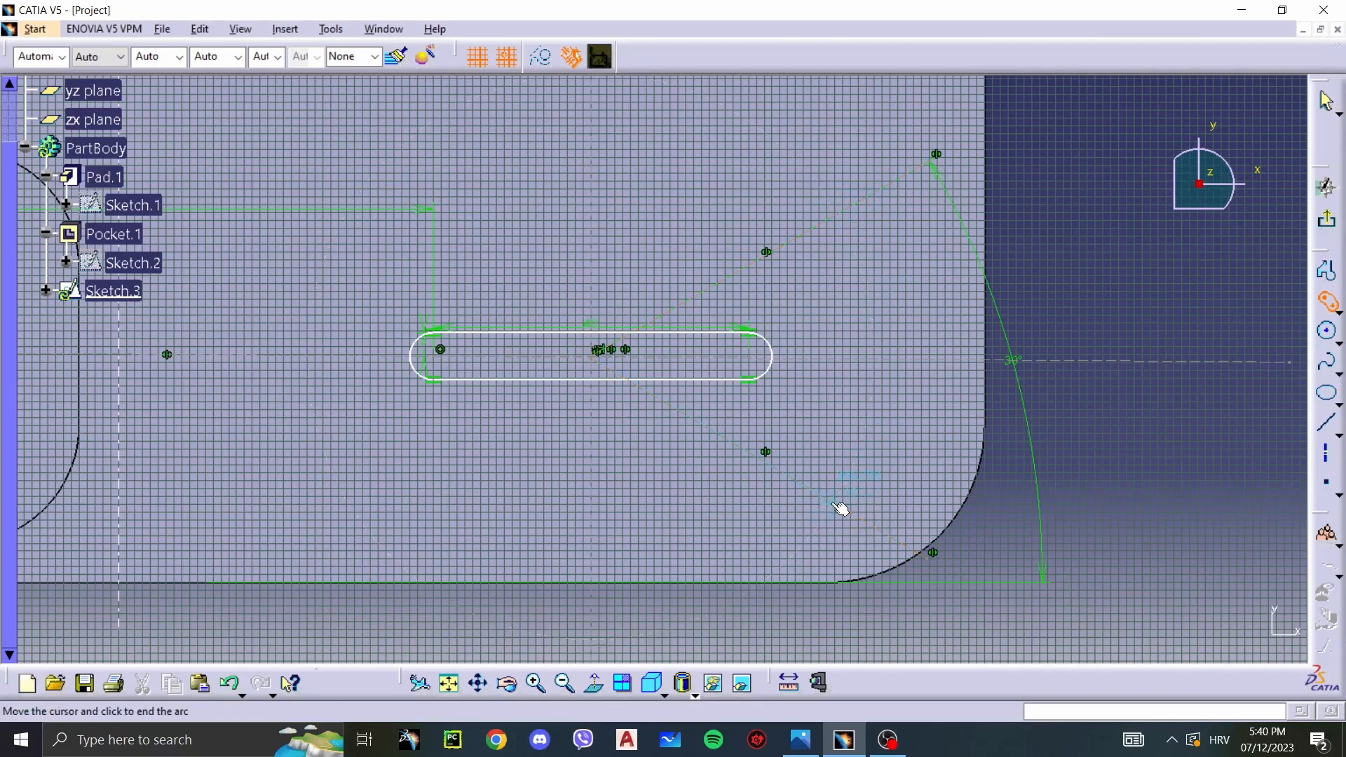
pyautogui.click(845, 218)
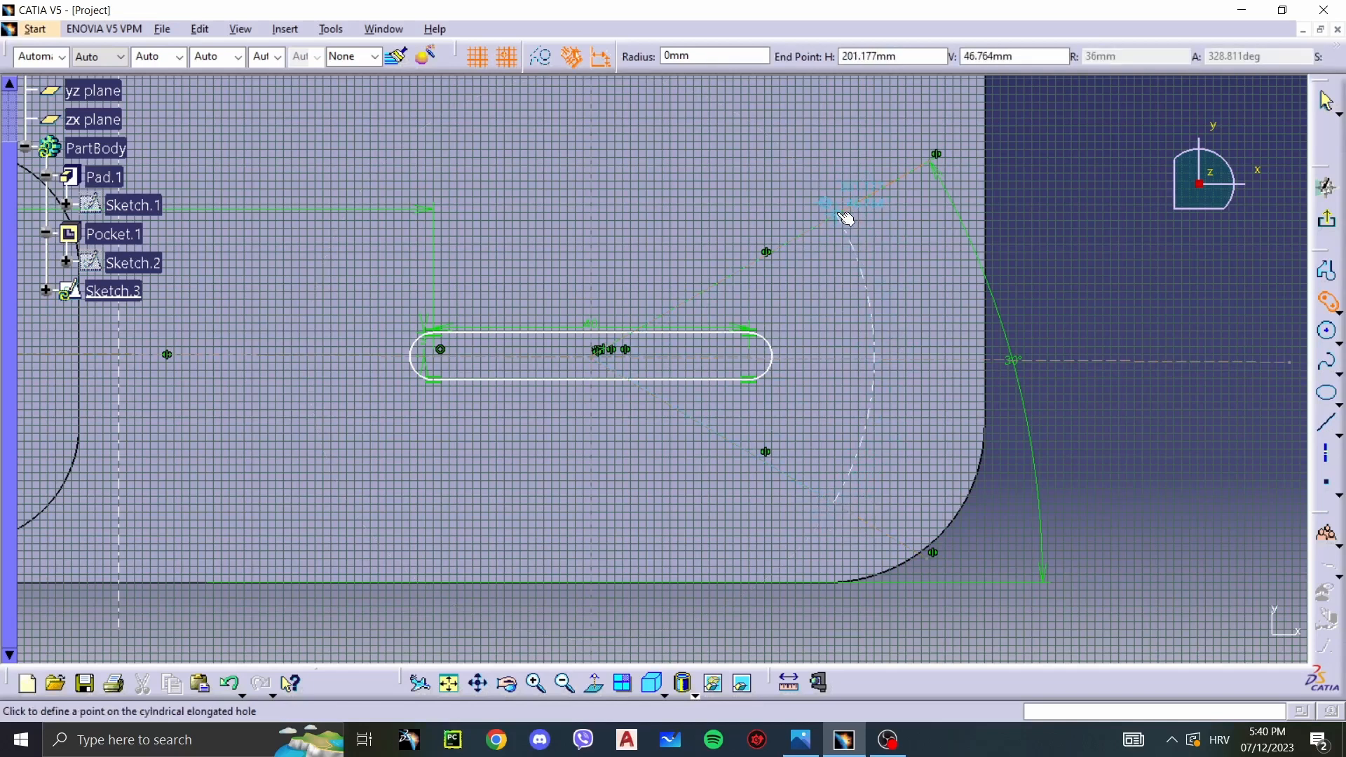
# Step: Set the curved slot's radius to 3 mm and complete it
pyautogui.press('Tab')
pyautogui.press('Tab')
pyautogui.press('Tab')
pyautogui.press('Tab')
pyautogui.press('Tab')
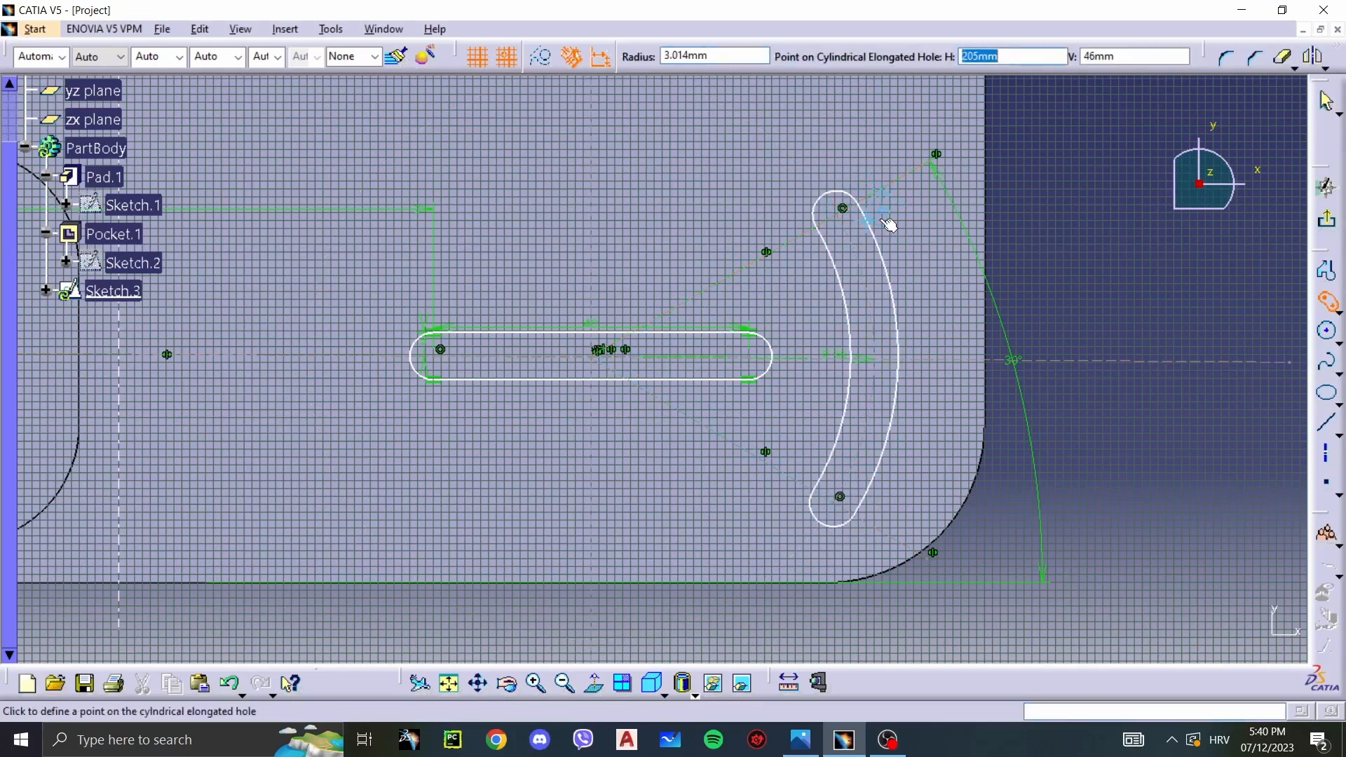
pyautogui.write('3')
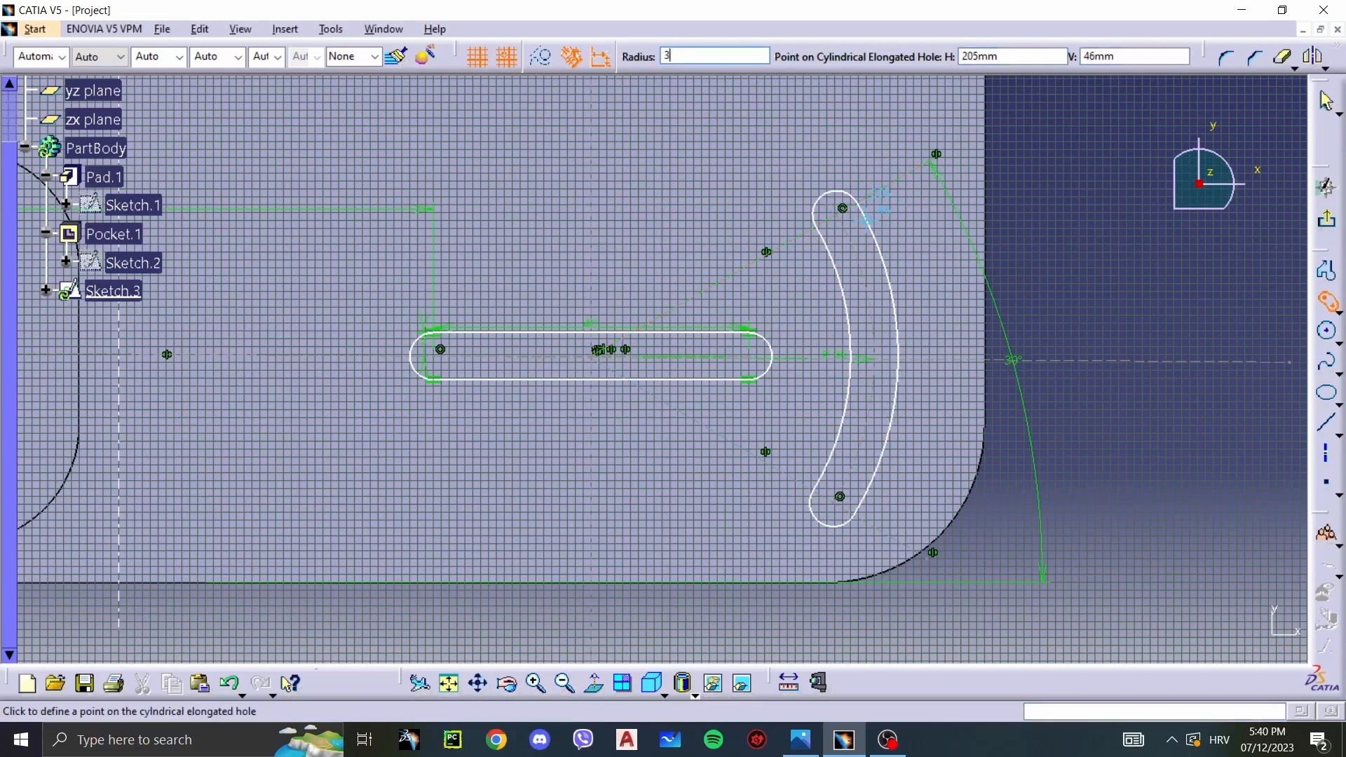
pyautogui.press('Return')
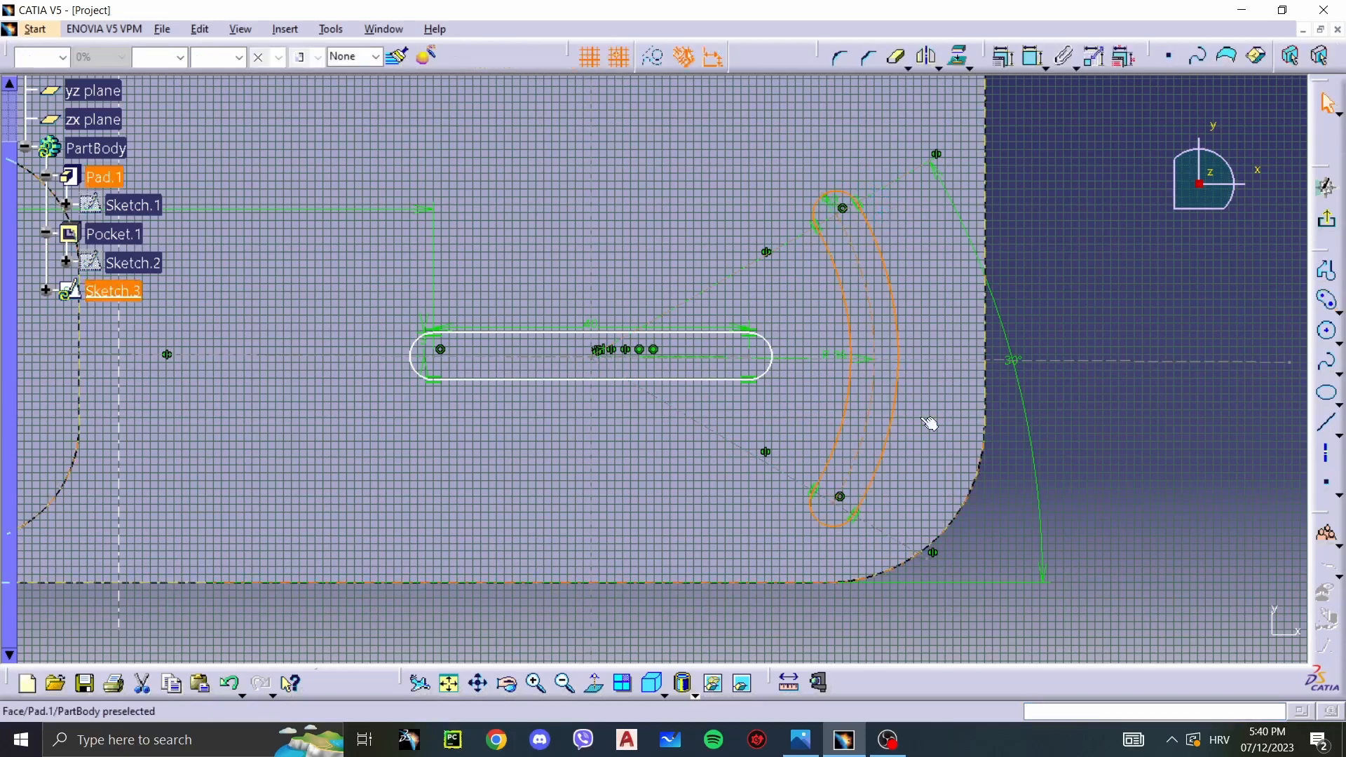
# Step: Mirror the curved slot about the vertical construction line through the straight slot's centre
pyautogui.moveTo(1104, 583)
pyautogui.mouseDown()
pyautogui.moveTo(931, 511)
pyautogui.moveTo(778, 152)
pyautogui.moveTo(789, 136)
pyautogui.mouseUp()
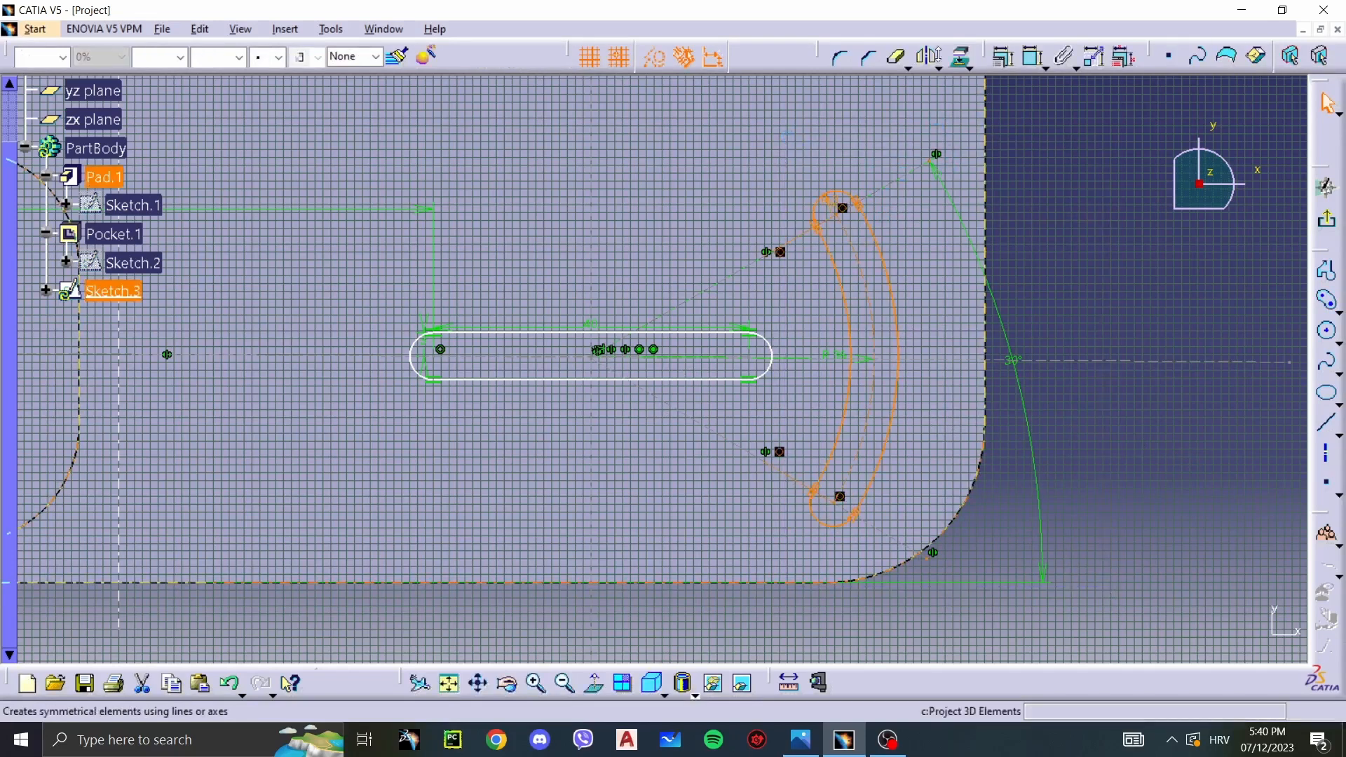
pyautogui.click(925, 56)
pyautogui.click(595, 284)
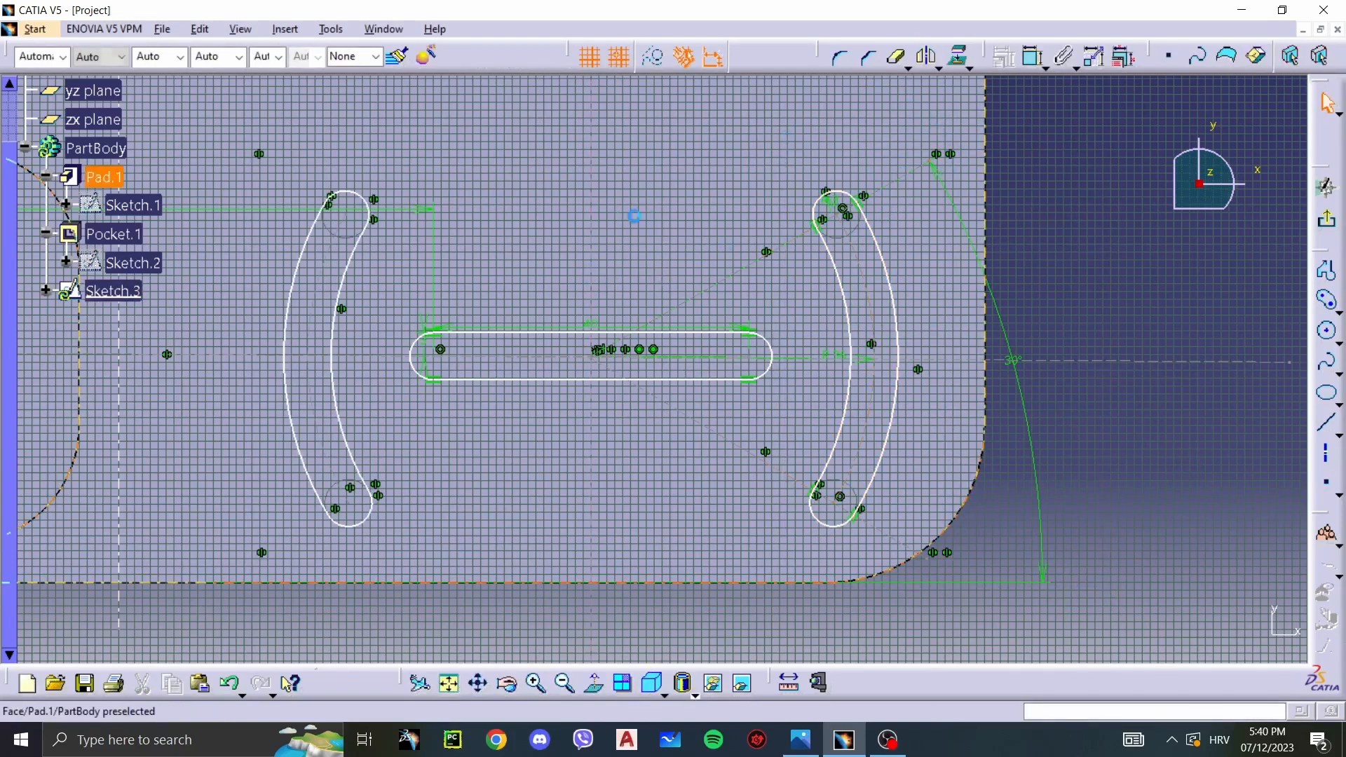
pyautogui.moveTo(670, 222); pyautogui.dragTo(664, 315, button='middle')
pyautogui.moveTo(556, 218)
pyautogui.mouseDown(button='middle')
pyautogui.moveTo(577, 262)
pyautogui.moveTo(729, 379)
pyautogui.mouseUp(button='middle')
pyautogui.click(588, 102)
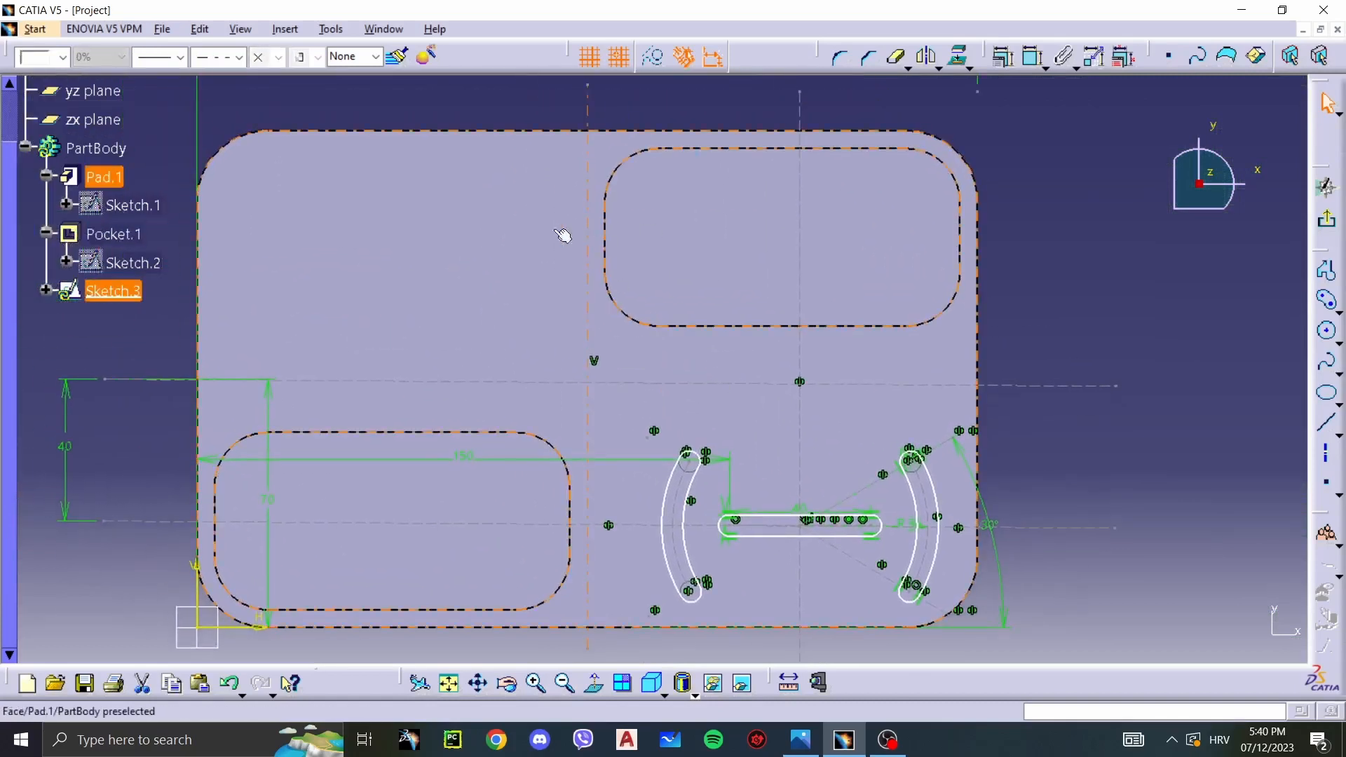
pyautogui.click(607, 93)
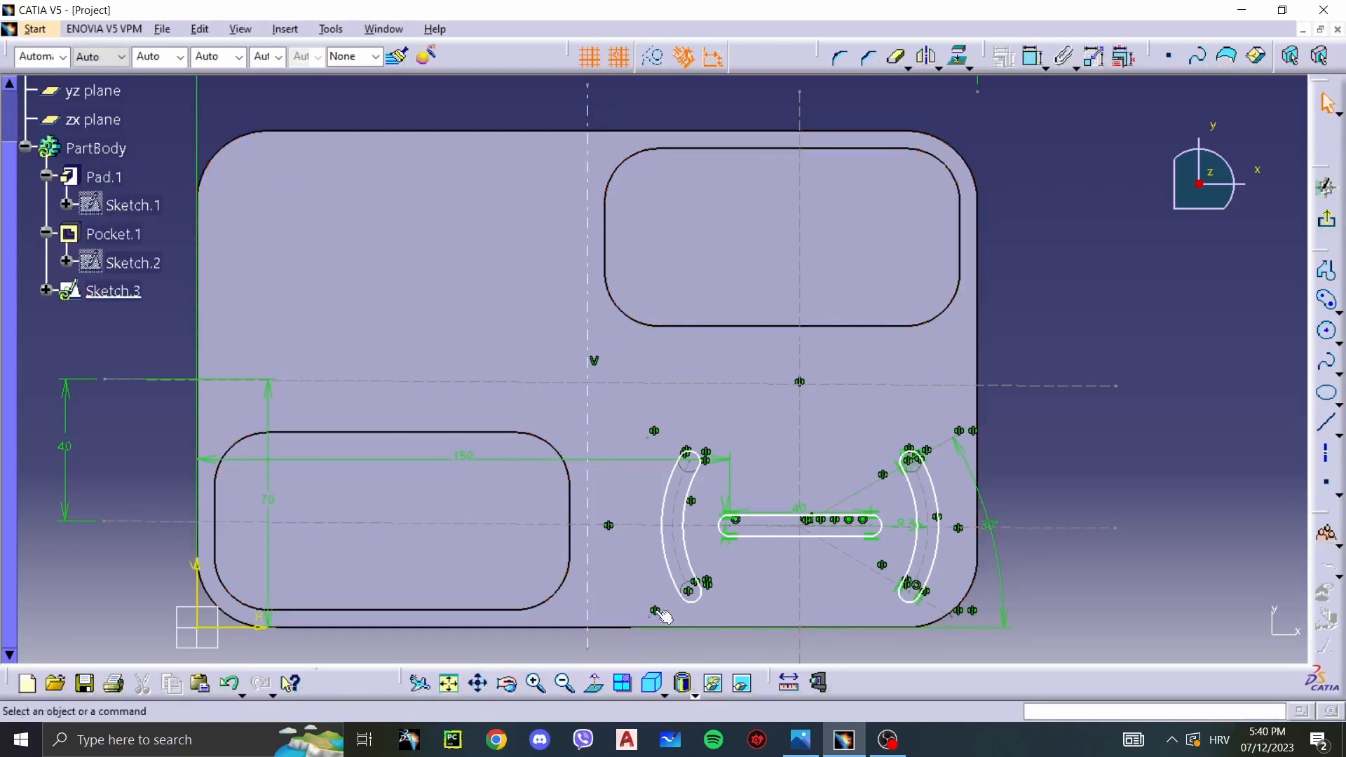
# Step: Mirror the straight slot and both curved slots about the plate's horizontal middle construction line
pyautogui.moveTo(634, 636); pyautogui.dragTo(971, 465)
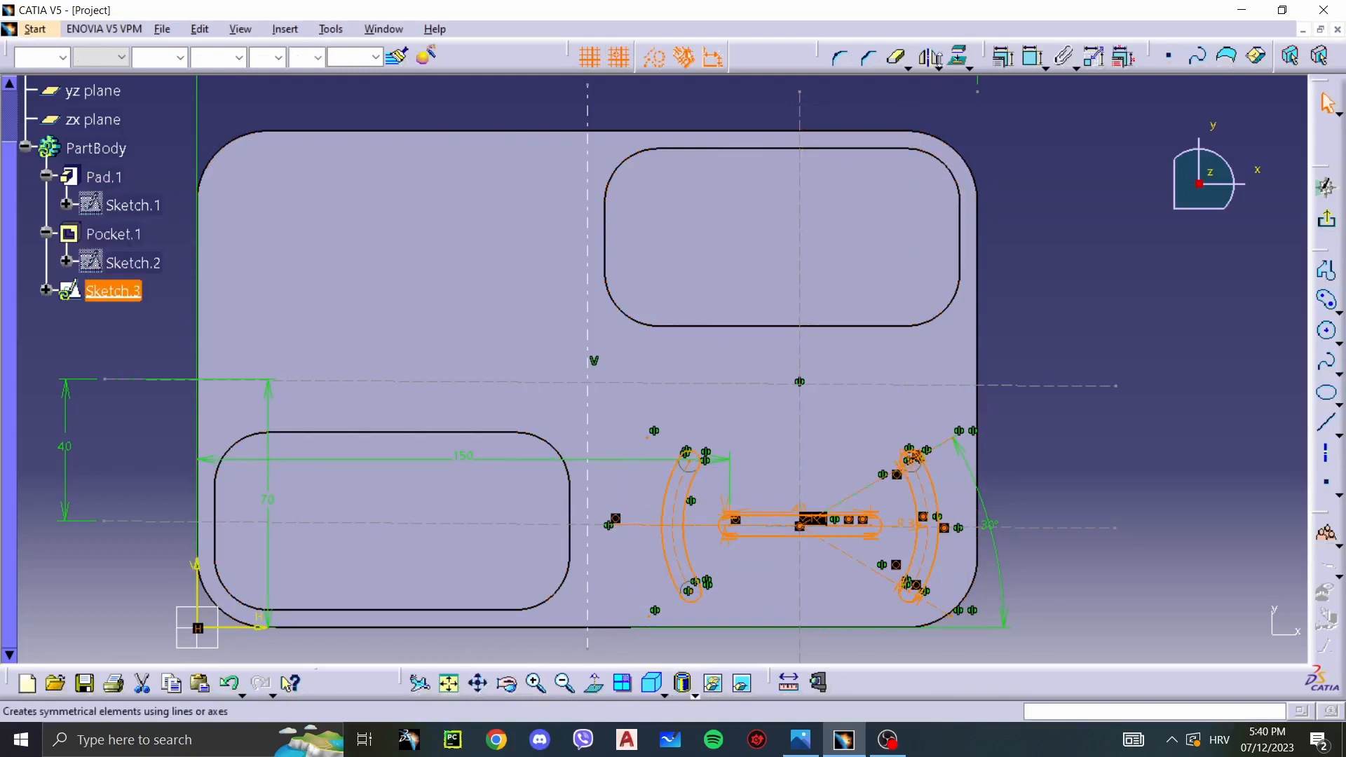
pyautogui.click(926, 61)
pyautogui.click(889, 384)
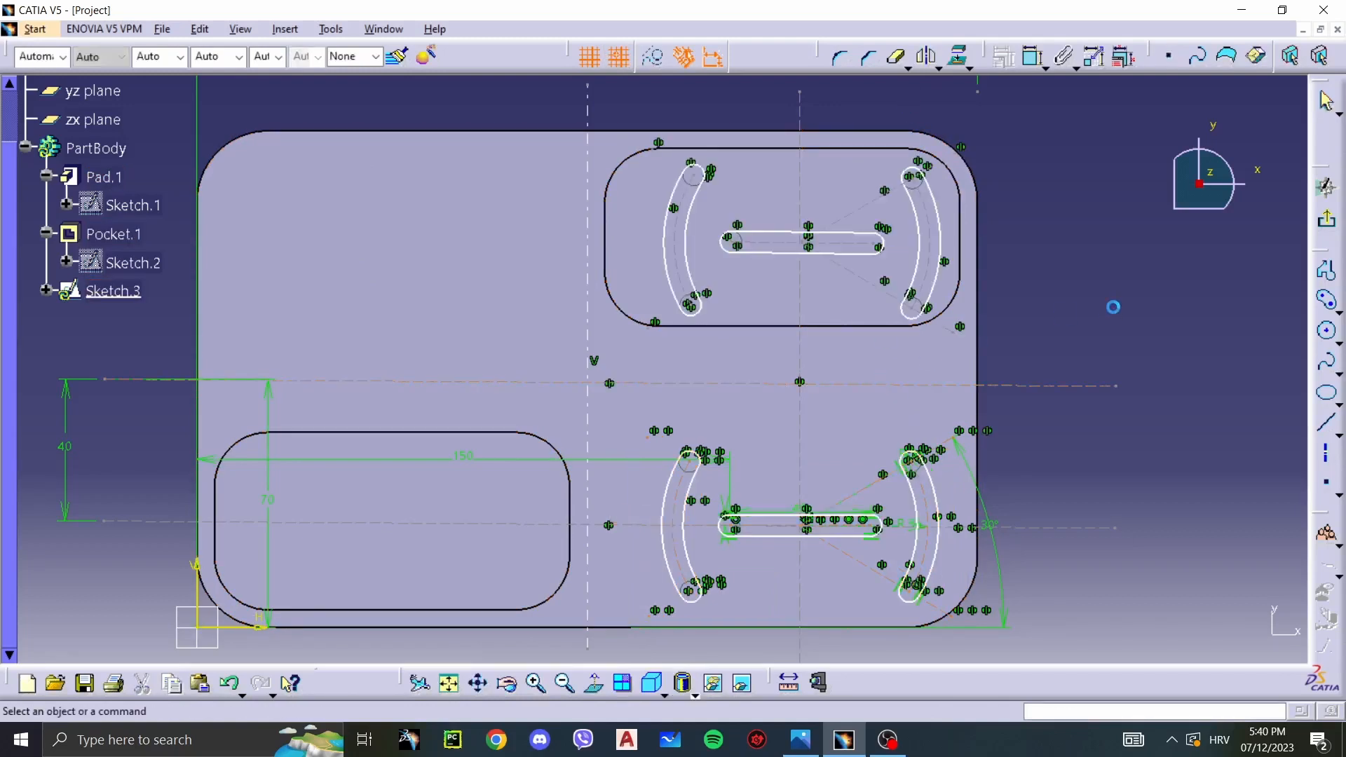
# Step: Mirror the upper-right slot group about the plate's vertical axis and delete the source group inside the upper-right pocket
pyautogui.moveTo(1081, 345); pyautogui.dragTo(600, 143)
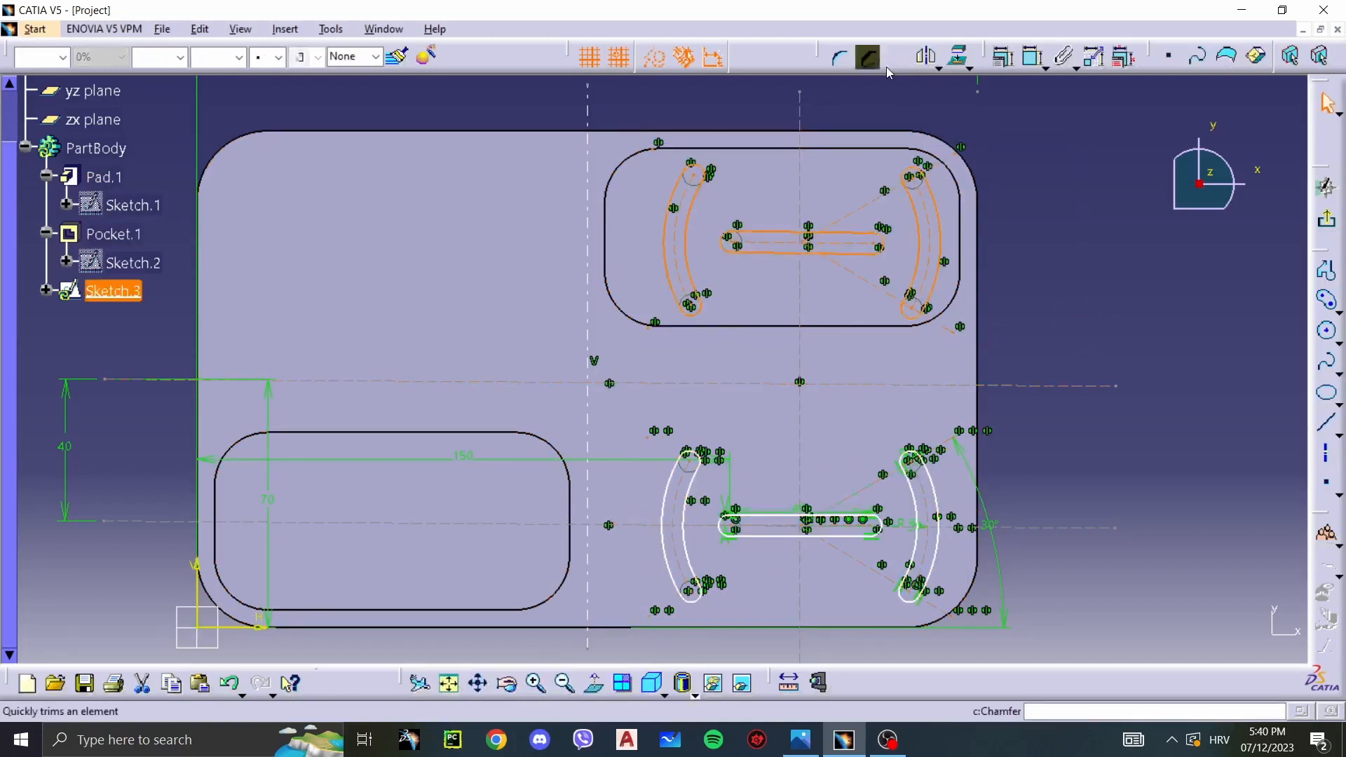
pyautogui.click(927, 62)
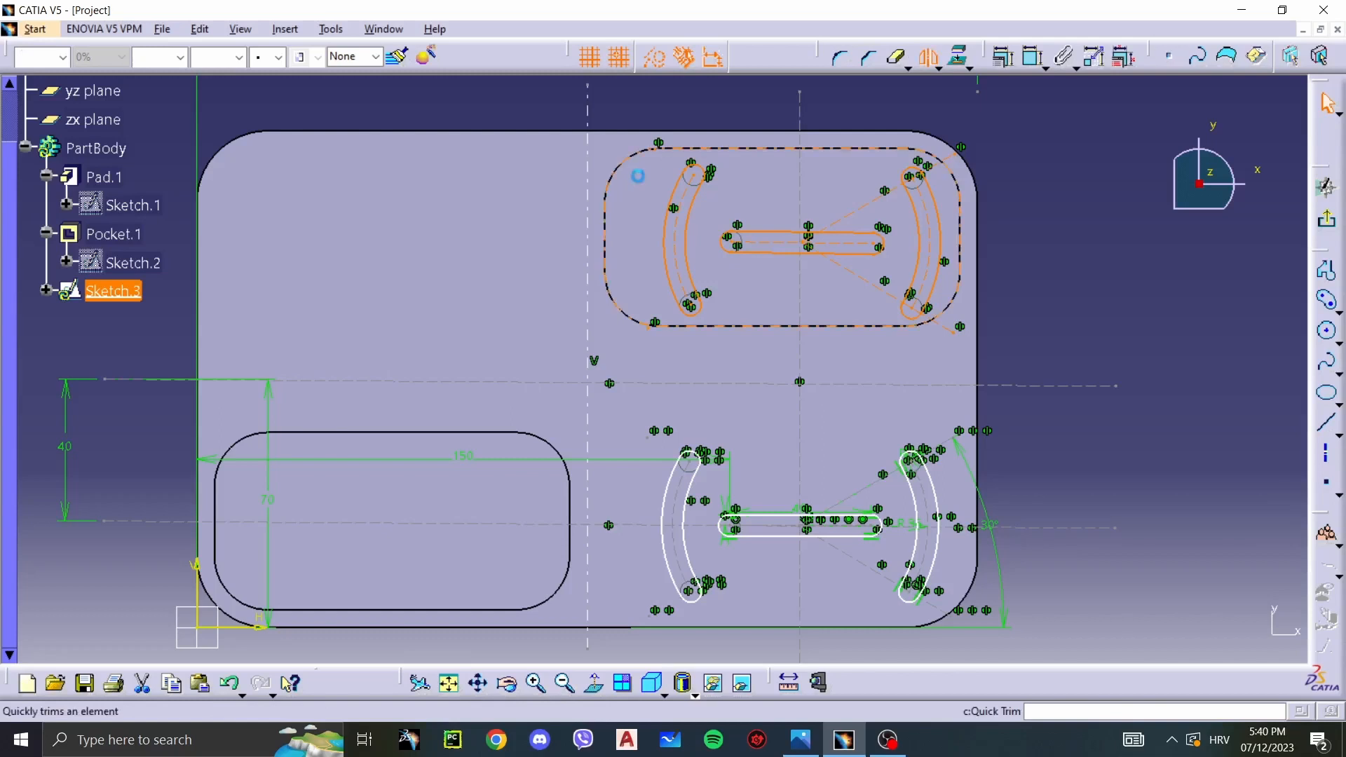
pyautogui.click(599, 131)
pyautogui.moveTo(621, 95); pyautogui.dragTo(1003, 331)
pyautogui.press('Delete')
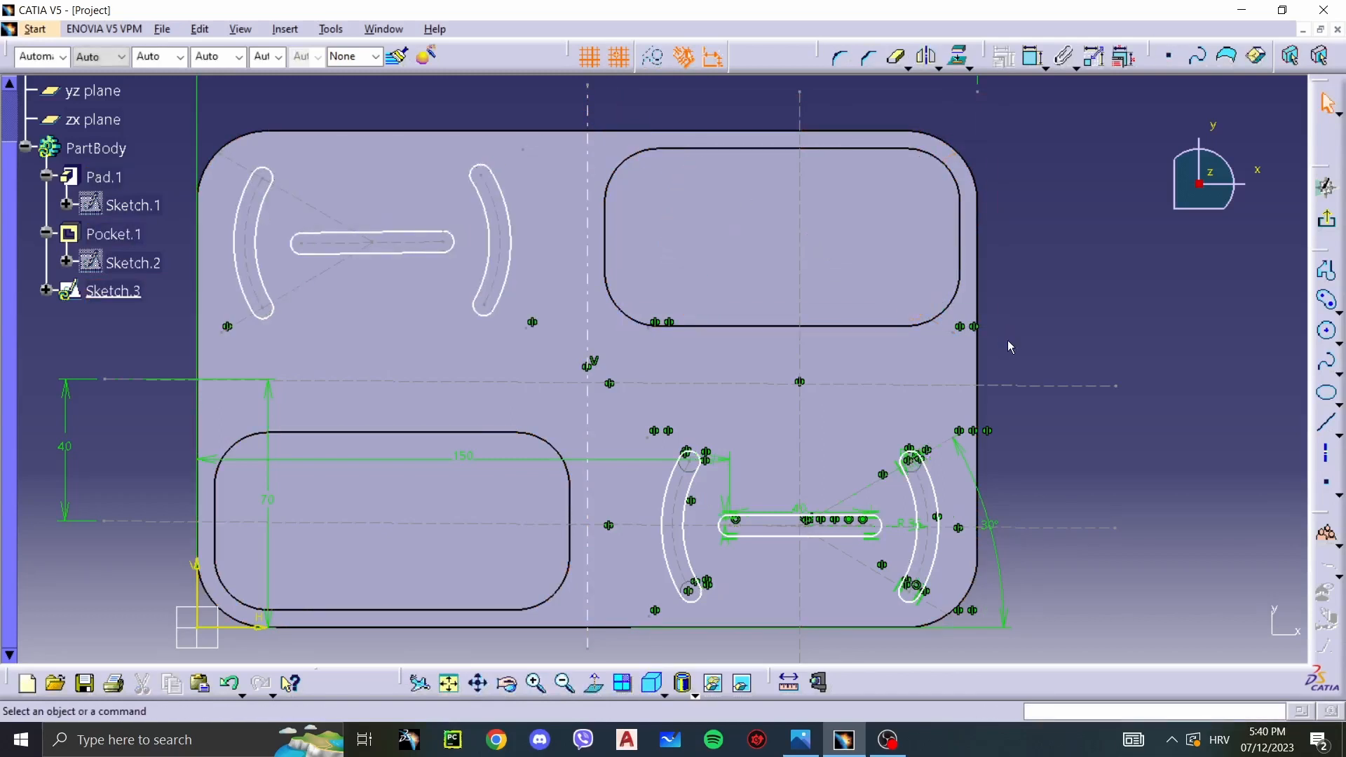
# Step: Check the slot layout against the technical drawing and exit the sketch
pyautogui.click(1334, 226)
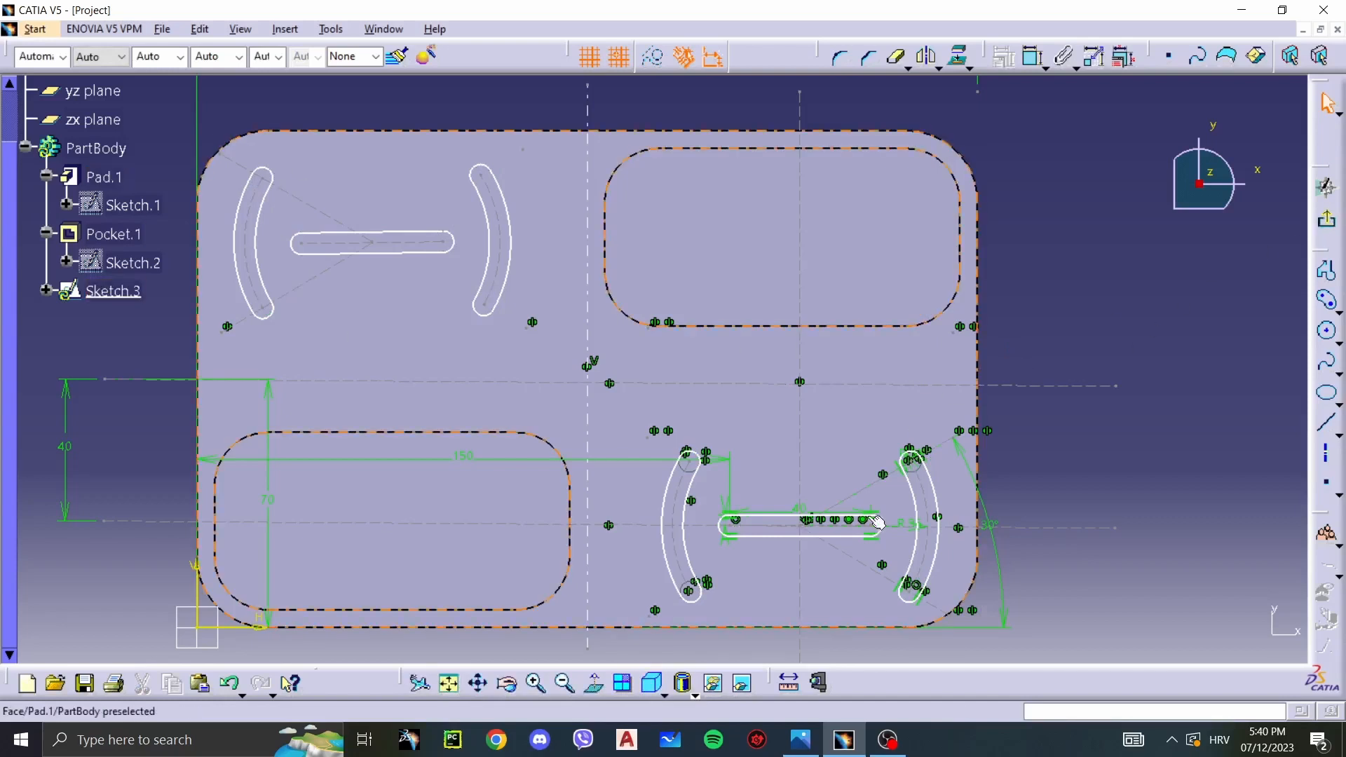
pyautogui.hotkey('alt', 'Tab')
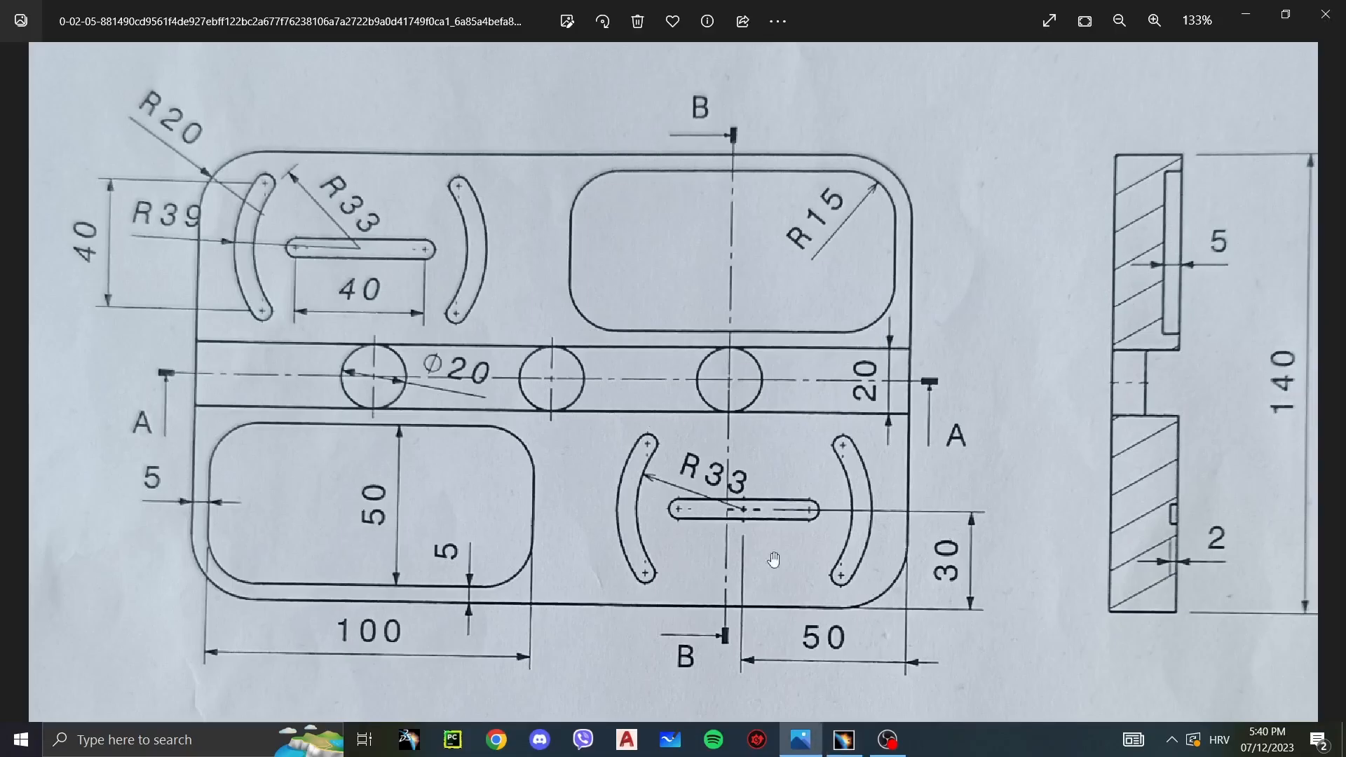
pyautogui.hotkey('alt', 'Tab')
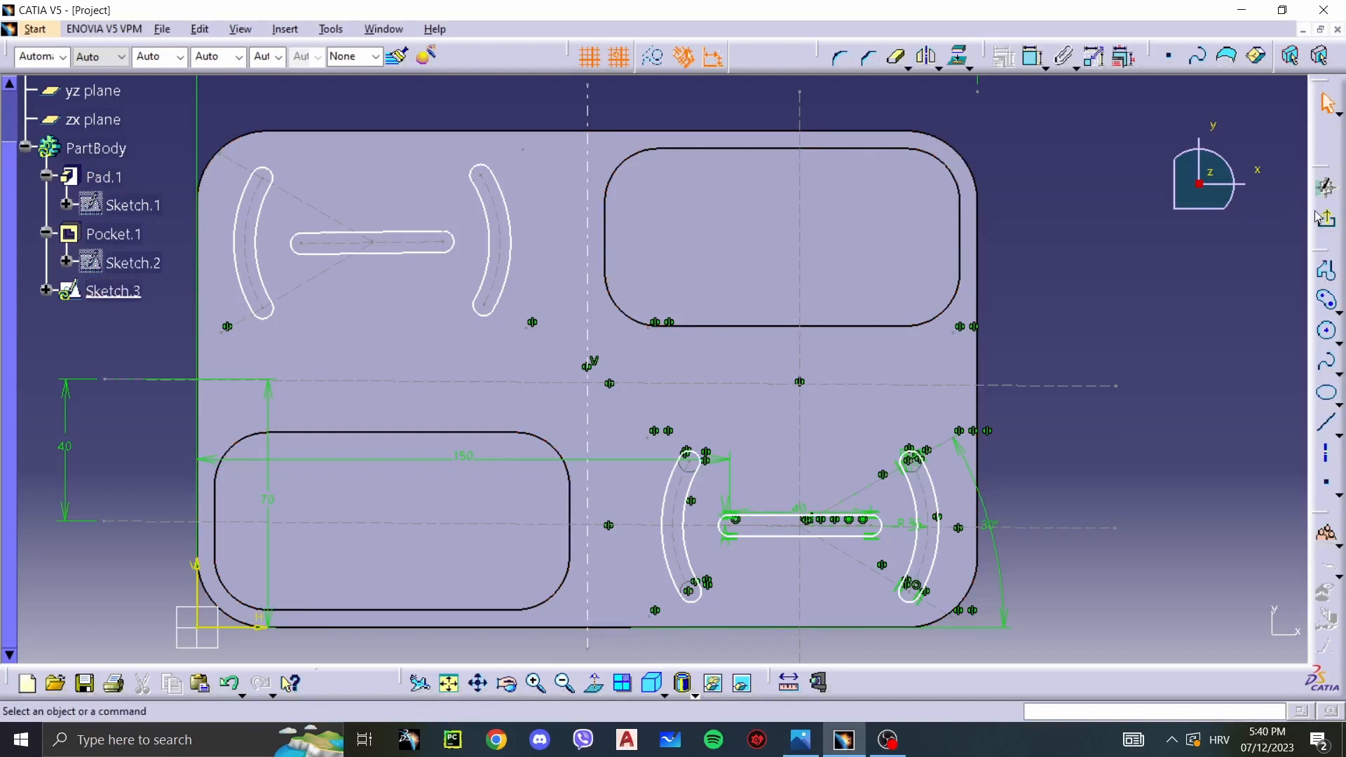
pyautogui.click(1328, 229)
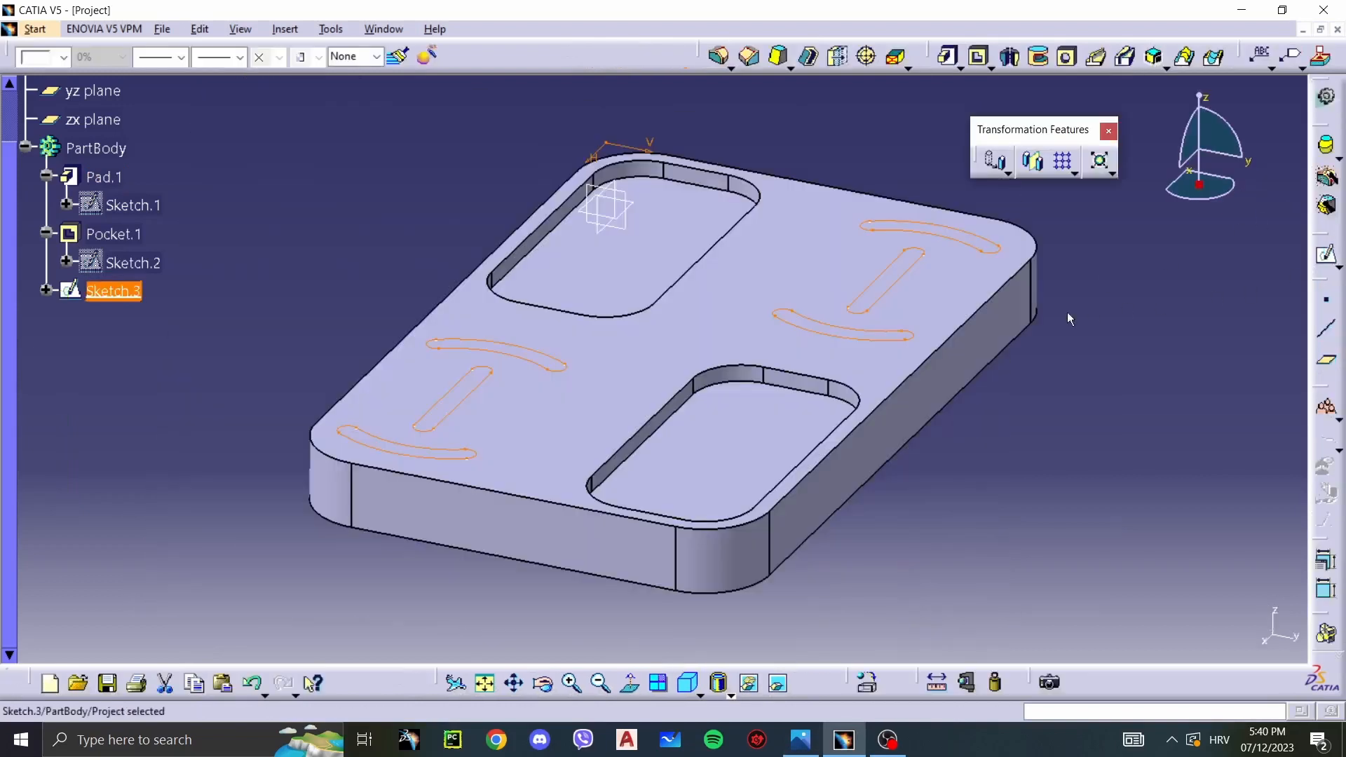
# Step: Reopen the slot sketch, convert the upper 30-degree construction line to a standard element and exit the sketch
pyautogui.doubleClick(549, 366)
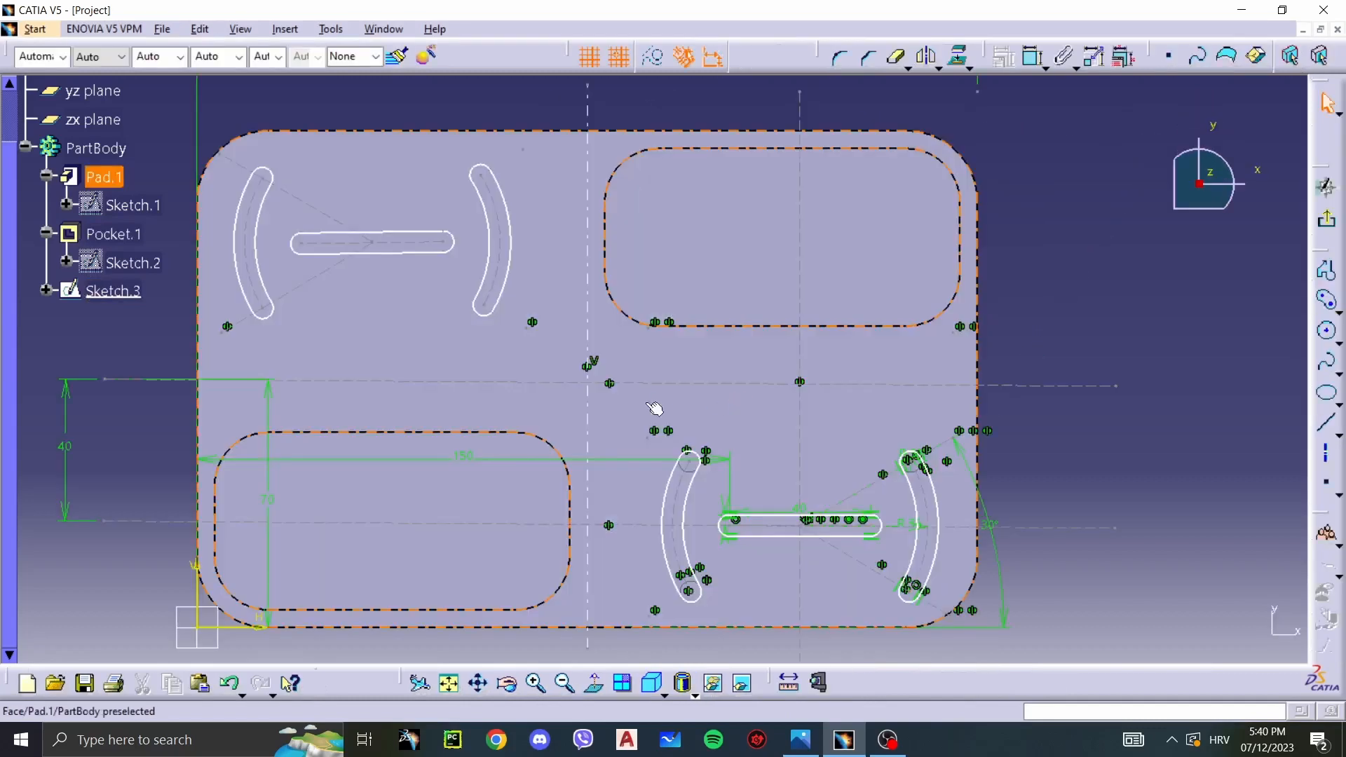
pyautogui.click(883, 477)
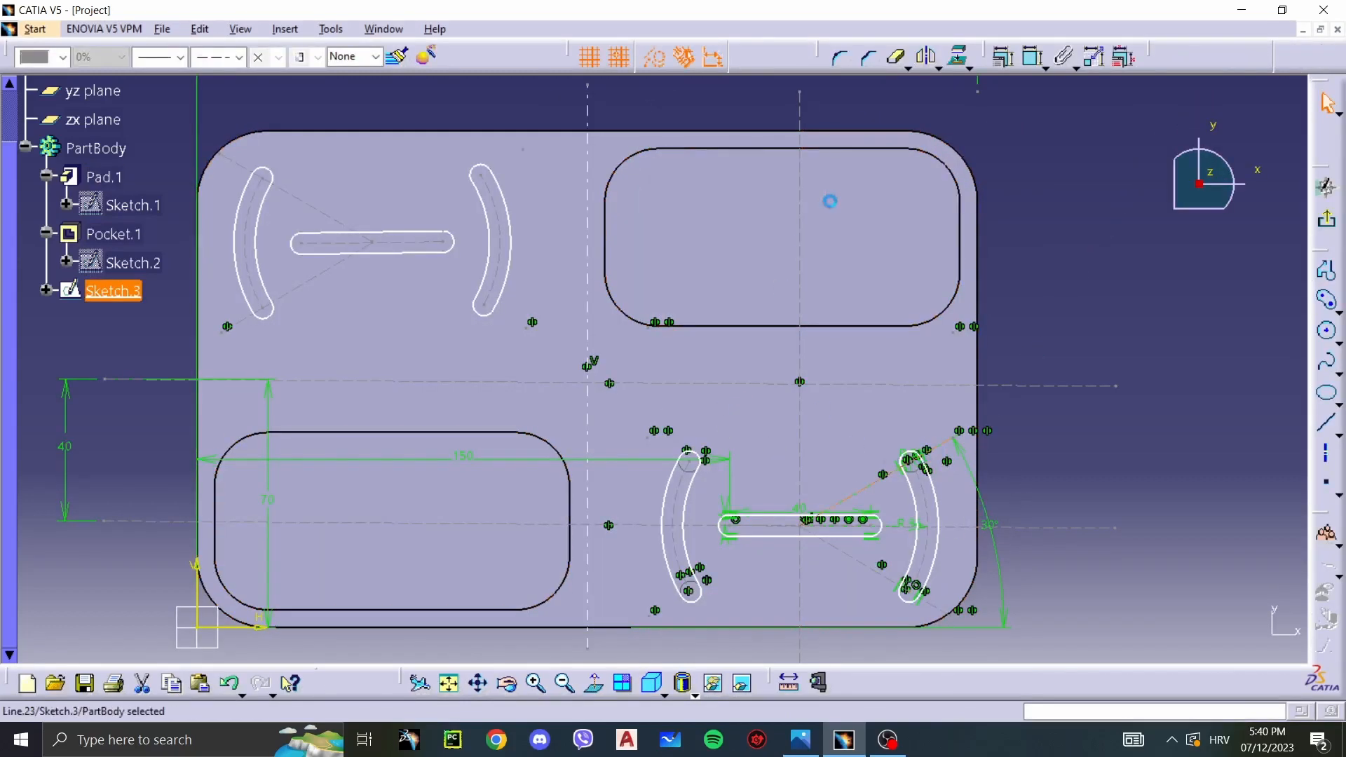
pyautogui.click(655, 58)
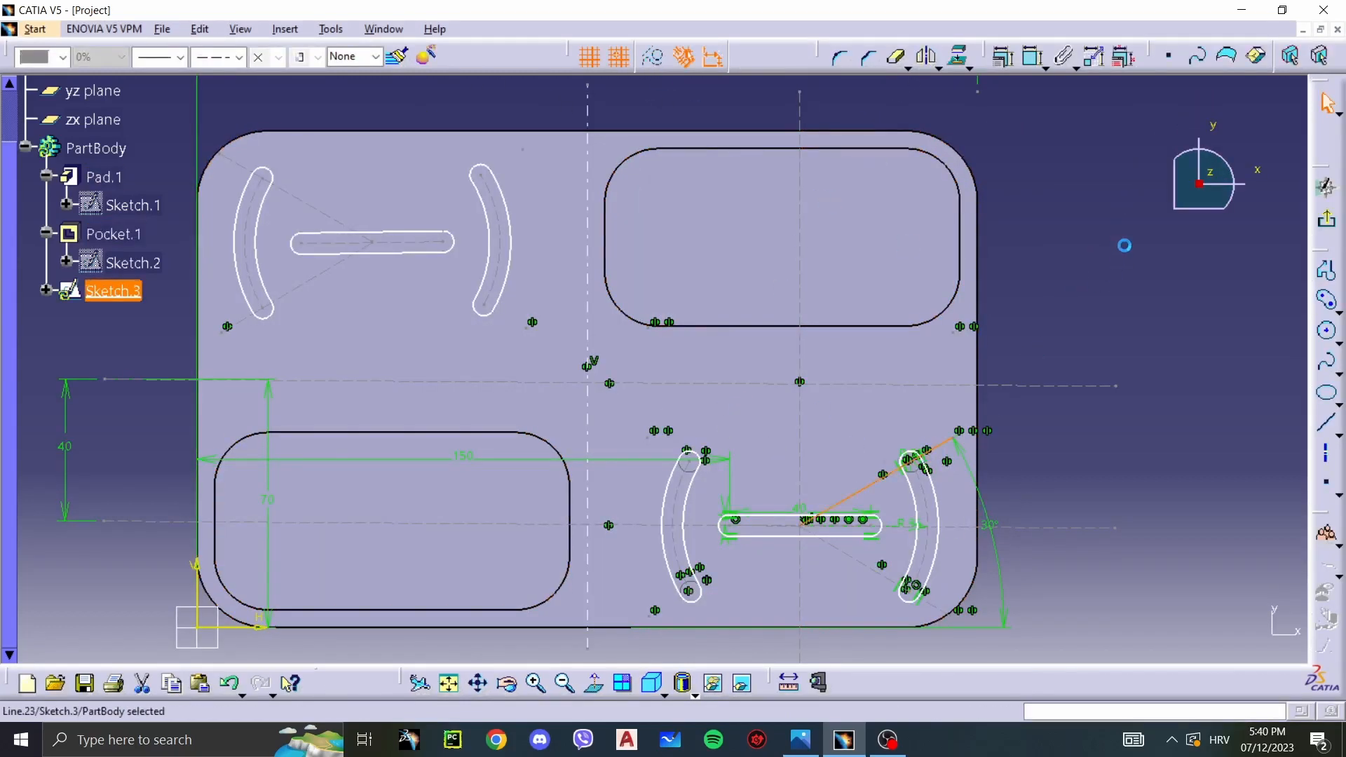
pyautogui.click(1326, 219)
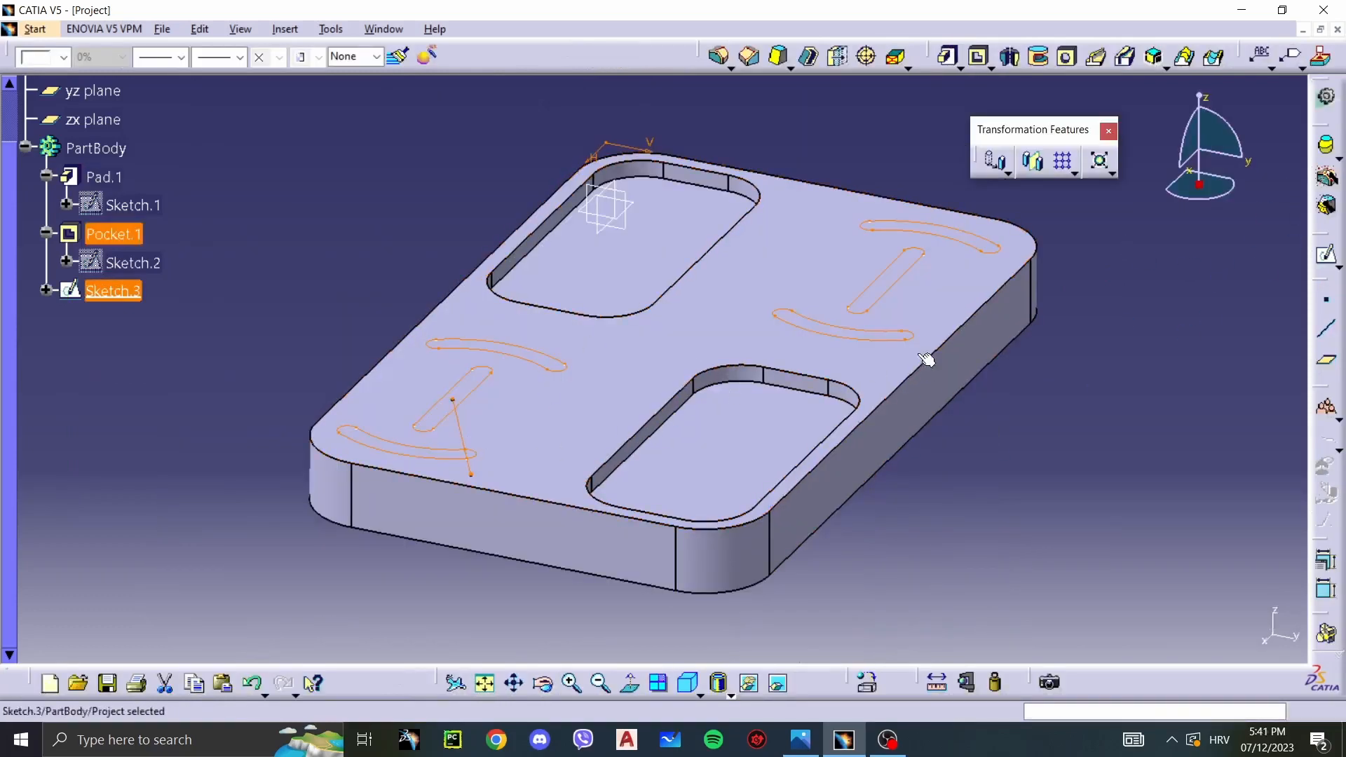
# Step: Try to pad the slot sketch with the 30-degree line as a standard element
pyautogui.click(961, 49)
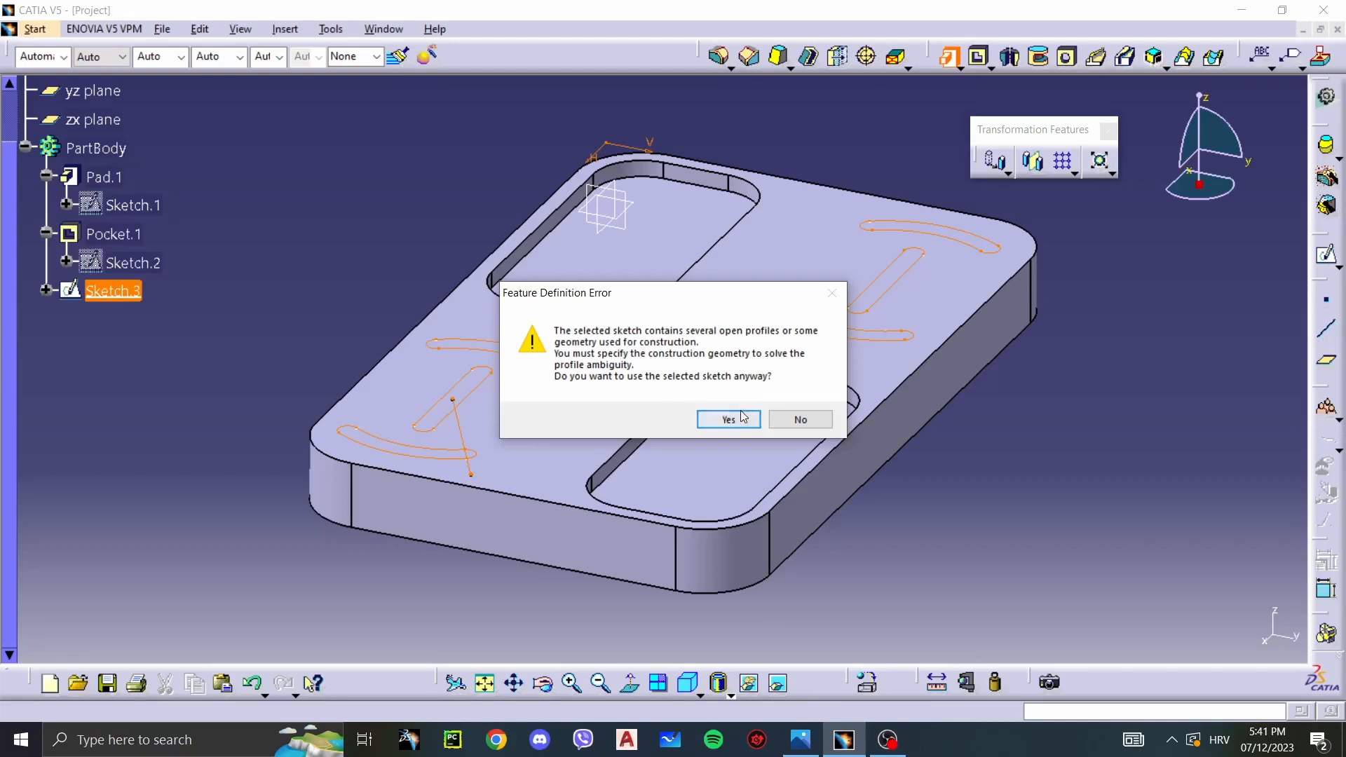
pyautogui.click(800, 419)
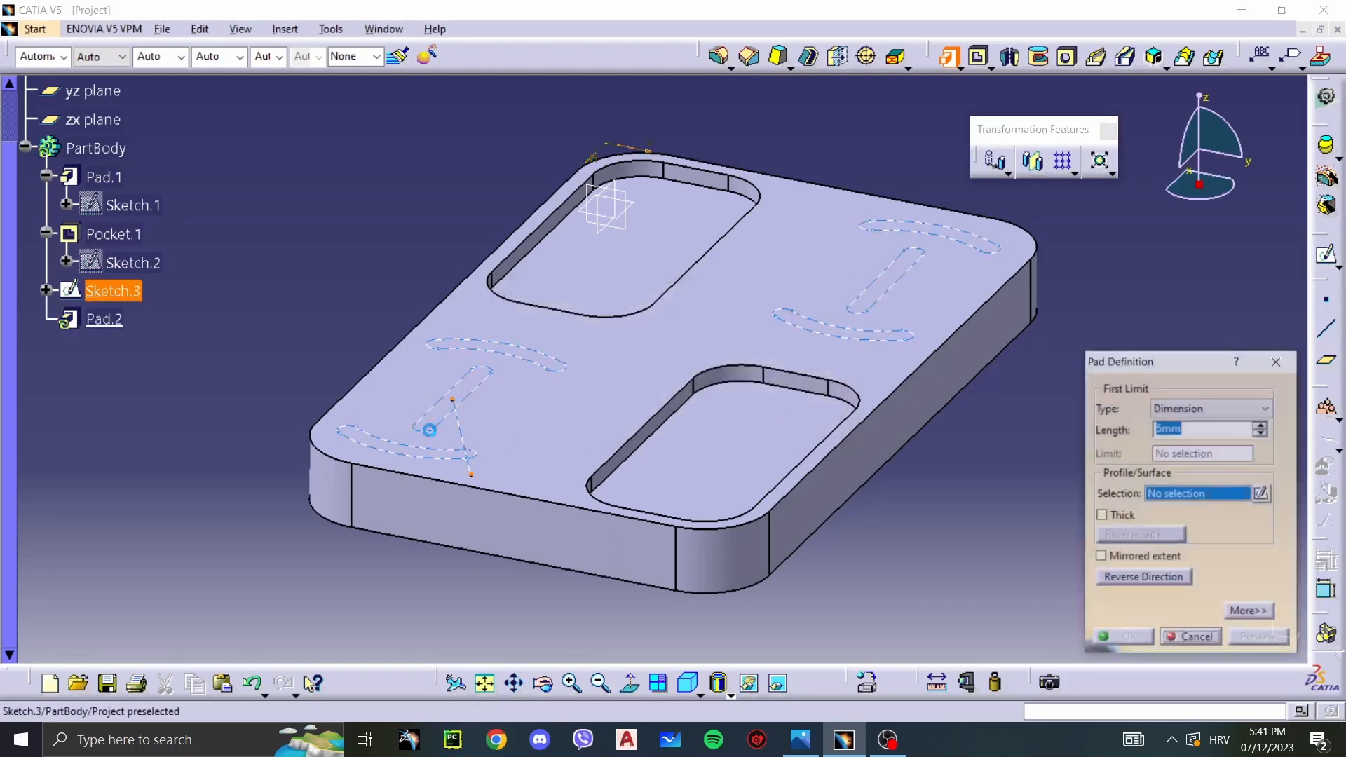
pyautogui.press('Escape')
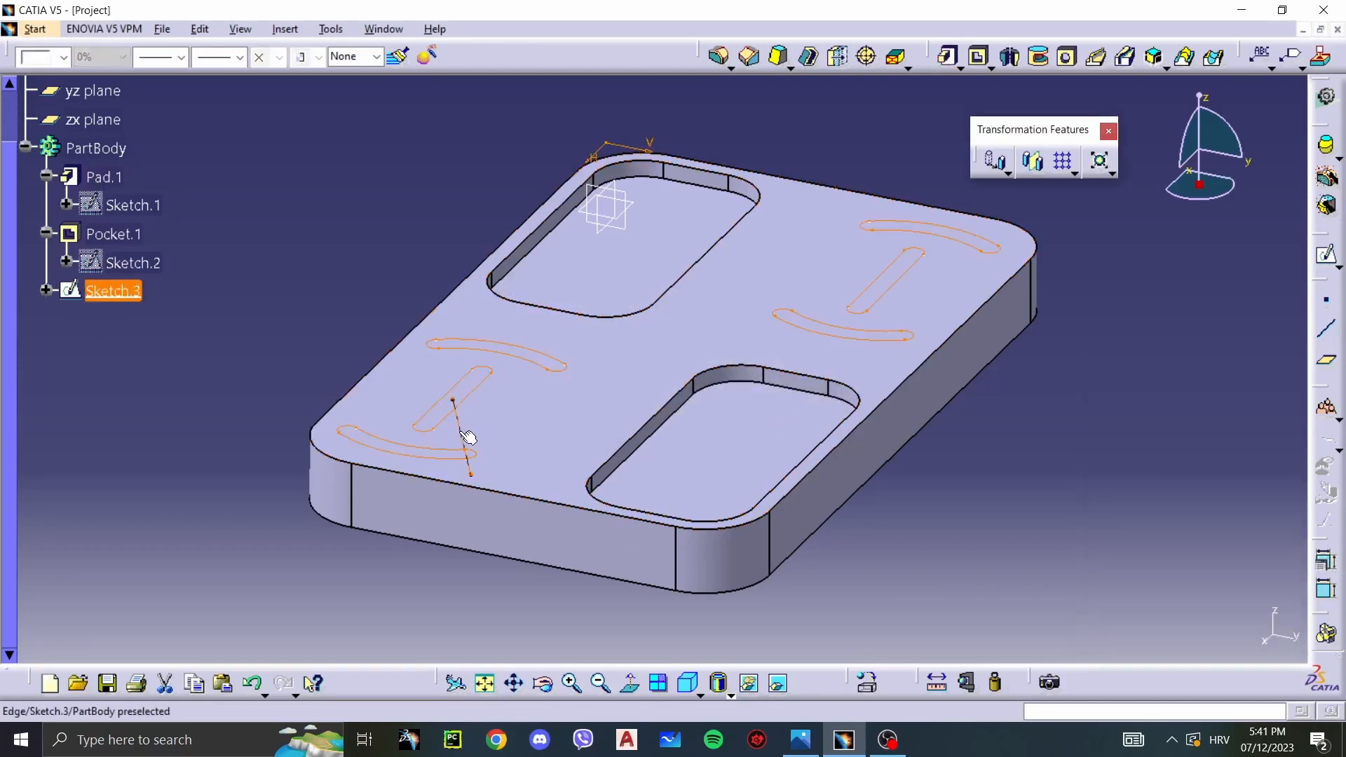
# Step: Reopen the slot sketch, convert the 30-degree line back to a construction element and exit the sketch
pyautogui.doubleClick(458, 428)
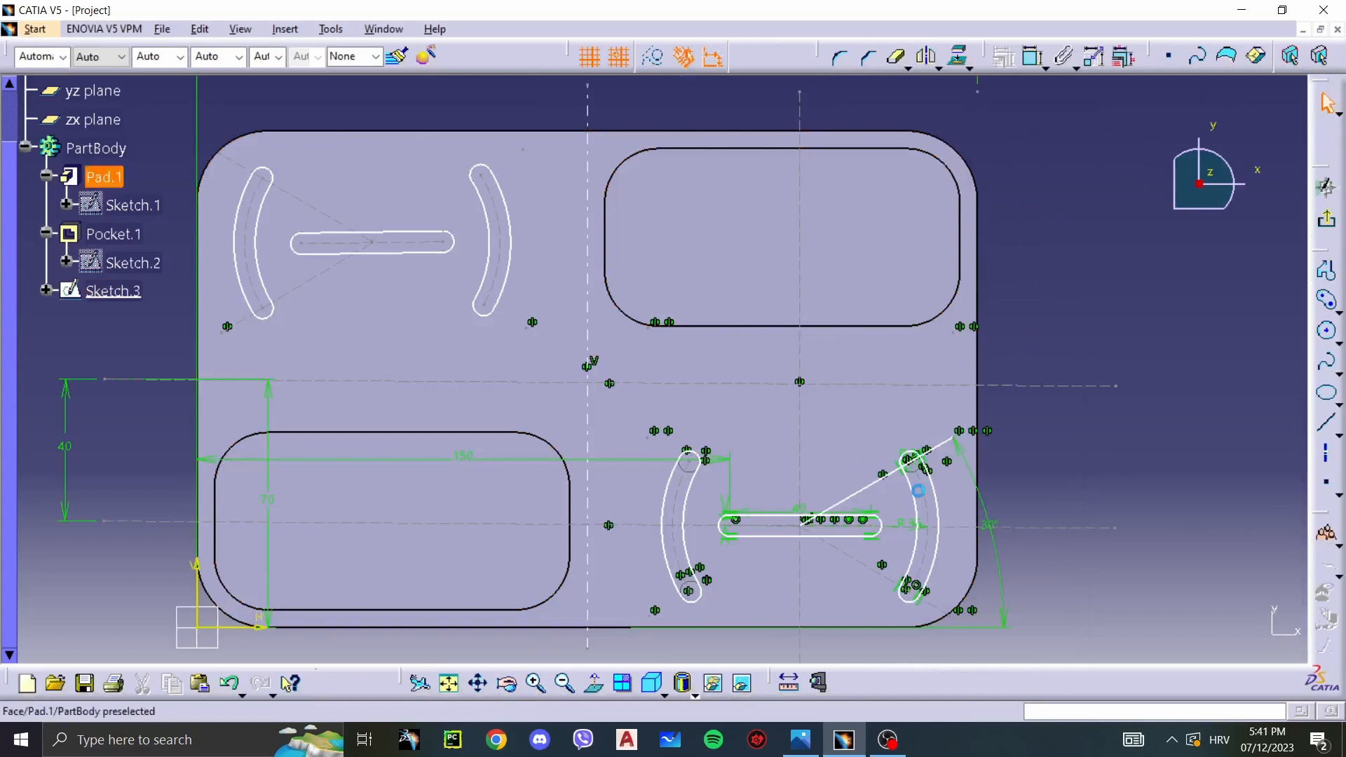
pyautogui.click(869, 485)
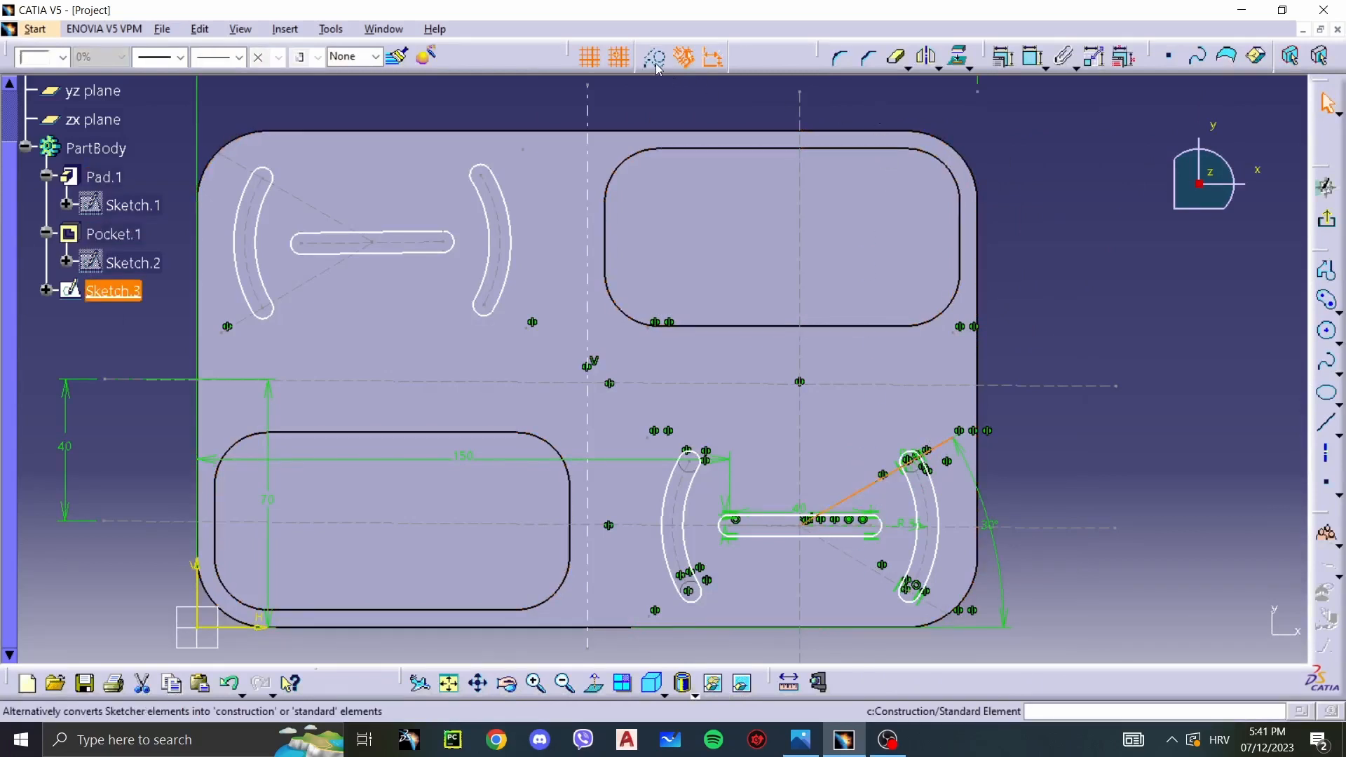
pyautogui.click(1066, 276)
pyautogui.click(1329, 224)
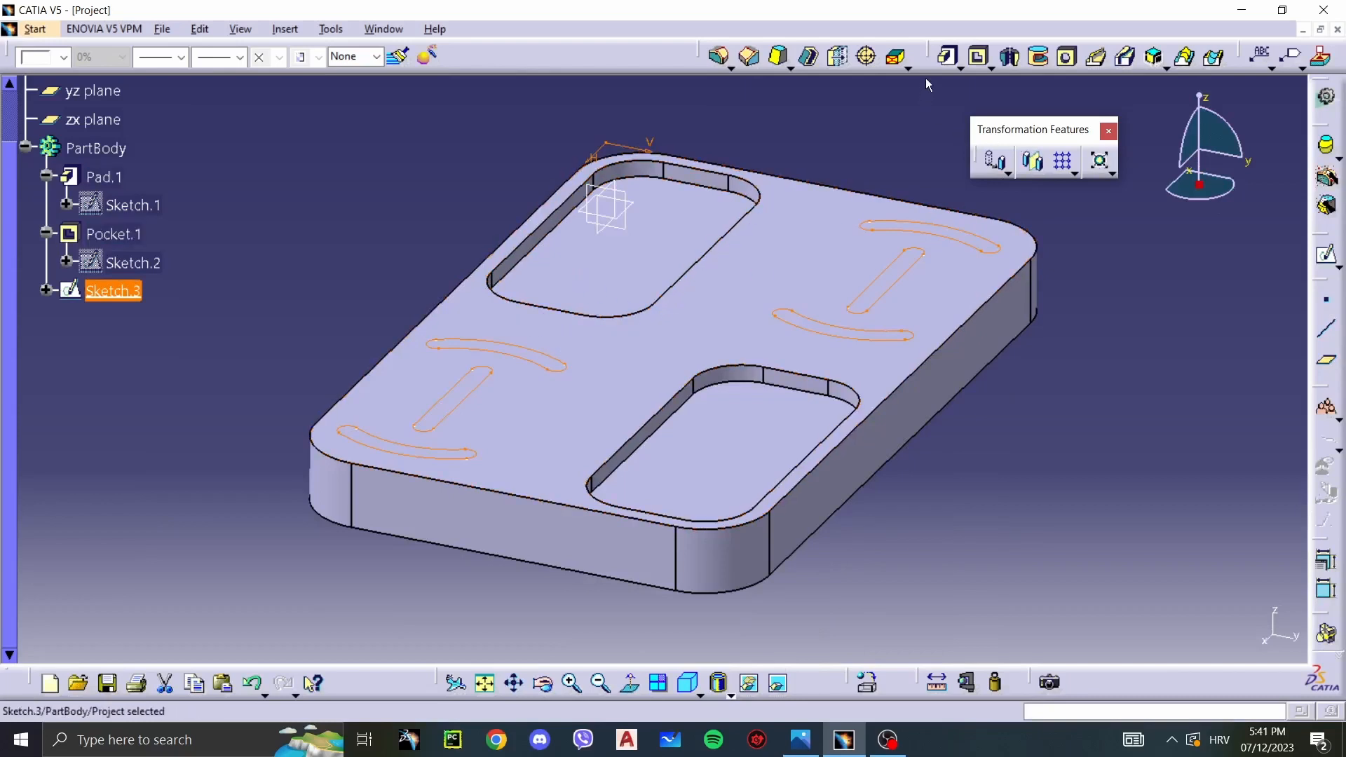
# Step: Cut the straight and curved slot sketch as a pocket 2 mm deep, checking the depth against the technical drawing
pyautogui.click(978, 59)
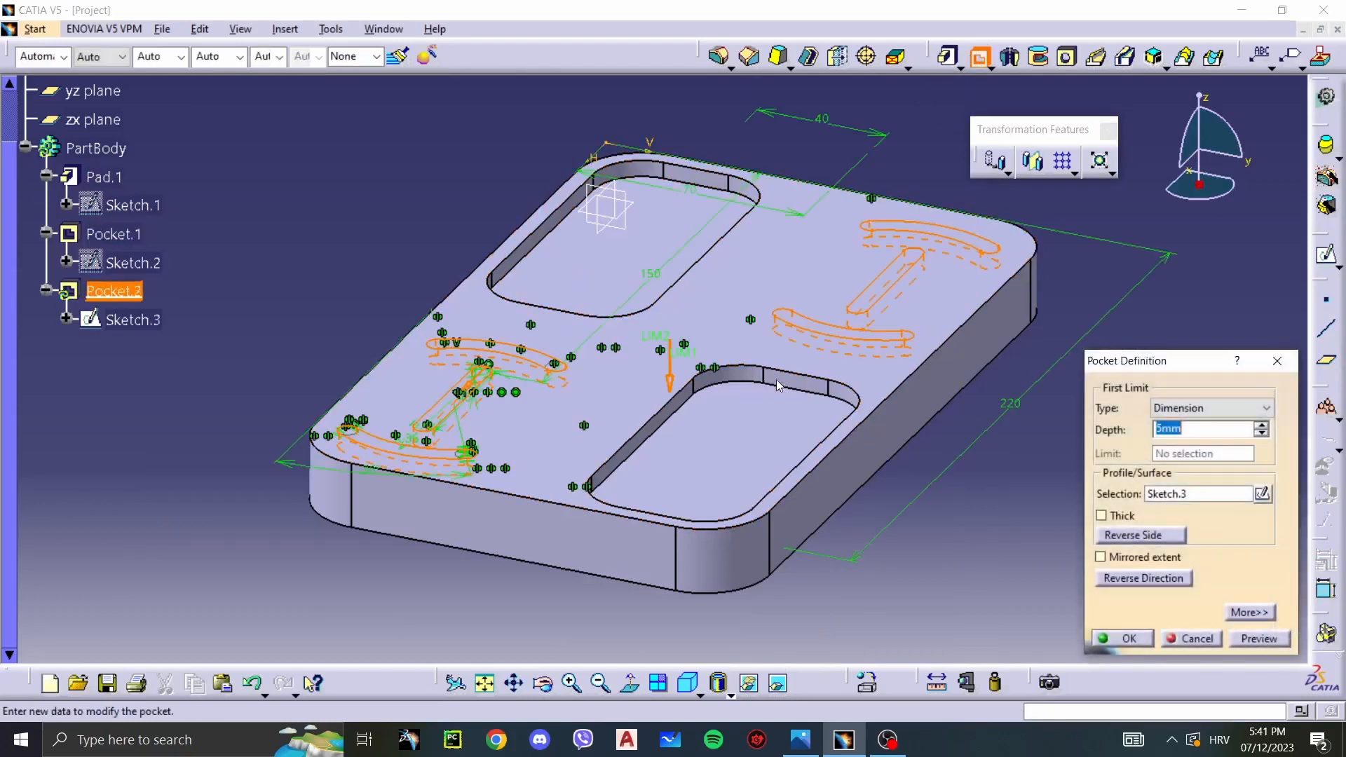
pyautogui.hotkey('alt', 'Tab')
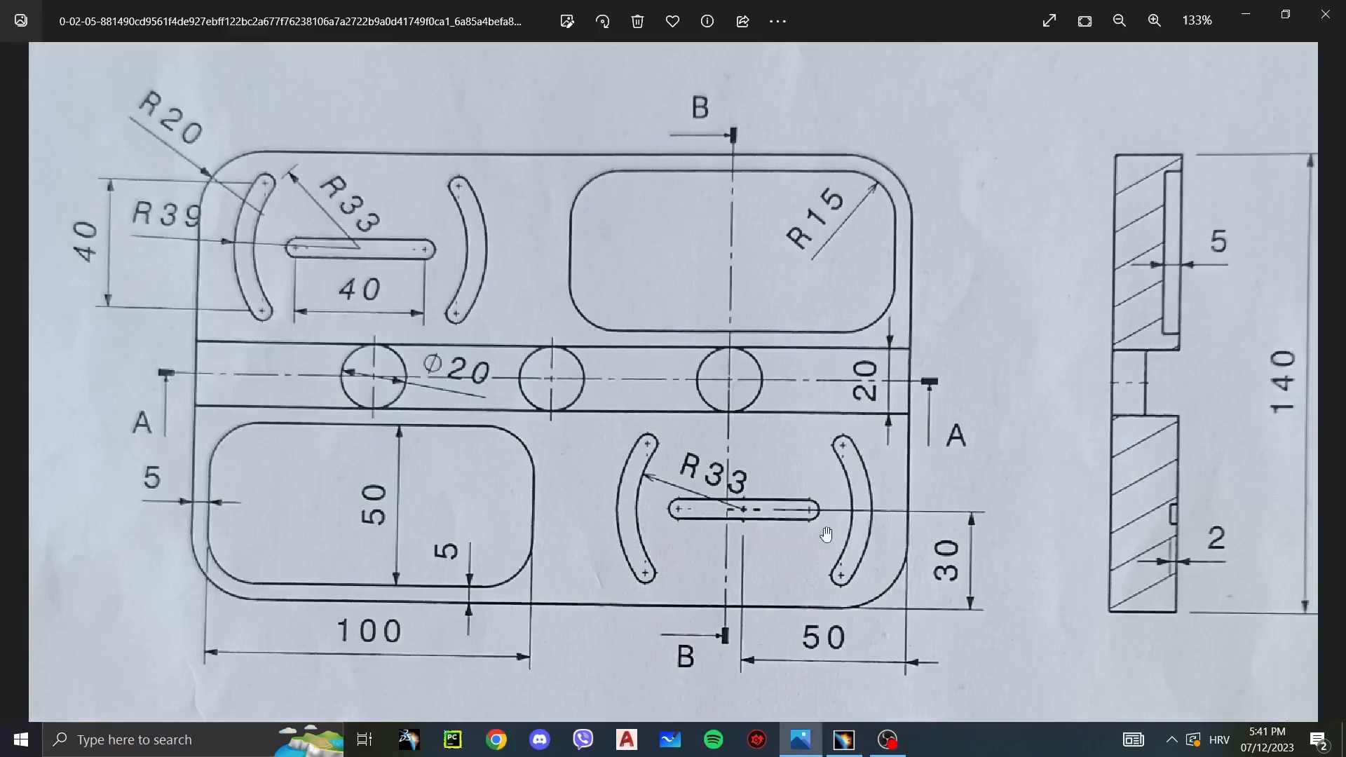
pyautogui.hotkey('alt', 'Tab')
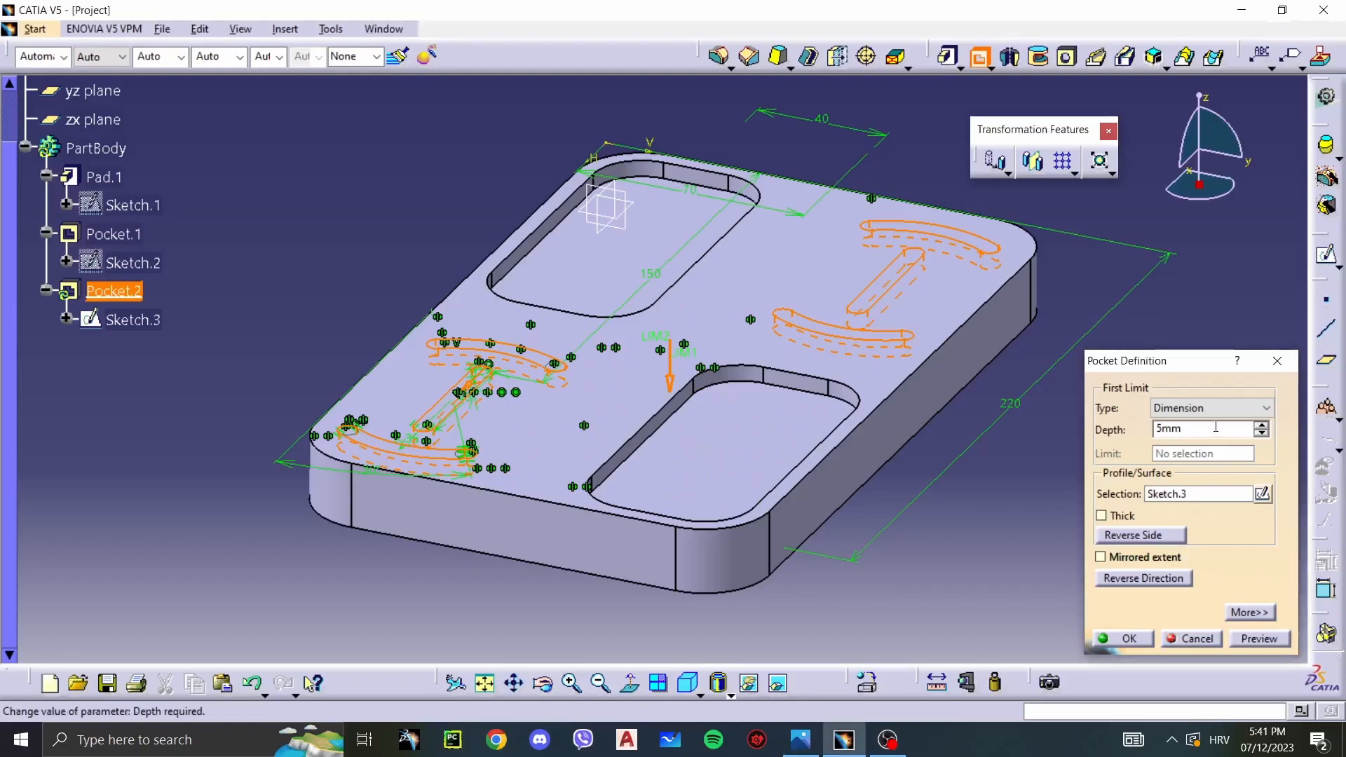
pyautogui.write('2')
pyautogui.click(1135, 637)
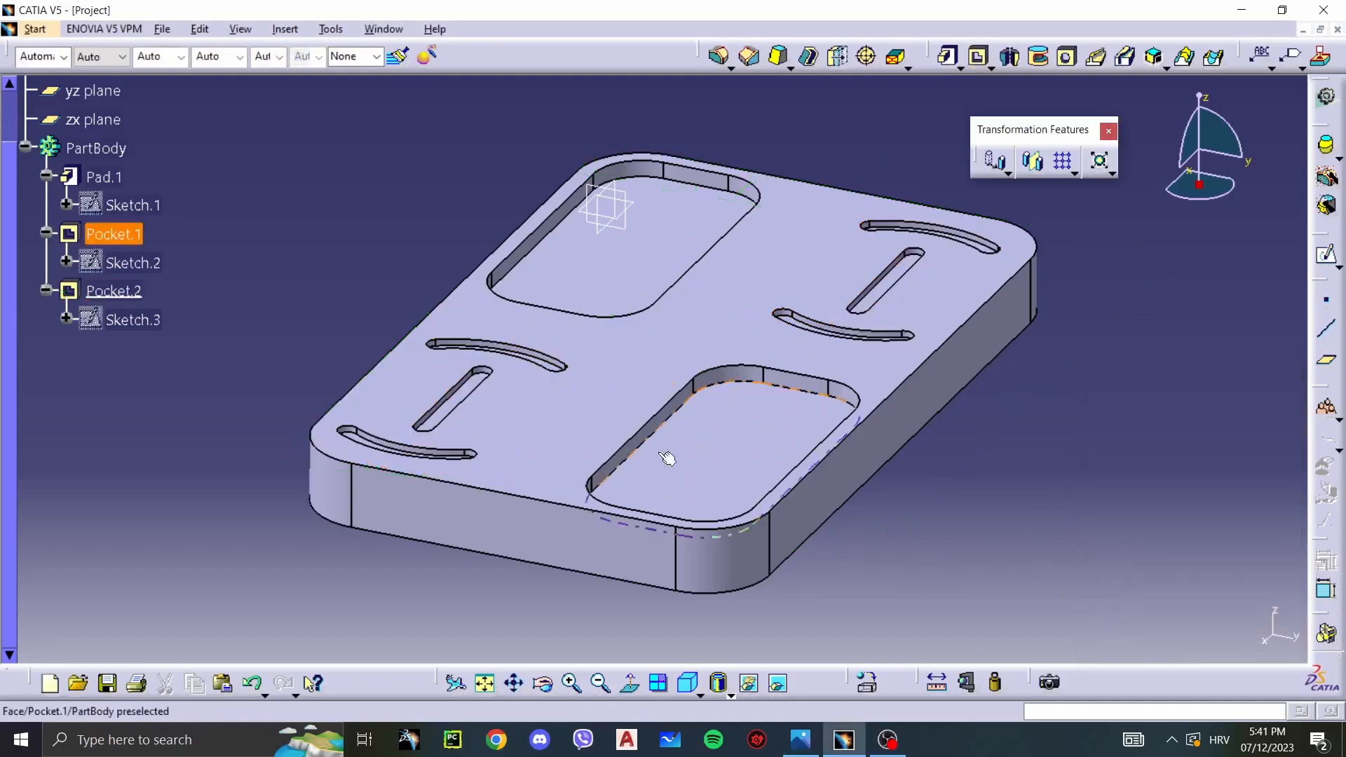
# Step: Examine the technical drawing for the central channel's width and depth and the layout of its three holes
pyautogui.hotkey('alt', 'Tab')
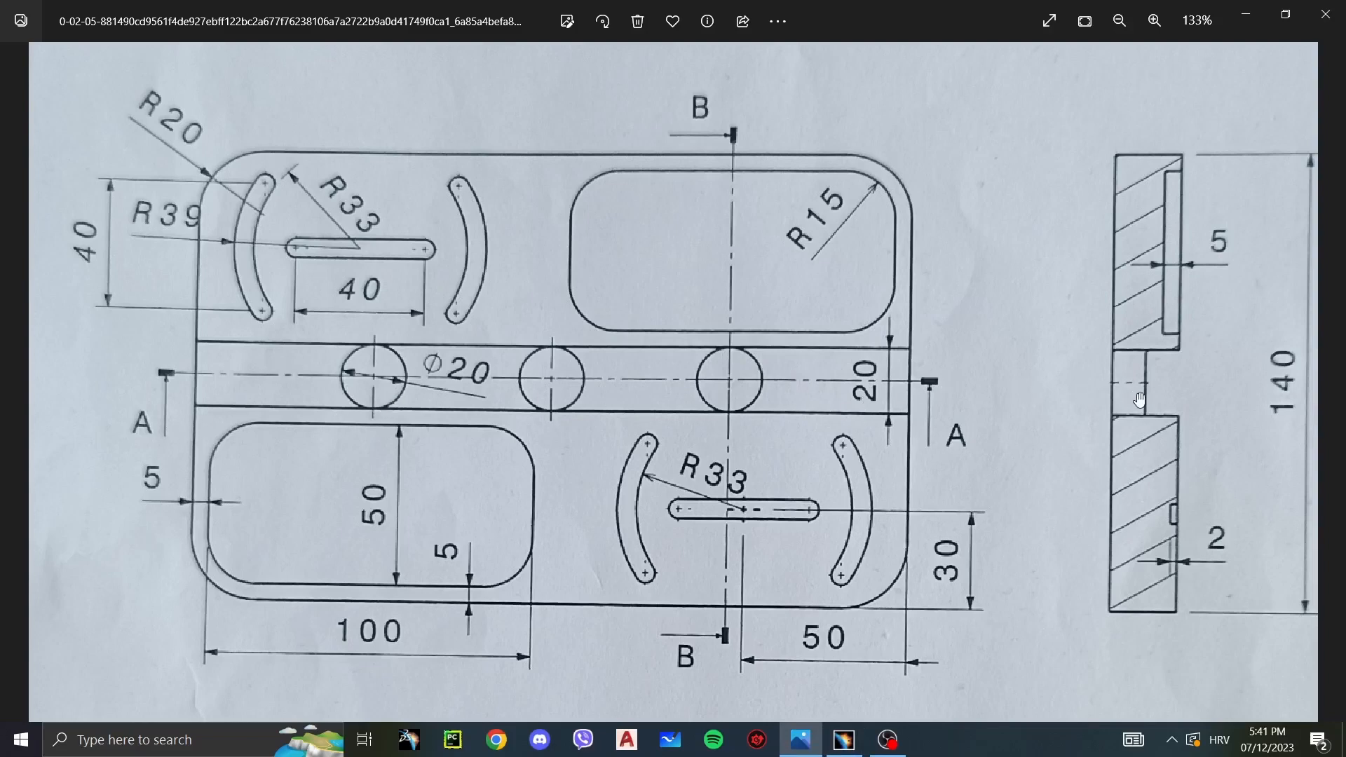
pyautogui.scroll(4, 897, 184)
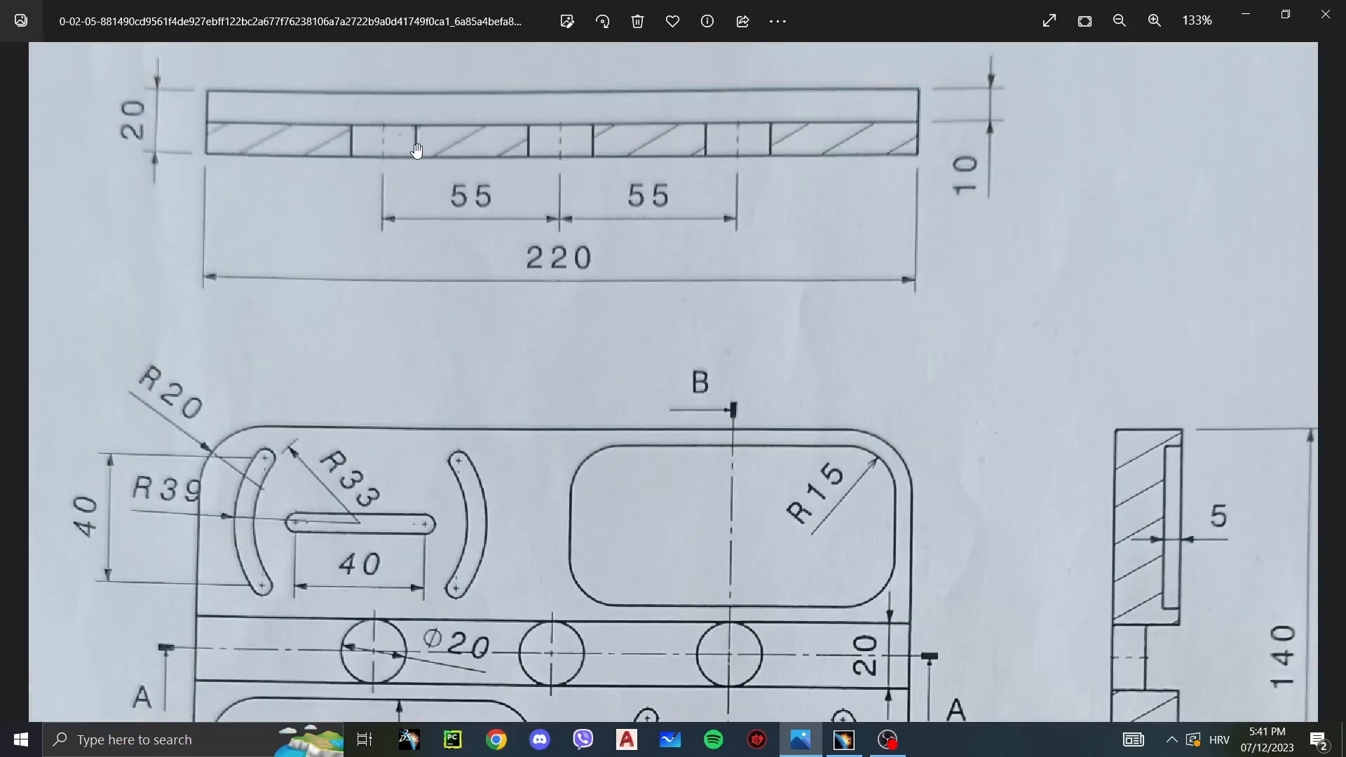
pyautogui.scroll(-10, 508, 408)
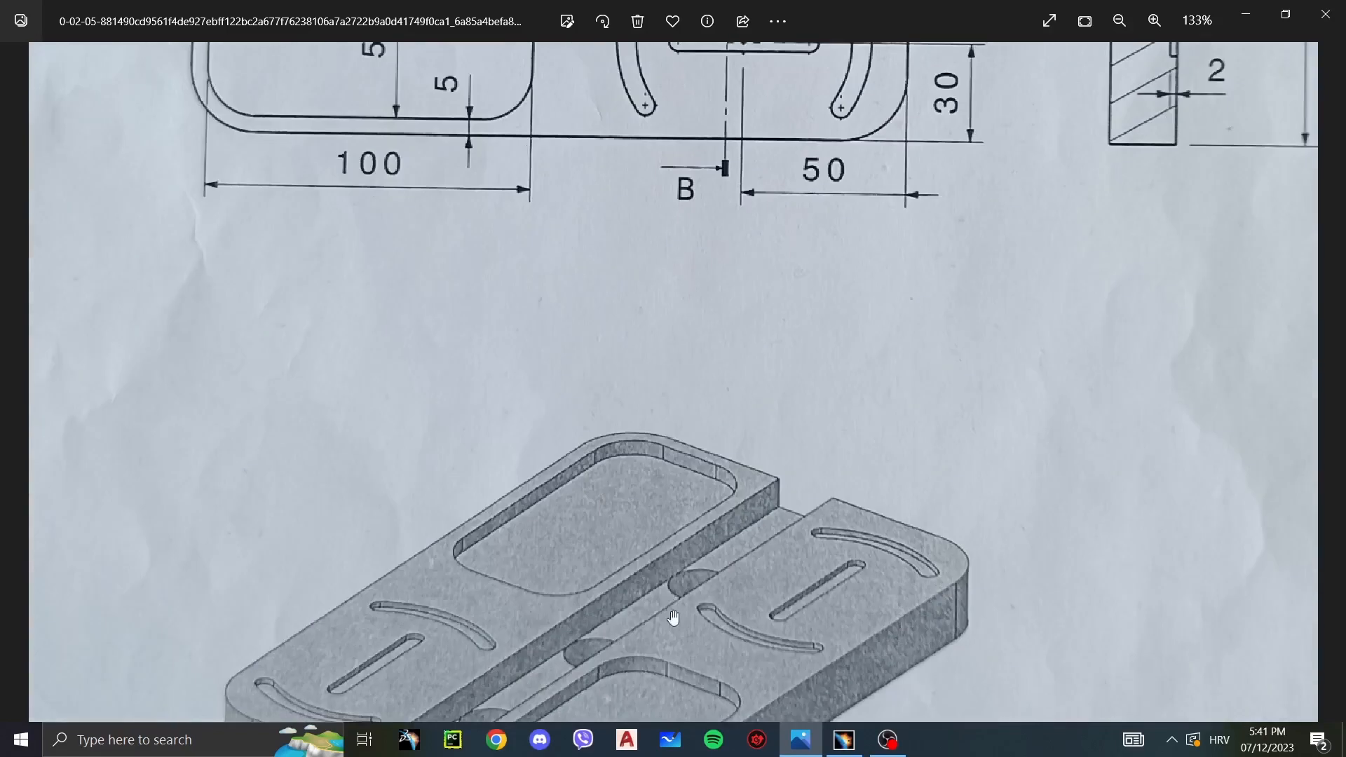
pyautogui.scroll(7, 782, 373)
pyautogui.scroll(-1, 793, 419)
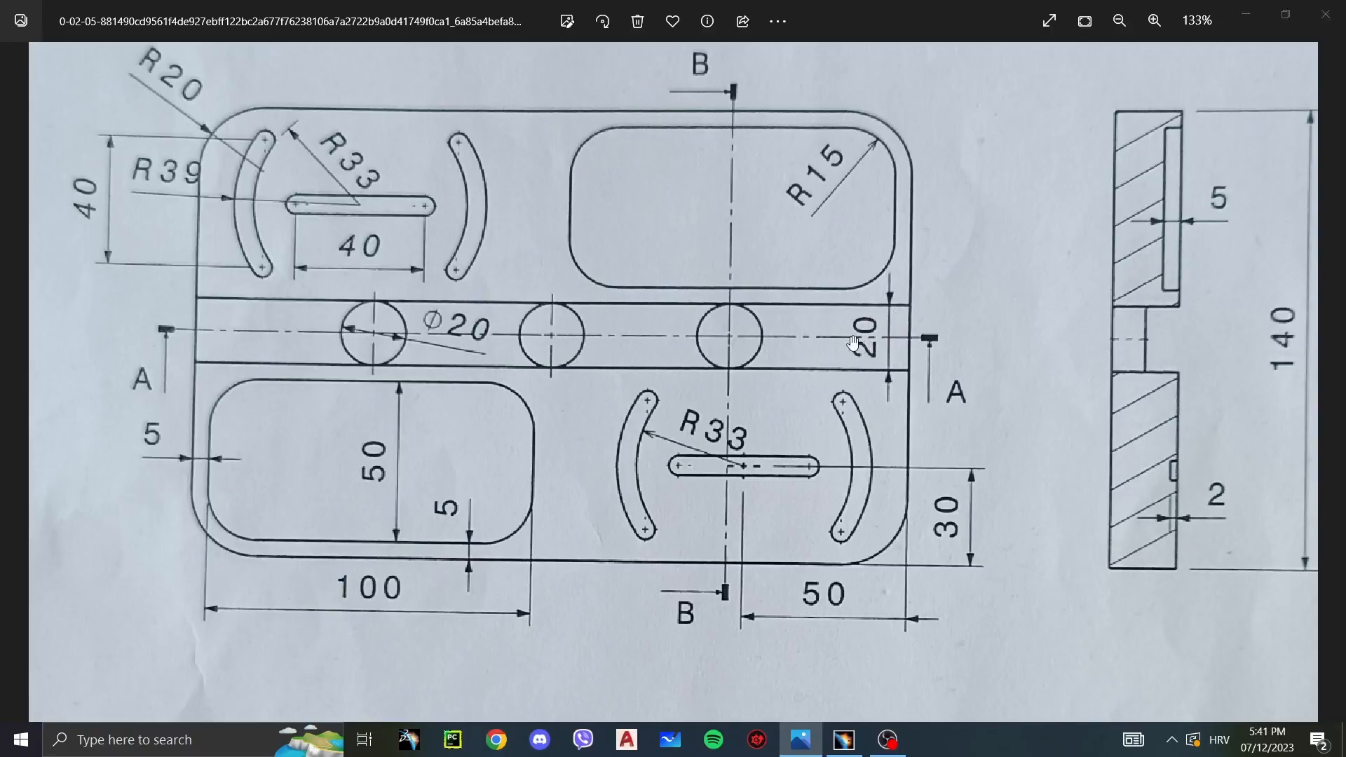
pyautogui.hotkey('alt', 'Tab')
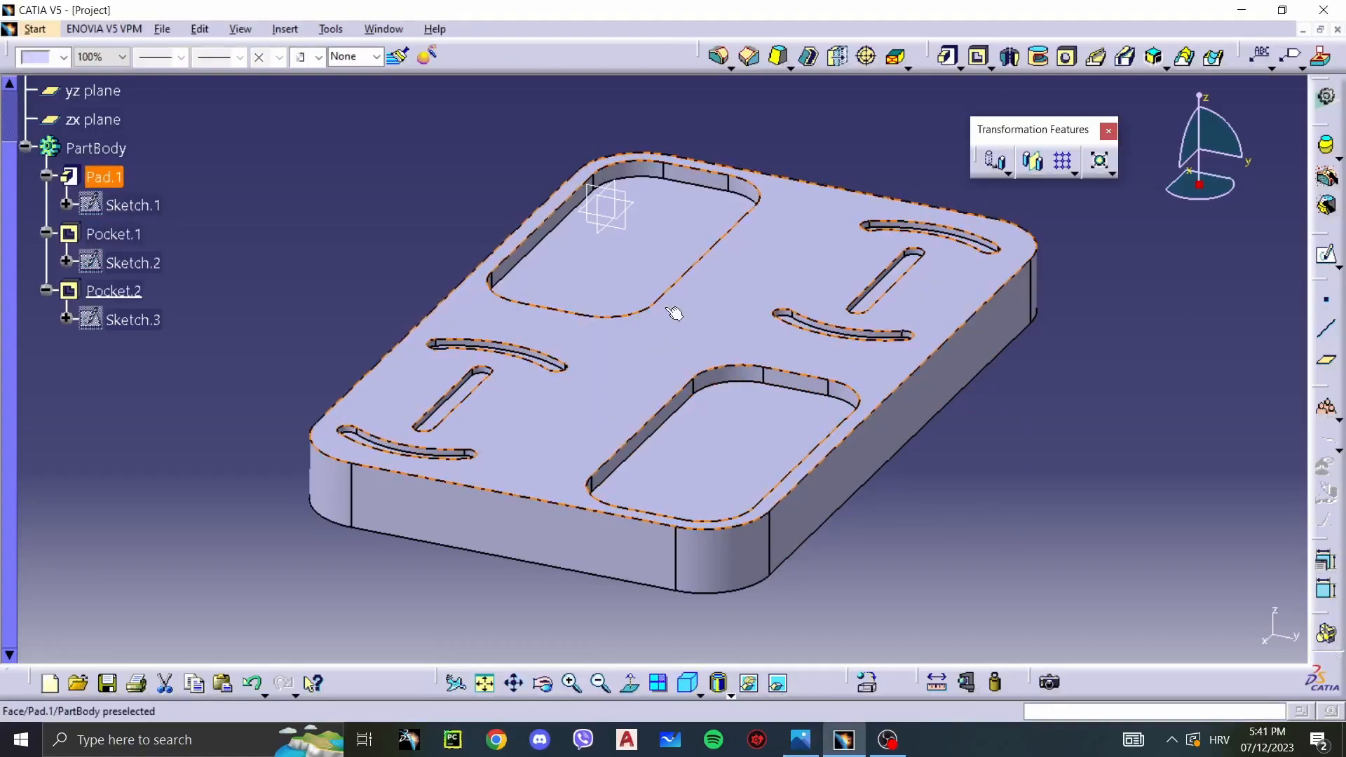
# Step: Sketch a 20 mm high rectangle on the plate's top face, from H 0, V 60 mm lengthwise past the far short edge, and exit the sketch
pyautogui.click(694, 331)
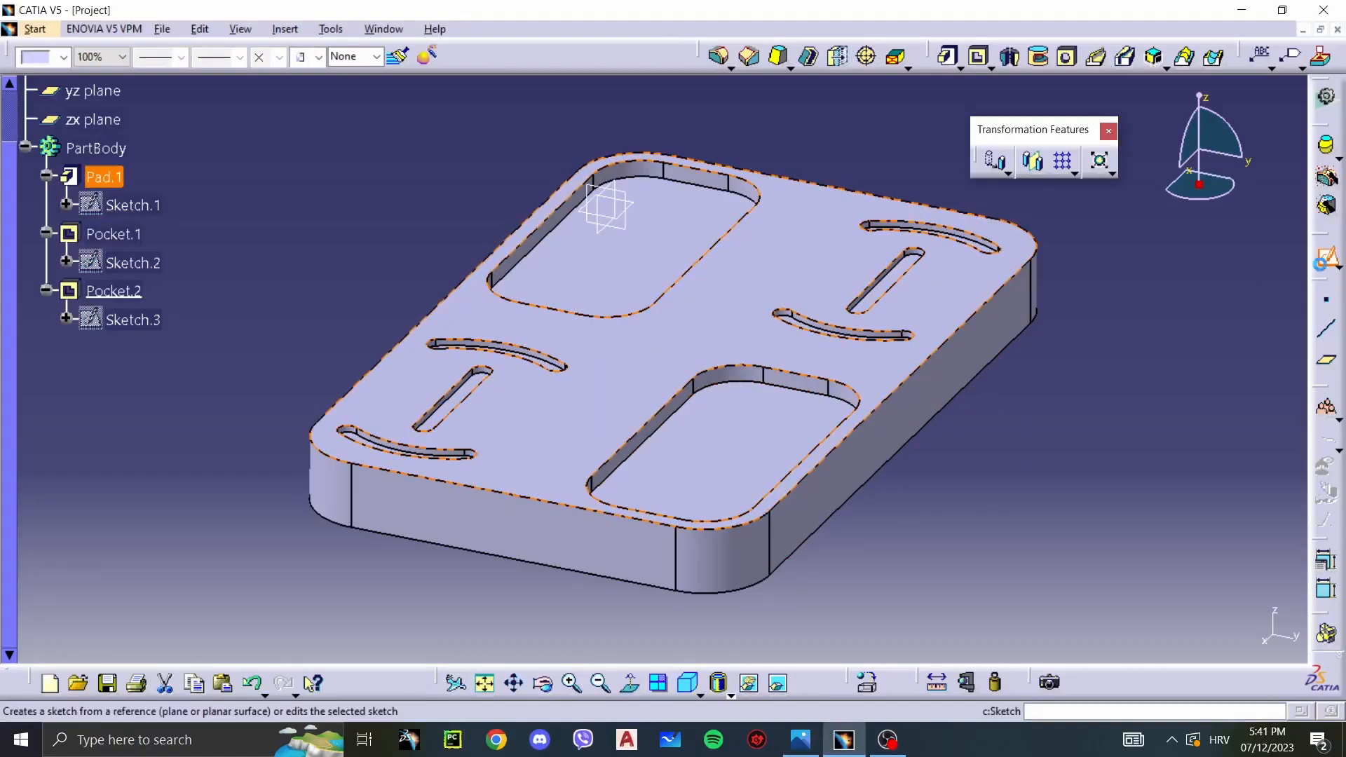
pyautogui.click(1325, 254)
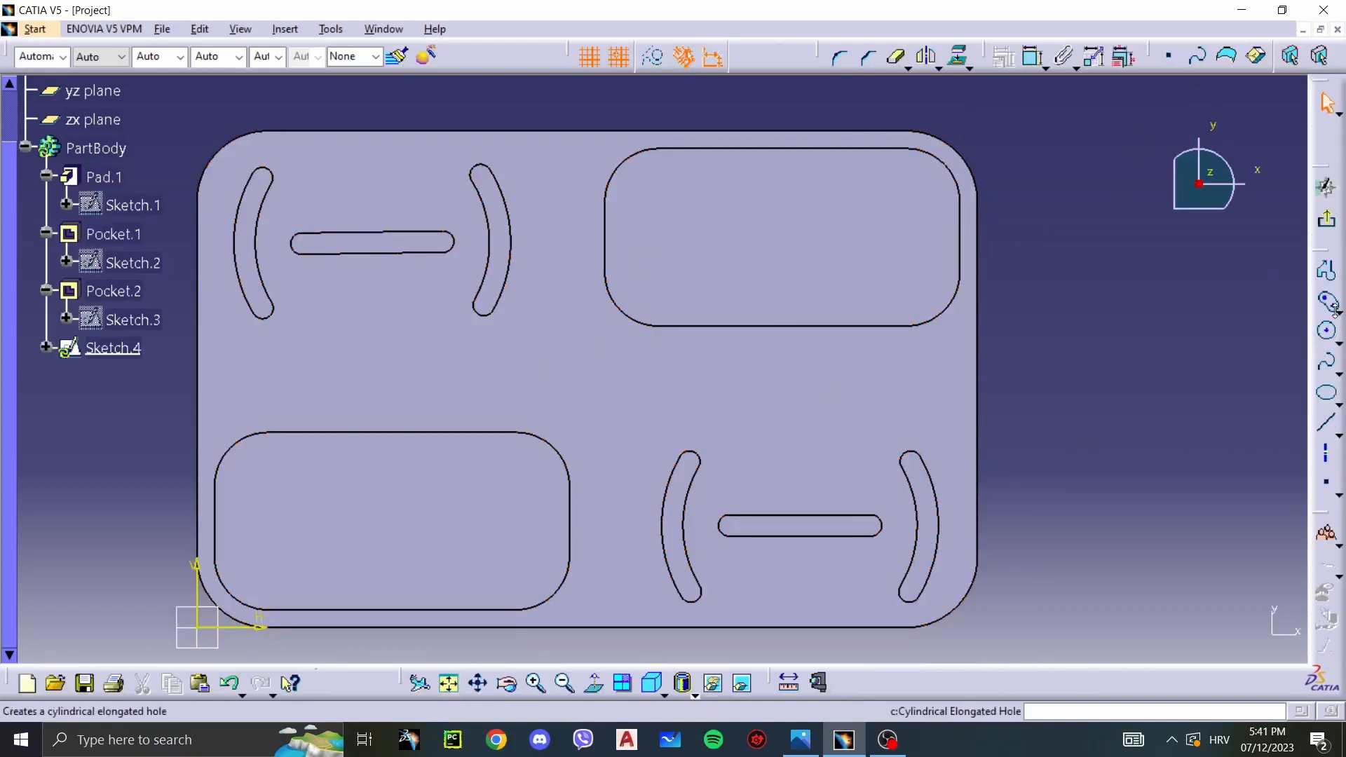
pyautogui.click(1335, 344)
pyautogui.click(1097, 341)
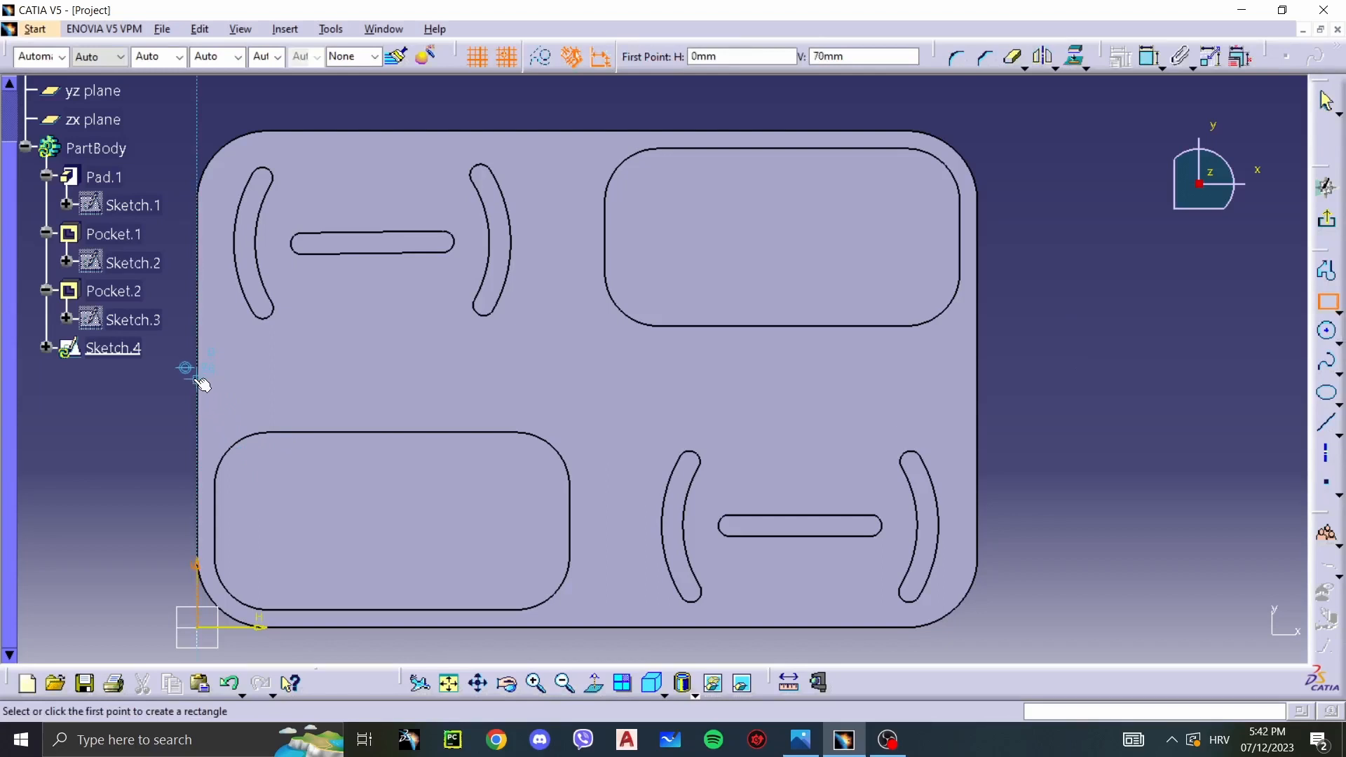
pyautogui.click(201, 419)
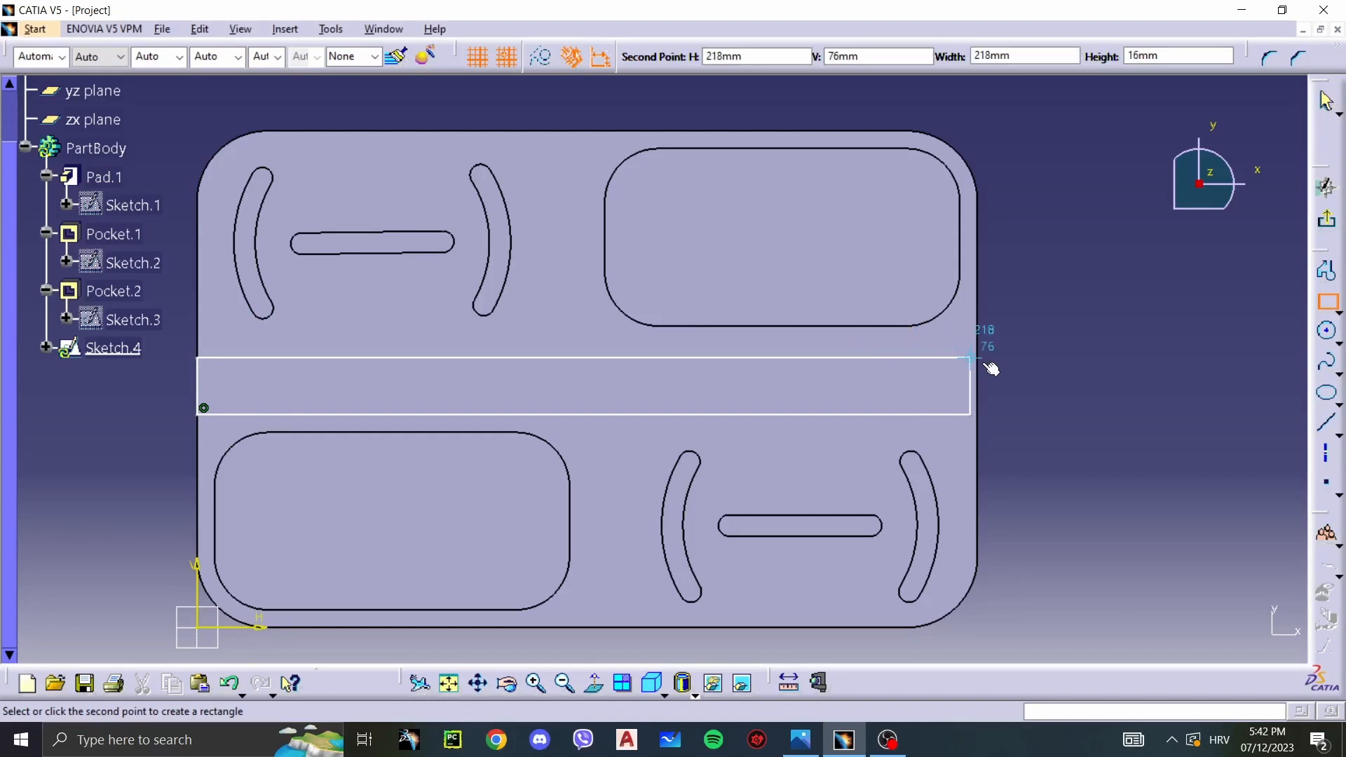
pyautogui.write('20')
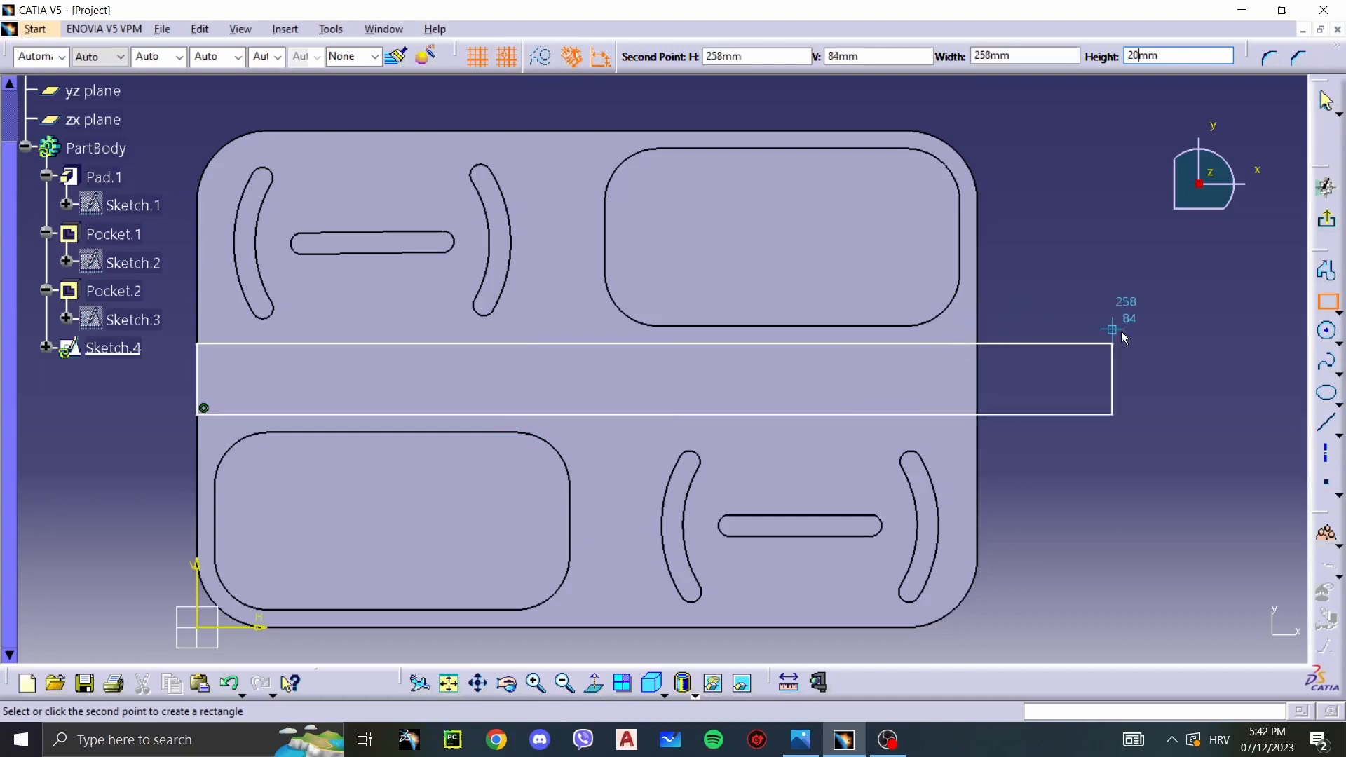
pyautogui.click(1101, 342)
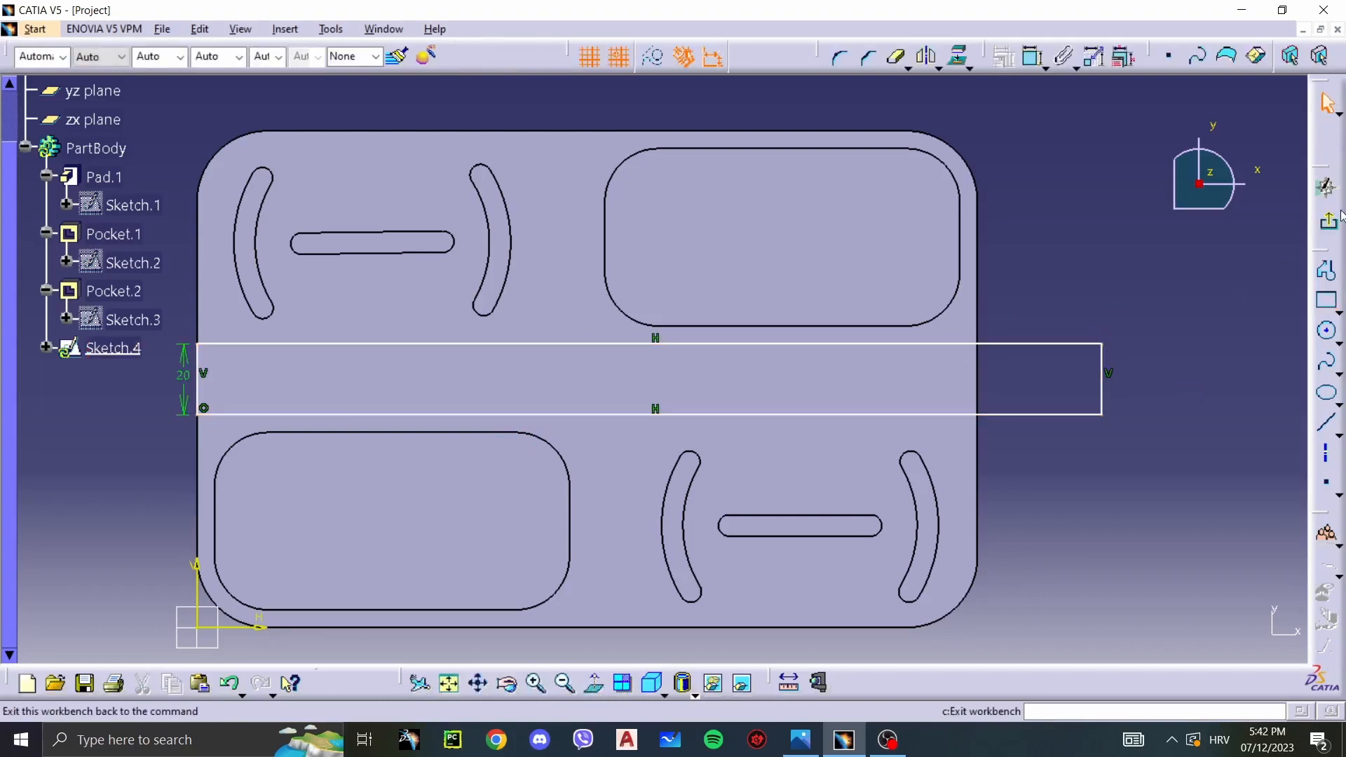
pyautogui.click(1325, 186)
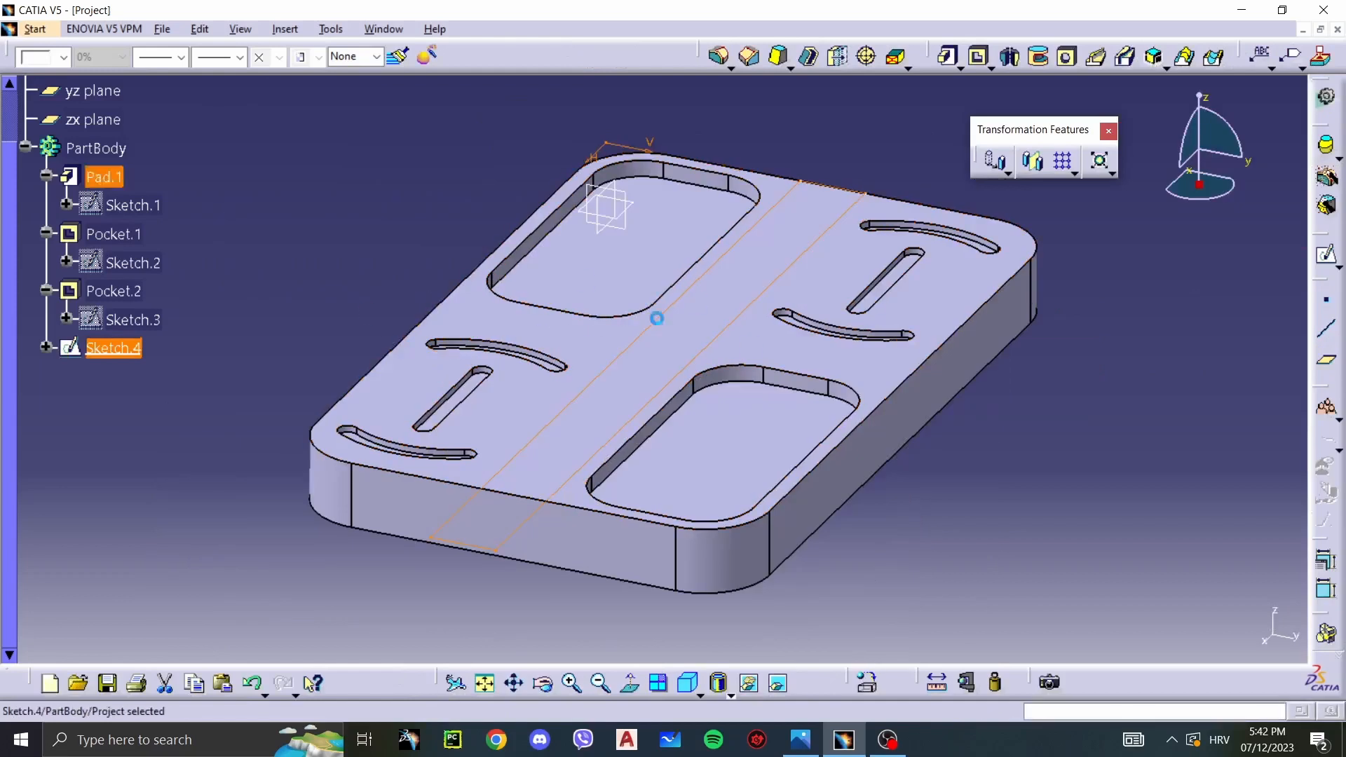
# Step: Cut the rectangle sketch as a pocket 10 mm deep to form the central channel
pyautogui.click(979, 56)
pyautogui.write('1')
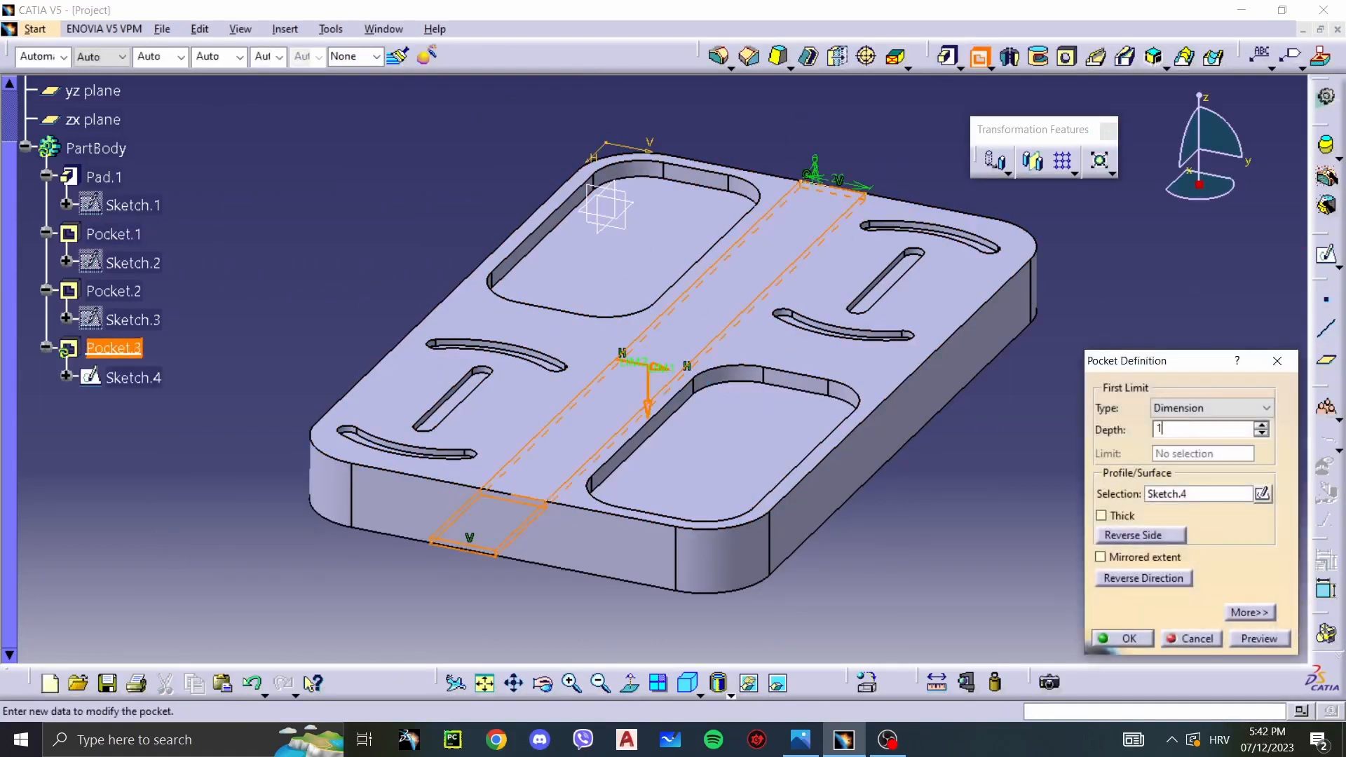
pyautogui.write('0')
pyautogui.press('Return')
pyautogui.click(954, 597)
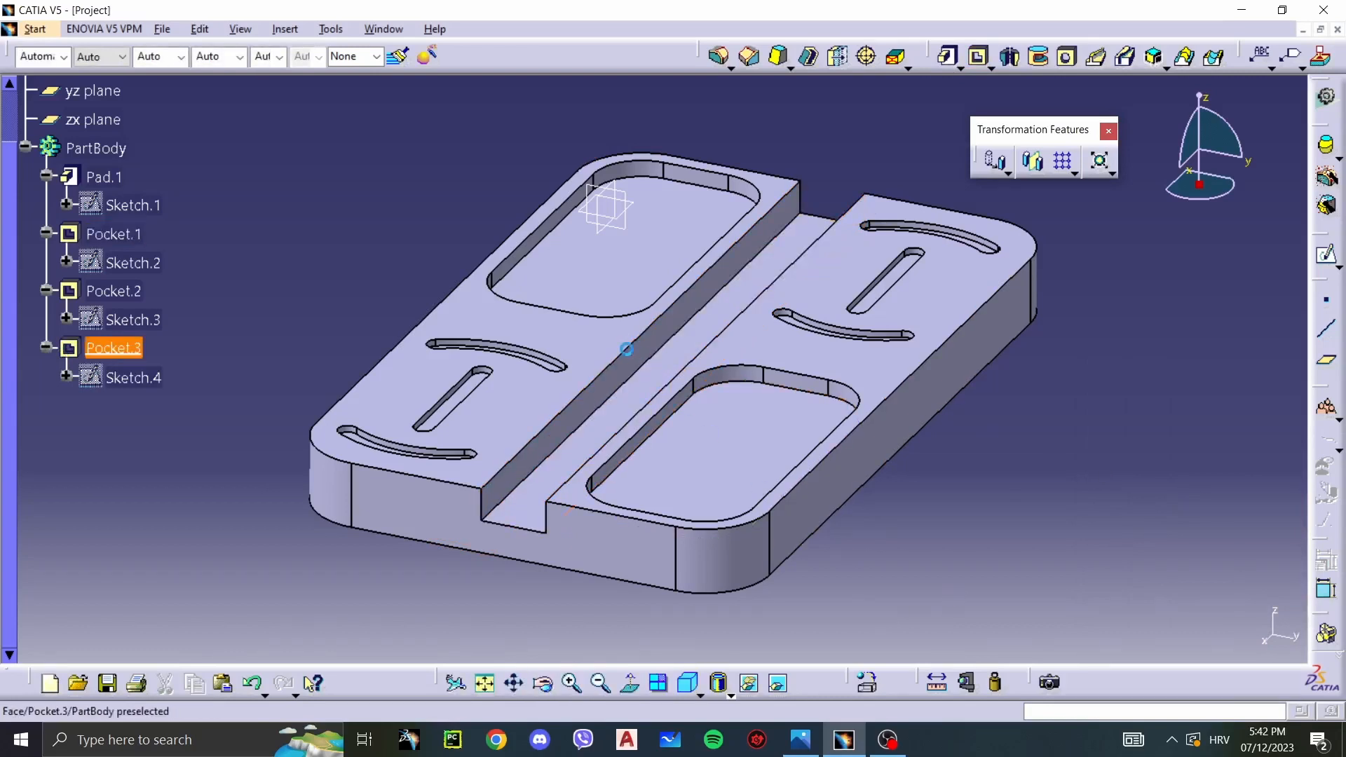
# Step: Start a sketch on the channel floor and draw a circle of radius 10 mm centred at H 110, V 70 mm
pyautogui.click(658, 351)
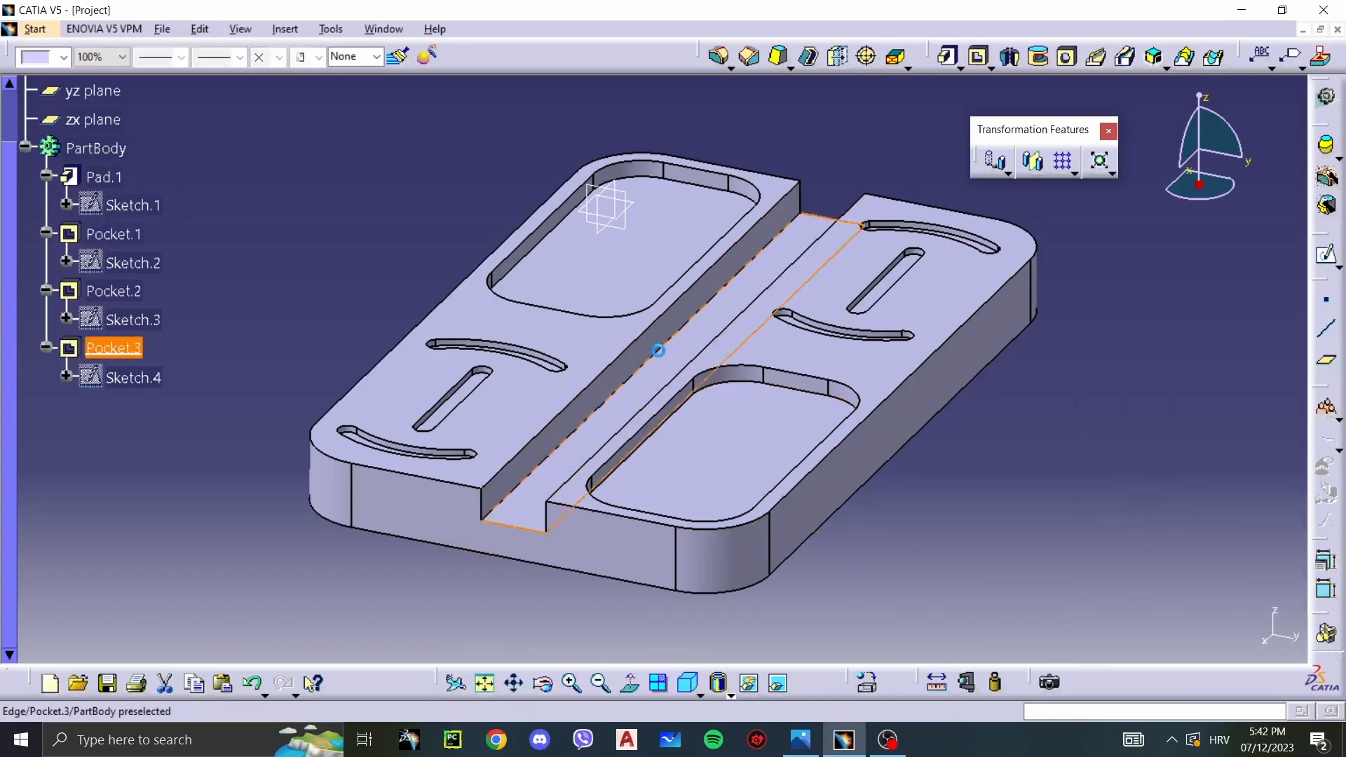
pyautogui.click(1328, 260)
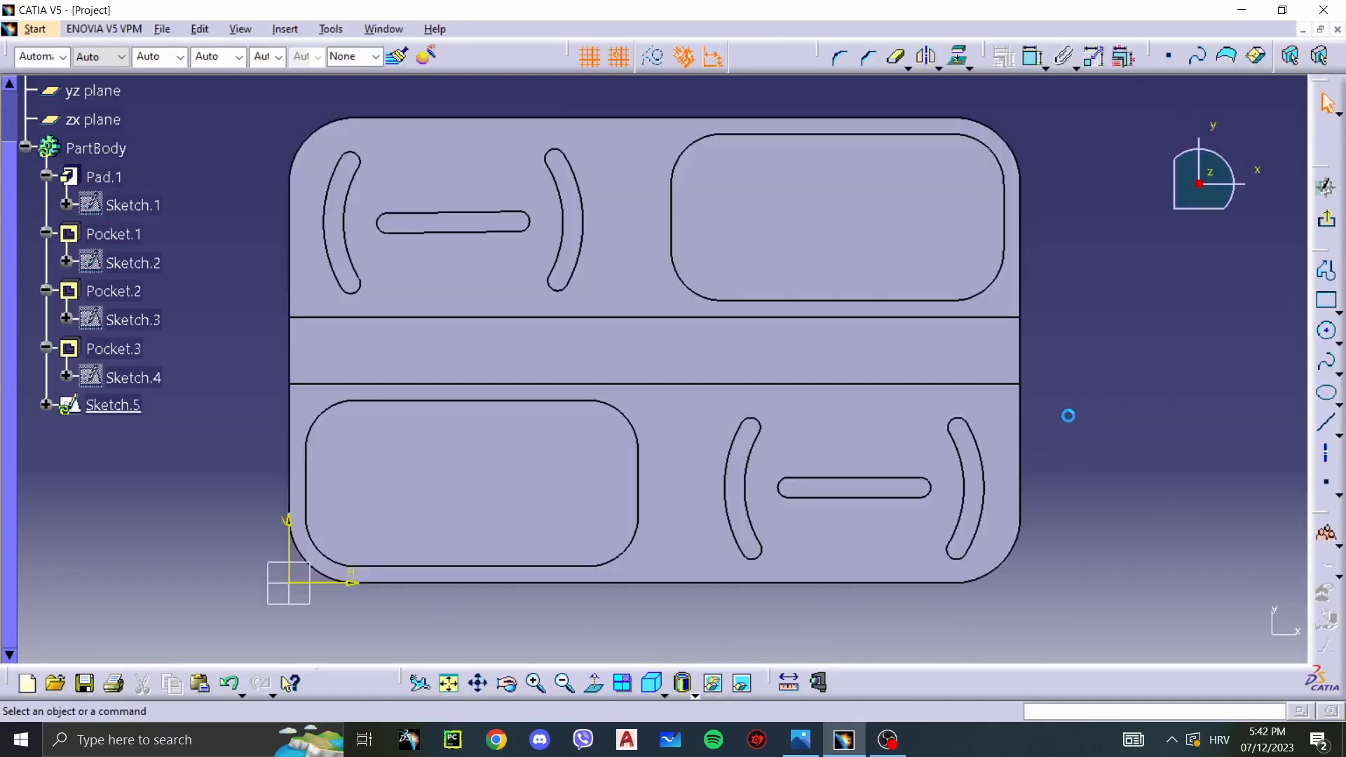
pyautogui.click(1325, 330)
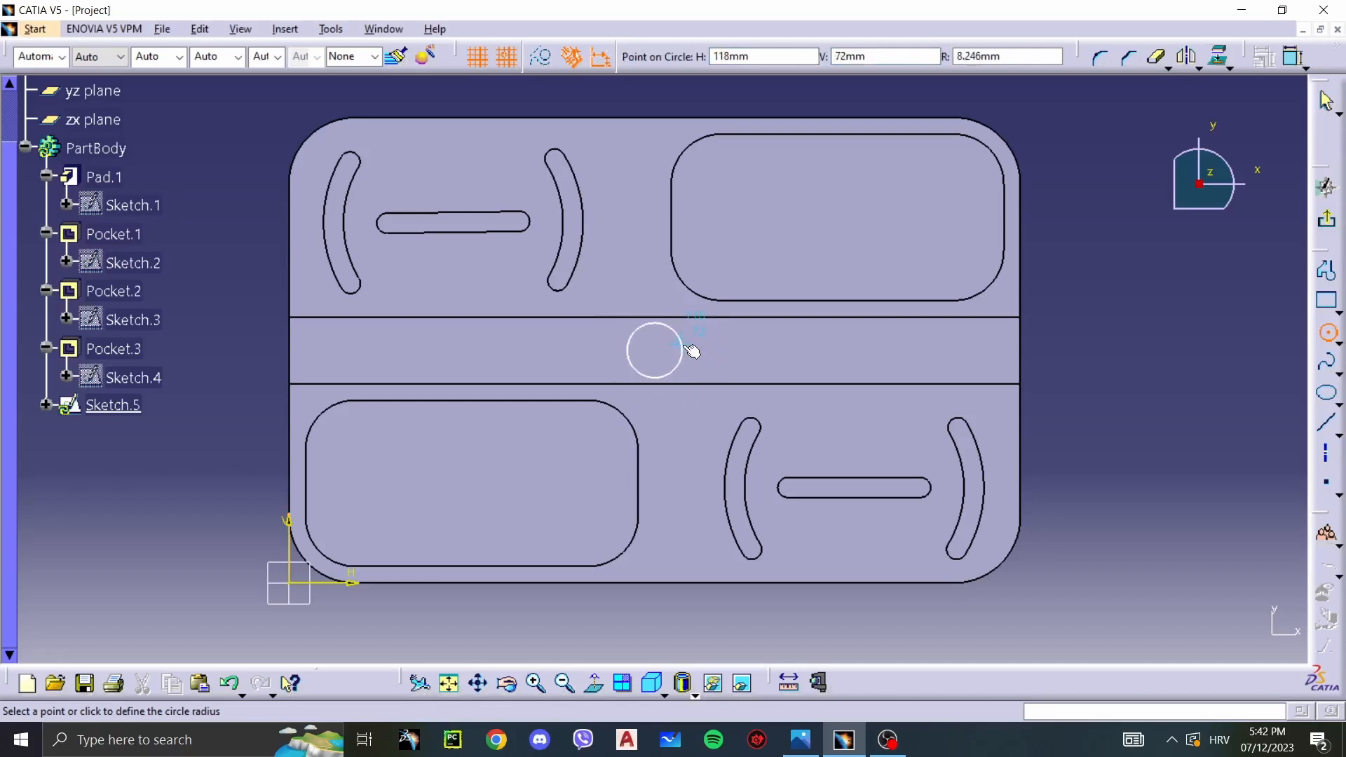
pyautogui.hotkey('alt', 'Tab')
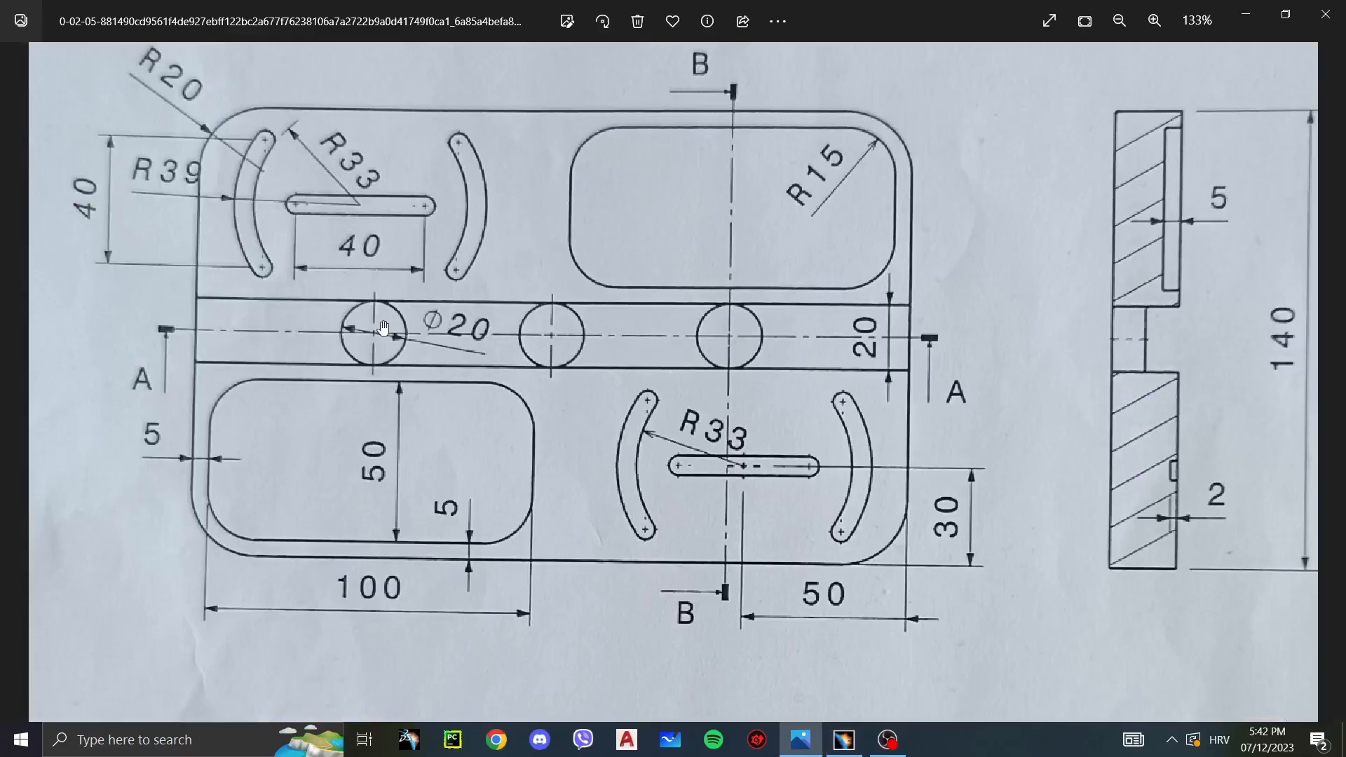
pyautogui.hotkey('alt', 'Tab')
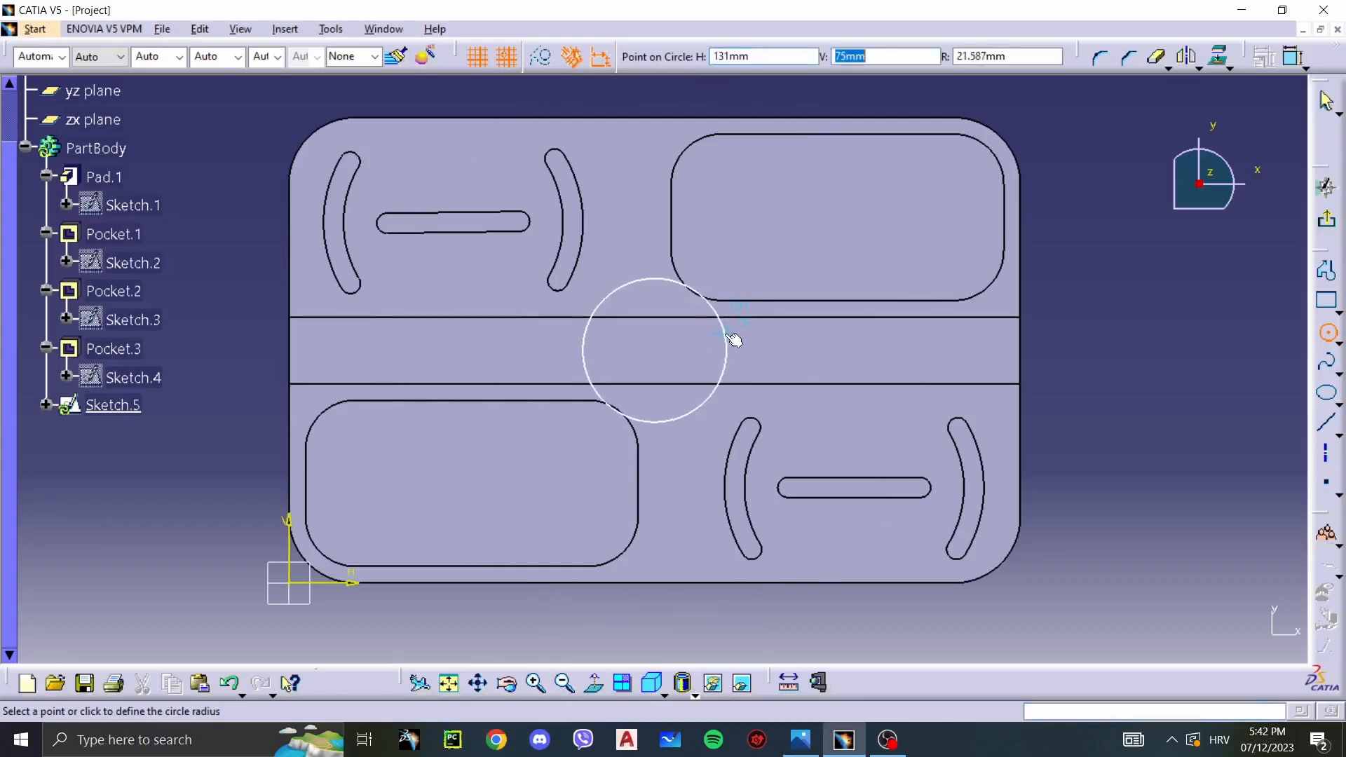
pyautogui.write('10')
pyautogui.press('Return')
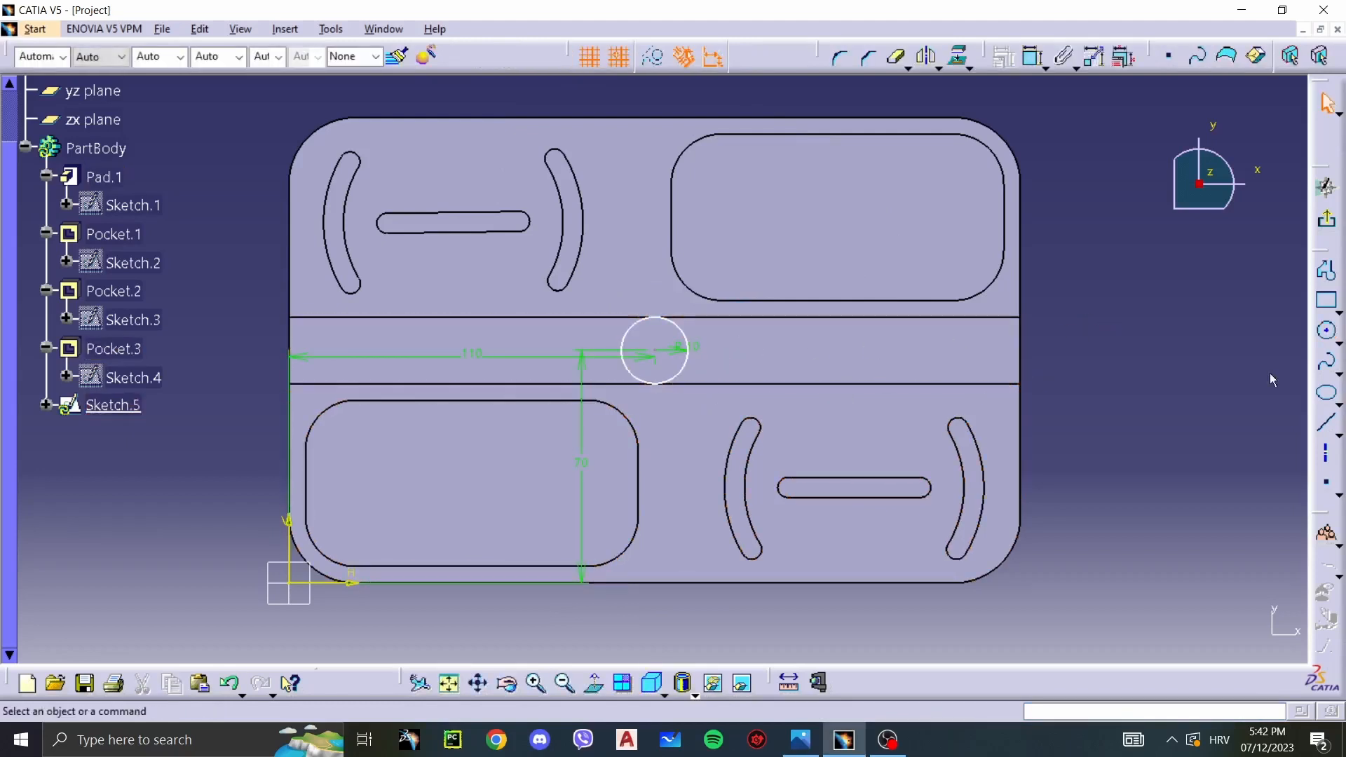
# Step: Draw a second circle on the channel centreline to the right of the middle circle and set its diameter to 20 mm
pyautogui.click(1326, 330)
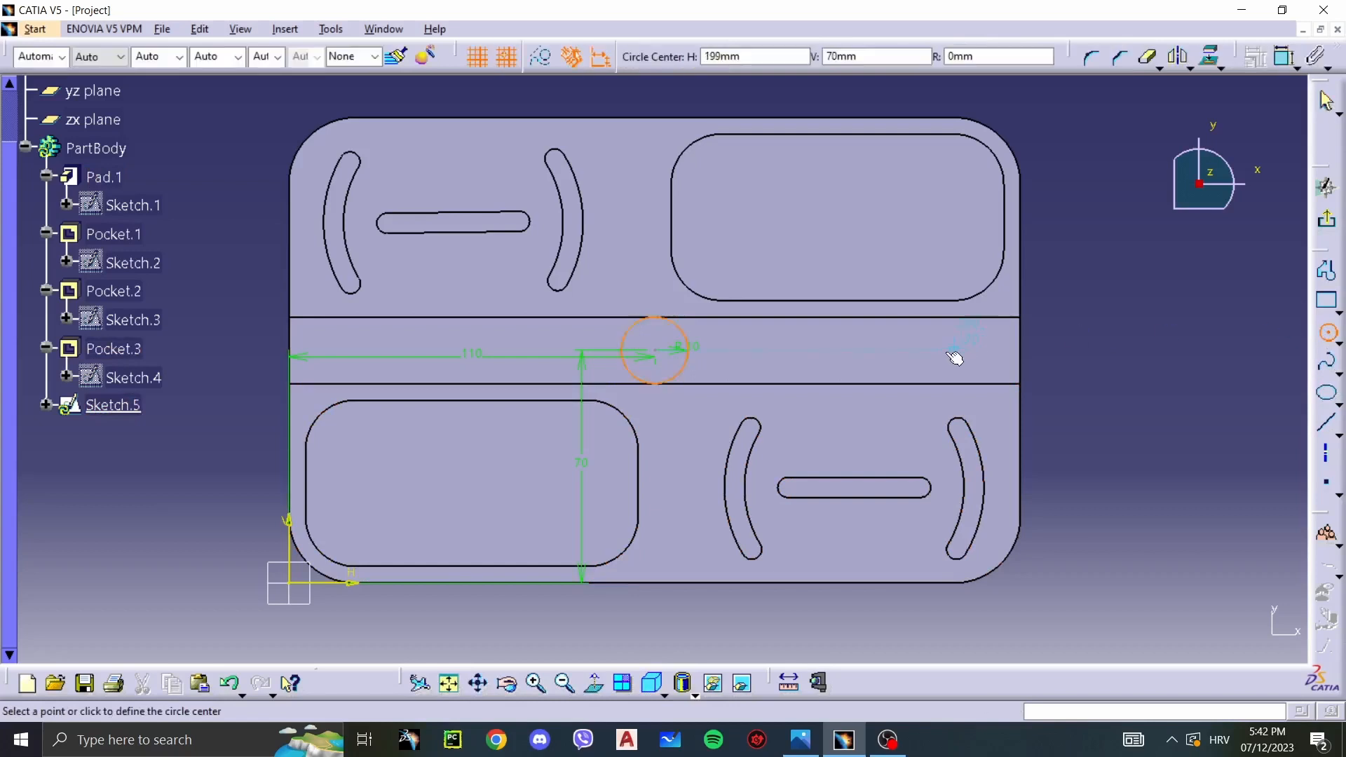
pyautogui.click(820, 350)
pyautogui.click(867, 354)
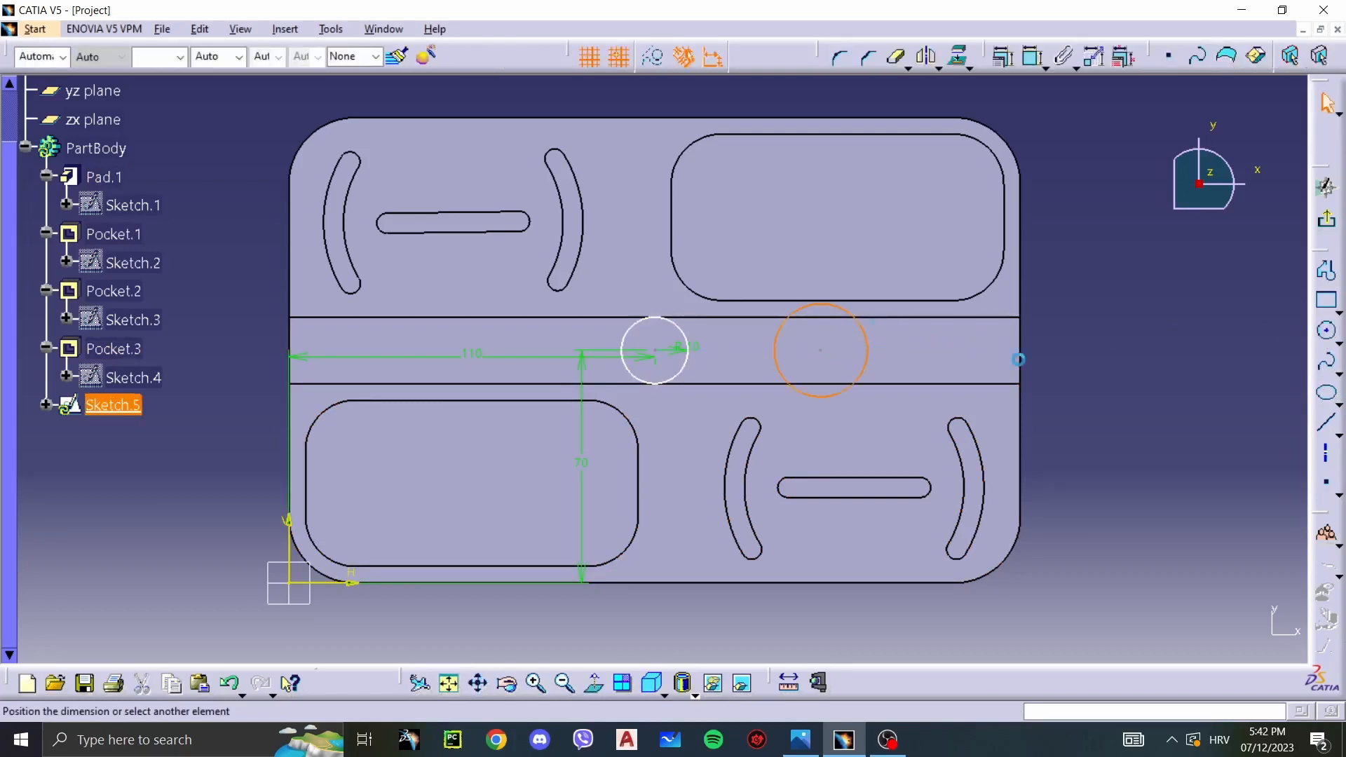
pyautogui.doubleClick(1028, 359)
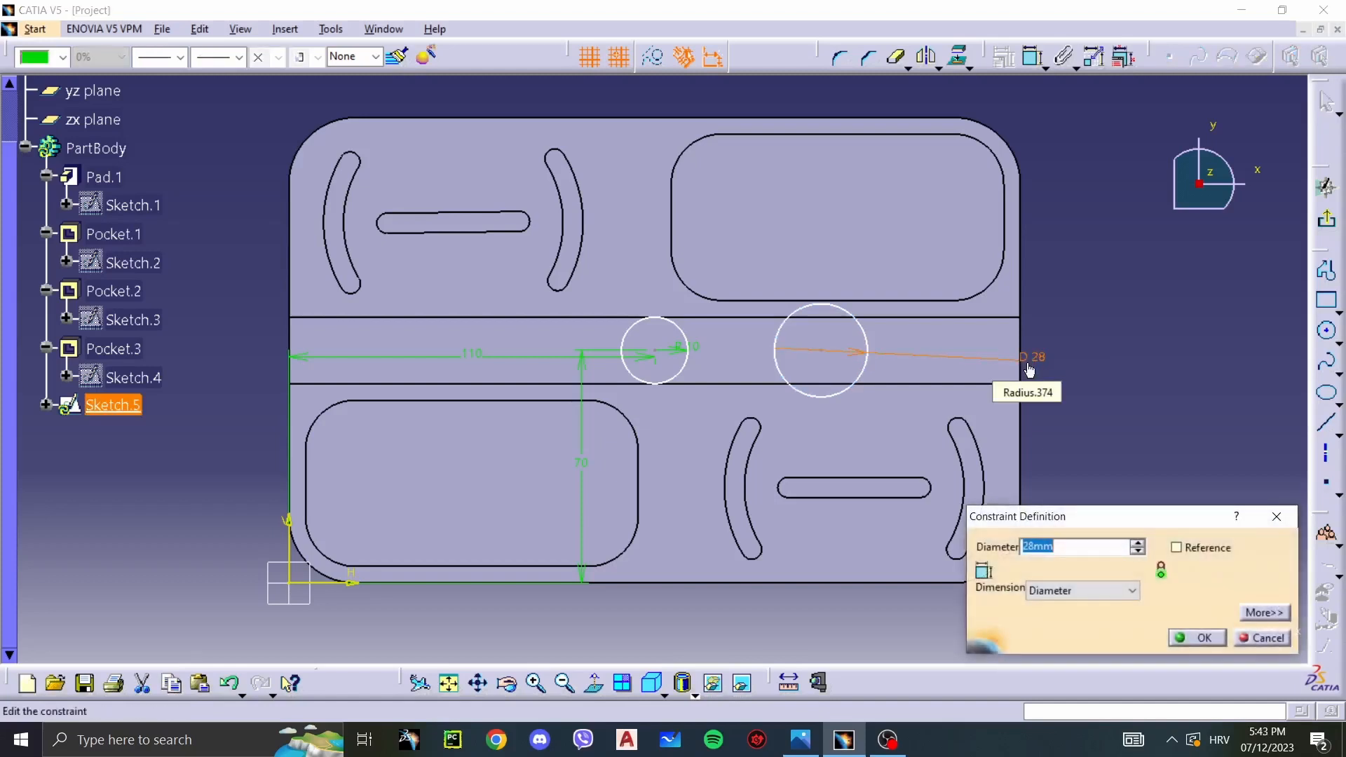
pyautogui.press('Return')
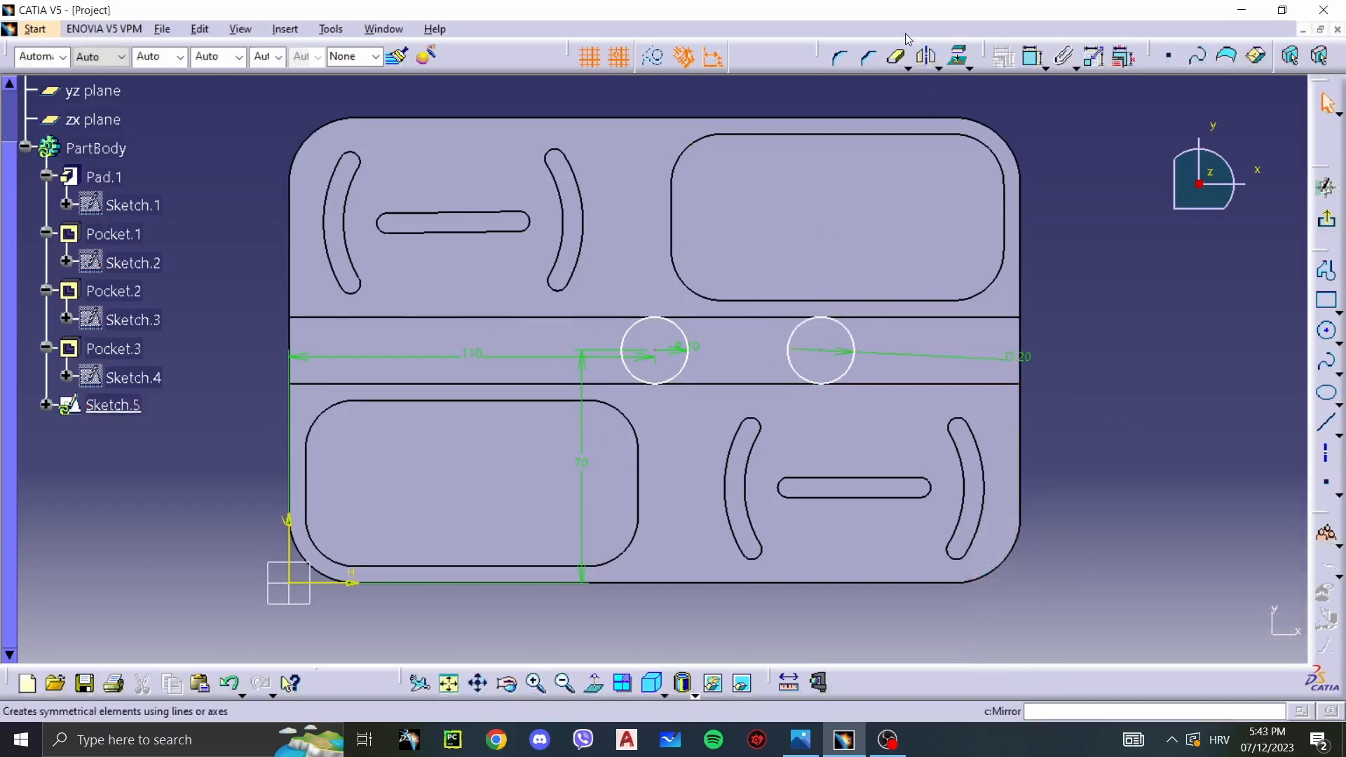
# Step: Draw a third circle on the channel centreline to the left of the middle circle and set its diameter to 20 mm
pyautogui.click(1326, 331)
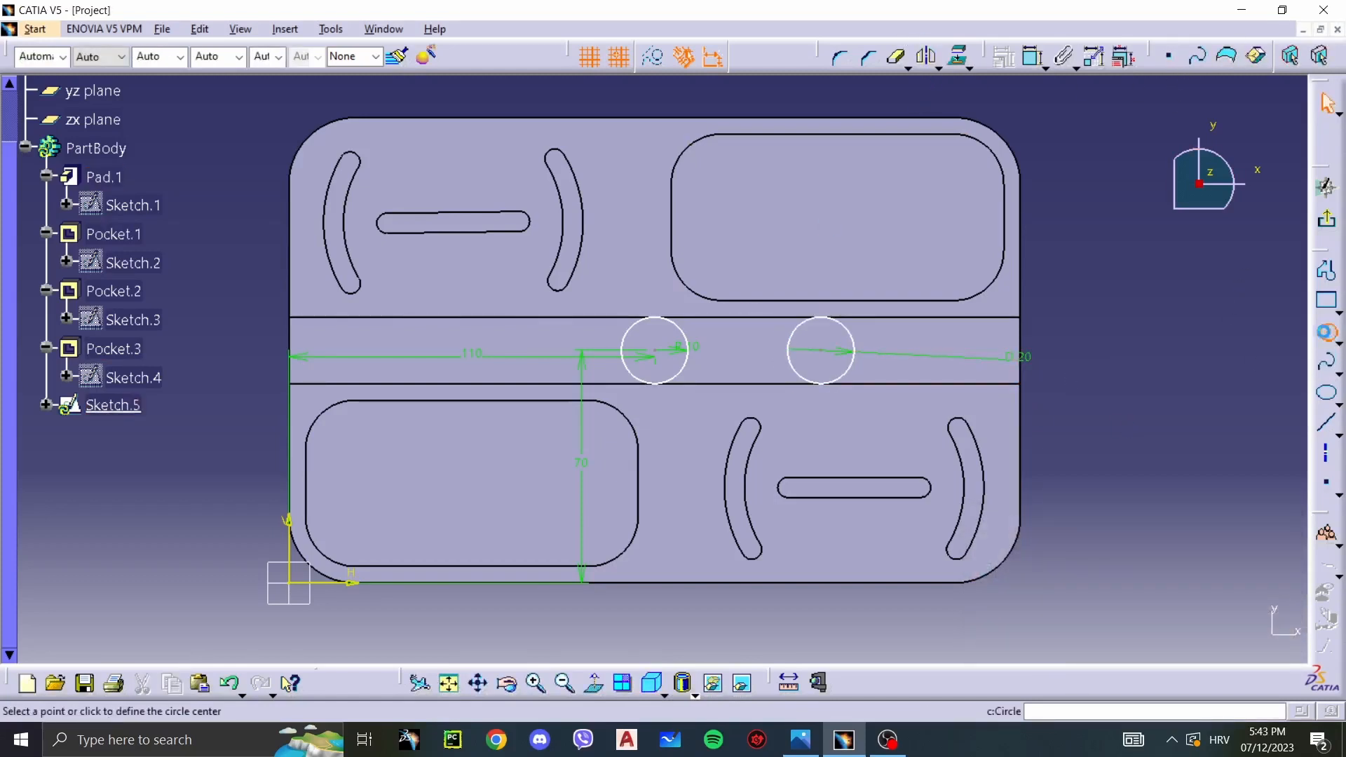
pyautogui.click(495, 350)
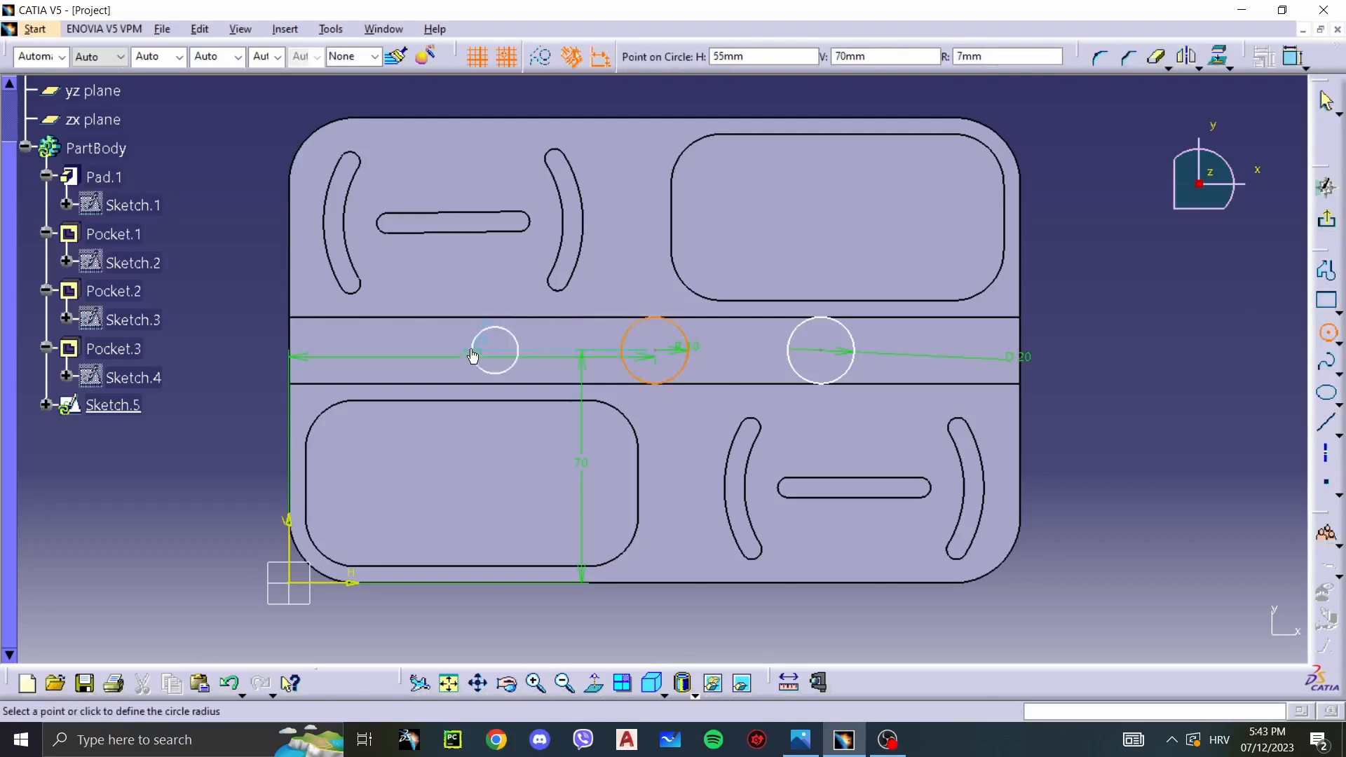
pyautogui.click(458, 350)
pyautogui.press('c')
pyautogui.click(267, 357)
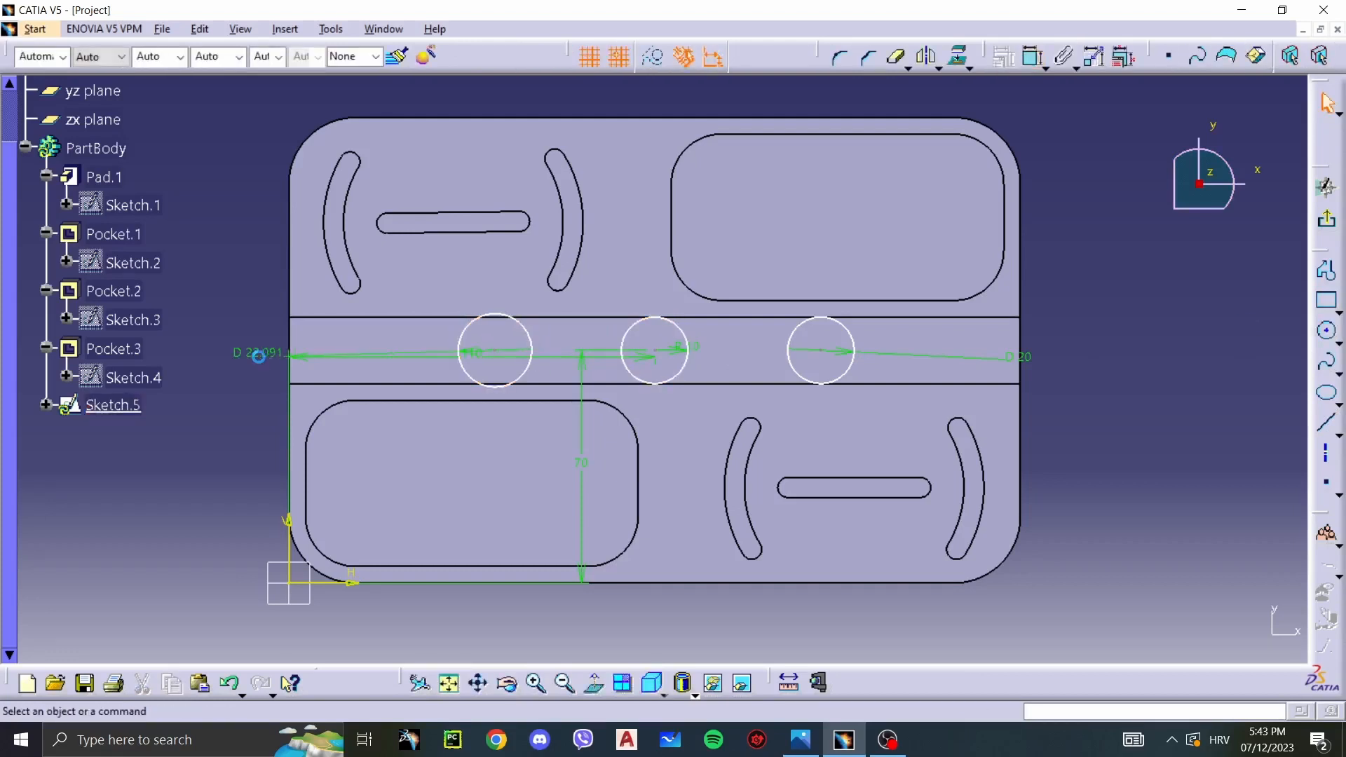
pyautogui.doubleClick(272, 352)
pyautogui.write('20')
pyautogui.press('Return')
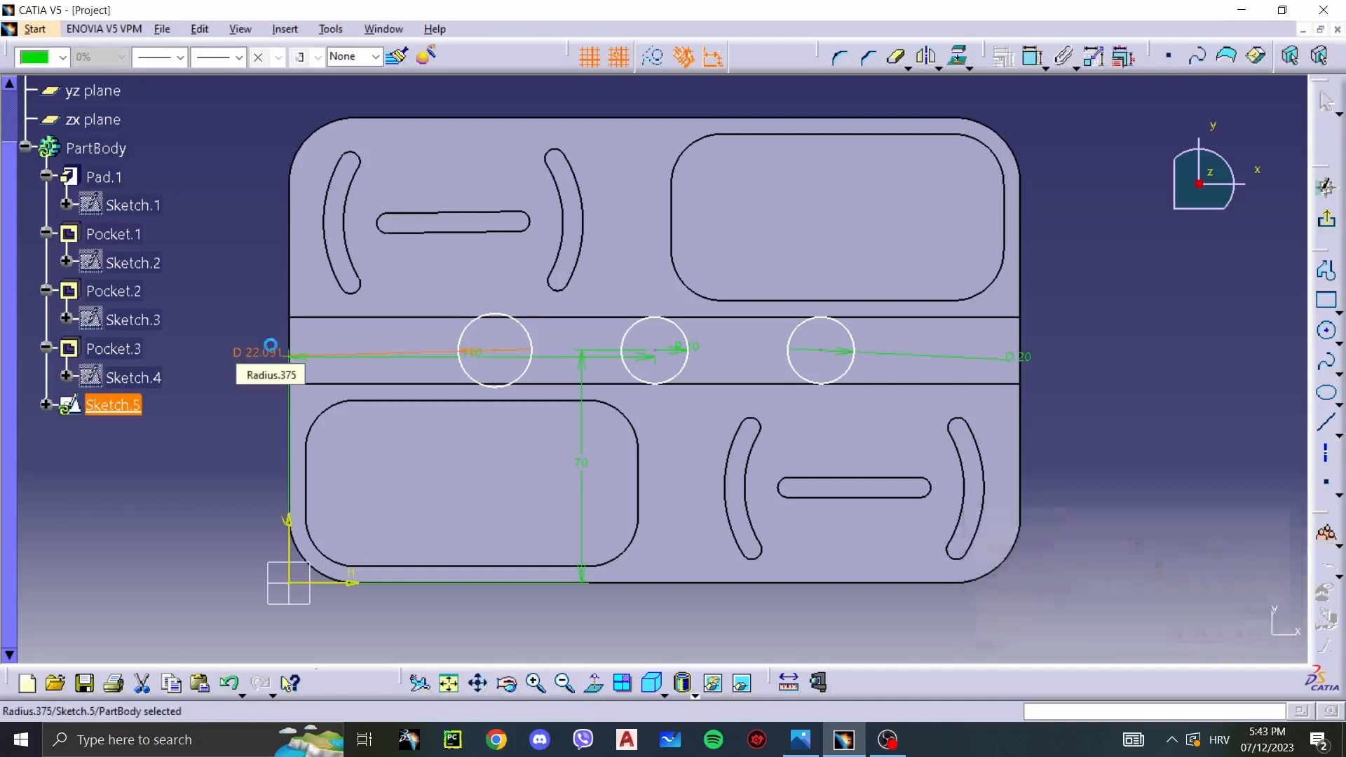
# Step: Apply a Fix constraint to the centre point of the middle circle
pyautogui.click(649, 357)
pyautogui.click(656, 352)
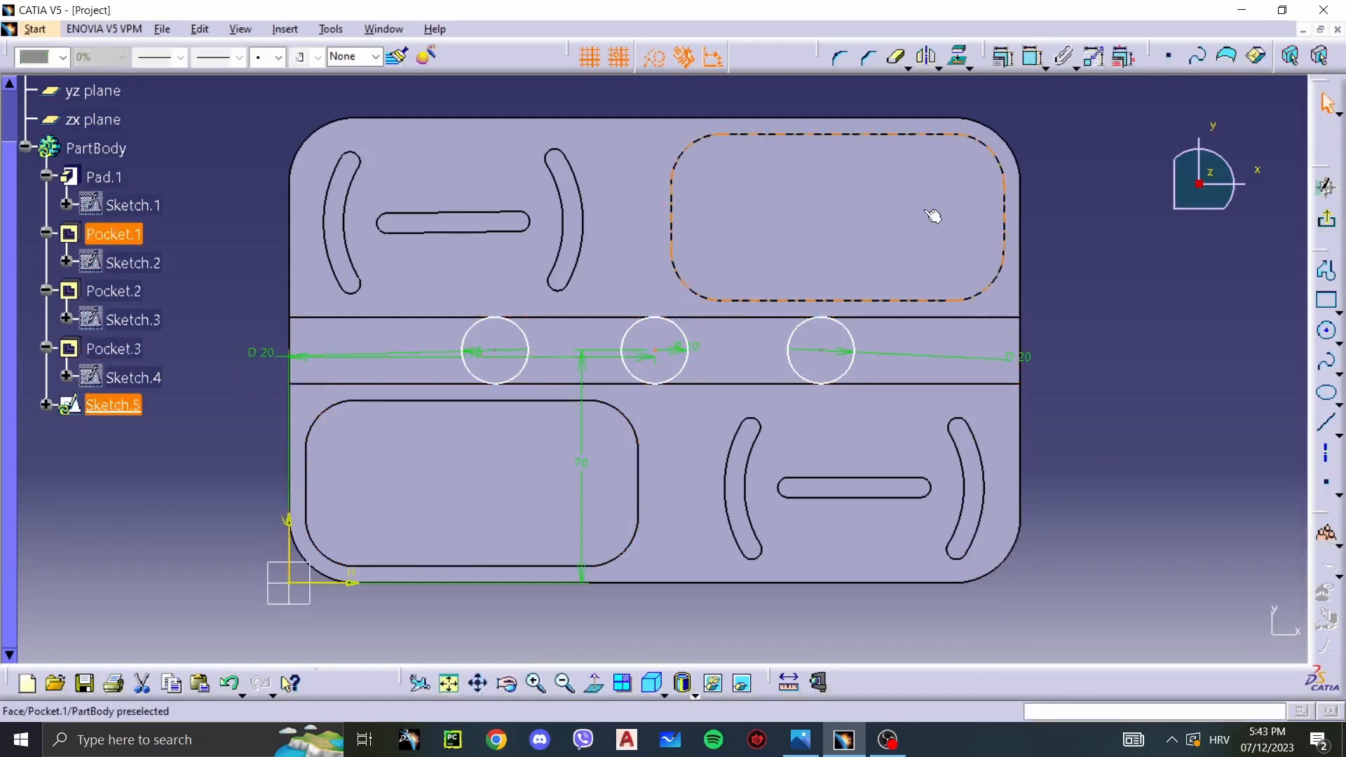
pyautogui.click(1002, 59)
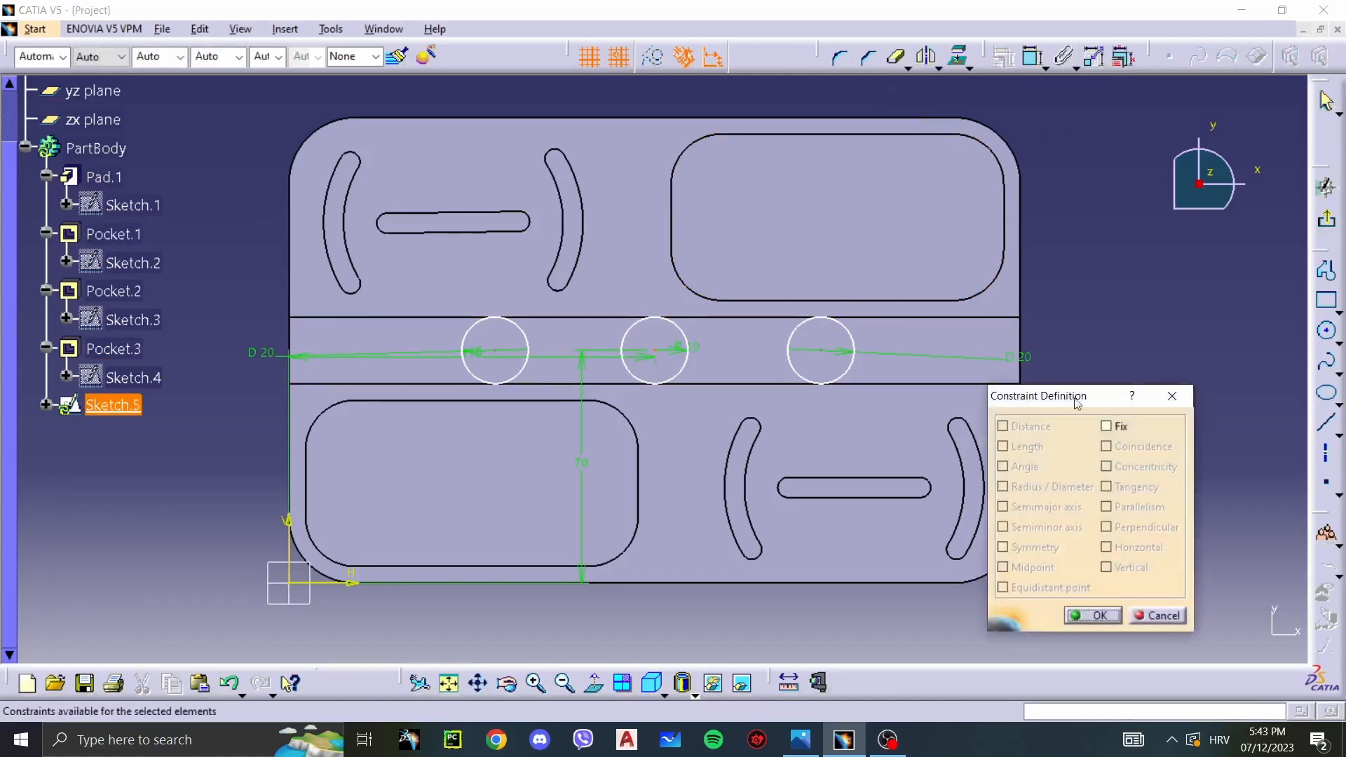
pyautogui.click(1106, 426)
pyautogui.click(1074, 622)
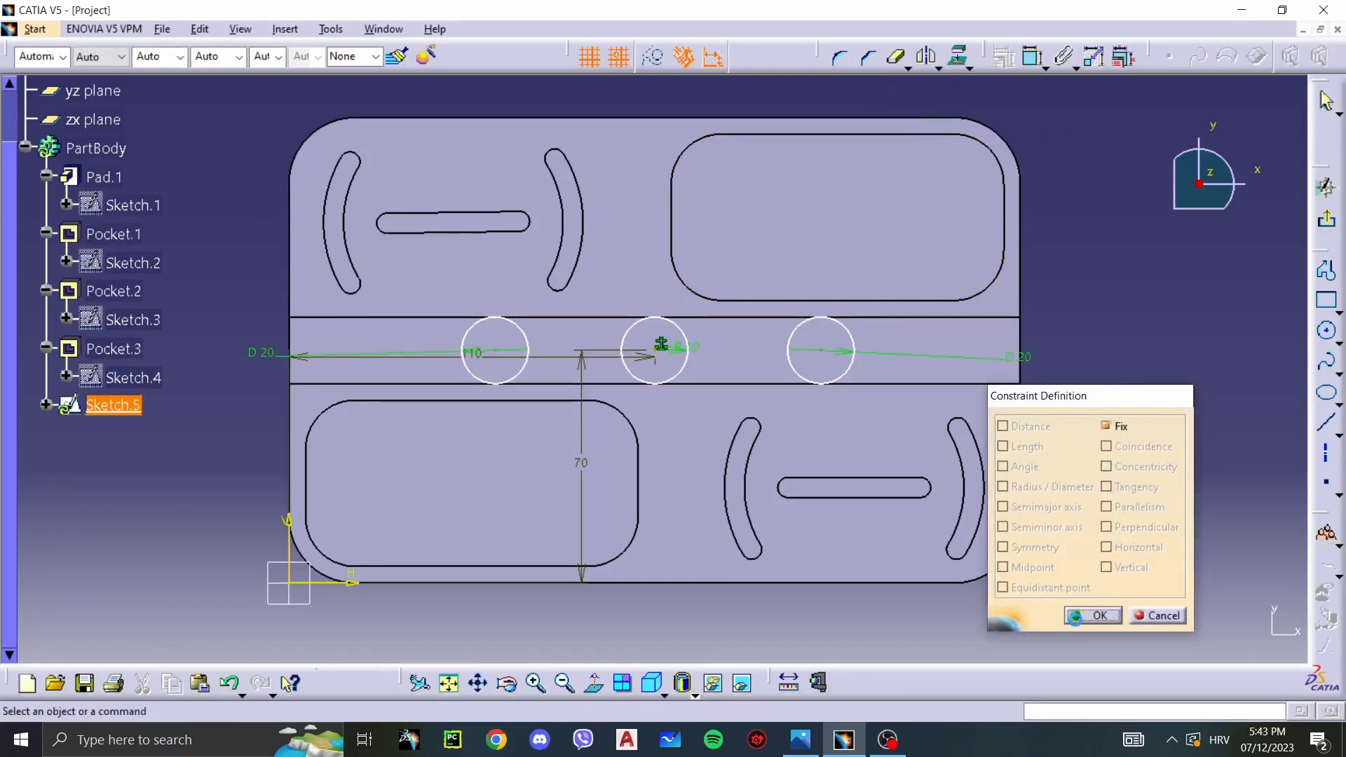
# Step: Add a horizontal distance dimension between the centres of the middle circle and the circle to its right
pyautogui.click(654, 351)
pyautogui.click(1061, 386)
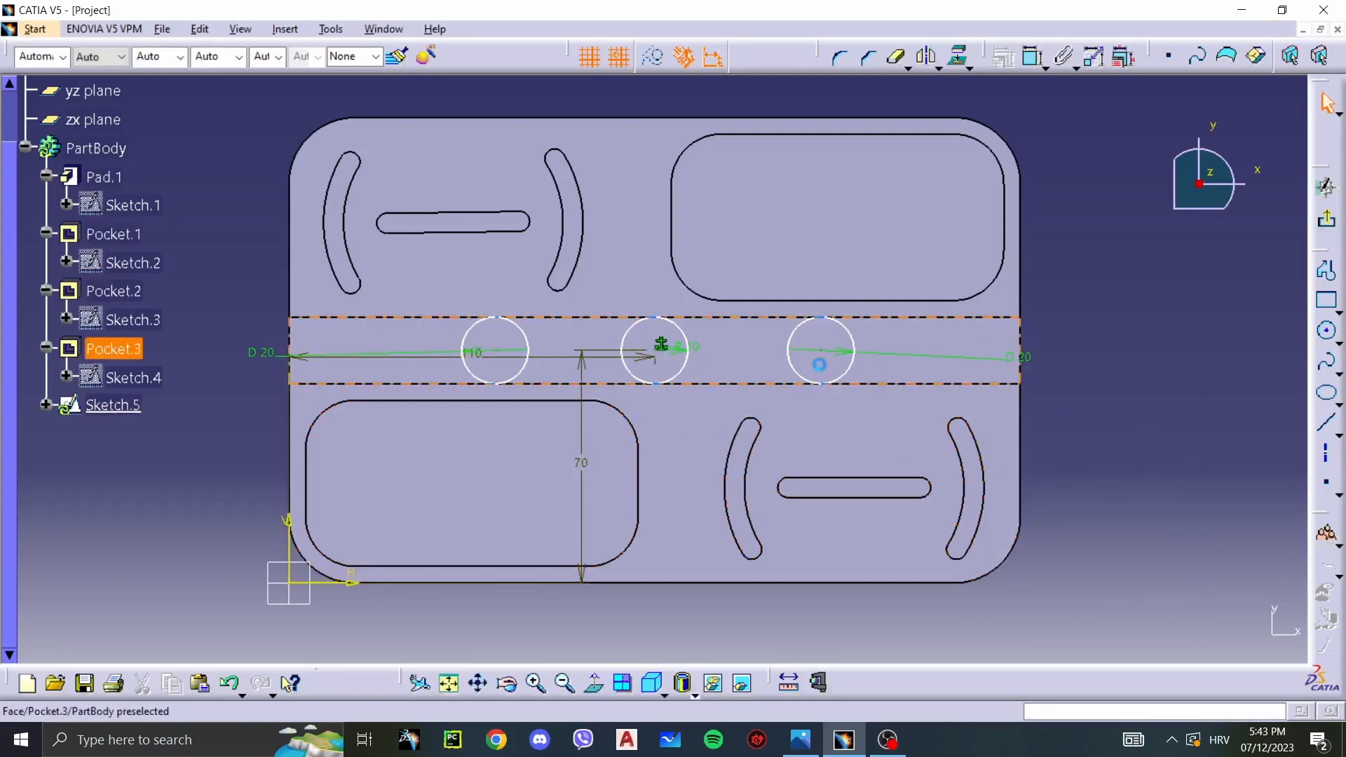
pyautogui.click(818, 350)
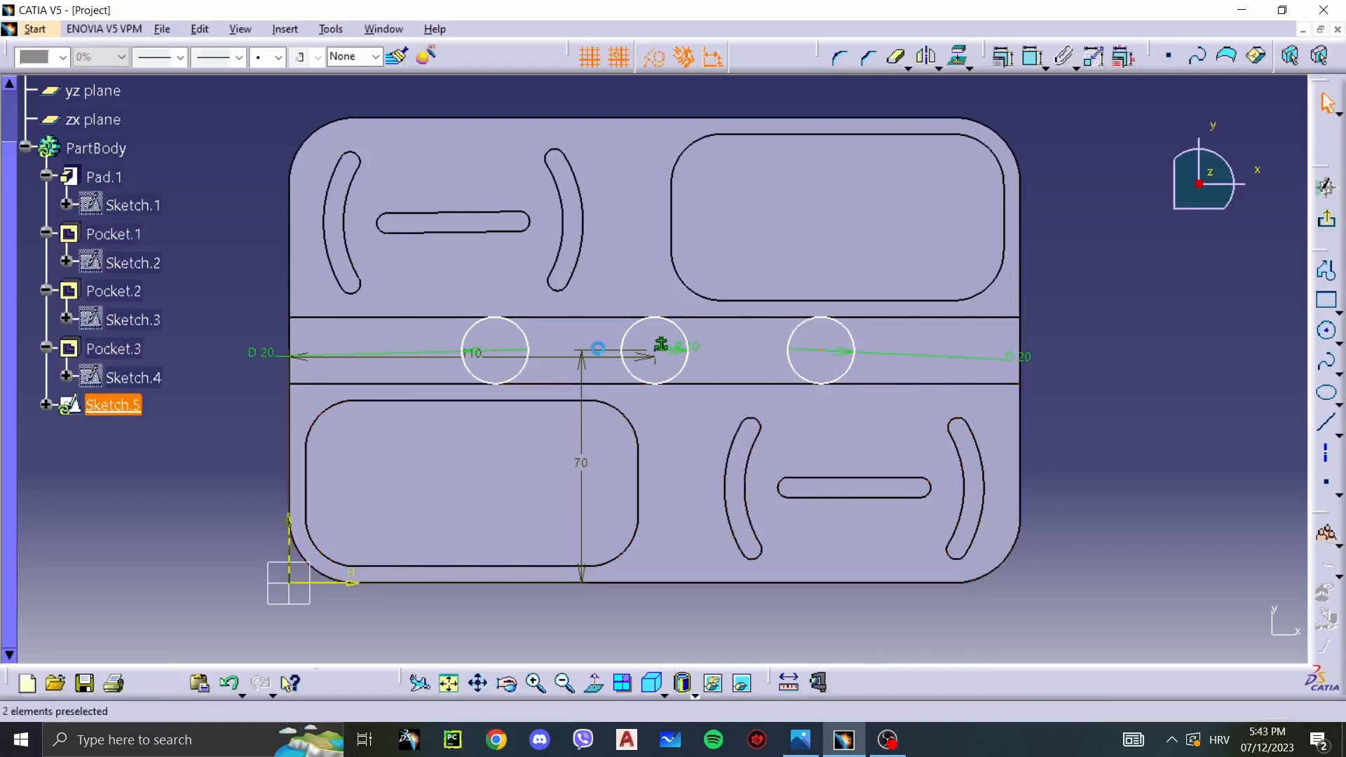
pyautogui.keyDown('ctrl'); pyautogui.click(655, 352); pyautogui.keyUp('ctrl')
pyautogui.press('c')
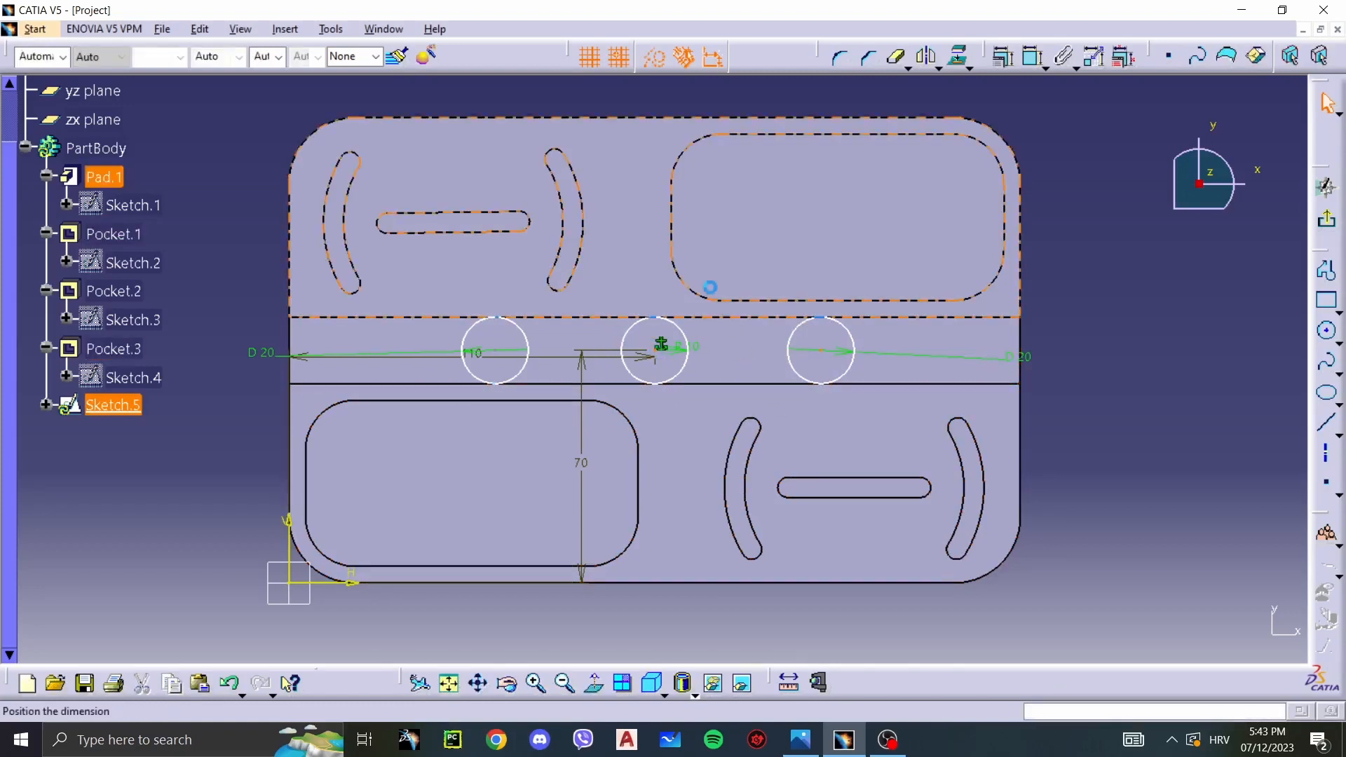
pyautogui.click(759, 118)
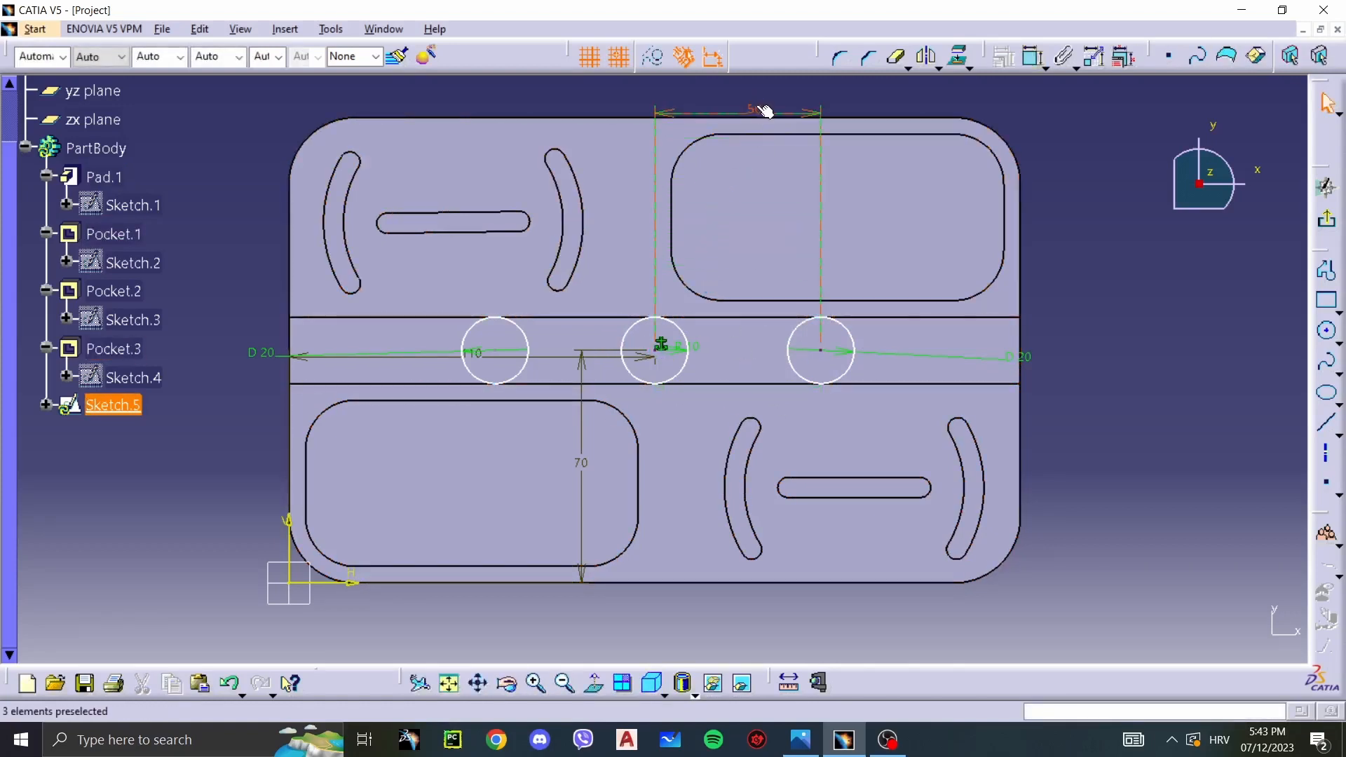
# Step: Check the hole spacing in the technical drawing and set the distance between the middle and right circle centres to 55 mm
pyautogui.hotkey('alt', 'Tab')
pyautogui.scroll(5, 678, 275)
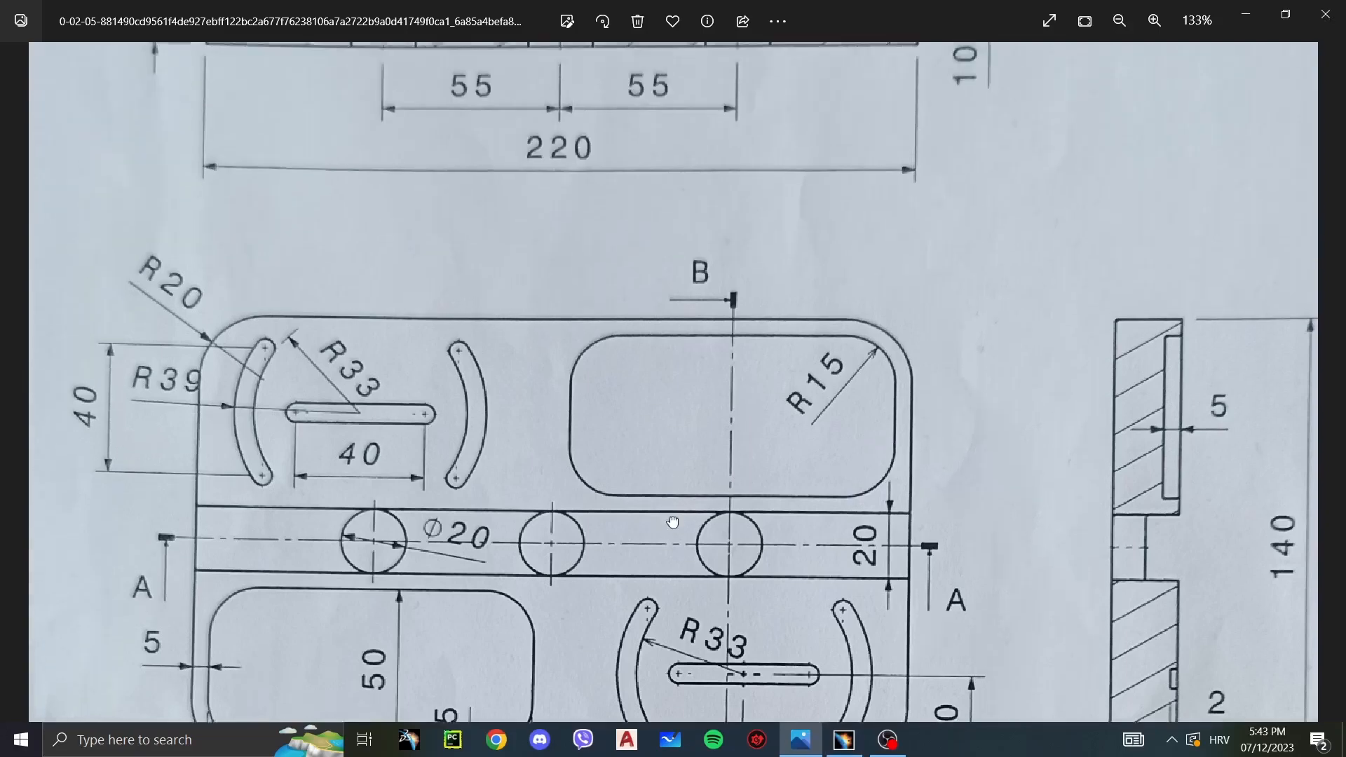
pyautogui.hotkey('alt', 'Tab')
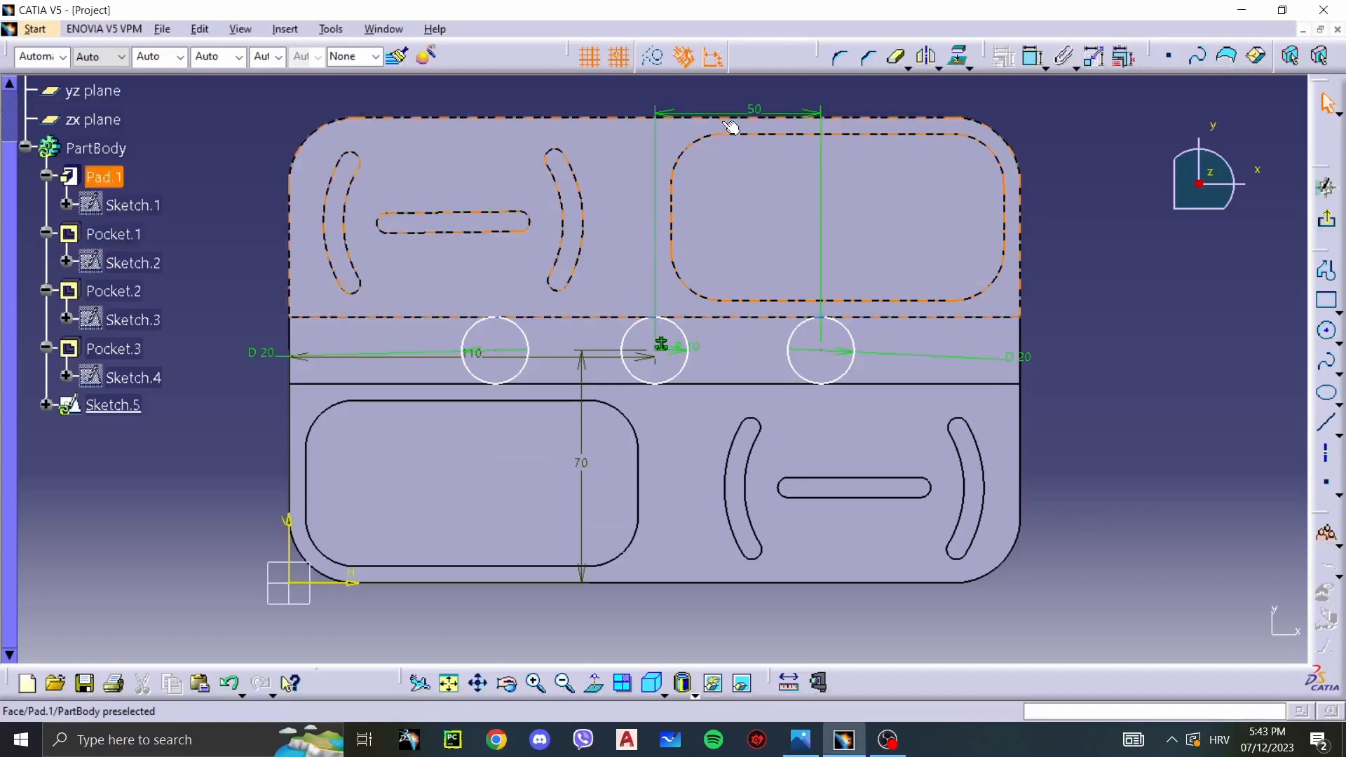
pyautogui.doubleClick(732, 112)
pyautogui.write('55mm')
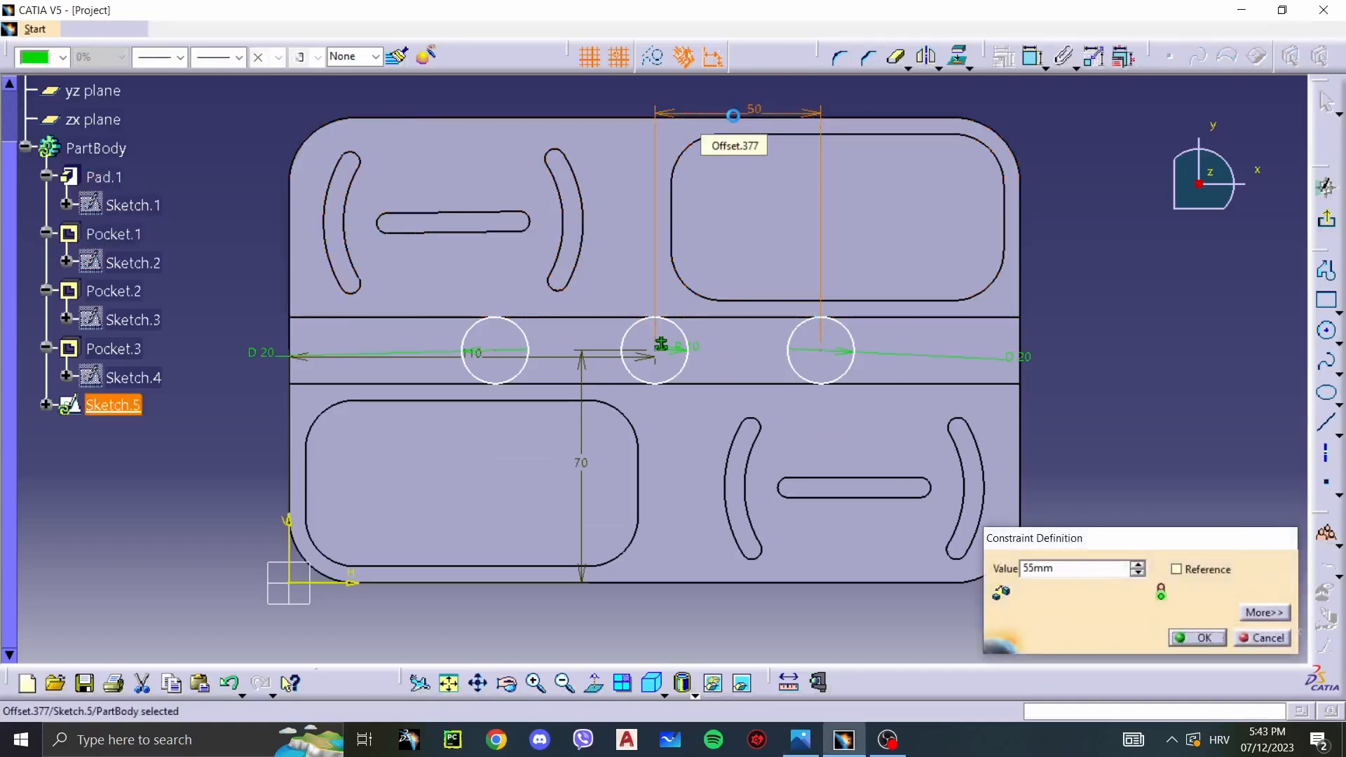
pyautogui.press('Return')
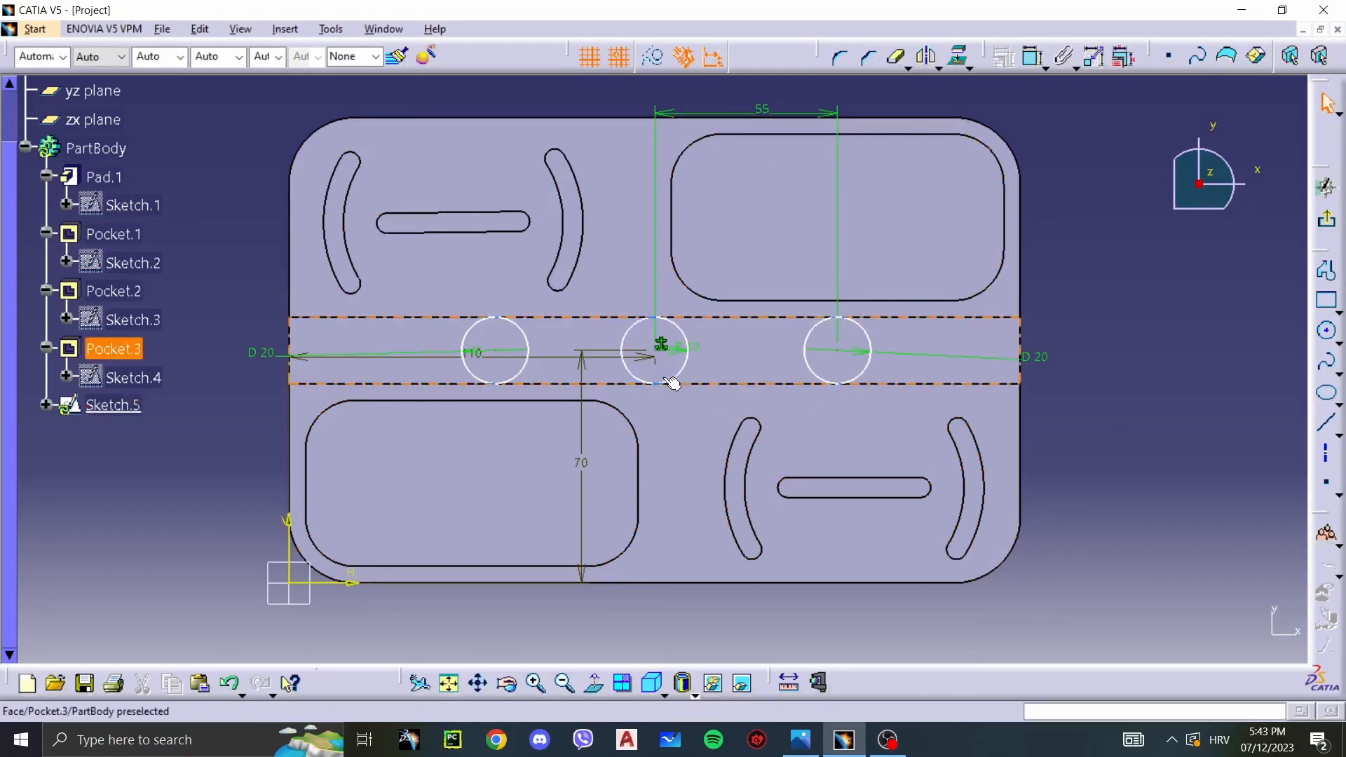
# Step: Dimension the distance between the left and middle circle centres and set it to 55 mm
pyautogui.click(530, 347)
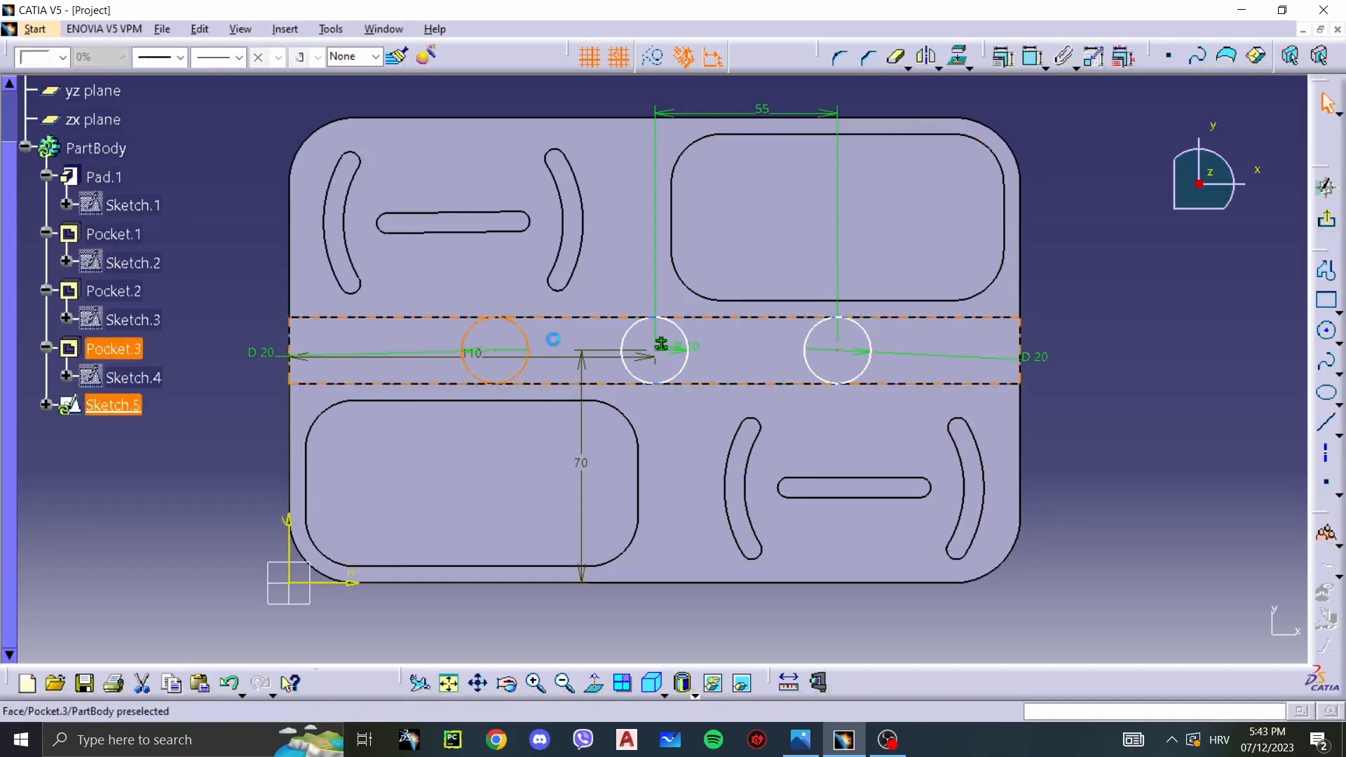
pyautogui.click(496, 350)
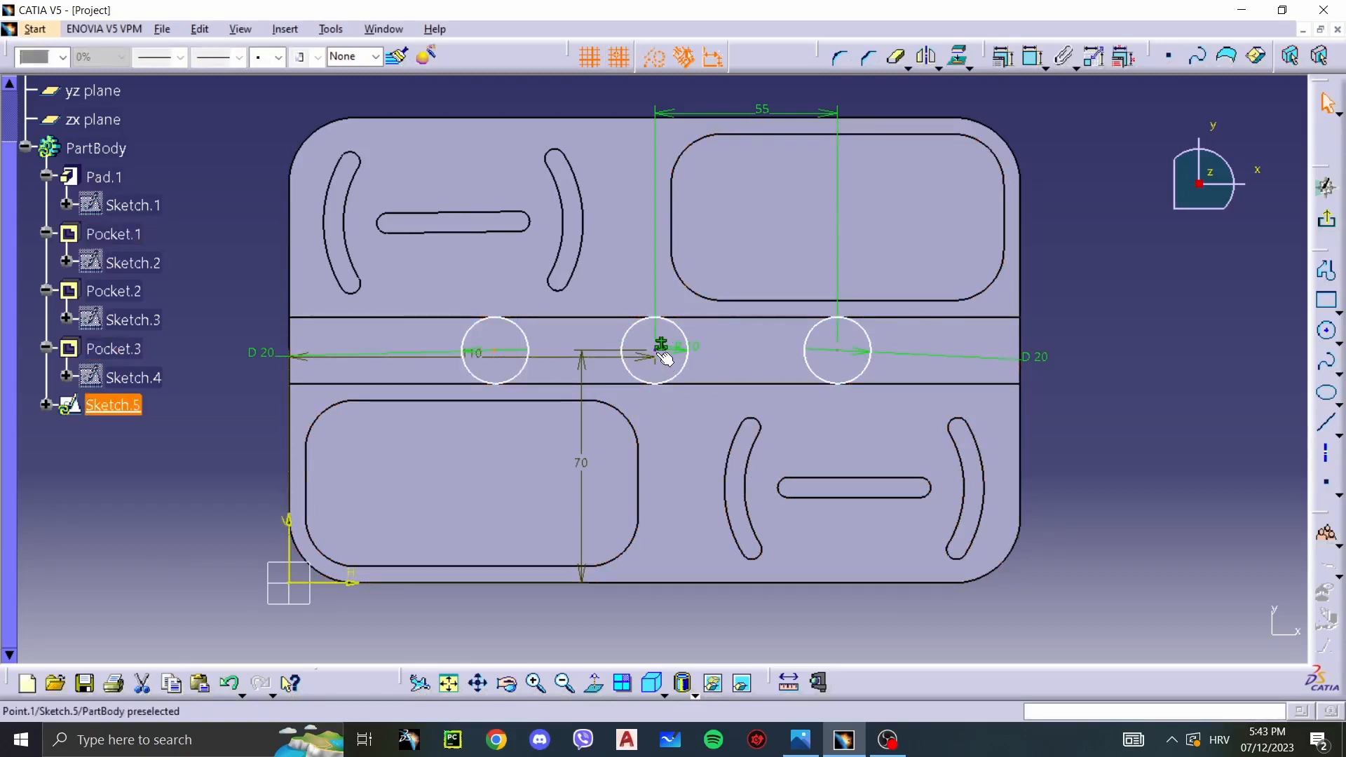
pyautogui.click(1029, 56)
pyautogui.doubleClick(567, 104)
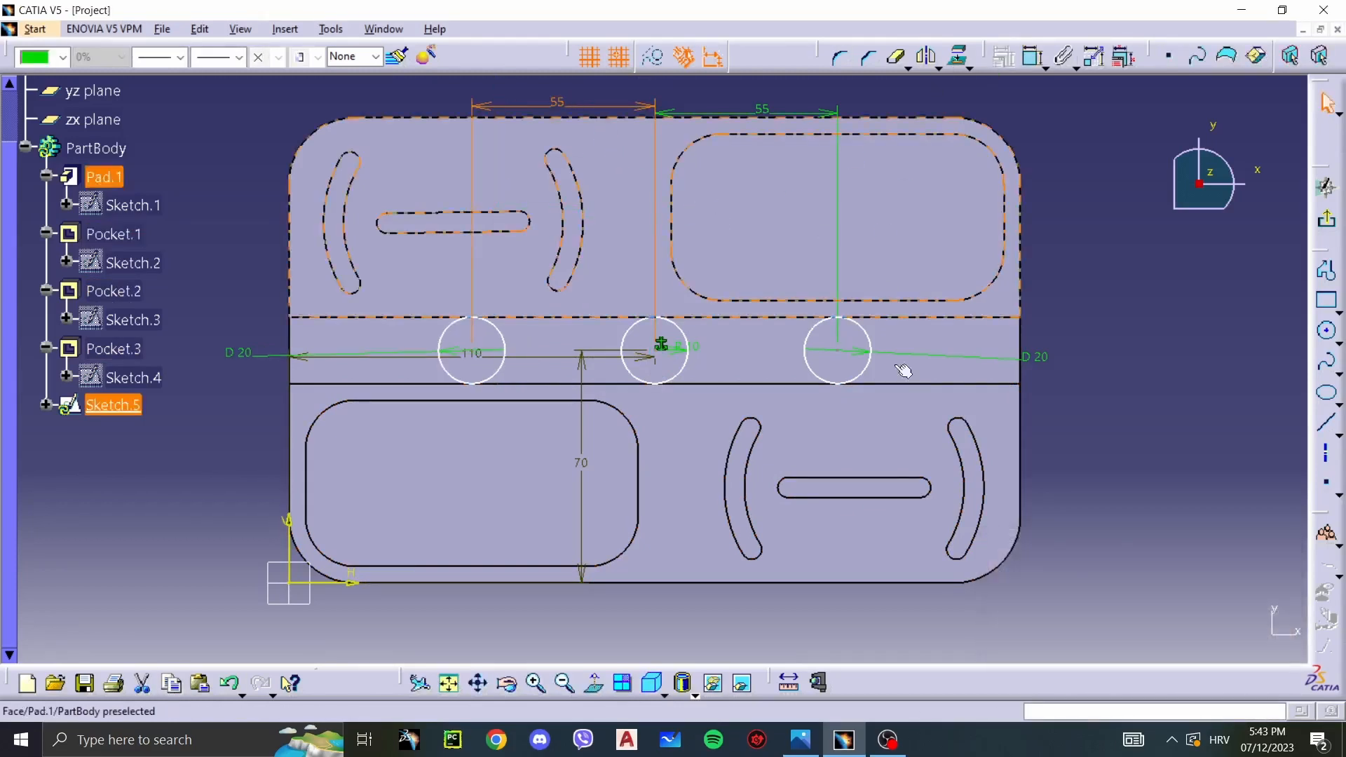
# Step: Exit the sketch and cut the three circles into the channel floor as a pocket 10 mm deep
pyautogui.click(1326, 219)
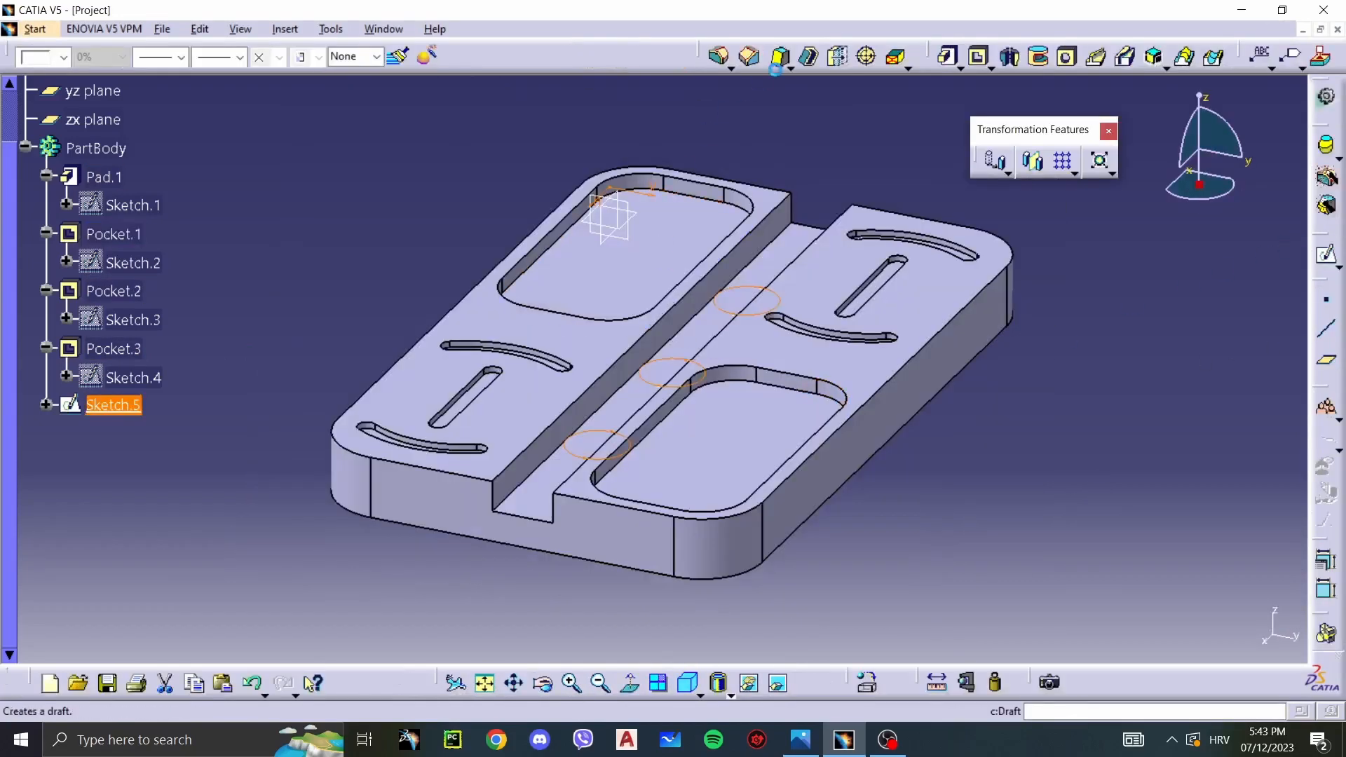
pyautogui.click(980, 59)
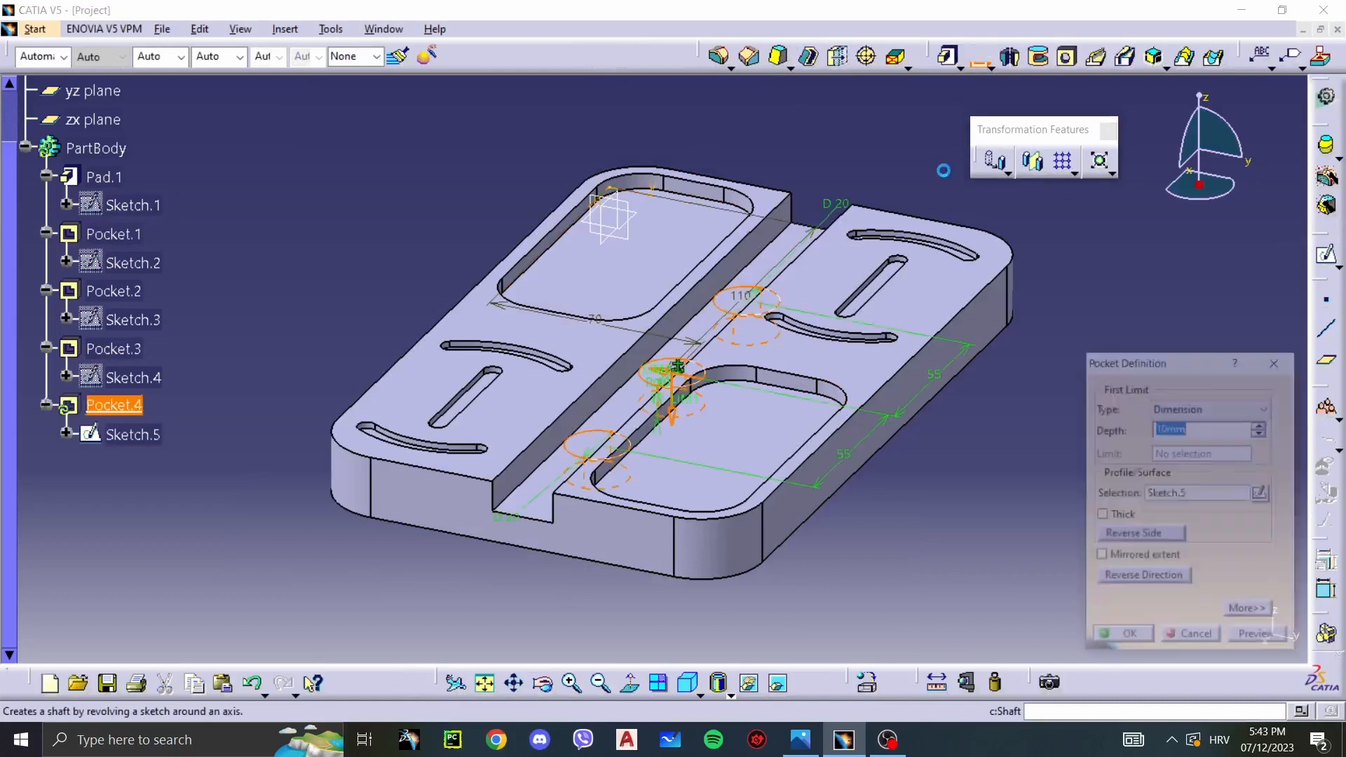
pyautogui.click(1101, 636)
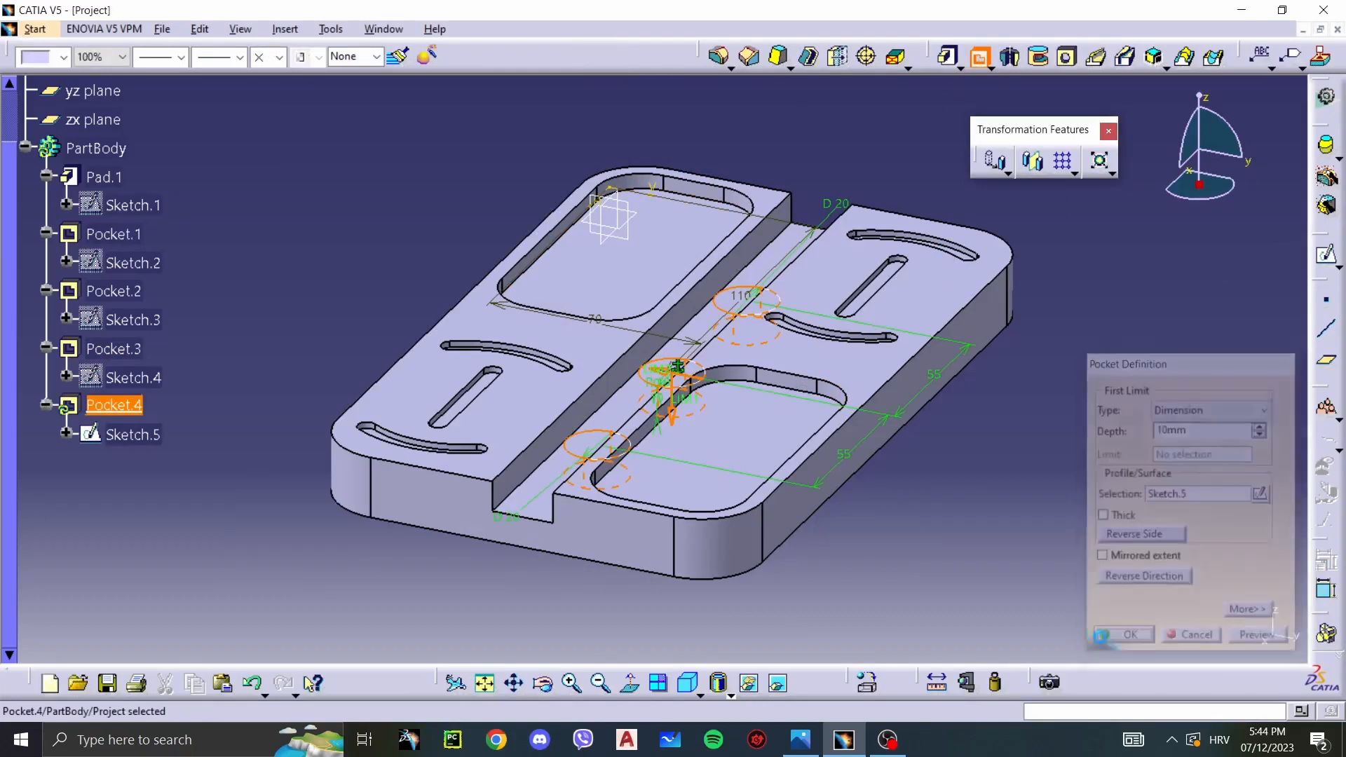
# Step: Show the finished plate from an isometric angle and compare it with the full technical drawing
pyautogui.click(591, 283)
pyautogui.moveTo(592, 282)
pyautogui.mouseDown(button='middle')
pyautogui.moveTo(566, 485)
pyautogui.moveTo(583, 286)
pyautogui.mouseUp(button='middle')
pyautogui.click(687, 682)
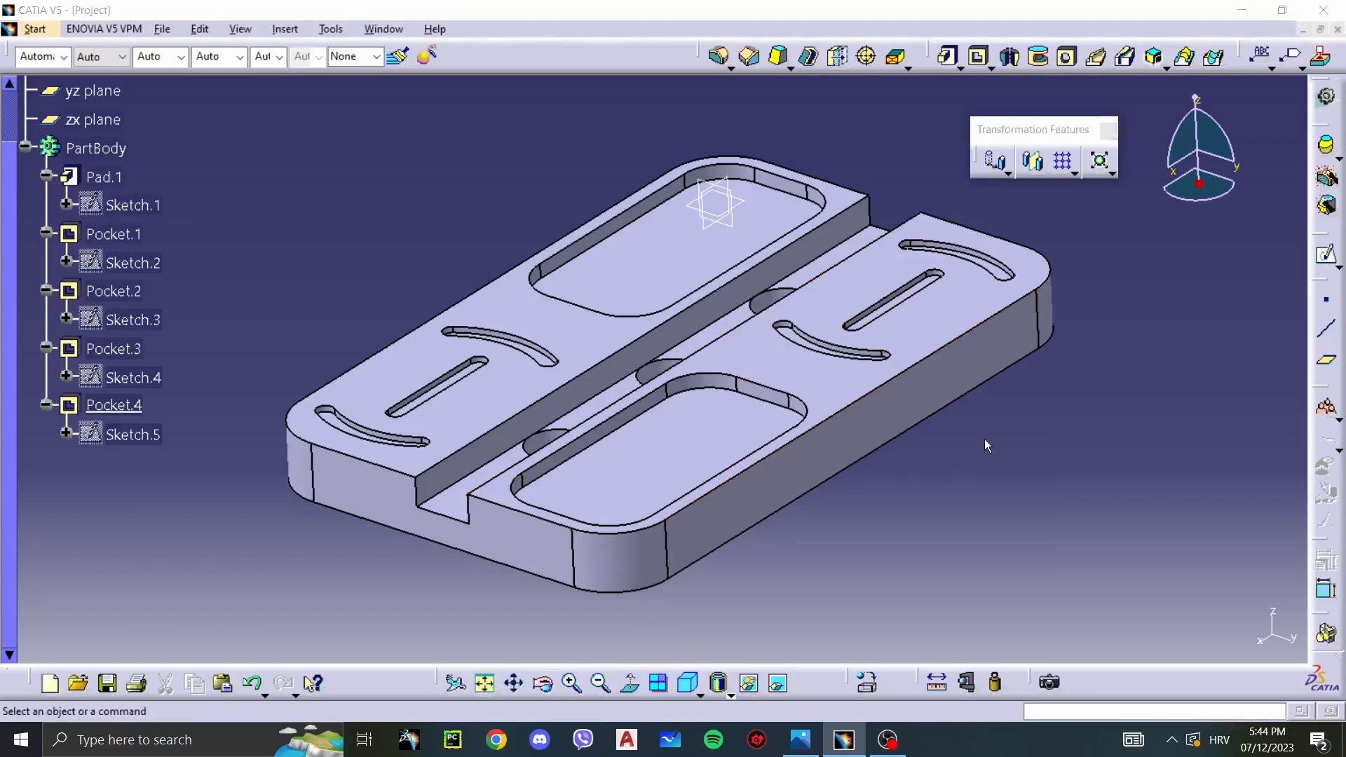
pyautogui.hotkey('alt', 'Tab')
pyautogui.scroll(-5, 841, 575)
pyautogui.scroll(-4, 859, 543)
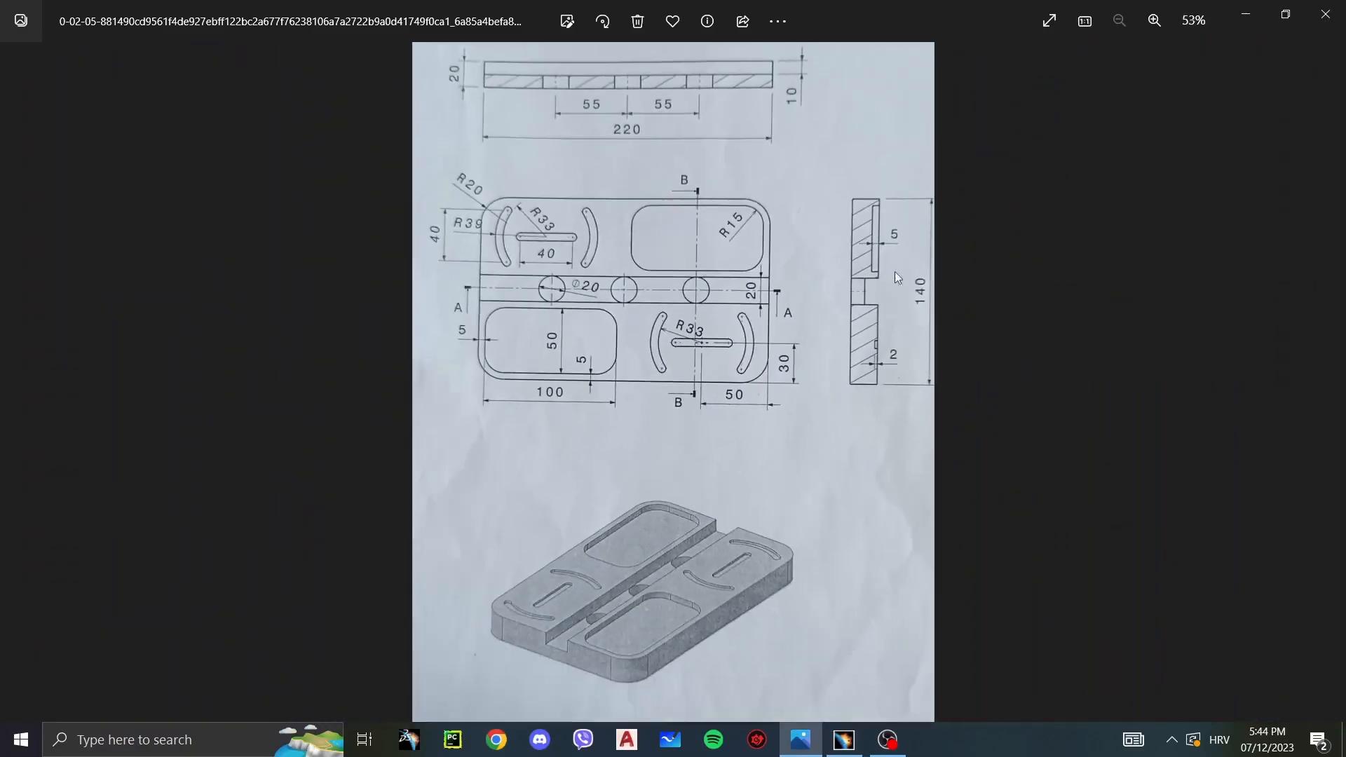
pyautogui.hotkey('alt', 'Tab')
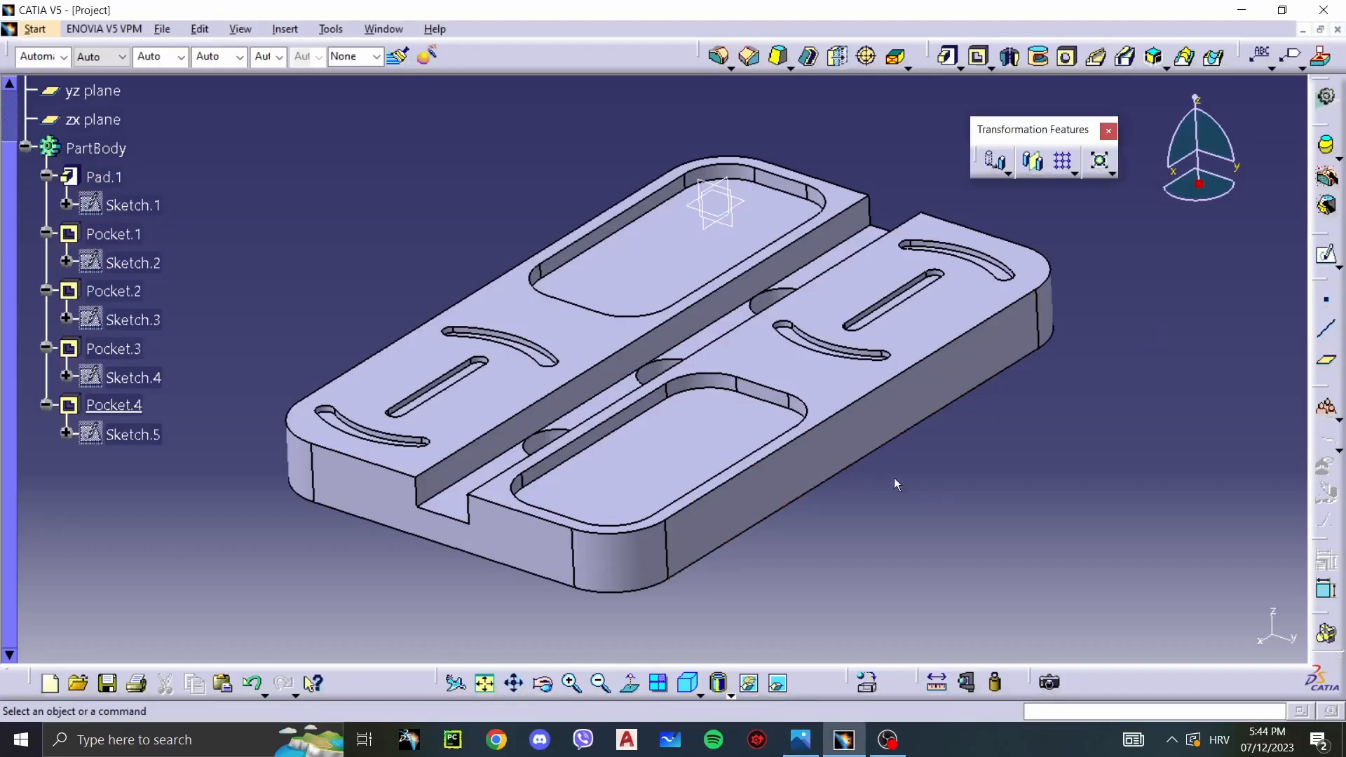